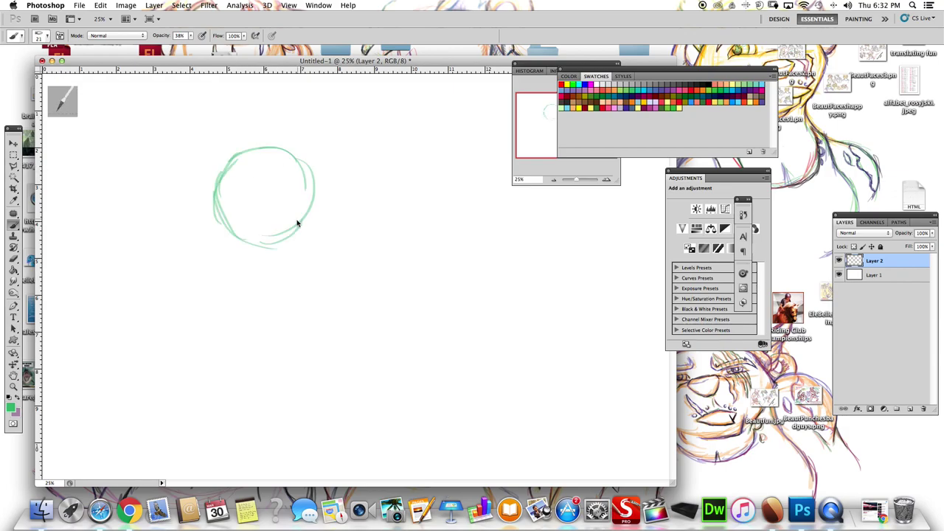
Sketch the head circle, muzzle lines and surrounding strokes in light green
{"action": "mouse_move", "coordinate": [221, 221]}
{"action": "left_mouse_down"}
{"action": "mouse_move", "coordinate": [162, 286]}
{"action": "mouse_move", "coordinate": [225, 307]}
{"action": "left_mouse_up"}
{"action": "mouse_move", "coordinate": [236, 304]}
{"action": "left_mouse_down"}
{"action": "mouse_move", "coordinate": [308, 226]}
{"action": "mouse_move", "coordinate": [292, 245]}
{"action": "left_mouse_up"}
{"action": "mouse_move", "coordinate": [224, 220]}
{"action": "left_mouse_down"}
{"action": "mouse_move", "coordinate": [158, 280]}
{"action": "mouse_move", "coordinate": [188, 319]}
{"action": "mouse_move", "coordinate": [251, 303]}
{"action": "mouse_move", "coordinate": [302, 250]}
{"action": "left_mouse_up"}
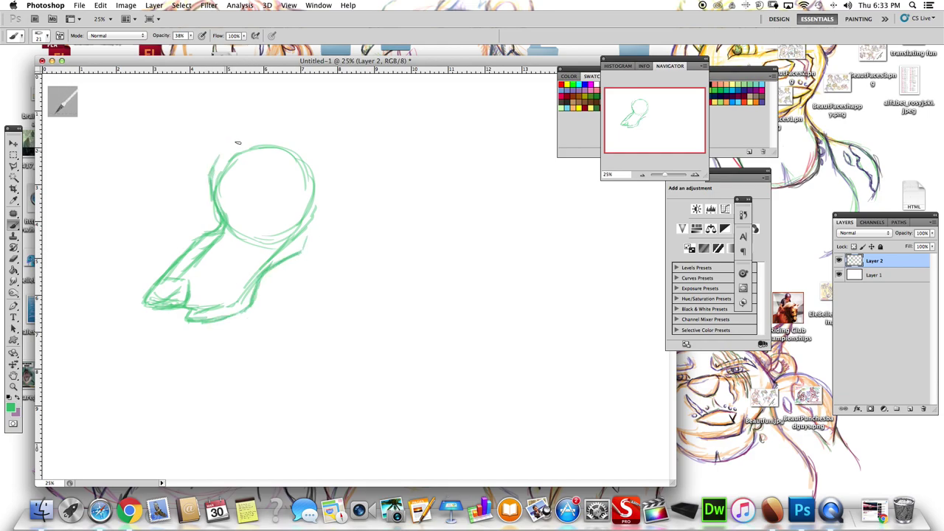
{"action": "left_click_drag", "start_coordinate": [214, 158], "coordinate": [266, 126]}
{"action": "left_click_drag", "start_coordinate": [161, 274], "coordinate": [211, 232]}
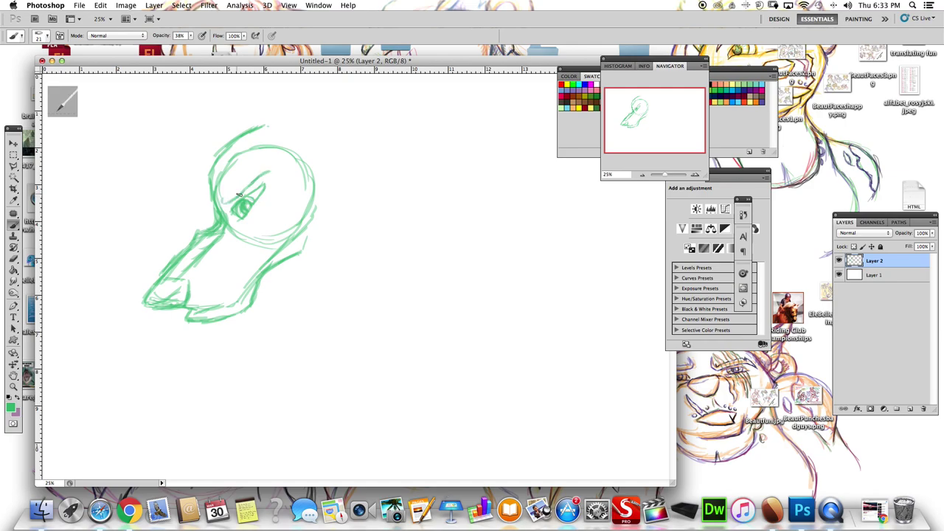
Lighten the eye strokes with the eraser and scale the head sketch smaller
{"action": "key", "text": "e"}
{"action": "mouse_move", "coordinate": [234, 208]}
{"action": "left_mouse_down"}
{"action": "mouse_move", "coordinate": [260, 183]}
{"action": "mouse_move", "coordinate": [306, 222]}
{"action": "mouse_move", "coordinate": [256, 193]}
{"action": "left_mouse_up"}
{"action": "key", "text": "b"}
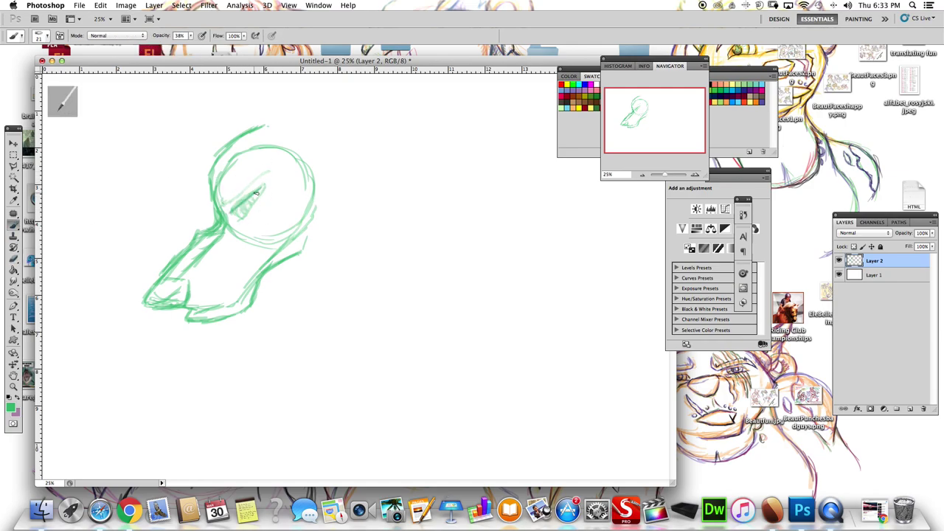
{"action": "key", "text": "ctrl+t"}
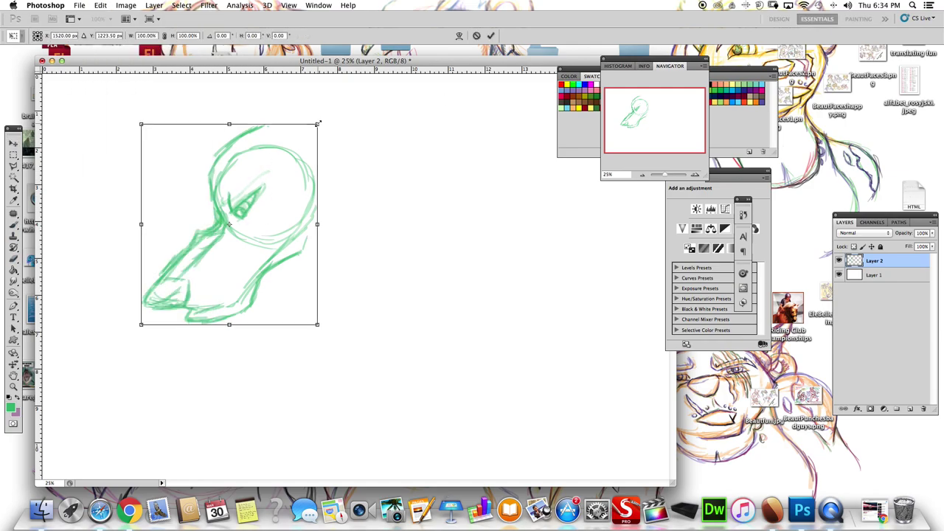
{"action": "left_click_drag", "start_coordinate": [415, 411], "coordinate": [363, 337]}
{"action": "key", "text": "b"}
{"action": "key", "text": "Return"}
Draw the neck curve from the jaw, the back-of-head curve and the pointed ear
{"action": "left_click_drag", "start_coordinate": [286, 242], "coordinate": [231, 378]}
{"action": "mouse_move", "coordinate": [237, 142]}
{"action": "left_mouse_down"}
{"action": "mouse_move", "coordinate": [266, 136]}
{"action": "mouse_move", "coordinate": [379, 208]}
{"action": "mouse_move", "coordinate": [398, 248]}
{"action": "mouse_move", "coordinate": [391, 284]}
{"action": "left_mouse_up"}
{"action": "left_click_drag", "start_coordinate": [395, 229], "coordinate": [412, 295]}
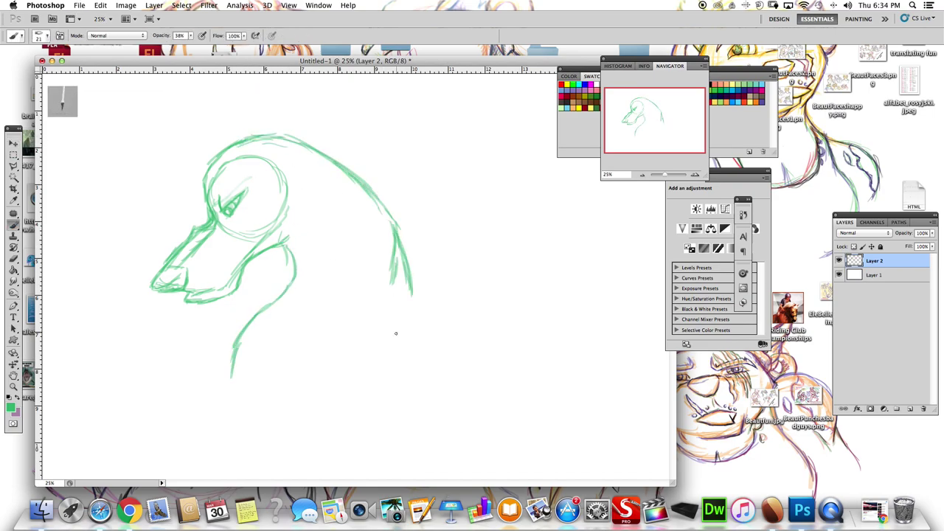
{"action": "mouse_move", "coordinate": [259, 157]}
{"action": "left_mouse_down"}
{"action": "mouse_move", "coordinate": [318, 112]}
{"action": "mouse_move", "coordinate": [292, 184]}
{"action": "mouse_move", "coordinate": [311, 135]}
{"action": "left_mouse_up"}
Sketch the chest curve and outstretched front leg lines, then switch the colour to blue
{"action": "scroll", "coordinate": [310, 135], "scroll_direction": "down", "scroll_amount": 1}
{"action": "left_click_drag", "start_coordinate": [357, 297], "coordinate": [261, 354]}
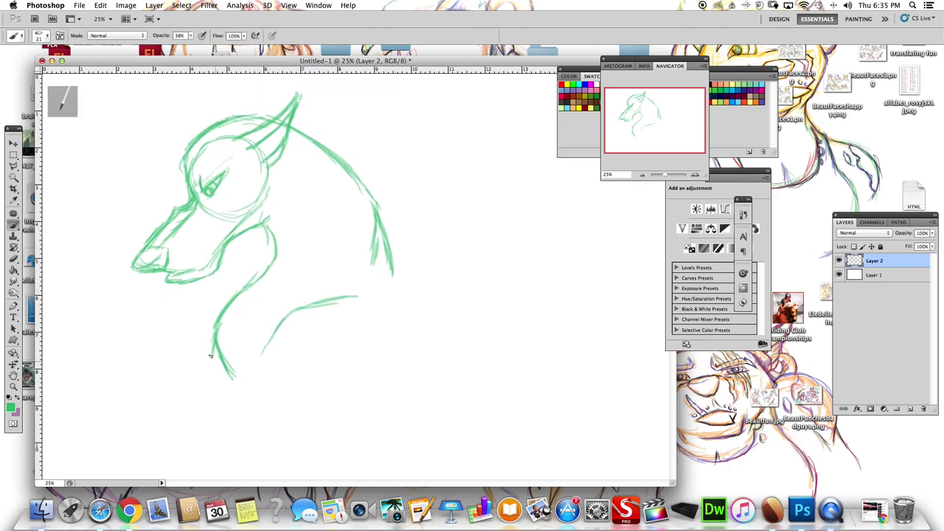
{"action": "left_click_drag", "start_coordinate": [151, 367], "coordinate": [83, 402]}
{"action": "left_click_drag", "start_coordinate": [251, 398], "coordinate": [159, 428]}
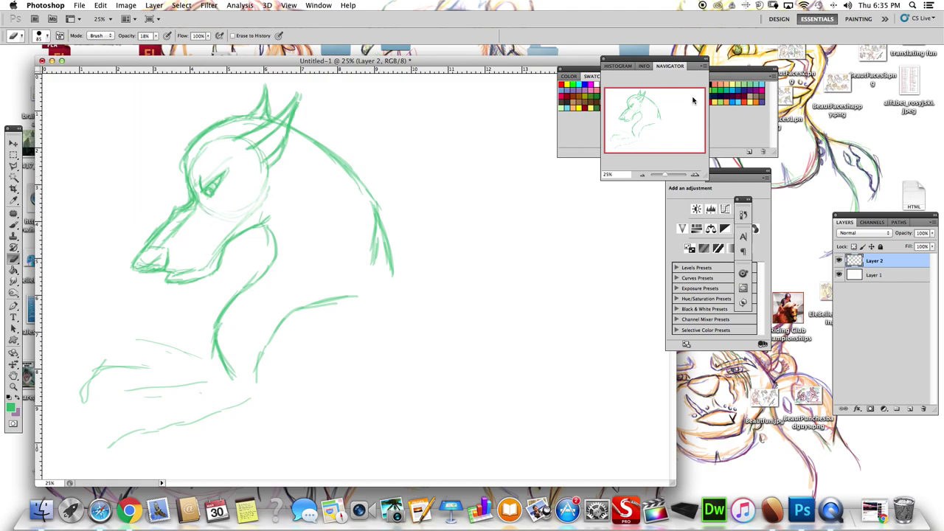
{"action": "left_click", "coordinate": [746, 87]}
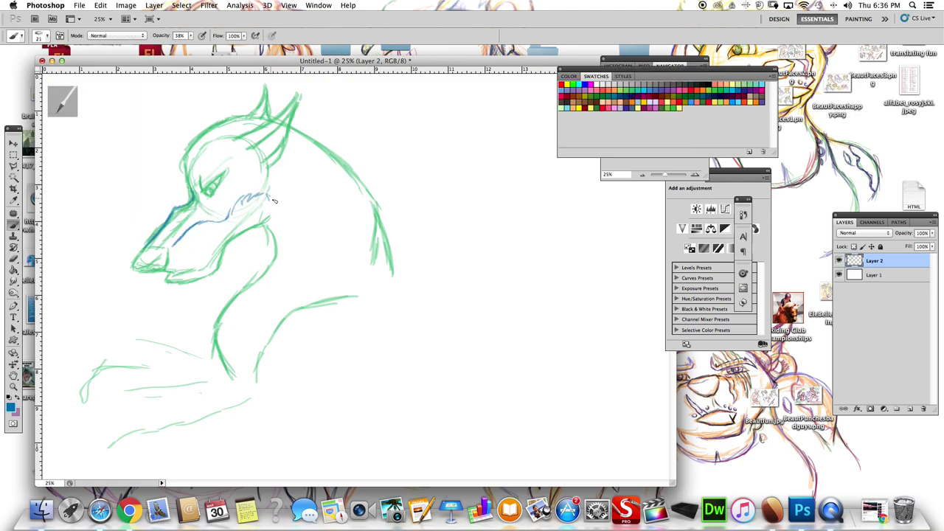
Trace the neck and the top of the head in blue
{"action": "left_click_drag", "start_coordinate": [273, 200], "coordinate": [292, 221]}
{"action": "left_click_drag", "start_coordinate": [267, 227], "coordinate": [234, 302]}
{"action": "left_click_drag", "start_coordinate": [266, 258], "coordinate": [247, 303]}
{"action": "mouse_move", "coordinate": [286, 203]}
{"action": "left_mouse_down"}
{"action": "mouse_move", "coordinate": [301, 252]}
{"action": "mouse_move", "coordinate": [285, 278]}
{"action": "left_mouse_up"}
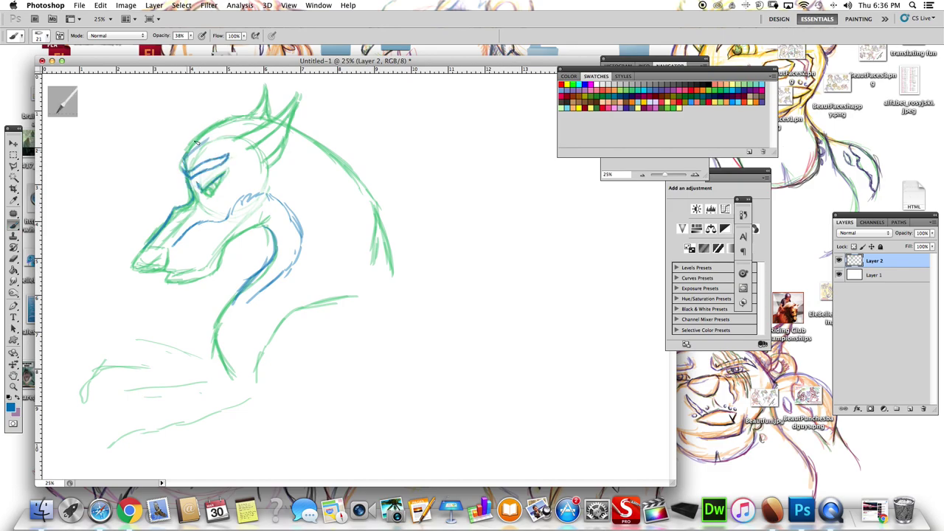
{"action": "left_click_drag", "start_coordinate": [197, 142], "coordinate": [256, 118]}
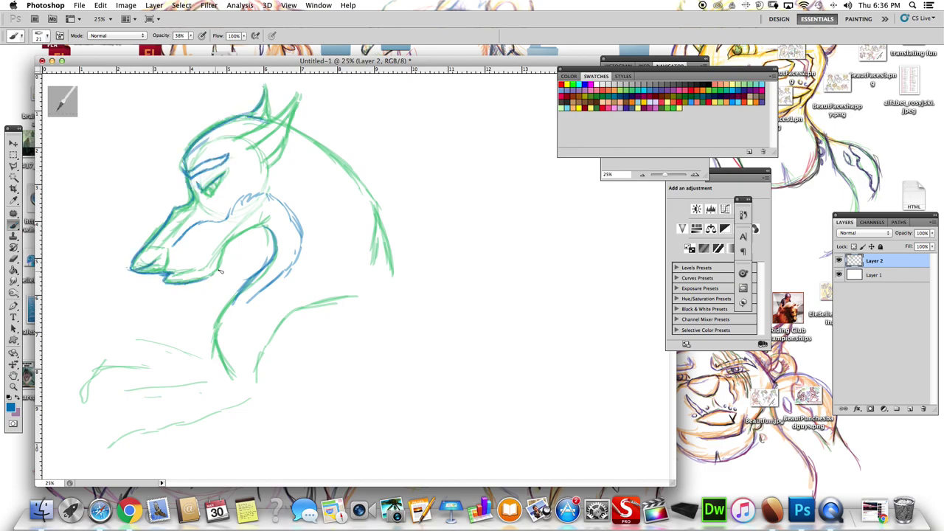
Draw the lying body's back and belly lines, then scale the drawing smaller
{"action": "left_click_drag", "start_coordinate": [379, 212], "coordinate": [570, 301]}
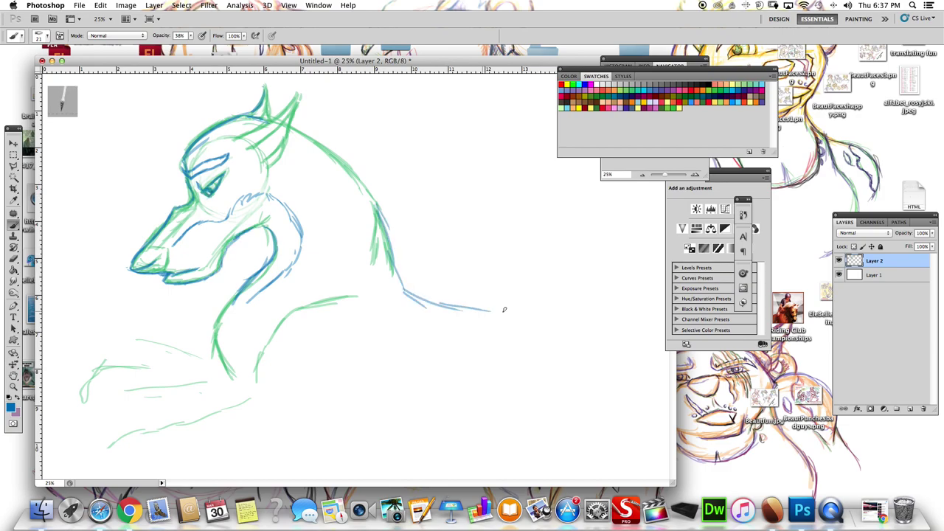
{"action": "left_click_drag", "start_coordinate": [225, 365], "coordinate": [570, 434]}
{"action": "left_click_drag", "start_coordinate": [565, 299], "coordinate": [634, 366]}
{"action": "mouse_move", "coordinate": [611, 417]}
{"action": "left_mouse_down"}
{"action": "mouse_move", "coordinate": [530, 430]}
{"action": "mouse_move", "coordinate": [630, 317]}
{"action": "left_mouse_up"}
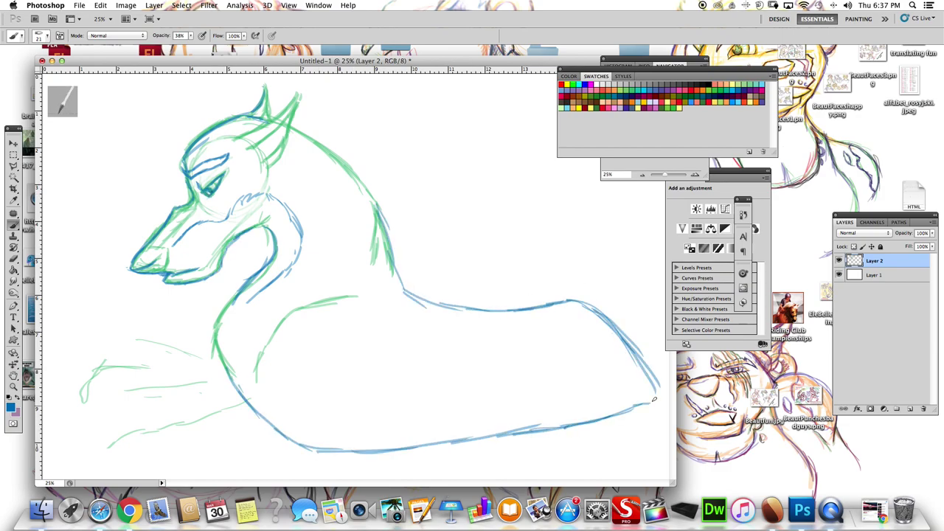
{"action": "key", "text": "ctrl+t"}
{"action": "left_click_drag", "start_coordinate": [661, 457], "coordinate": [614, 416]}
Apply the resize and add green strokes on the chest, below the belly and on the legs
{"action": "left_click", "coordinate": [558, 174]}
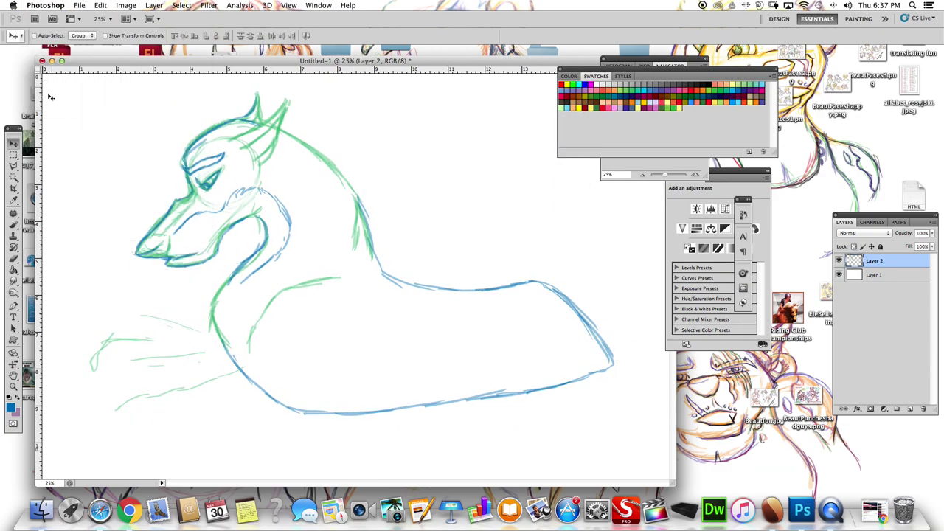
{"action": "left_click", "coordinate": [611, 91]}
{"action": "left_click_drag", "start_coordinate": [289, 290], "coordinate": [241, 384]}
{"action": "mouse_move", "coordinate": [139, 445]}
{"action": "left_mouse_down"}
{"action": "mouse_move", "coordinate": [325, 418]}
{"action": "mouse_move", "coordinate": [346, 345]}
{"action": "left_mouse_up"}
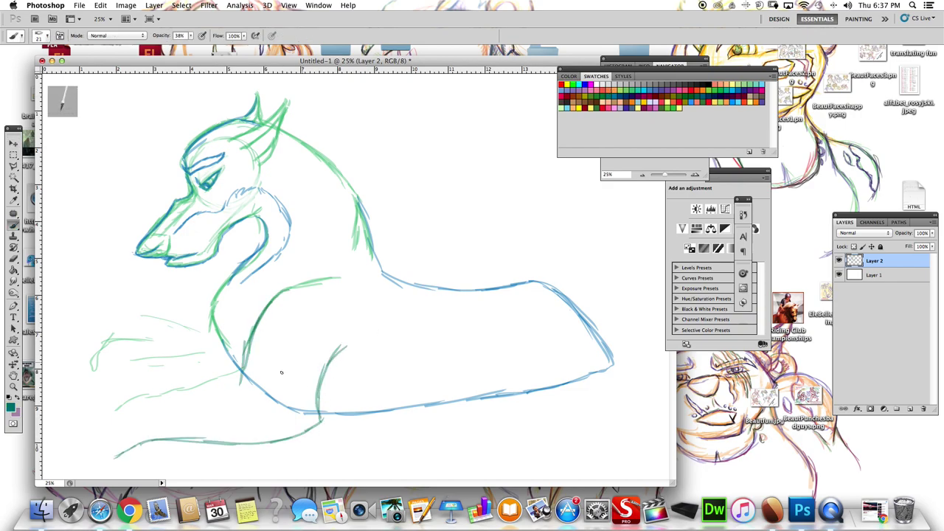
{"action": "mouse_move", "coordinate": [253, 337]}
{"action": "left_mouse_down"}
{"action": "mouse_move", "coordinate": [258, 409]}
{"action": "mouse_move", "coordinate": [283, 378]}
{"action": "mouse_move", "coordinate": [325, 416]}
{"action": "mouse_move", "coordinate": [185, 436]}
{"action": "left_mouse_up"}
Draw a dark green line below the front leg and a stroke along the neck
{"action": "key", "text": "e"}
{"action": "key", "text": "b"}
{"action": "mouse_move", "coordinate": [243, 398]}
{"action": "left_mouse_down"}
{"action": "mouse_move", "coordinate": [141, 420]}
{"action": "mouse_move", "coordinate": [306, 439]}
{"action": "mouse_move", "coordinate": [352, 373]}
{"action": "mouse_move", "coordinate": [317, 373]}
{"action": "left_mouse_up"}
{"action": "key", "text": "e"}
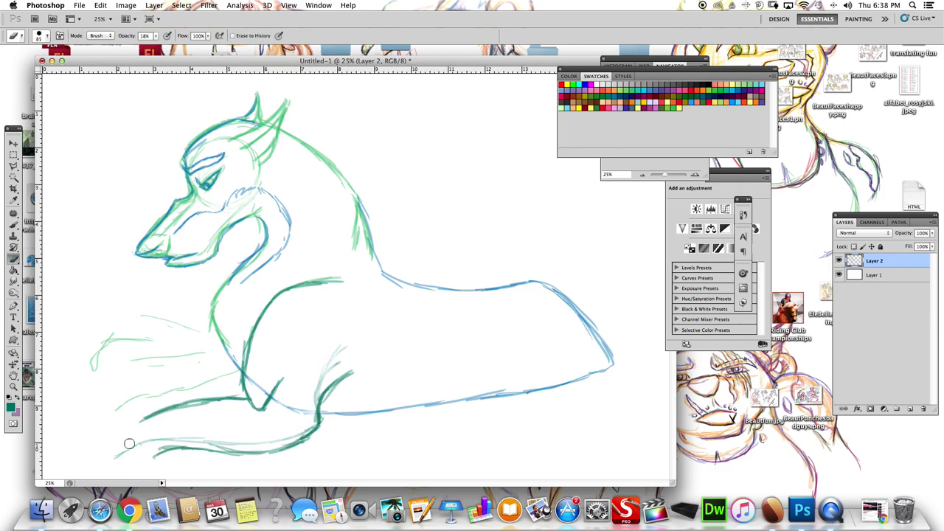
{"action": "key", "text": "b"}
{"action": "left_click_drag", "start_coordinate": [229, 287], "coordinate": [257, 219]}
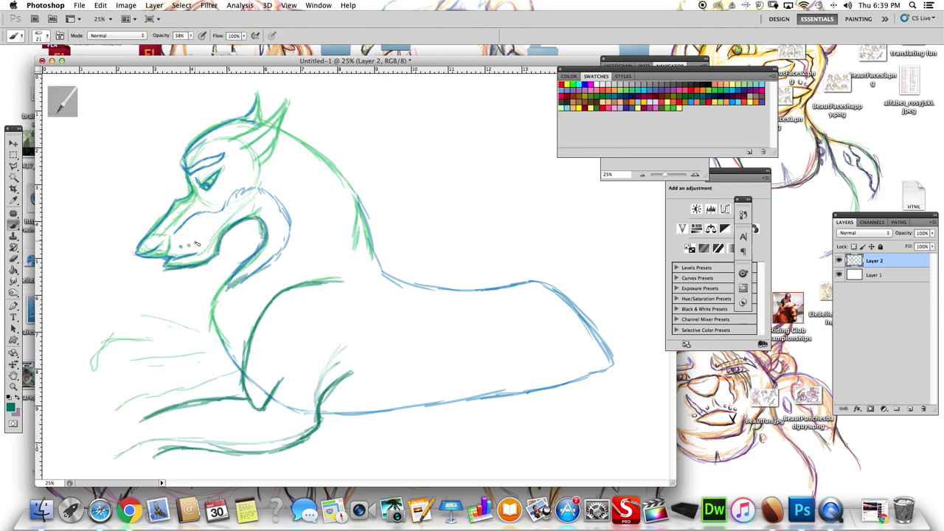
Outline the shoulder, chest, front leg and lower neck in green
{"action": "left_click_drag", "start_coordinate": [226, 293], "coordinate": [215, 361]}
{"action": "left_click_drag", "start_coordinate": [215, 324], "coordinate": [257, 318]}
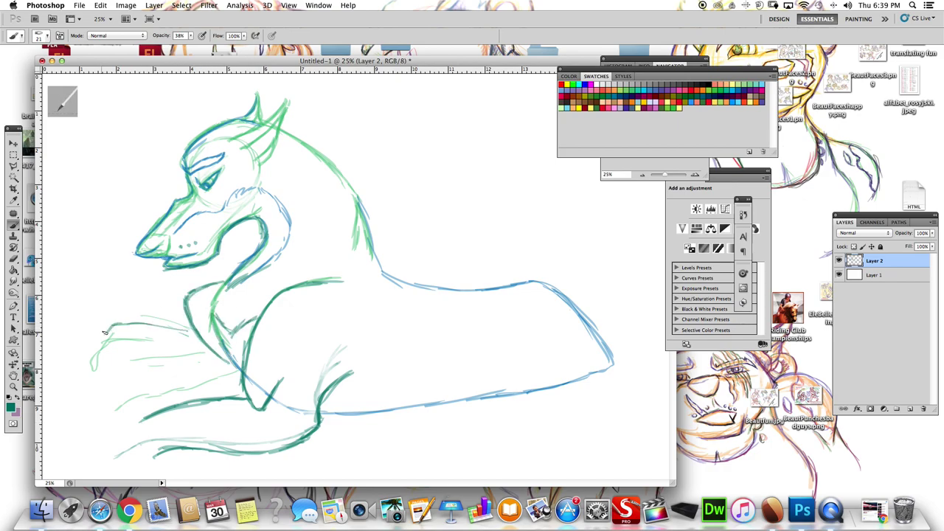
{"action": "left_click_drag", "start_coordinate": [189, 332], "coordinate": [107, 420]}
{"action": "mouse_move", "coordinate": [130, 365]}
{"action": "left_mouse_down"}
{"action": "mouse_move", "coordinate": [126, 344]}
{"action": "mouse_move", "coordinate": [138, 399]}
{"action": "left_mouse_up"}
{"action": "left_click_drag", "start_coordinate": [144, 343], "coordinate": [208, 385]}
{"action": "left_click_drag", "start_coordinate": [127, 312], "coordinate": [170, 404]}
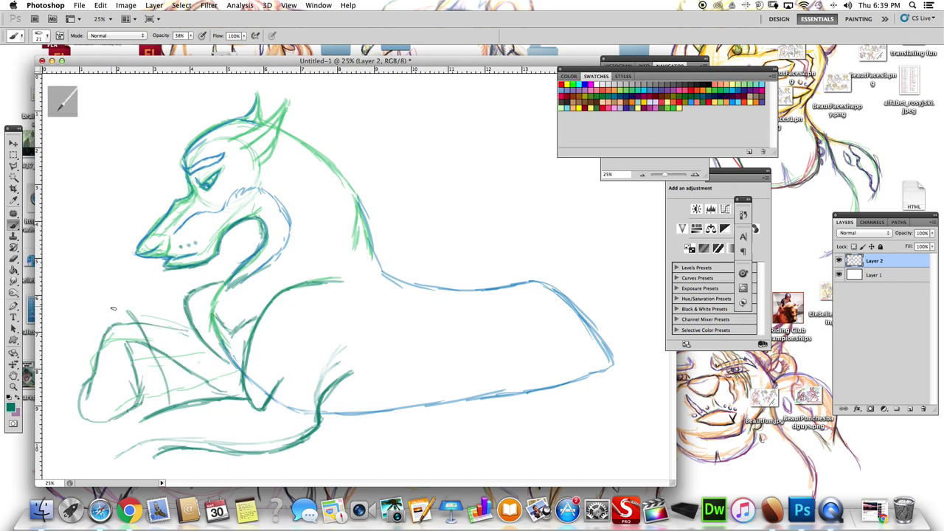
{"action": "left_click_drag", "start_coordinate": [97, 292], "coordinate": [140, 319]}
{"action": "left_click_drag", "start_coordinate": [129, 252], "coordinate": [155, 317]}
Add a stroke along the back and sketch the hindquarters at the right
{"action": "key", "text": "e"}
{"action": "left_click_drag", "start_coordinate": [130, 356], "coordinate": [151, 322]}
{"action": "key", "text": "b"}
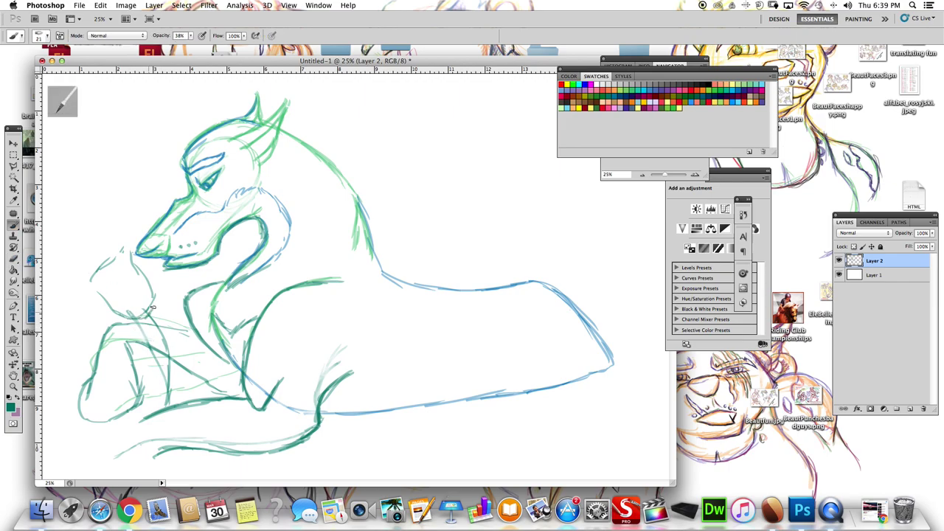
{"action": "mouse_move", "coordinate": [452, 279]}
{"action": "left_mouse_down"}
{"action": "mouse_move", "coordinate": [562, 311]}
{"action": "mouse_move", "coordinate": [572, 419]}
{"action": "mouse_move", "coordinate": [578, 326]}
{"action": "left_mouse_up"}
{"action": "mouse_move", "coordinate": [569, 379]}
{"action": "left_mouse_down"}
{"action": "mouse_move", "coordinate": [606, 413]}
{"action": "mouse_move", "coordinate": [538, 424]}
{"action": "left_mouse_up"}
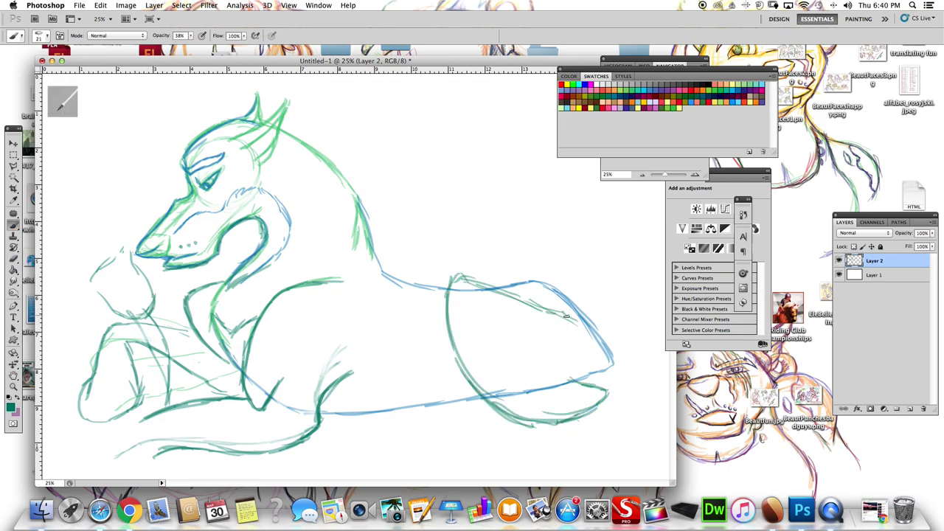
Sketch orange markings on the front leg and outline the front paw in orange
{"action": "left_click", "coordinate": [633, 102]}
{"action": "left_click_drag", "start_coordinate": [129, 317], "coordinate": [193, 329]}
{"action": "left_click_drag", "start_coordinate": [127, 337], "coordinate": [251, 395]}
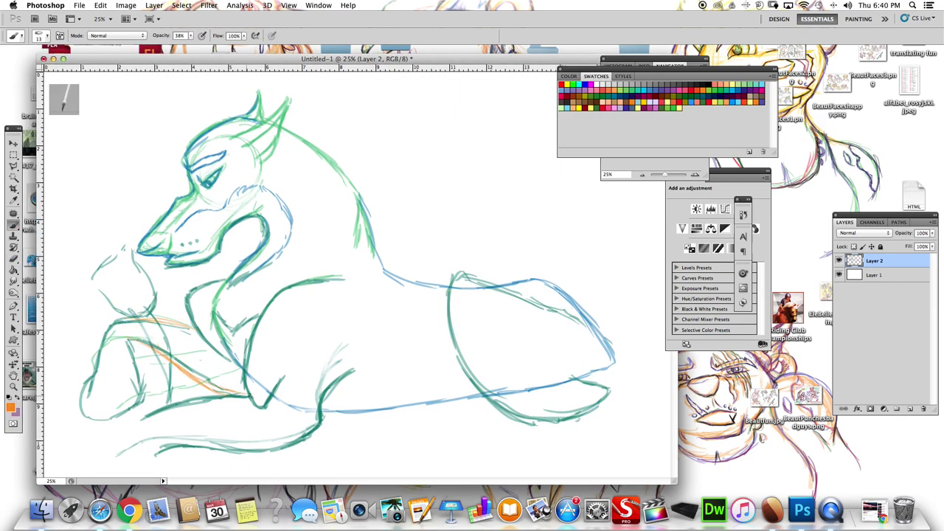
{"action": "mouse_move", "coordinate": [121, 364]}
{"action": "left_mouse_down"}
{"action": "mouse_move", "coordinate": [90, 384]}
{"action": "mouse_move", "coordinate": [151, 401]}
{"action": "mouse_move", "coordinate": [105, 421]}
{"action": "left_mouse_up"}
{"action": "mouse_move", "coordinate": [90, 345]}
{"action": "left_mouse_down"}
{"action": "mouse_move", "coordinate": [94, 379]}
{"action": "mouse_move", "coordinate": [125, 425]}
{"action": "left_mouse_up"}
Draw dark navy lines down the front leg and sketch the flower near the muzzle
{"action": "left_click", "coordinate": [633, 90]}
{"action": "mouse_move", "coordinate": [149, 310]}
{"action": "left_mouse_down"}
{"action": "mouse_move", "coordinate": [173, 404]}
{"action": "mouse_move", "coordinate": [170, 364]}
{"action": "left_mouse_up"}
{"action": "left_click_drag", "start_coordinate": [129, 260], "coordinate": [133, 288]}
{"action": "left_click_drag", "start_coordinate": [150, 266], "coordinate": [158, 306]}
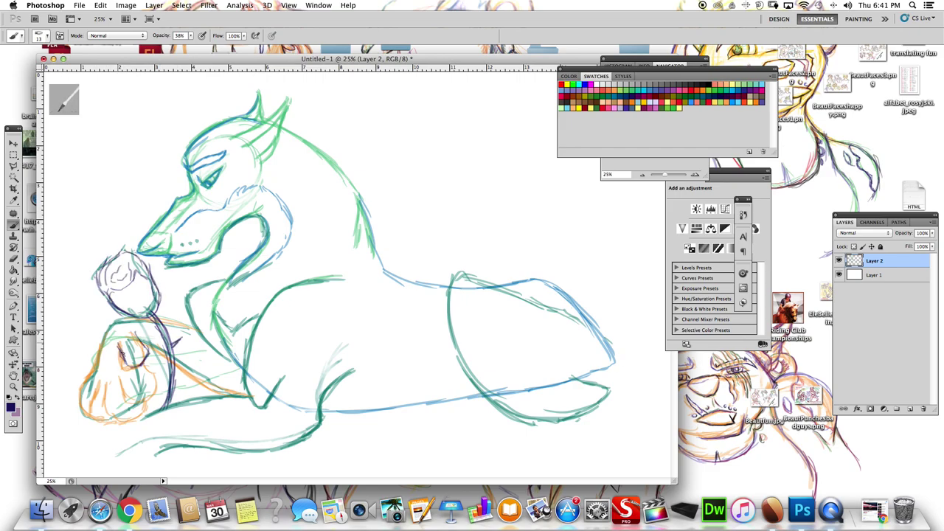
{"action": "left_click_drag", "start_coordinate": [166, 343], "coordinate": [183, 281]}
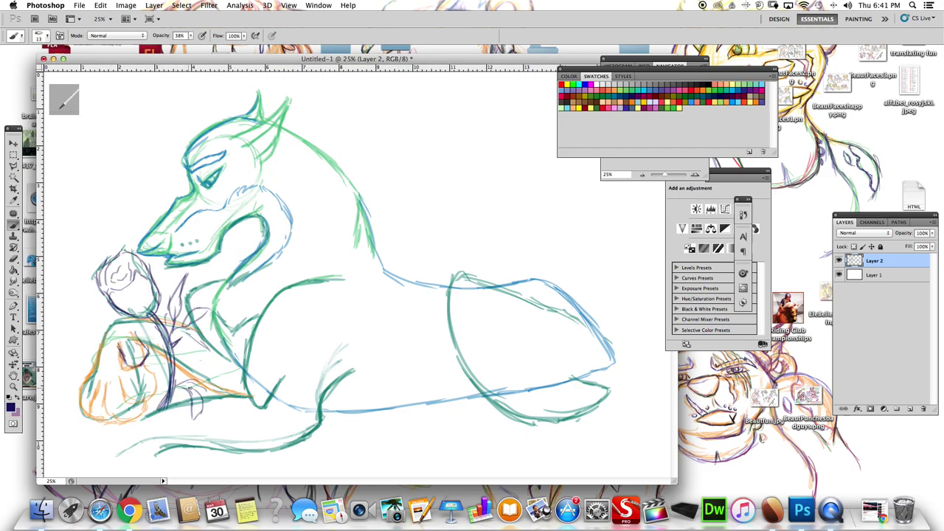
Outline the paw in navy with toe details, dark claws and a line under the belly
{"action": "left_click_drag", "start_coordinate": [93, 395], "coordinate": [74, 413]}
{"action": "left_click_drag", "start_coordinate": [110, 329], "coordinate": [76, 398]}
{"action": "left_click_drag", "start_coordinate": [90, 380], "coordinate": [107, 425]}
{"action": "left_click_drag", "start_coordinate": [145, 410], "coordinate": [98, 428]}
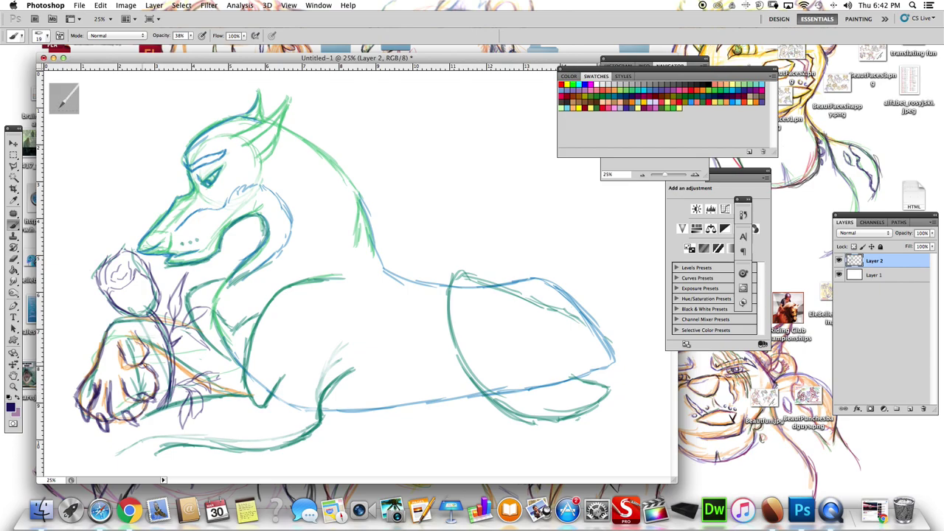
{"action": "left_click_drag", "start_coordinate": [157, 357], "coordinate": [146, 362]}
{"action": "left_click_drag", "start_coordinate": [129, 425], "coordinate": [89, 453]}
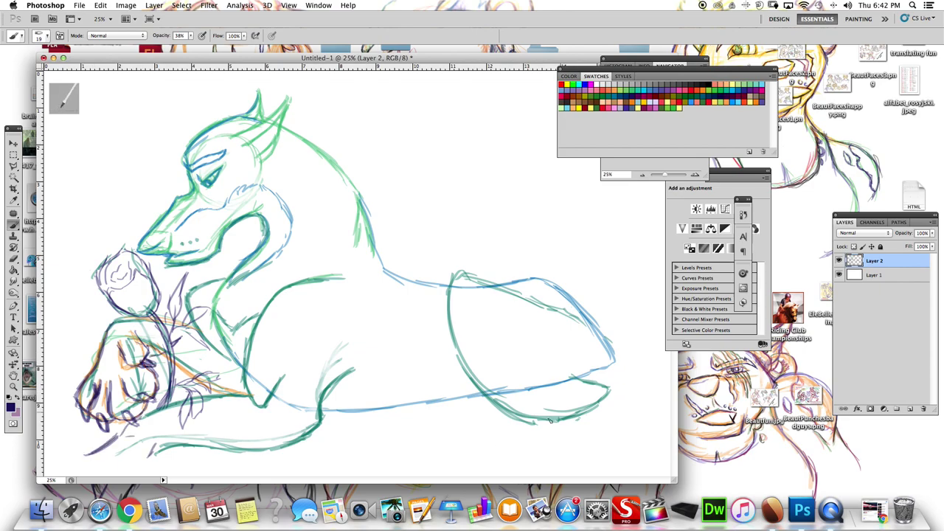
{"action": "left_click_drag", "start_coordinate": [565, 419], "coordinate": [453, 453]}
{"action": "key", "text": "ctrl+t"}
Finish shrinking the sketch, then outline the paw loop, hind leg and belly in orange
{"action": "left_click_drag", "start_coordinate": [617, 460], "coordinate": [568, 428]}
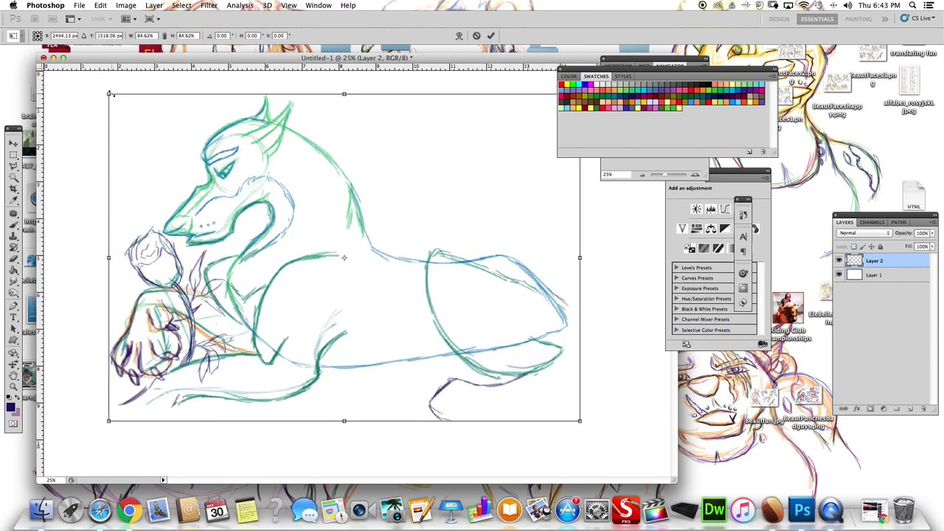
{"action": "key", "text": "Return"}
{"action": "key", "text": "b"}
{"action": "mouse_move", "coordinate": [145, 374]}
{"action": "left_mouse_down"}
{"action": "mouse_move", "coordinate": [98, 410]}
{"action": "mouse_move", "coordinate": [167, 391]}
{"action": "left_mouse_up"}
{"action": "left_click_drag", "start_coordinate": [472, 417], "coordinate": [573, 342]}
{"action": "mouse_move", "coordinate": [441, 422]}
{"action": "left_mouse_down"}
{"action": "mouse_move", "coordinate": [568, 351]}
{"action": "mouse_move", "coordinate": [574, 328]}
{"action": "left_mouse_up"}
Add orange strokes on the back curve, hindquarter and front paw toes
{"action": "left_click_drag", "start_coordinate": [516, 248], "coordinate": [590, 353]}
{"action": "left_click_drag", "start_coordinate": [588, 336], "coordinate": [570, 378]}
{"action": "left_click_drag", "start_coordinate": [564, 303], "coordinate": [584, 373]}
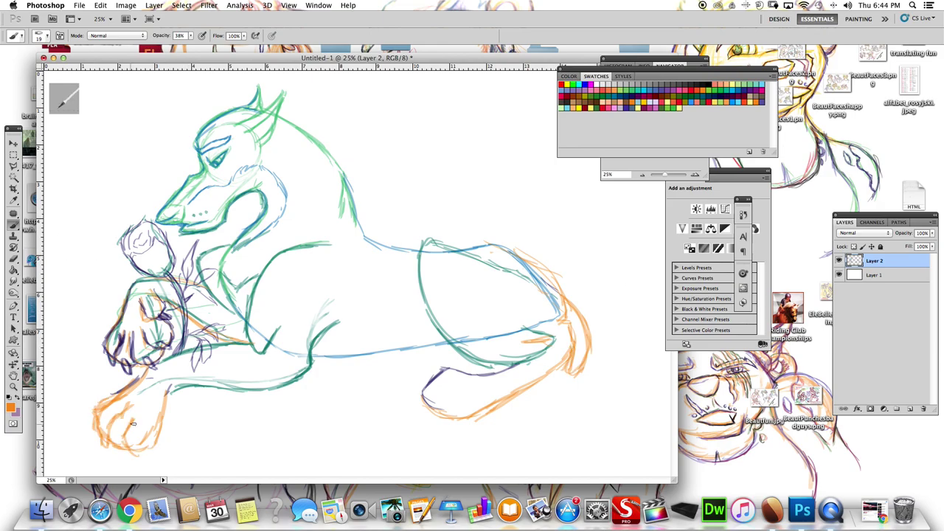
{"action": "left_click_drag", "start_coordinate": [133, 423], "coordinate": [144, 452]}
{"action": "mouse_move", "coordinate": [167, 383]}
{"action": "left_mouse_down"}
{"action": "mouse_move", "coordinate": [164, 442]}
{"action": "mouse_move", "coordinate": [122, 458]}
{"action": "left_mouse_up"}
{"action": "key", "text": "e"}
{"action": "key", "text": "b"}
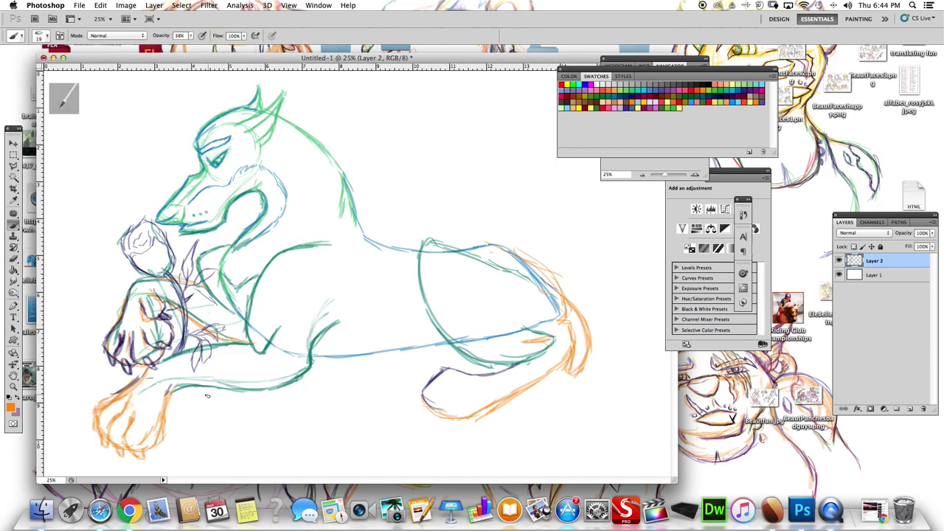
Sketch orange lines along the neck, back and jaw, and around the hind paw
{"action": "left_click_drag", "start_coordinate": [213, 379], "coordinate": [241, 353]}
{"action": "mouse_move", "coordinate": [280, 112]}
{"action": "left_mouse_down"}
{"action": "mouse_move", "coordinate": [359, 206]}
{"action": "mouse_move", "coordinate": [420, 249]}
{"action": "left_mouse_up"}
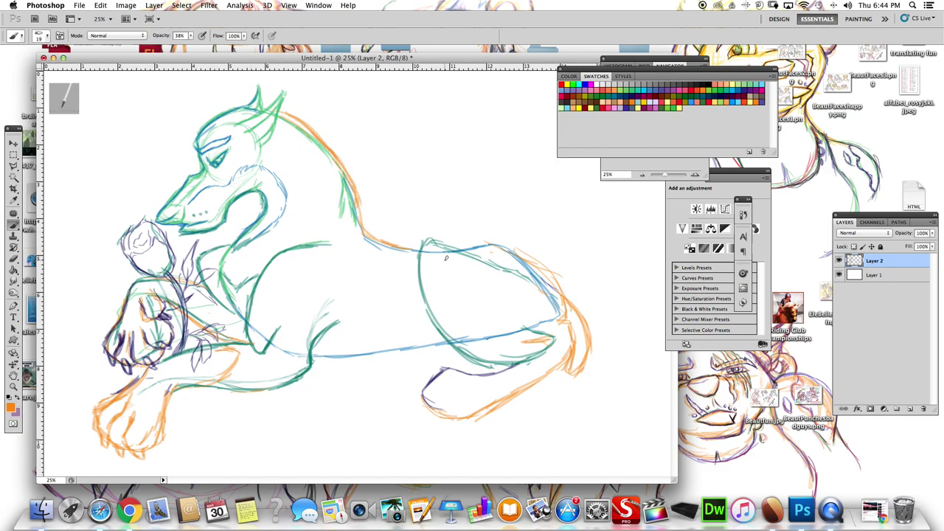
{"action": "left_click_drag", "start_coordinate": [266, 212], "coordinate": [335, 154]}
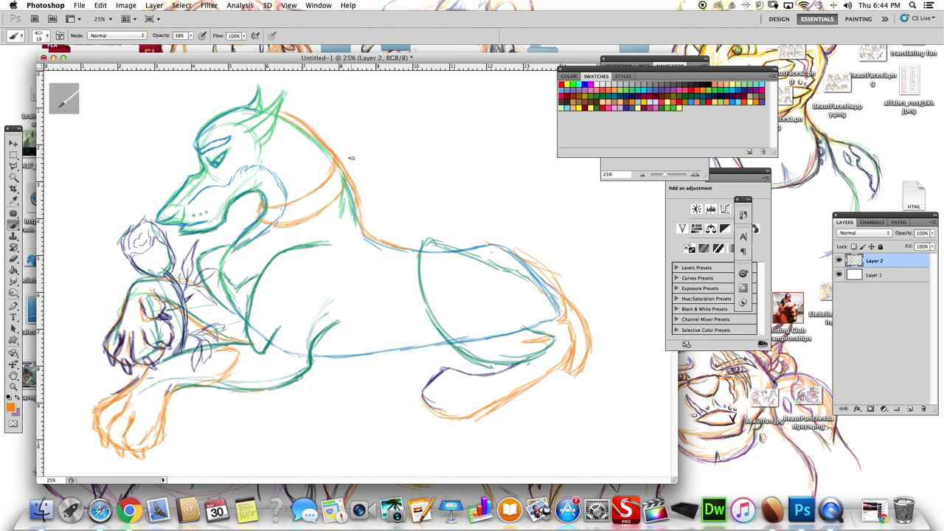
{"action": "left_click_drag", "start_coordinate": [432, 404], "coordinate": [471, 423]}
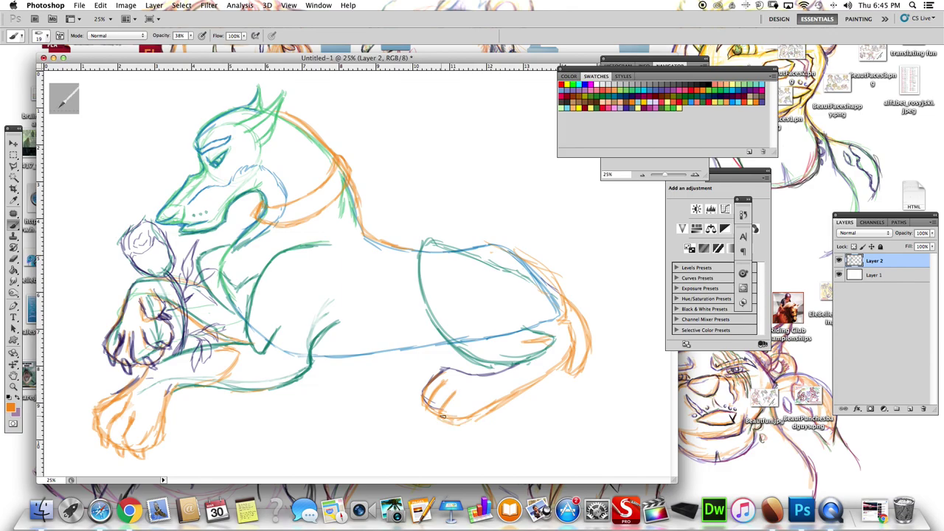
{"action": "left_click_drag", "start_coordinate": [422, 375], "coordinate": [493, 407]}
{"action": "left_click_drag", "start_coordinate": [429, 397], "coordinate": [431, 415]}
Erase stray blue strokes along the belly and redraw strokes along the back and hind leg
{"action": "left_click_drag", "start_coordinate": [328, 358], "coordinate": [442, 343]}
{"action": "key", "text": "e"}
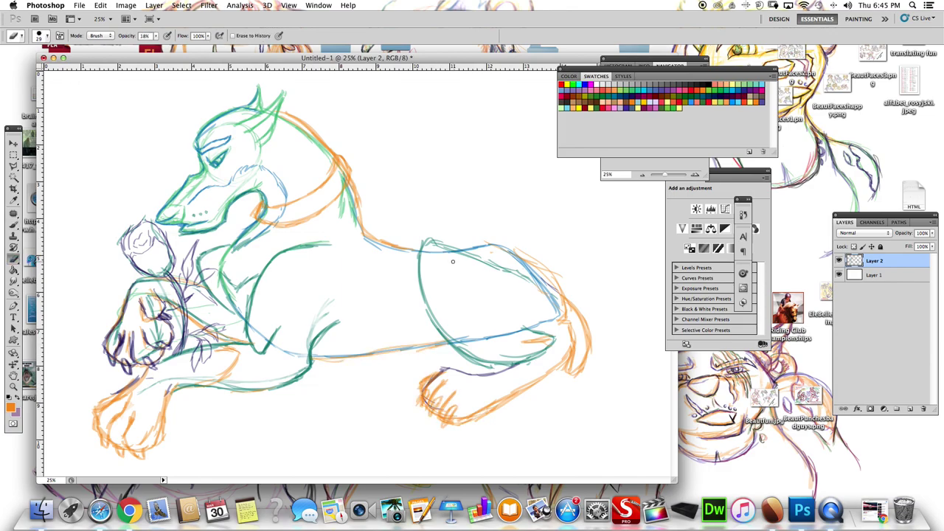
{"action": "mouse_move", "coordinate": [549, 331]}
{"action": "left_mouse_down"}
{"action": "mouse_move", "coordinate": [487, 332]}
{"action": "mouse_move", "coordinate": [562, 335]}
{"action": "left_mouse_up"}
{"action": "key", "text": "b"}
{"action": "left_click_drag", "start_coordinate": [432, 239], "coordinate": [550, 292]}
{"action": "key", "text": "e"}
{"action": "mouse_move", "coordinate": [526, 340]}
{"action": "left_mouse_down"}
{"action": "mouse_move", "coordinate": [561, 329]}
{"action": "mouse_move", "coordinate": [521, 340]}
{"action": "left_mouse_up"}
{"action": "key", "text": "b"}
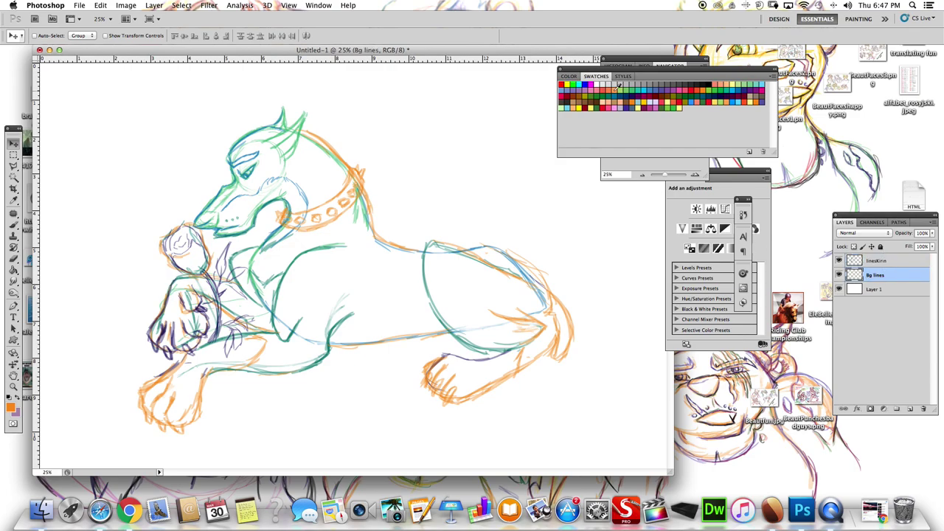
Draw long diagonal green ground lines across the lower left of the canvas
{"action": "key", "text": "b"}
{"action": "left_click", "coordinate": [687, 91]}
{"action": "mouse_move", "coordinate": [68, 334]}
{"action": "left_mouse_down"}
{"action": "mouse_move", "coordinate": [131, 346]}
{"action": "mouse_move", "coordinate": [336, 446]}
{"action": "left_mouse_up"}
{"action": "left_click_drag", "start_coordinate": [59, 352], "coordinate": [258, 459]}
{"action": "left_click_drag", "start_coordinate": [100, 335], "coordinate": [195, 375]}
{"action": "mouse_move", "coordinate": [59, 362]}
{"action": "left_mouse_down"}
{"action": "mouse_move", "coordinate": [198, 468]}
{"action": "mouse_move", "coordinate": [262, 464]}
{"action": "left_mouse_up"}
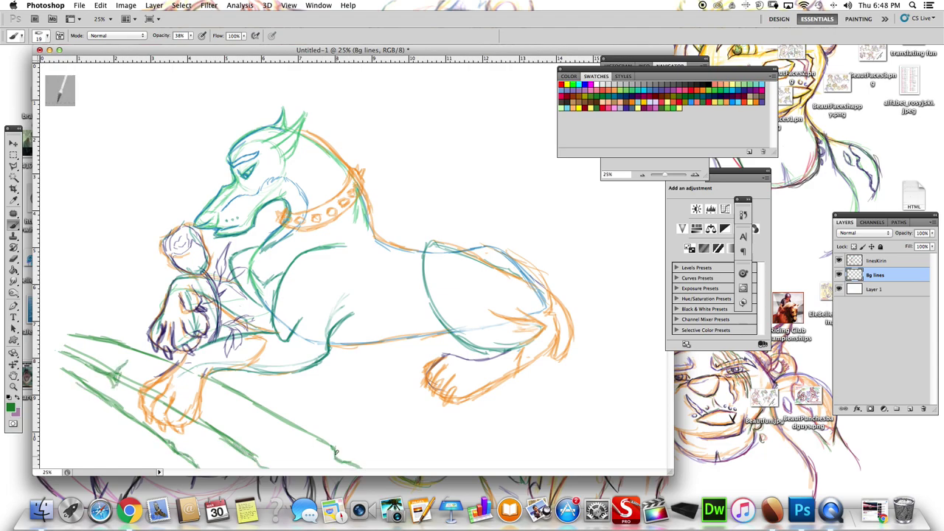
{"action": "left_click_drag", "start_coordinate": [39, 342], "coordinate": [81, 376]}
{"action": "mouse_move", "coordinate": [41, 317]}
{"action": "left_mouse_down"}
{"action": "mouse_move", "coordinate": [118, 337]}
{"action": "mouse_move", "coordinate": [131, 312]}
{"action": "left_mouse_up"}
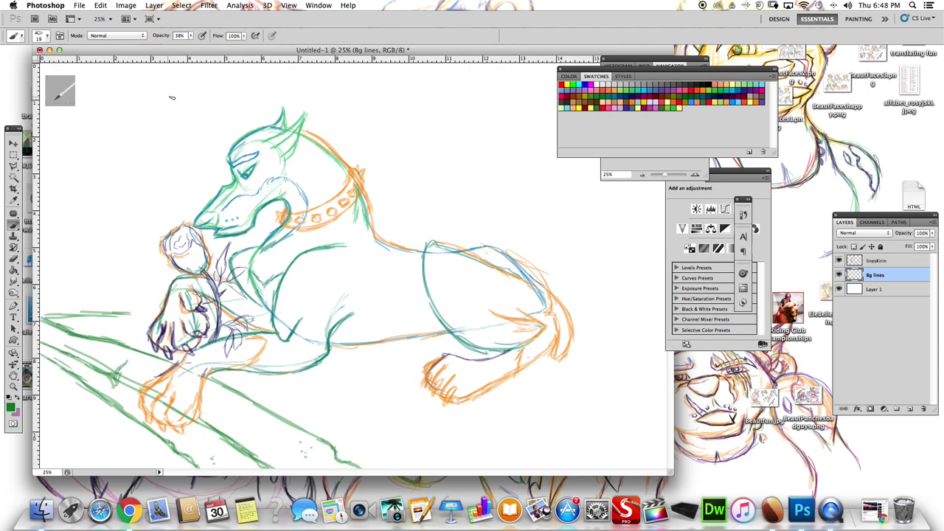
Sketch a green bucket at the left, reinforcing its rim, sides and bottom
{"action": "mouse_move", "coordinate": [52, 255]}
{"action": "left_mouse_down"}
{"action": "mouse_move", "coordinate": [45, 315]}
{"action": "mouse_move", "coordinate": [155, 287]}
{"action": "mouse_move", "coordinate": [155, 221]}
{"action": "left_mouse_up"}
{"action": "mouse_move", "coordinate": [73, 237]}
{"action": "left_mouse_down"}
{"action": "mouse_move", "coordinate": [104, 269]}
{"action": "mouse_move", "coordinate": [156, 221]}
{"action": "left_mouse_up"}
{"action": "mouse_move", "coordinate": [157, 230]}
{"action": "left_mouse_down"}
{"action": "mouse_move", "coordinate": [71, 238]}
{"action": "mouse_move", "coordinate": [162, 221]}
{"action": "mouse_move", "coordinate": [69, 241]}
{"action": "mouse_move", "coordinate": [166, 264]}
{"action": "left_mouse_up"}
{"action": "mouse_move", "coordinate": [78, 260]}
{"action": "left_mouse_down"}
{"action": "mouse_move", "coordinate": [123, 323]}
{"action": "mouse_move", "coordinate": [161, 309]}
{"action": "left_mouse_up"}
{"action": "mouse_move", "coordinate": [162, 312]}
{"action": "left_mouse_down"}
{"action": "mouse_move", "coordinate": [165, 239]}
{"action": "mouse_move", "coordinate": [154, 285]}
{"action": "left_mouse_up"}
{"action": "left_click_drag", "start_coordinate": [109, 317], "coordinate": [155, 308]}
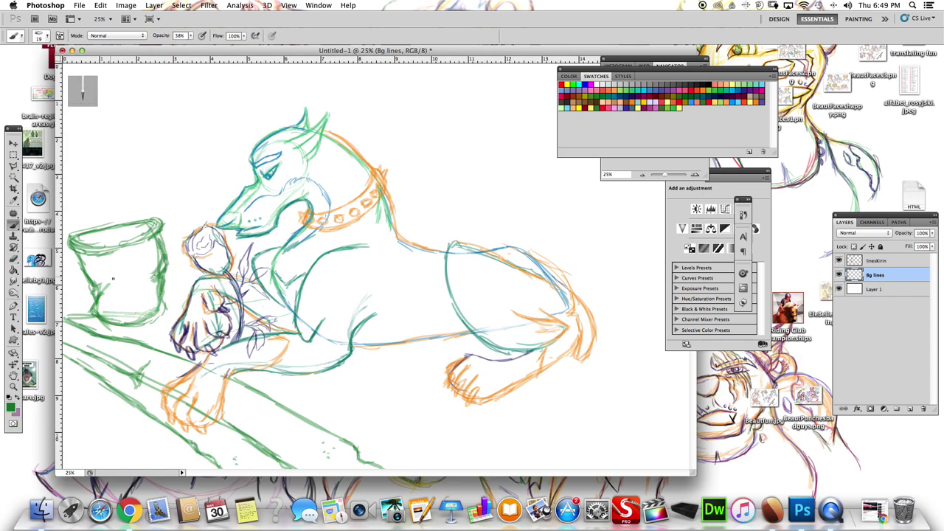
{"action": "left_click_drag", "start_coordinate": [167, 256], "coordinate": [156, 304]}
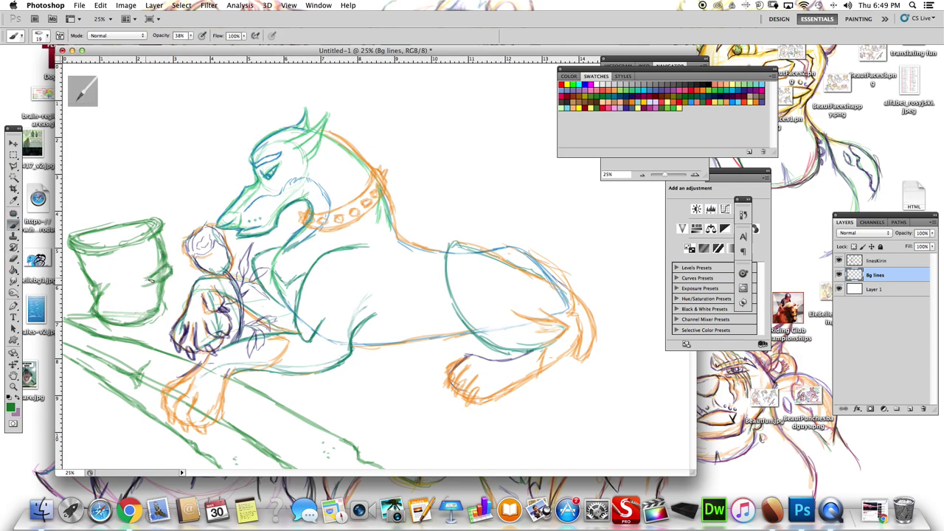
{"action": "left_click_drag", "start_coordinate": [163, 255], "coordinate": [174, 294]}
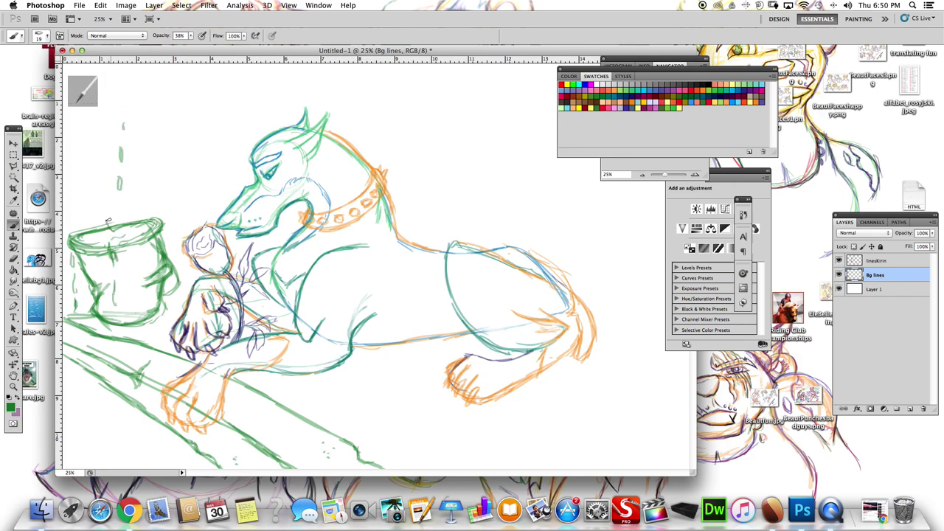
Add a green zigzag plant, a straight horizon line and a diagonal foreground line
{"action": "mouse_move", "coordinate": [344, 411]}
{"action": "left_mouse_down"}
{"action": "mouse_move", "coordinate": [437, 451]}
{"action": "mouse_move", "coordinate": [408, 411]}
{"action": "left_mouse_up"}
{"action": "left_click", "coordinate": [128, 312], "text": "shift"}
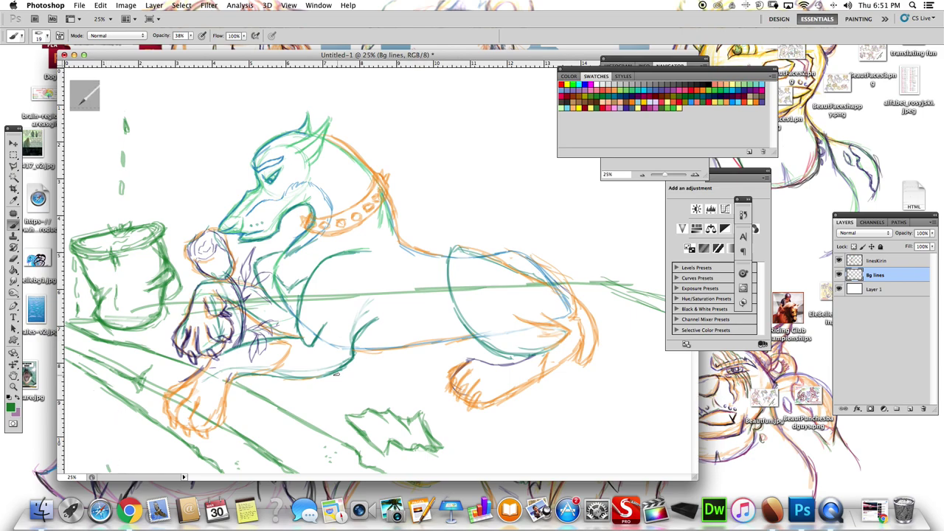
{"action": "left_click", "coordinate": [369, 407], "text": "shift"}
{"action": "left_click_drag", "start_coordinate": [345, 388], "coordinate": [397, 422]}
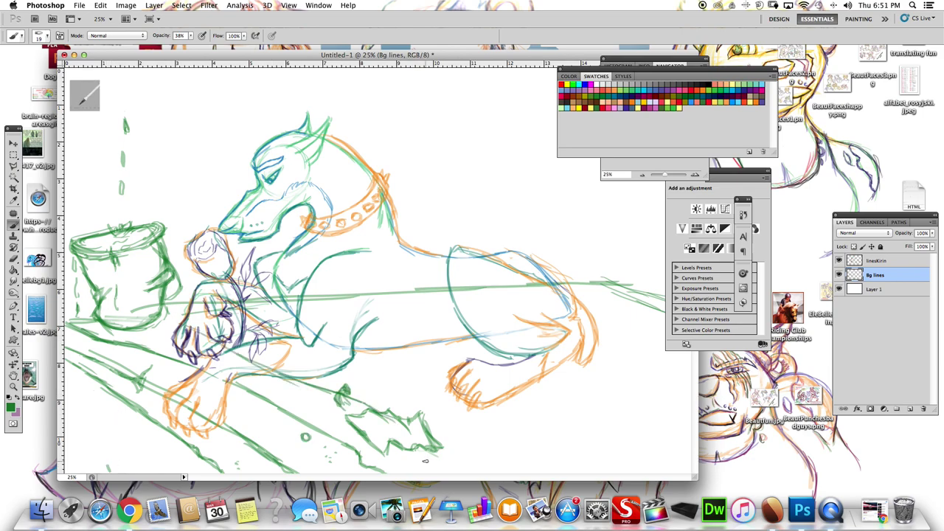
Add green diagonal ground strokes to the right of the horizon
{"action": "left_click", "coordinate": [839, 260]}
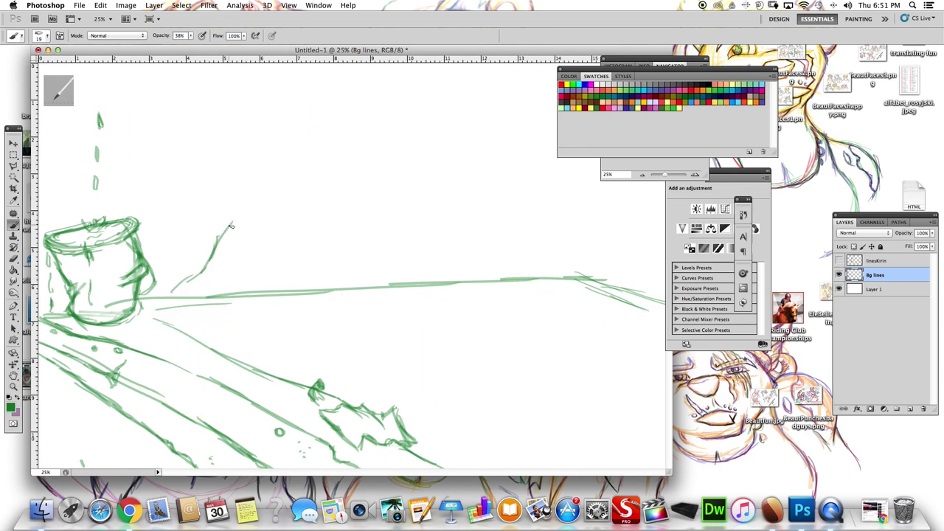
{"action": "left_click_drag", "start_coordinate": [509, 284], "coordinate": [606, 335]}
{"action": "left_click_drag", "start_coordinate": [472, 283], "coordinate": [570, 350]}
{"action": "left_click_drag", "start_coordinate": [413, 288], "coordinate": [605, 383]}
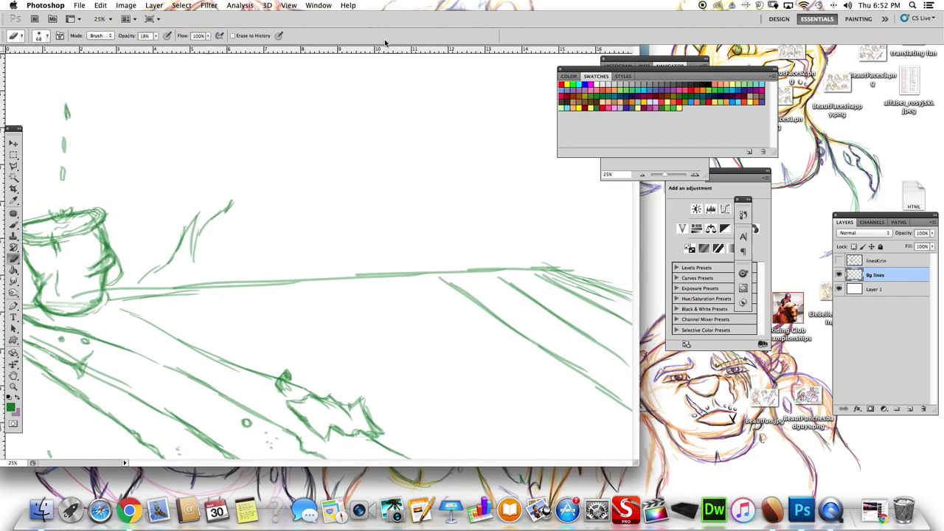
{"action": "left_click_drag", "start_coordinate": [457, 295], "coordinate": [612, 376]}
{"action": "left_click_drag", "start_coordinate": [413, 299], "coordinate": [590, 406]}
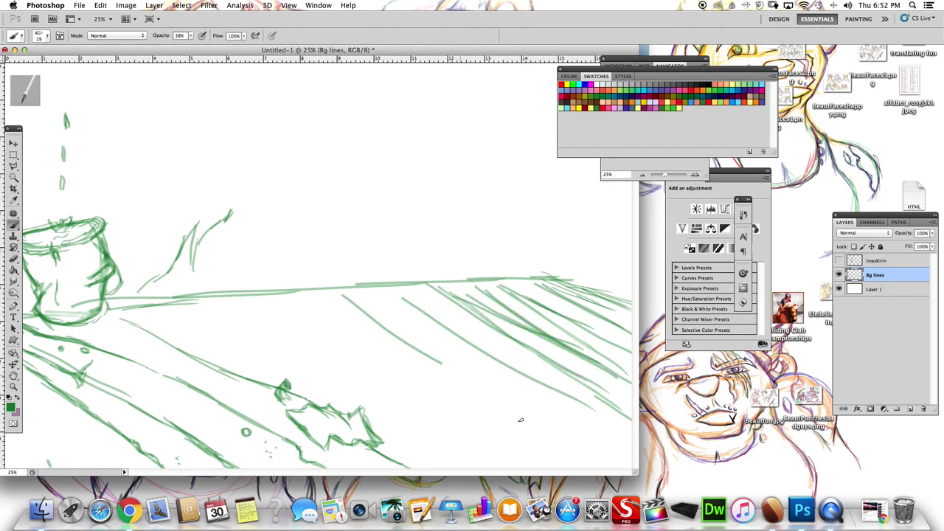
{"action": "left_click", "coordinate": [838, 260]}
{"action": "mouse_move", "coordinate": [280, 314]}
{"action": "left_mouse_down"}
{"action": "mouse_move", "coordinate": [472, 424]}
{"action": "mouse_move", "coordinate": [476, 458]}
{"action": "left_mouse_up"}
Sketch a green mound at the bottom right
{"action": "left_click_drag", "start_coordinate": [516, 402], "coordinate": [646, 433]}
{"action": "left_click_drag", "start_coordinate": [549, 398], "coordinate": [476, 463]}
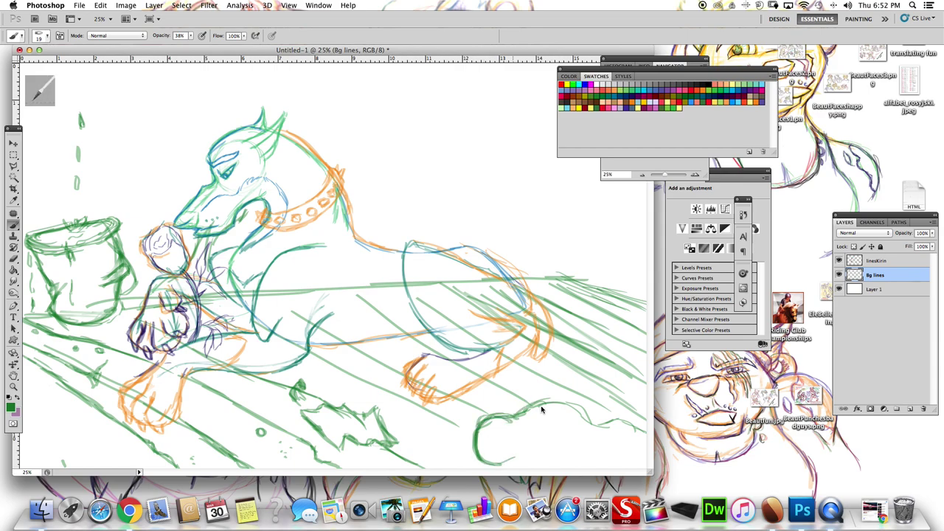
{"action": "left_click_drag", "start_coordinate": [521, 402], "coordinate": [644, 444]}
{"action": "left_click_drag", "start_coordinate": [590, 409], "coordinate": [609, 466]}
{"action": "mouse_move", "coordinate": [559, 405]}
{"action": "left_mouse_down"}
{"action": "mouse_move", "coordinate": [546, 448]}
{"action": "mouse_move", "coordinate": [572, 409]}
{"action": "mouse_move", "coordinate": [599, 466]}
{"action": "left_mouse_up"}
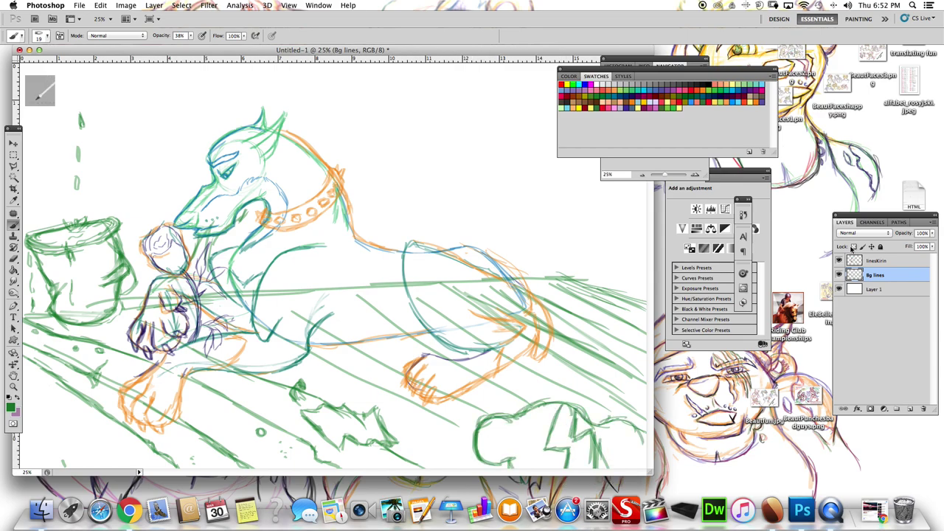
With the dog sketch hidden, draw tall green tree shapes above the horizon
{"action": "left_click", "coordinate": [839, 260]}
{"action": "left_click_drag", "start_coordinate": [267, 185], "coordinate": [249, 217]}
{"action": "mouse_move", "coordinate": [304, 179]}
{"action": "left_mouse_down"}
{"action": "mouse_move", "coordinate": [332, 93]}
{"action": "mouse_move", "coordinate": [325, 176]}
{"action": "left_mouse_up"}
{"action": "mouse_move", "coordinate": [384, 82]}
{"action": "left_mouse_down"}
{"action": "mouse_move", "coordinate": [343, 159]}
{"action": "mouse_move", "coordinate": [369, 133]}
{"action": "mouse_move", "coordinate": [409, 184]}
{"action": "left_mouse_up"}
{"action": "left_click_drag", "start_coordinate": [402, 191], "coordinate": [363, 279]}
{"action": "left_click_drag", "start_coordinate": [451, 181], "coordinate": [417, 270]}
Draw a tall green tree trunk at the left
{"action": "left_click", "coordinate": [838, 261]}
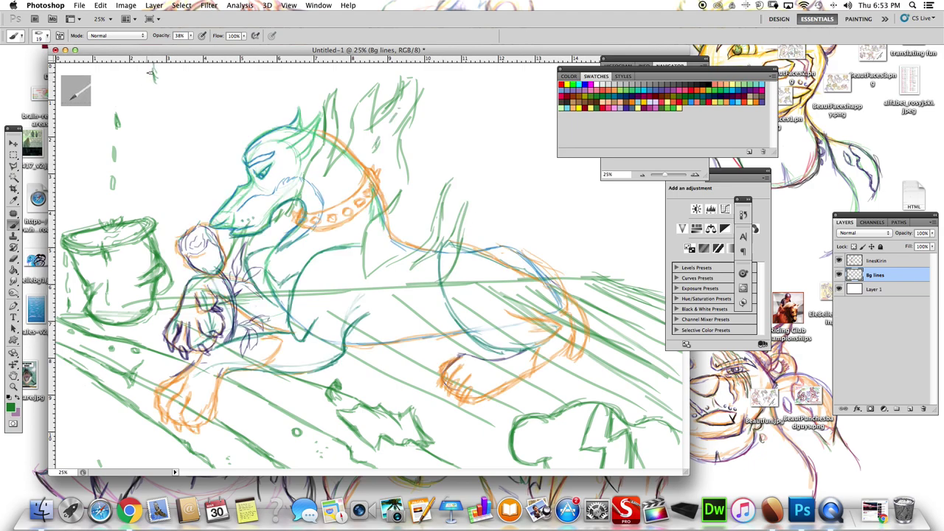
{"action": "left_click_drag", "start_coordinate": [153, 74], "coordinate": [169, 250]}
{"action": "left_click_drag", "start_coordinate": [157, 99], "coordinate": [177, 303]}
{"action": "left_click_drag", "start_coordinate": [184, 136], "coordinate": [174, 294]}
{"action": "left_click_drag", "start_coordinate": [166, 92], "coordinate": [170, 181]}
{"action": "left_click_drag", "start_coordinate": [140, 59], "coordinate": [168, 155]}
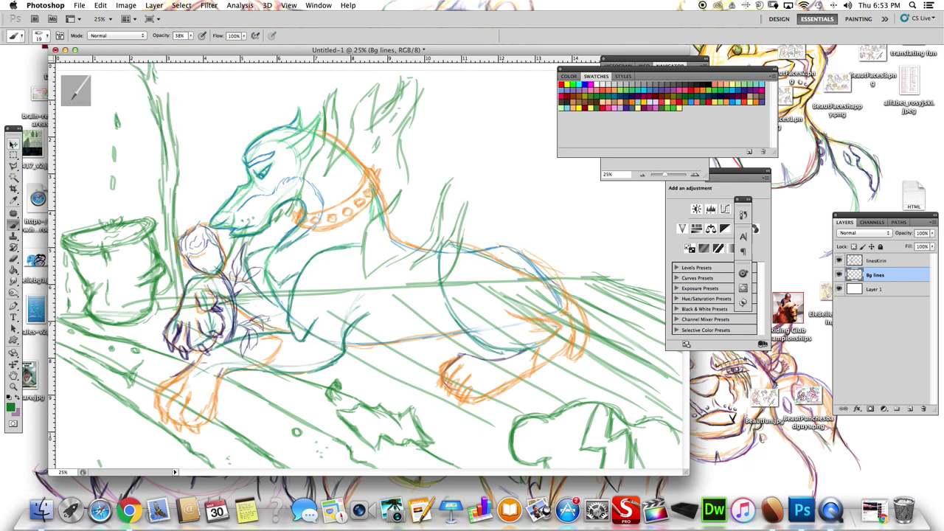
Sketch long diagonal branches across the top, extending toward the upper right
{"action": "left_click_drag", "start_coordinate": [168, 65], "coordinate": [487, 153]}
{"action": "left_click_drag", "start_coordinate": [171, 63], "coordinate": [407, 139]}
{"action": "left_click_drag", "start_coordinate": [196, 62], "coordinate": [546, 191]}
{"action": "scroll", "coordinate": [479, 162], "scroll_direction": "right", "scroll_amount": 5}
{"action": "left_click_drag", "start_coordinate": [428, 184], "coordinate": [509, 191]}
{"action": "left_click_drag", "start_coordinate": [517, 141], "coordinate": [531, 196]}
{"action": "scroll", "coordinate": [488, 165], "scroll_direction": "right", "scroll_amount": 3}
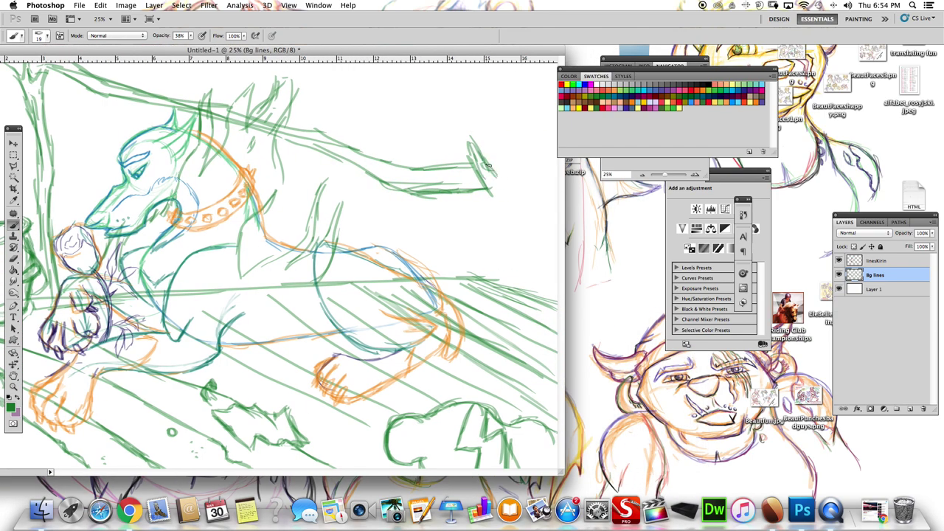
Sketch a second tree trunk on the right with strokes at the branch tip
{"action": "left_click_drag", "start_coordinate": [487, 165], "coordinate": [544, 219]}
{"action": "left_click_drag", "start_coordinate": [530, 164], "coordinate": [554, 224]}
{"action": "mouse_move", "coordinate": [476, 151]}
{"action": "left_mouse_down"}
{"action": "mouse_move", "coordinate": [517, 193]}
{"action": "mouse_move", "coordinate": [507, 212]}
{"action": "left_mouse_up"}
{"action": "mouse_move", "coordinate": [500, 196]}
{"action": "left_mouse_down"}
{"action": "mouse_move", "coordinate": [475, 464]}
{"action": "mouse_move", "coordinate": [505, 245]}
{"action": "left_mouse_up"}
{"action": "left_click_drag", "start_coordinate": [525, 210], "coordinate": [481, 466]}
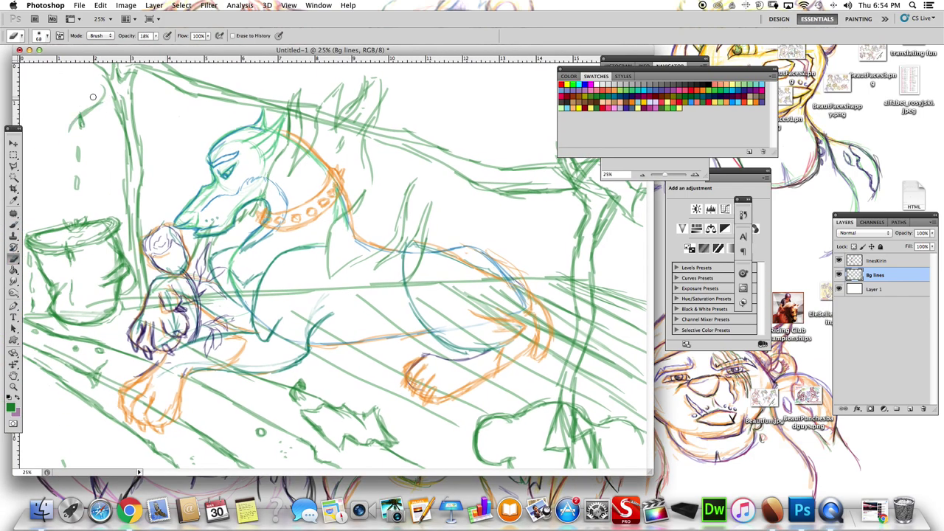
Lasso the bucket, nudge it slightly right, and deselect
{"action": "key", "text": "l"}
{"action": "left_click_drag", "start_coordinate": [26, 222], "coordinate": [30, 223]}
{"action": "key", "text": "v"}
{"action": "left_click_drag", "start_coordinate": [102, 247], "coordinate": [144, 247]}
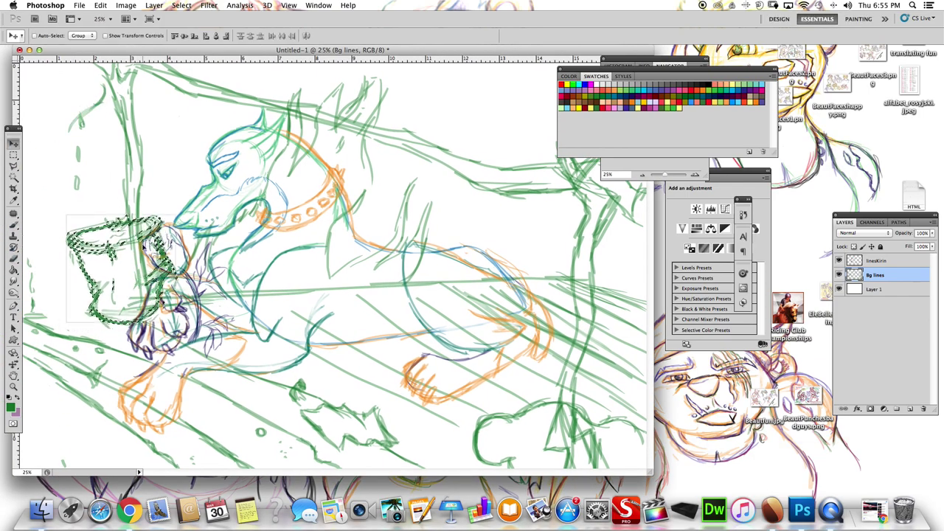
{"action": "key", "text": "ctrl+d"}
Sketch green grassy strokes at the upper left
{"action": "key", "text": "e"}
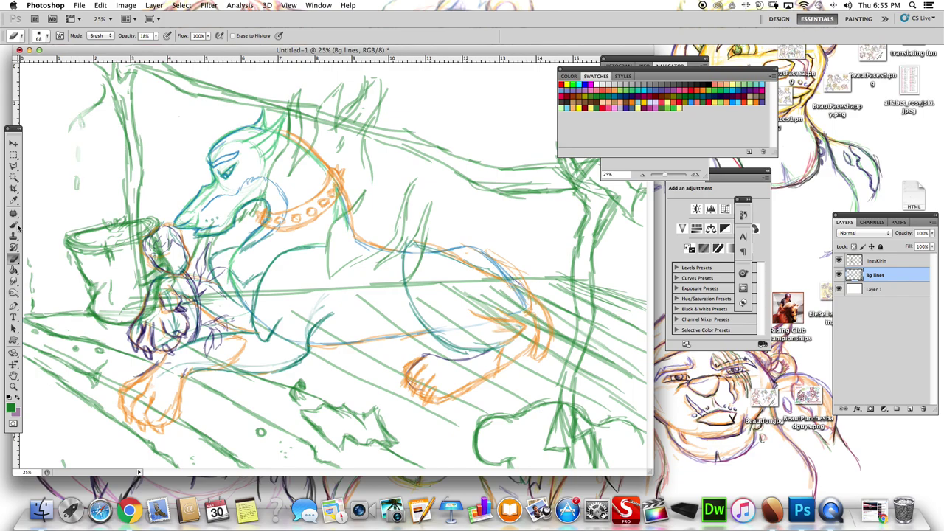
{"action": "left_click", "coordinate": [13, 225]}
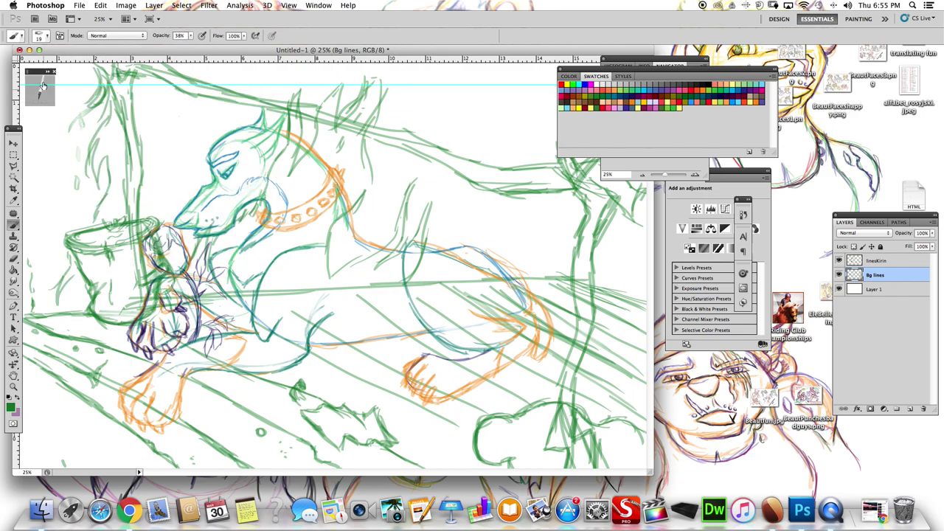
{"action": "left_click_drag", "start_coordinate": [177, 141], "coordinate": [168, 70]}
{"action": "left_click_drag", "start_coordinate": [198, 124], "coordinate": [221, 84]}
{"action": "left_click_drag", "start_coordinate": [170, 169], "coordinate": [161, 139]}
{"action": "left_click_drag", "start_coordinate": [186, 203], "coordinate": [177, 148]}
{"action": "left_click_drag", "start_coordinate": [157, 189], "coordinate": [151, 158]}
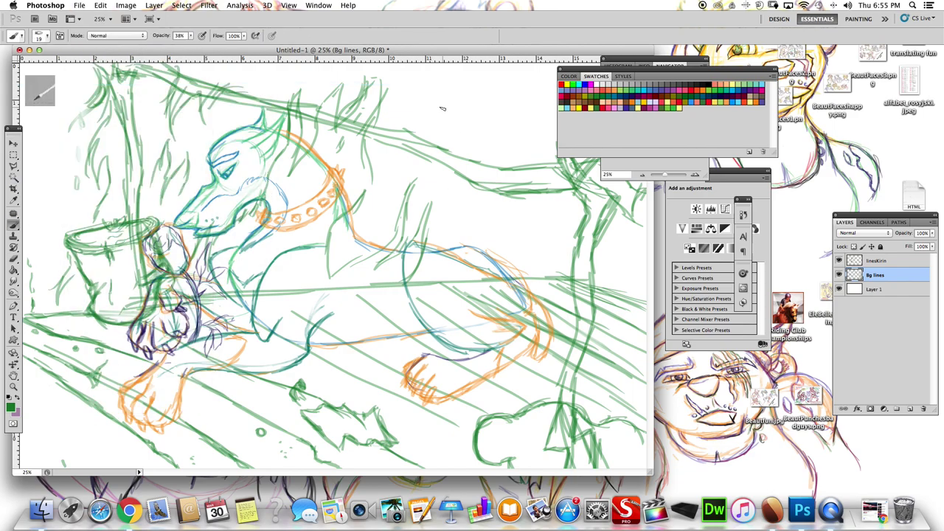
Sketch grass strokes above the dog's back and foliage at the upper right
{"action": "left_click_drag", "start_coordinate": [404, 244], "coordinate": [385, 144]}
{"action": "mouse_move", "coordinate": [450, 240]}
{"action": "left_mouse_down"}
{"action": "mouse_move", "coordinate": [435, 158]}
{"action": "mouse_move", "coordinate": [475, 185]}
{"action": "left_mouse_up"}
{"action": "left_click_drag", "start_coordinate": [502, 221], "coordinate": [550, 166]}
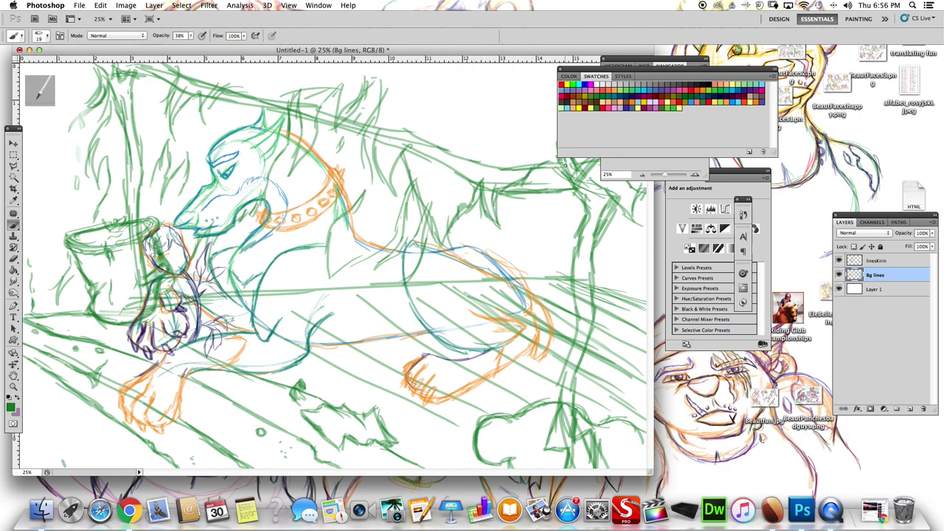
{"action": "left_click_drag", "start_coordinate": [453, 114], "coordinate": [502, 74]}
{"action": "left_click_drag", "start_coordinate": [492, 115], "coordinate": [520, 95]}
{"action": "left_click_drag", "start_coordinate": [612, 214], "coordinate": [571, 280]}
{"action": "left_click_drag", "start_coordinate": [594, 310], "coordinate": [579, 266]}
Add cloud-like foliage at the top right and small strokes near the left edge
{"action": "left_click_drag", "start_coordinate": [582, 465], "coordinate": [568, 421]}
{"action": "mouse_move", "coordinate": [516, 107]}
{"action": "left_mouse_down"}
{"action": "mouse_move", "coordinate": [545, 107]}
{"action": "mouse_move", "coordinate": [453, 80]}
{"action": "left_mouse_up"}
{"action": "mouse_move", "coordinate": [458, 115]}
{"action": "left_mouse_down"}
{"action": "mouse_move", "coordinate": [515, 80]}
{"action": "mouse_move", "coordinate": [574, 100]}
{"action": "left_mouse_up"}
{"action": "left_click_drag", "start_coordinate": [616, 67], "coordinate": [607, 90]}
{"action": "mouse_move", "coordinate": [74, 134]}
{"action": "left_mouse_down"}
{"action": "mouse_move", "coordinate": [59, 178]}
{"action": "mouse_move", "coordinate": [73, 171]}
{"action": "left_mouse_up"}
{"action": "left_click_drag", "start_coordinate": [81, 240], "coordinate": [72, 269]}
Hide the green background lines, add a new kirincolor layer, and zoom to the head
{"action": "left_click", "coordinate": [839, 274]}
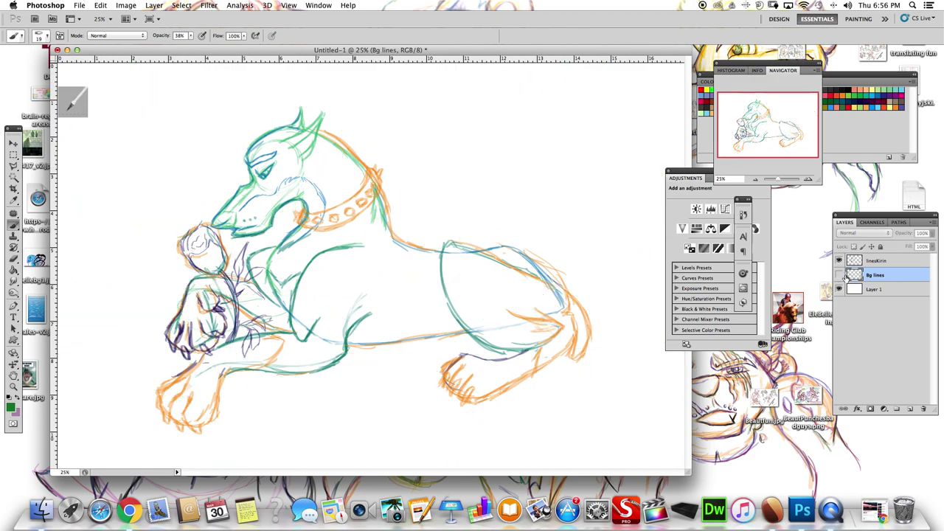
{"action": "key", "text": "ctrl+shift+alt+n"}
{"action": "key", "text": "Return"}
{"action": "scroll", "coordinate": [368, 258], "scroll_direction": "up", "scroll_amount": 5}
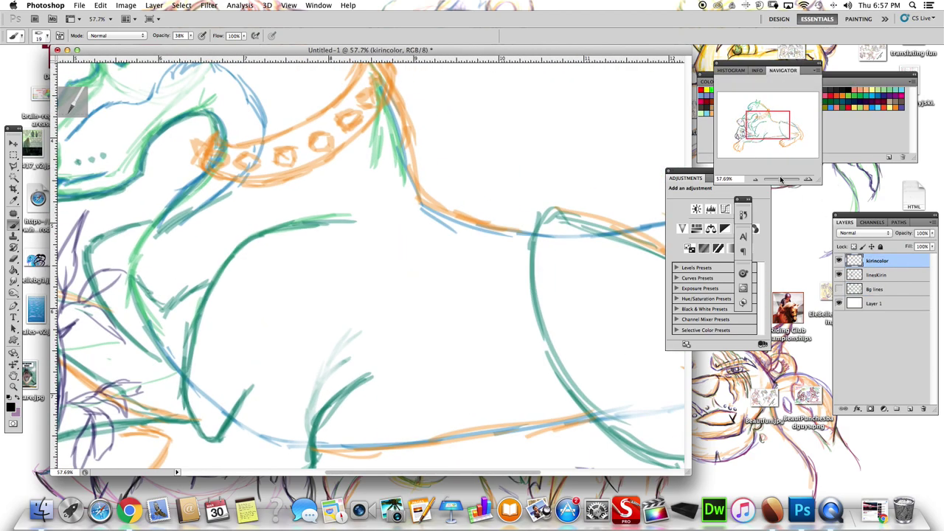
{"action": "left_click_drag", "start_coordinate": [251, 147], "coordinate": [527, 253]}
Paint a black brow band across the top of the head with a 9 px brush
{"action": "left_click", "coordinate": [41, 35]}
{"action": "left_click_drag", "start_coordinate": [19, 64], "coordinate": [20, 64]}
{"action": "key", "text": "Return"}
{"action": "mouse_move", "coordinate": [380, 79]}
{"action": "left_mouse_down"}
{"action": "mouse_move", "coordinate": [275, 170]}
{"action": "mouse_move", "coordinate": [357, 147]}
{"action": "left_mouse_up"}
{"action": "mouse_move", "coordinate": [295, 180]}
{"action": "left_mouse_down"}
{"action": "mouse_move", "coordinate": [265, 165]}
{"action": "mouse_move", "coordinate": [335, 122]}
{"action": "mouse_move", "coordinate": [328, 114]}
{"action": "left_mouse_up"}
{"action": "left_click_drag", "start_coordinate": [376, 77], "coordinate": [427, 91]}
Fill the eyebrow band solid black and add a thin black stroke down the face
{"action": "scroll", "coordinate": [413, 258], "scroll_direction": "up", "scroll_amount": 2}
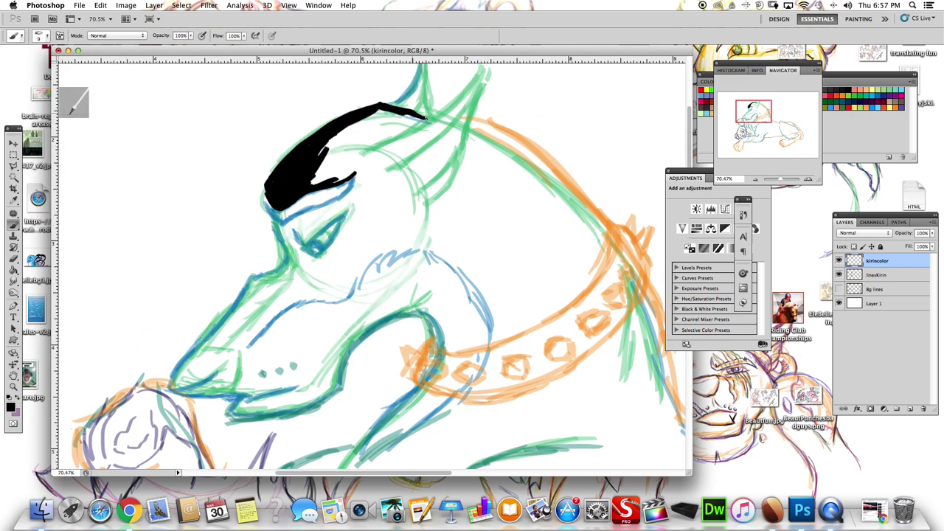
{"action": "left_click_drag", "start_coordinate": [354, 174], "coordinate": [425, 118]}
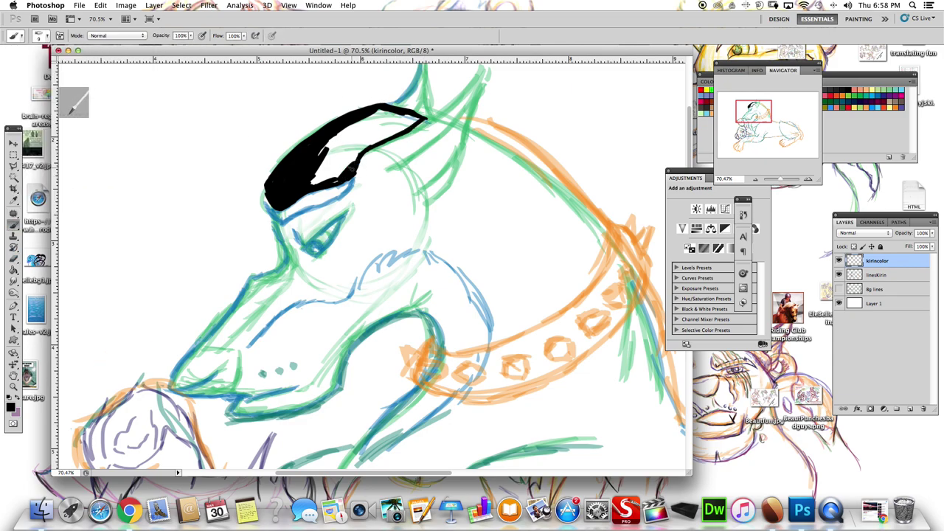
{"action": "mouse_move", "coordinate": [324, 177]}
{"action": "left_mouse_down"}
{"action": "mouse_move", "coordinate": [362, 124]}
{"action": "mouse_move", "coordinate": [368, 137]}
{"action": "mouse_move", "coordinate": [414, 115]}
{"action": "mouse_move", "coordinate": [428, 121]}
{"action": "left_mouse_up"}
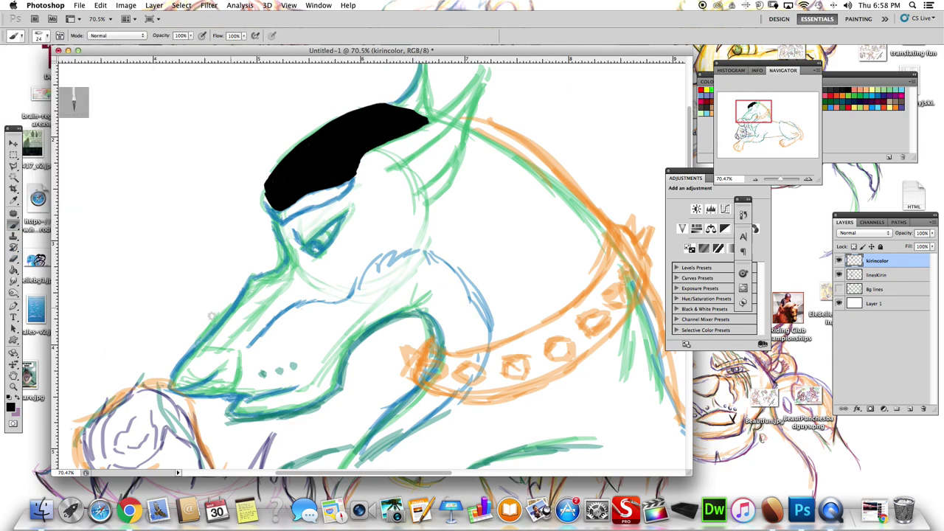
{"action": "left_click_drag", "start_coordinate": [264, 190], "coordinate": [289, 258]}
Paint along the lower edge of the black hair and reselect black from the swatches
{"action": "key", "text": "e"}
{"action": "left_click", "coordinate": [38, 35]}
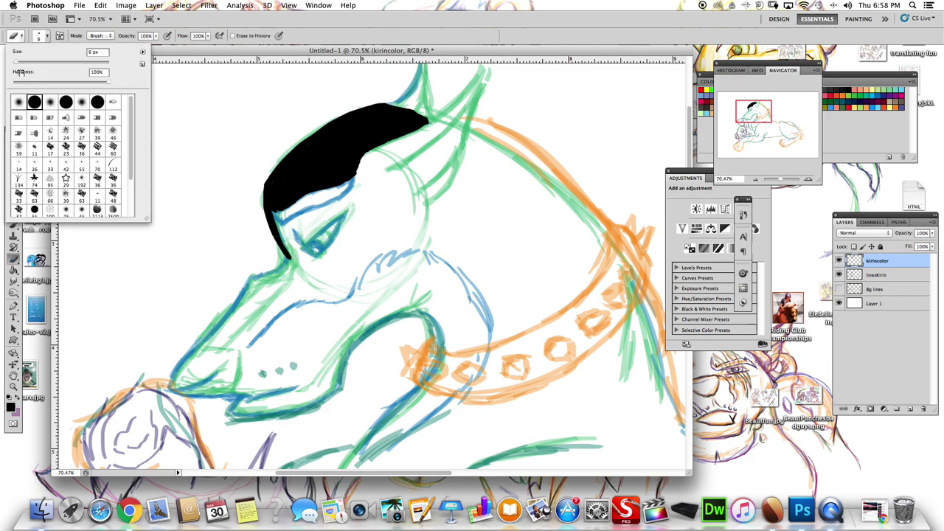
{"action": "key", "text": "Return"}
{"action": "key", "text": "b"}
{"action": "left_click_drag", "start_coordinate": [279, 230], "coordinate": [354, 203]}
{"action": "left_click", "coordinate": [878, 89]}
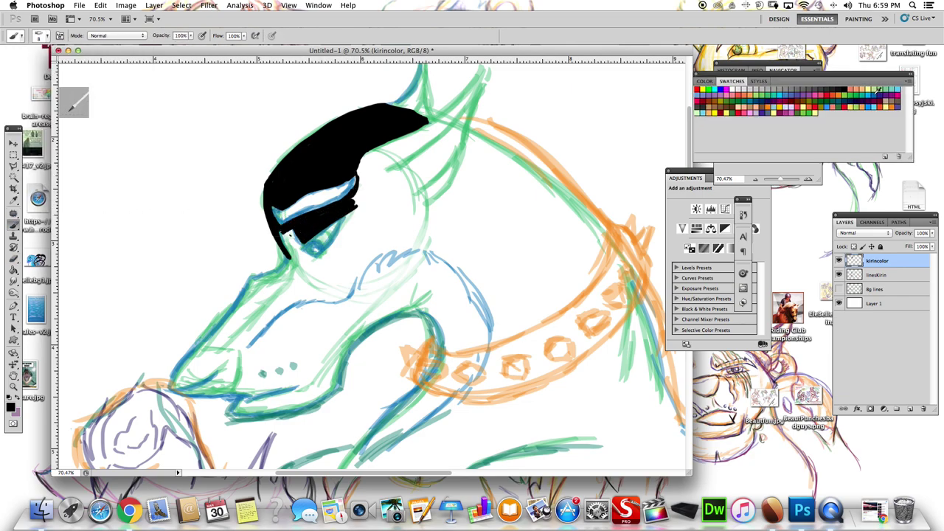
{"action": "left_click", "coordinate": [295, 224], "text": "alt"}
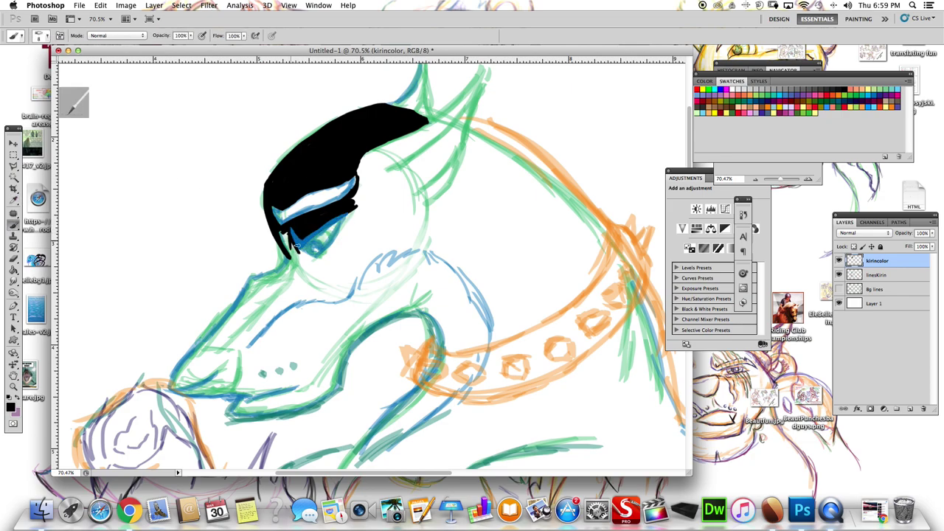
Fill the lower face, neck and jaw black with a 21 px brush
{"action": "left_click_drag", "start_coordinate": [284, 252], "coordinate": [261, 278]}
{"action": "left_click_drag", "start_coordinate": [225, 309], "coordinate": [201, 343]}
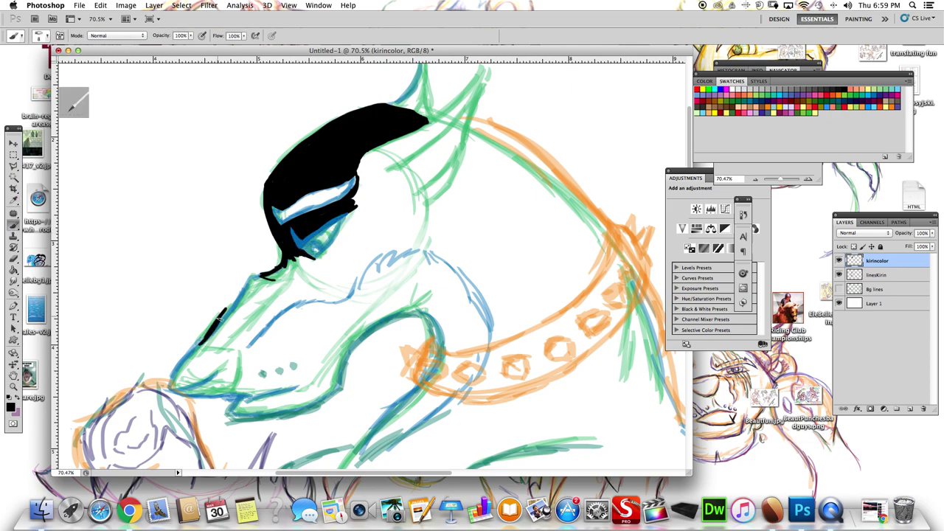
{"action": "left_click", "coordinate": [38, 35]}
{"action": "left_click_drag", "start_coordinate": [29, 63], "coordinate": [46, 64]}
{"action": "mouse_move", "coordinate": [204, 345]}
{"action": "left_mouse_down"}
{"action": "mouse_move", "coordinate": [349, 284]}
{"action": "mouse_move", "coordinate": [409, 242]}
{"action": "left_mouse_up"}
{"action": "mouse_move", "coordinate": [347, 243]}
{"action": "left_mouse_down"}
{"action": "mouse_move", "coordinate": [225, 332]}
{"action": "mouse_move", "coordinate": [309, 264]}
{"action": "left_mouse_up"}
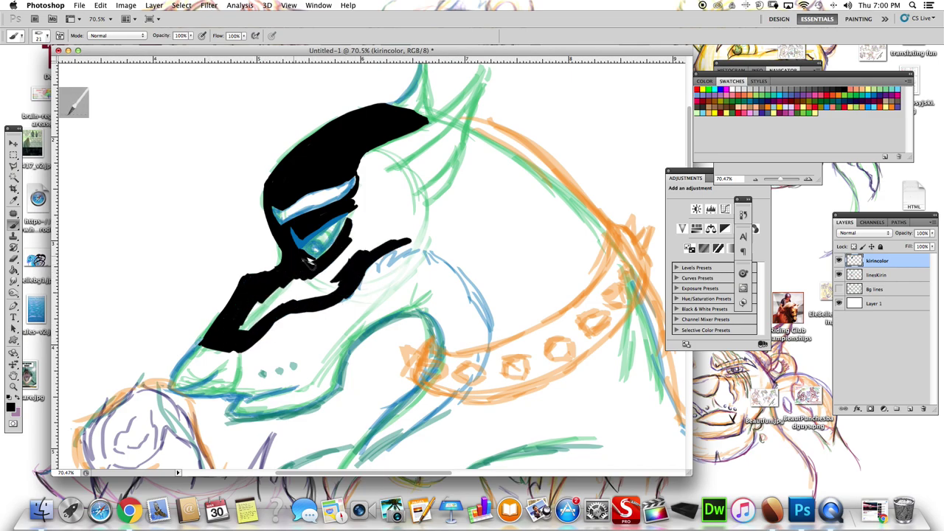
{"action": "mouse_move", "coordinate": [244, 328]}
{"action": "left_mouse_down"}
{"action": "mouse_move", "coordinate": [317, 295]}
{"action": "mouse_move", "coordinate": [384, 229]}
{"action": "mouse_move", "coordinate": [424, 222]}
{"action": "left_mouse_up"}
{"action": "left_click_drag", "start_coordinate": [354, 210], "coordinate": [413, 229]}
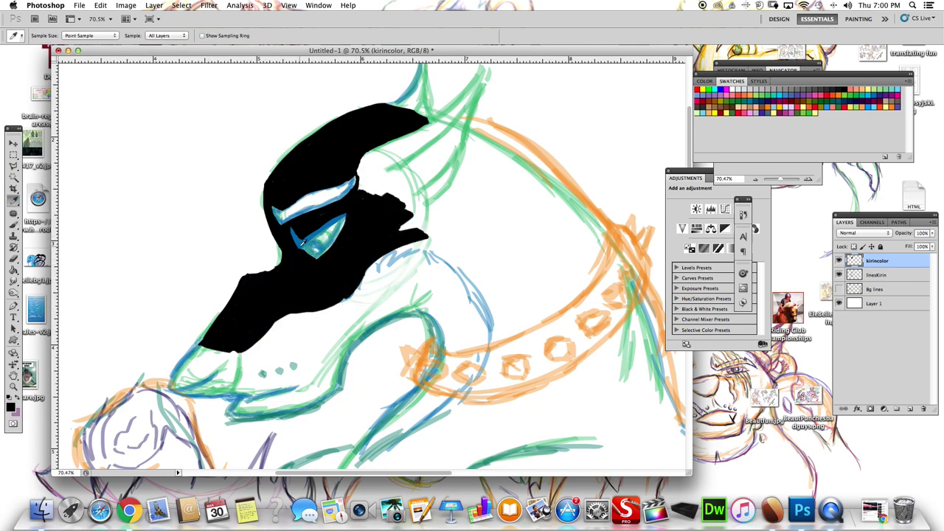
Paint blue highlights around the eye, then shrink the brush to 6
{"action": "left_click", "coordinate": [311, 254], "text": "alt"}
{"action": "right_click", "coordinate": [312, 260]}
{"action": "key", "text": "Return"}
{"action": "left_click_drag", "start_coordinate": [311, 259], "coordinate": [315, 267]}
{"action": "key", "text": "bracketleft"}
{"action": "key", "text": "bracketleft"}
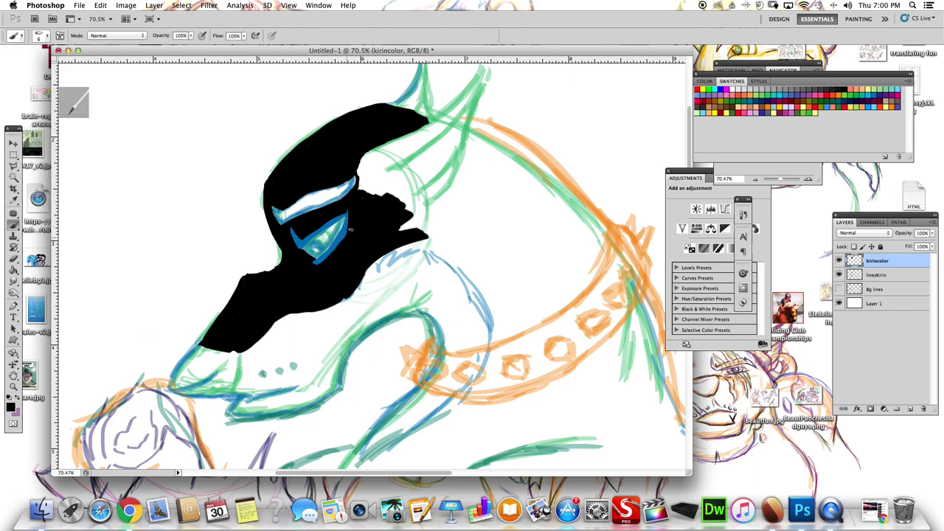
{"action": "left_click", "coordinate": [14, 257]}
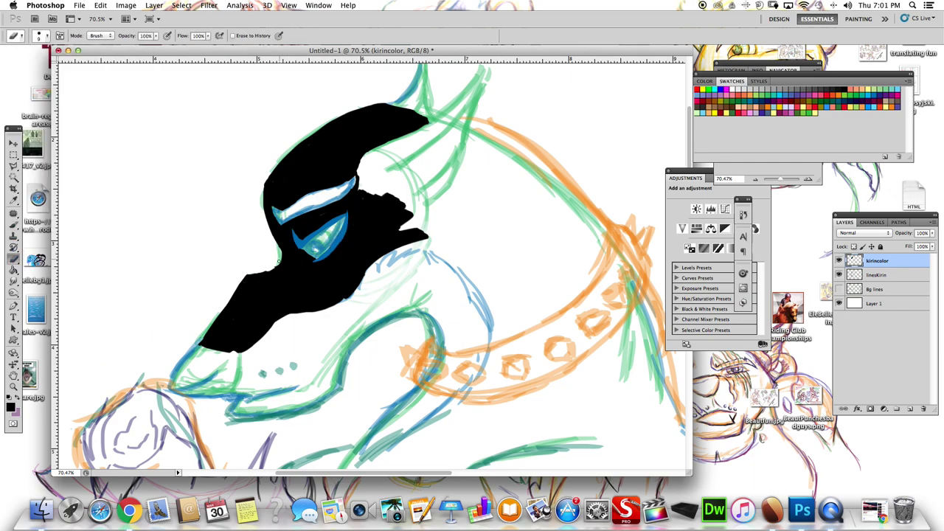
Paint a blue band with spikes along the head top using a 13 px brush
{"action": "left_click", "coordinate": [15, 223]}
{"action": "key", "text": "bracketright"}
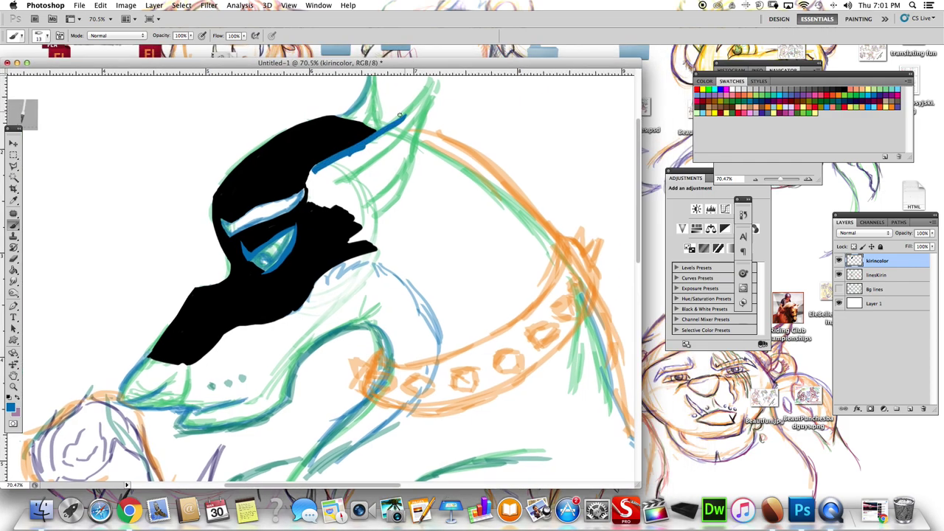
{"action": "left_click_drag", "start_coordinate": [369, 50], "coordinate": [316, 63]}
{"action": "scroll", "coordinate": [317, 280], "scroll_direction": "up", "scroll_amount": 3}
{"action": "mouse_move", "coordinate": [429, 116]}
{"action": "left_mouse_down"}
{"action": "mouse_move", "coordinate": [314, 211]}
{"action": "mouse_move", "coordinate": [336, 201]}
{"action": "left_mouse_up"}
{"action": "left_click_drag", "start_coordinate": [422, 148], "coordinate": [354, 216]}
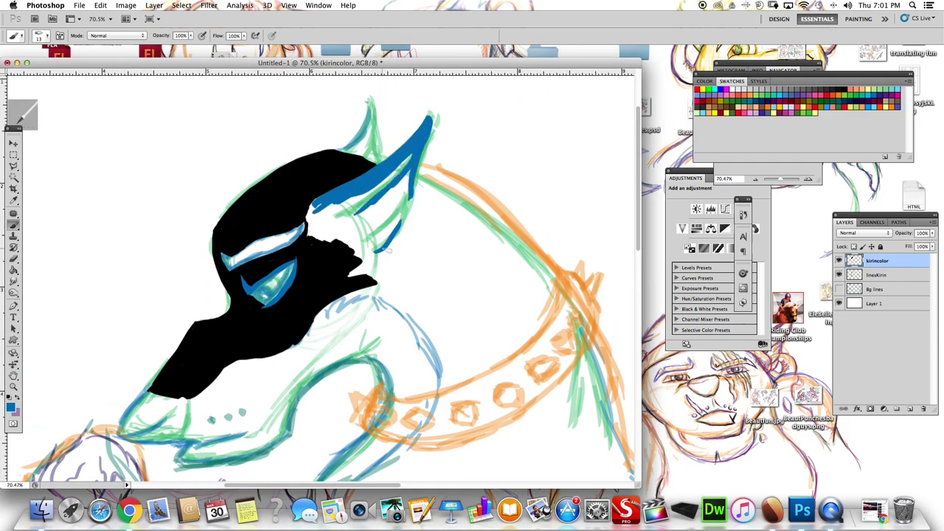
{"action": "left_click_drag", "start_coordinate": [414, 166], "coordinate": [372, 255]}
Fill the area between the ears solid black with an 8 px brush
{"action": "left_click", "coordinate": [317, 210], "text": "alt"}
{"action": "mouse_move", "coordinate": [317, 210]}
{"action": "left_mouse_down"}
{"action": "mouse_move", "coordinate": [376, 190]}
{"action": "mouse_move", "coordinate": [348, 200]}
{"action": "mouse_move", "coordinate": [346, 240]}
{"action": "left_mouse_up"}
{"action": "left_click", "coordinate": [40, 35]}
{"action": "double_click", "coordinate": [25, 56]}
{"action": "left_click_drag", "start_coordinate": [339, 200], "coordinate": [396, 170]}
{"action": "left_click_drag", "start_coordinate": [422, 140], "coordinate": [347, 220]}
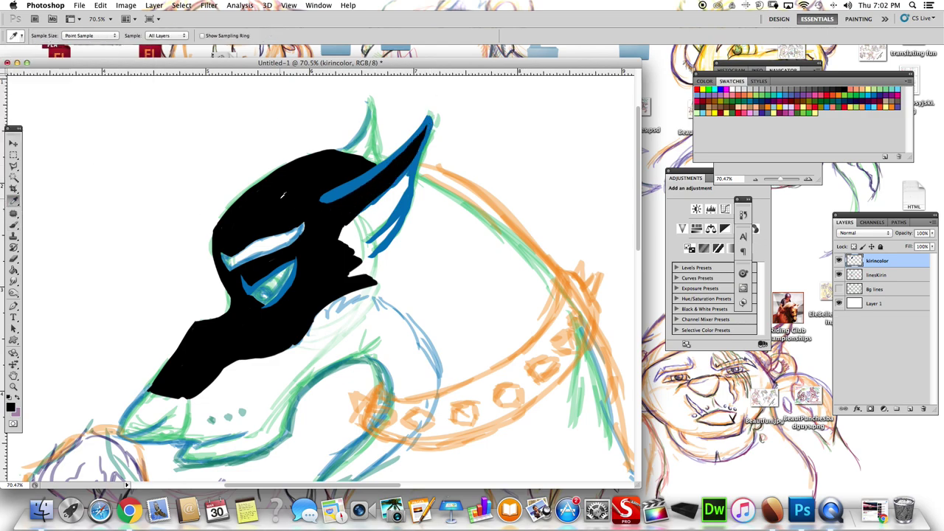
{"action": "left_click_drag", "start_coordinate": [411, 175], "coordinate": [352, 245]}
{"action": "left_click_drag", "start_coordinate": [407, 209], "coordinate": [358, 258]}
{"action": "left_click_drag", "start_coordinate": [398, 188], "coordinate": [371, 216]}
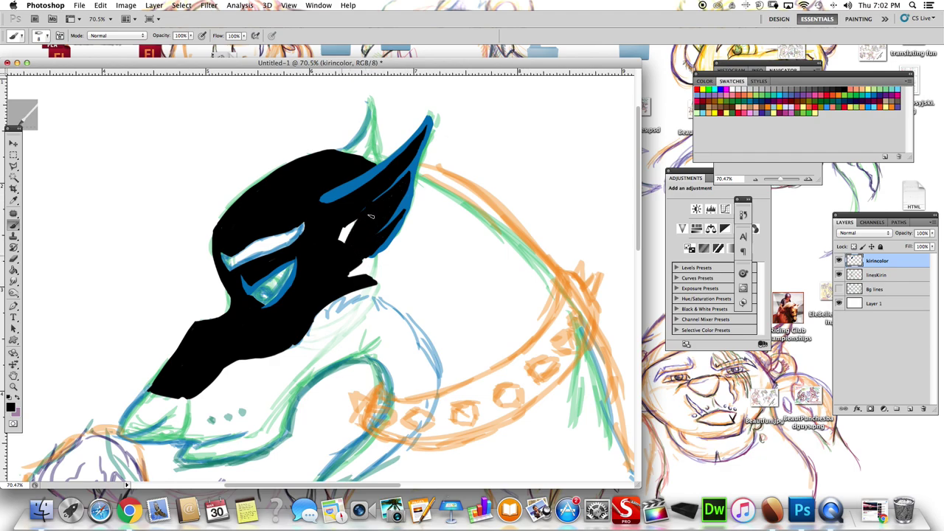
Draw thin blue ear strokes at size 4, then outline the left ear at size 11
{"action": "left_click", "coordinate": [47, 35]}
{"action": "left_click", "coordinate": [21, 59]}
{"action": "left_click", "coordinate": [404, 177], "text": "alt"}
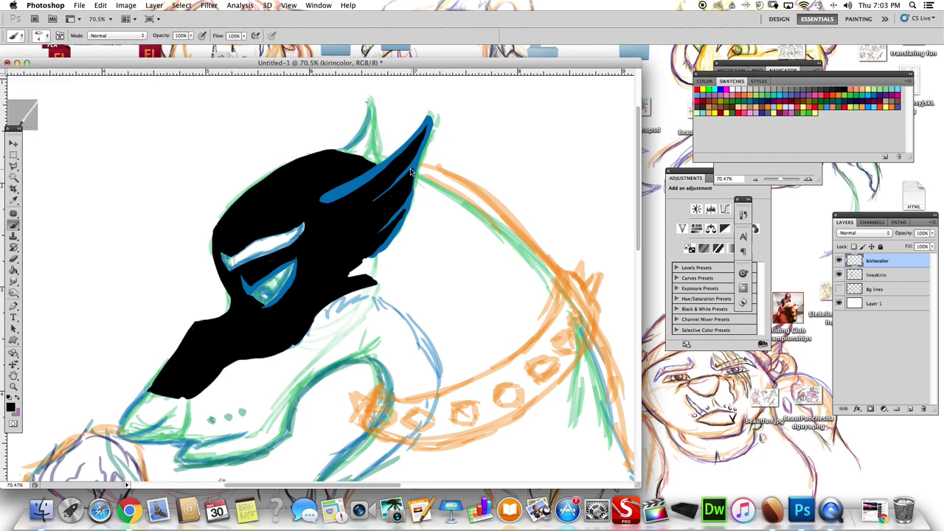
{"action": "left_click_drag", "start_coordinate": [413, 169], "coordinate": [401, 180]}
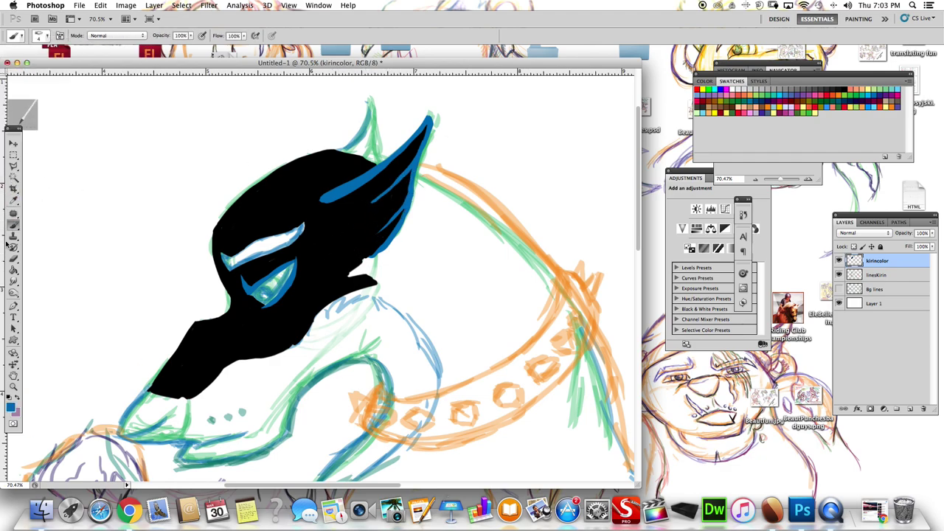
{"action": "left_click", "coordinate": [46, 36]}
{"action": "mouse_move", "coordinate": [339, 151]}
{"action": "left_mouse_down"}
{"action": "mouse_move", "coordinate": [366, 98]}
{"action": "mouse_move", "coordinate": [376, 158]}
{"action": "mouse_move", "coordinate": [369, 153]}
{"action": "left_mouse_up"}
Sample blue from the ear edge at size 5 and erase a stray blue bit
{"action": "left_click", "coordinate": [335, 153], "text": "alt"}
{"action": "key", "text": "bracketleft"}
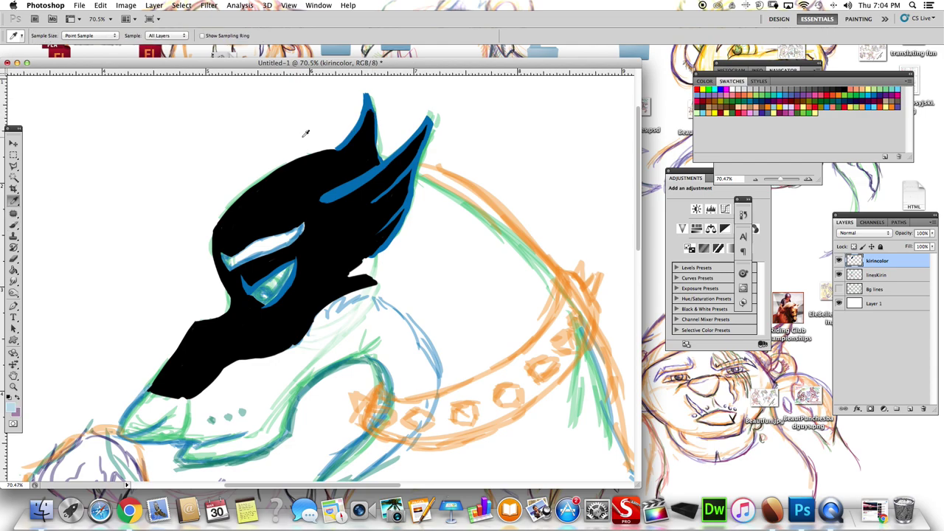
{"action": "left_click", "coordinate": [368, 108], "text": "alt"}
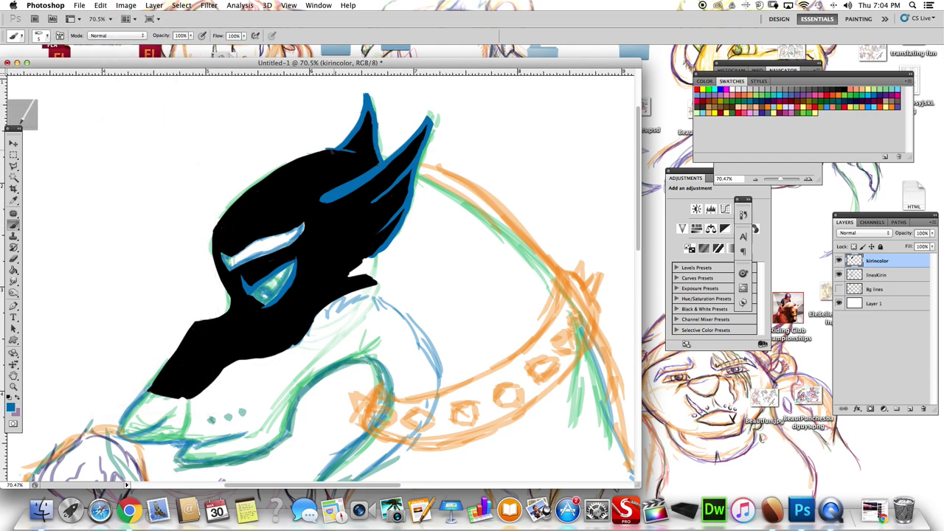
{"action": "key", "text": "e"}
{"action": "left_click_drag", "start_coordinate": [271, 172], "coordinate": [252, 179]}
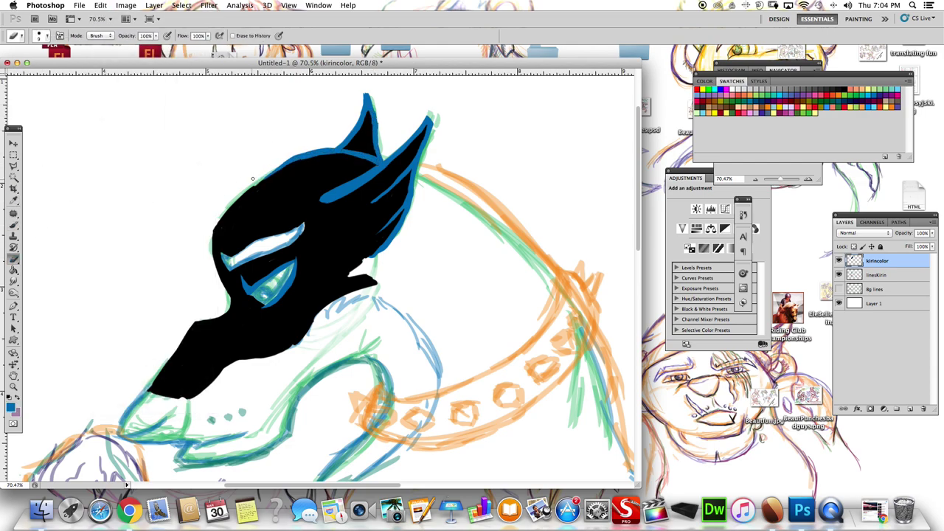
{"action": "scroll", "coordinate": [380, 124], "scroll_direction": "down", "scroll_amount": 3}
Lasso the back of the neck down to the collar and fill it black
{"action": "scroll", "coordinate": [318, 280], "scroll_direction": "down", "scroll_amount": 3}
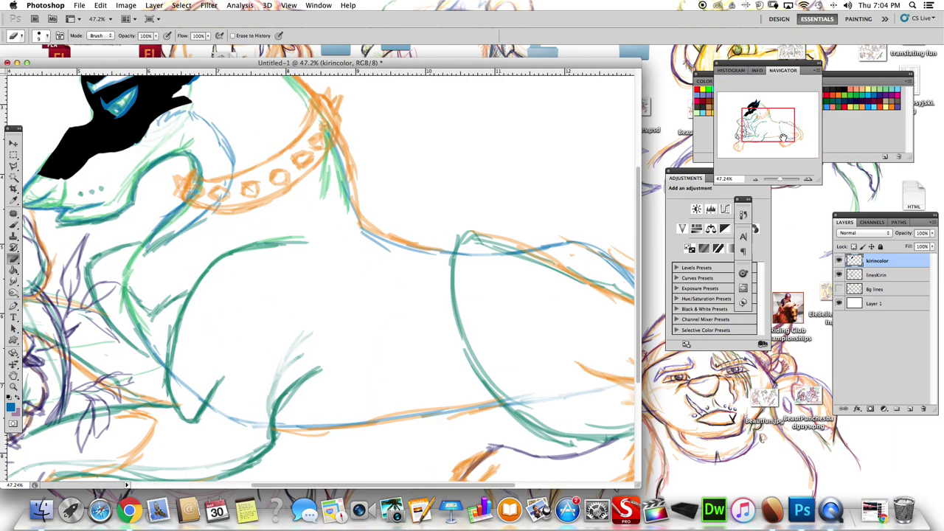
{"action": "key", "text": "l"}
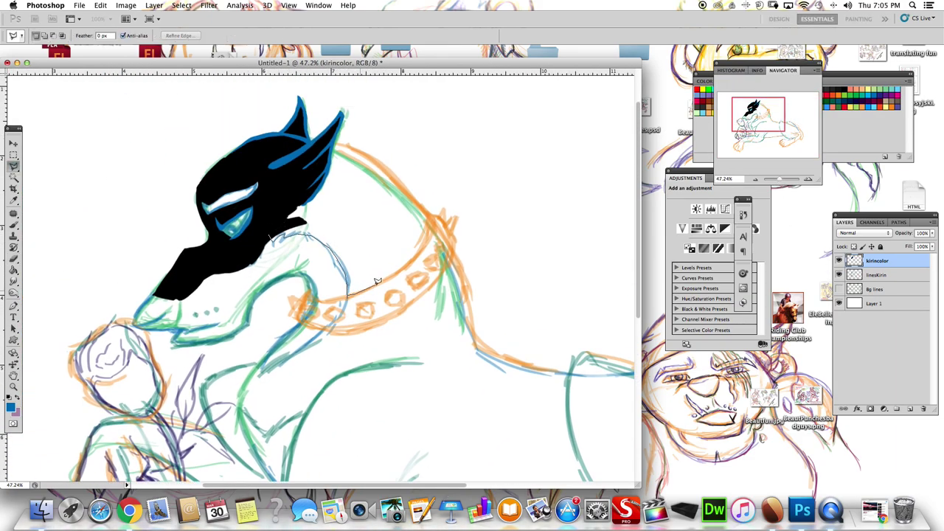
{"action": "key", "text": "d"}
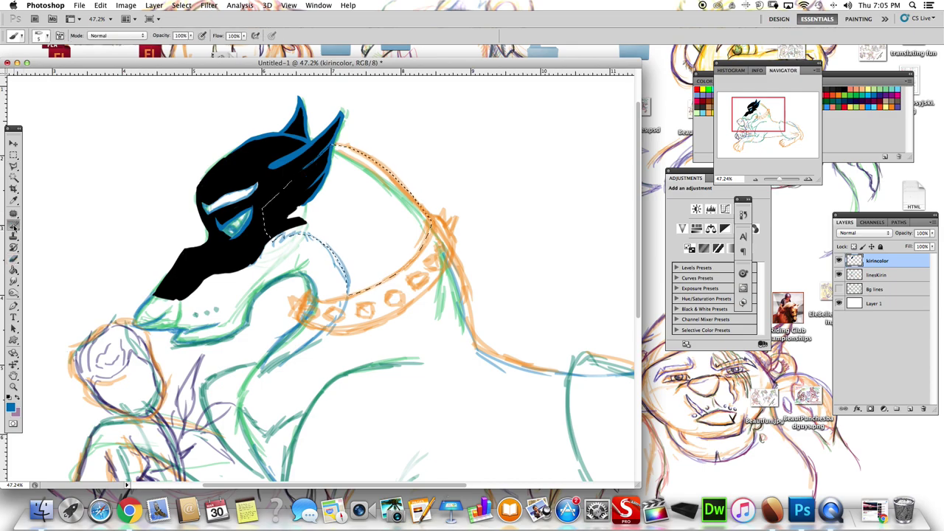
{"action": "key", "text": "alt+BackSpace"}
{"action": "key", "text": "ctrl+d"}
{"action": "key", "text": "b"}
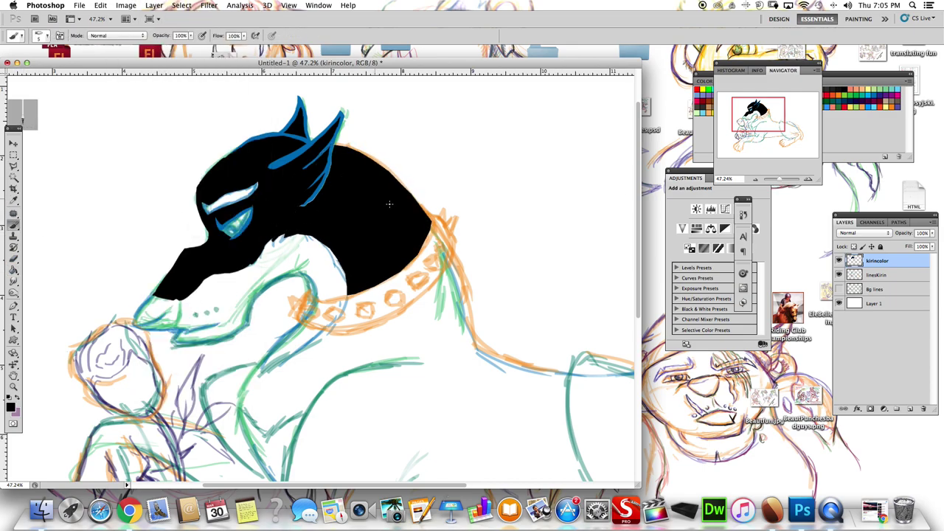
Zoom in on the ears and sample the blue from the ear outline
{"action": "scroll", "coordinate": [390, 204], "scroll_direction": "up", "scroll_amount": 4}
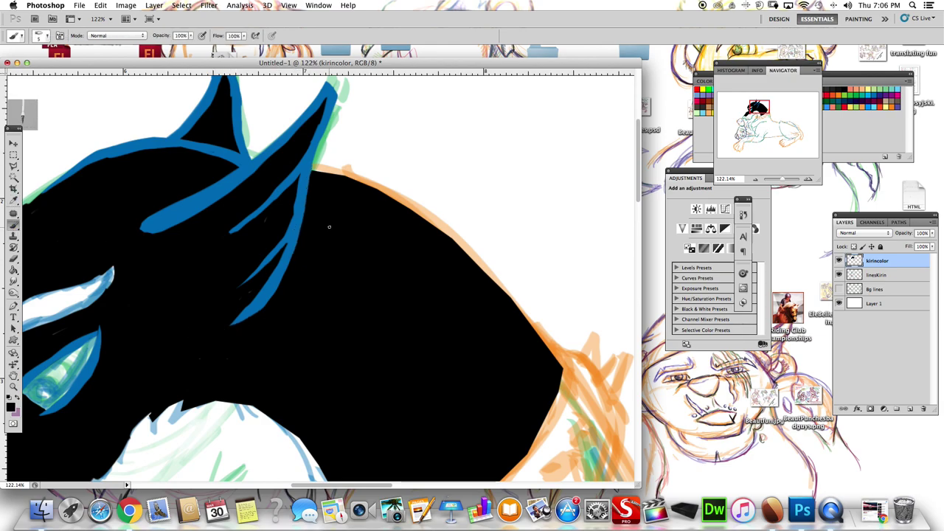
{"action": "scroll", "coordinate": [277, 290], "scroll_direction": "down", "scroll_amount": 3}
{"action": "scroll", "coordinate": [277, 290], "scroll_direction": "up", "scroll_amount": 4}
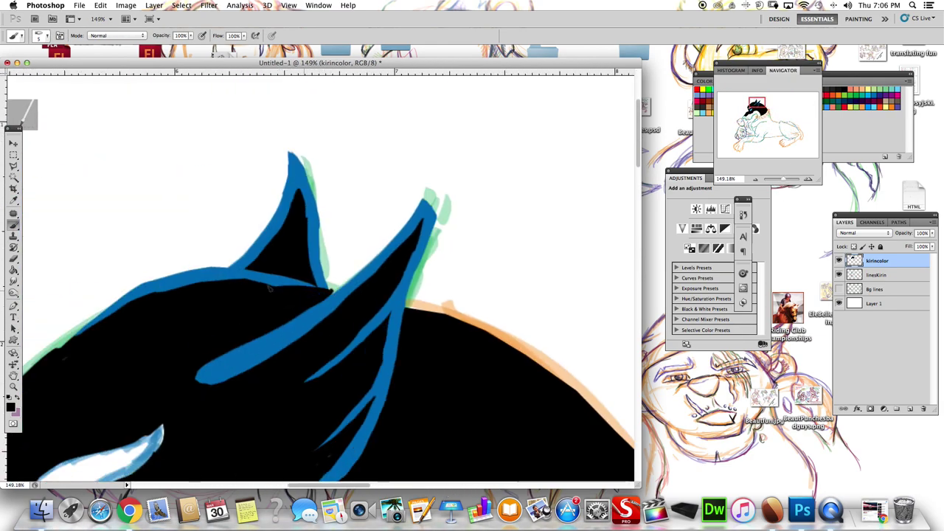
{"action": "left_click", "coordinate": [332, 292], "text": "alt"}
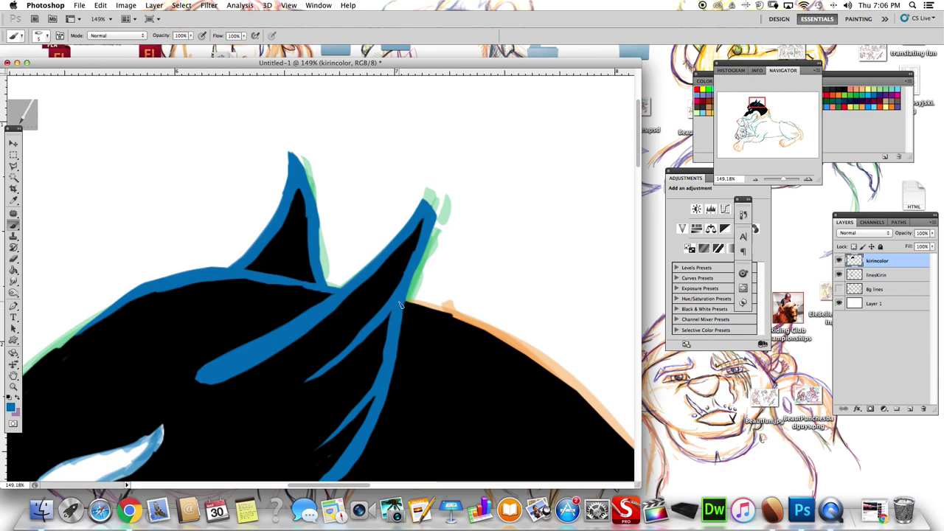
{"action": "scroll", "coordinate": [399, 303], "scroll_direction": "down", "scroll_amount": 5}
{"action": "left_click", "coordinate": [12, 167]}
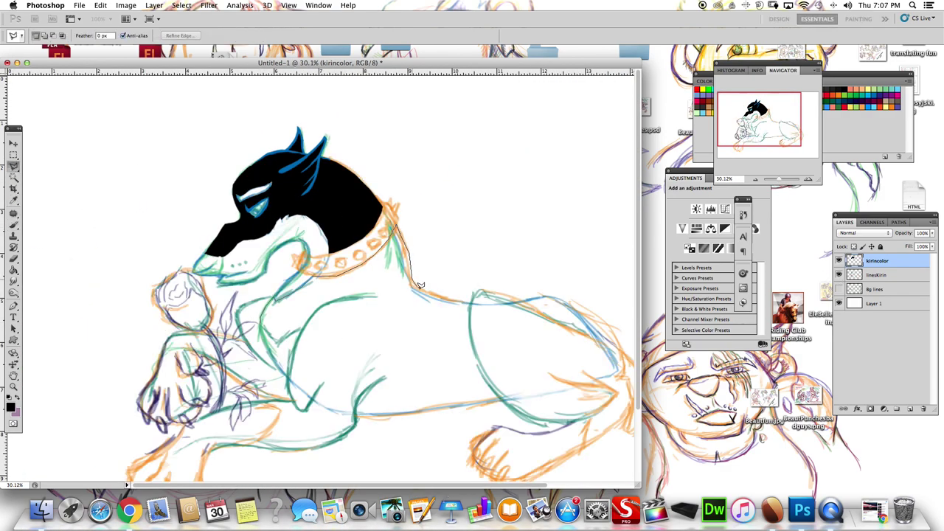
Lasso the chest area along the belly line and fill it black
{"action": "left_click_drag", "start_coordinate": [471, 329], "coordinate": [360, 394]}
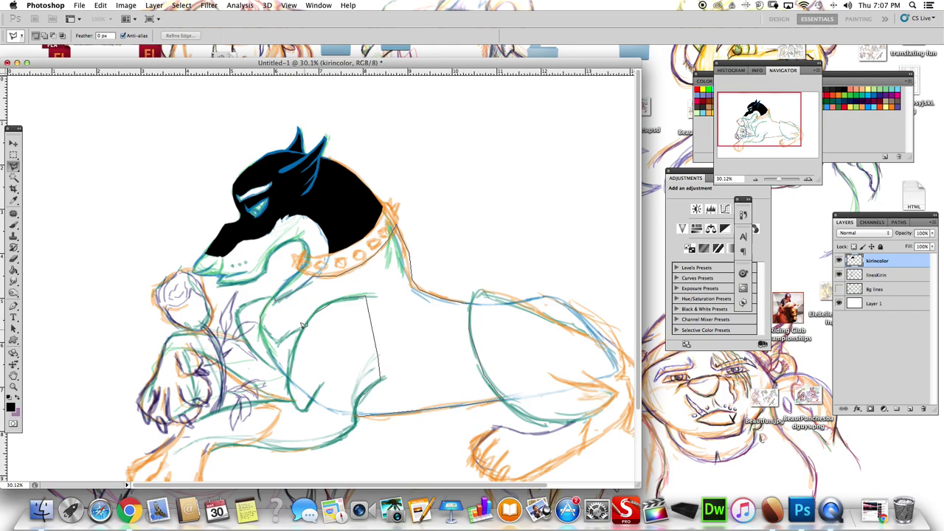
{"action": "left_click_drag", "start_coordinate": [301, 325], "coordinate": [299, 328]}
{"action": "key", "text": "alt+BackSpace"}
{"action": "key", "text": "ctrl+d"}
{"action": "key", "text": "b"}
{"action": "scroll", "coordinate": [354, 398], "scroll_direction": "up", "scroll_amount": 3}
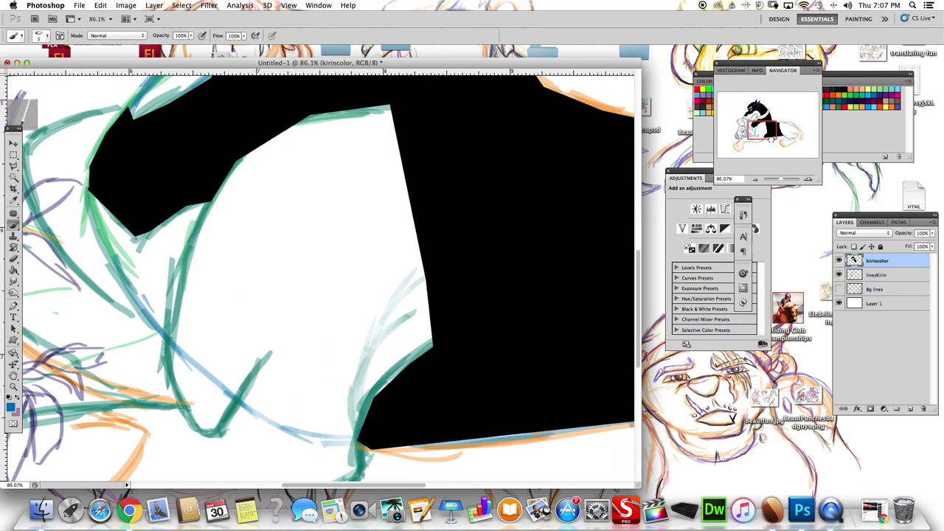
{"action": "scroll", "coordinate": [317, 280], "scroll_direction": "down", "scroll_amount": 3}
Paint thick blue highlight curves across the chest
{"action": "left_click_drag", "start_coordinate": [221, 387], "coordinate": [378, 155]}
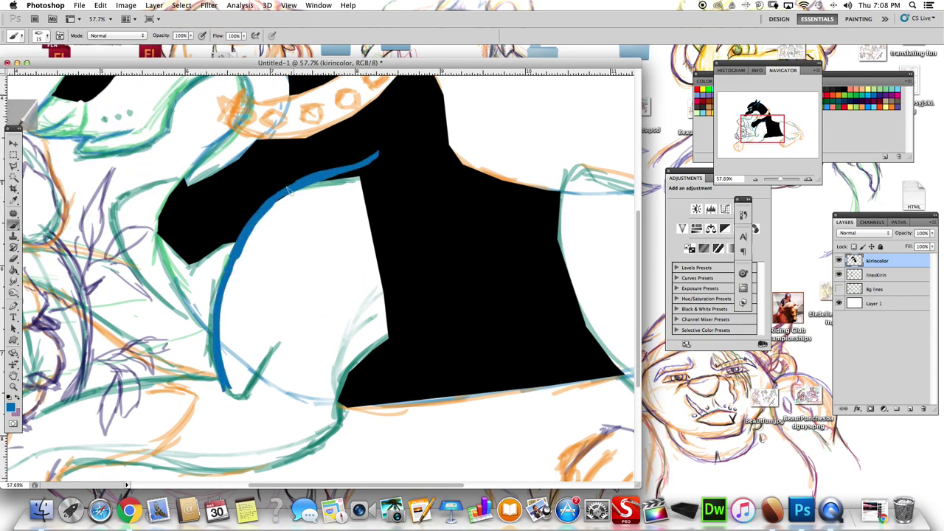
{"action": "left_click_drag", "start_coordinate": [288, 190], "coordinate": [216, 303]}
{"action": "mouse_move", "coordinate": [218, 244]}
{"action": "left_mouse_down"}
{"action": "mouse_move", "coordinate": [236, 398]}
{"action": "mouse_move", "coordinate": [280, 197]}
{"action": "left_mouse_up"}
{"action": "mouse_move", "coordinate": [372, 159]}
{"action": "left_mouse_down"}
{"action": "mouse_move", "coordinate": [246, 398]}
{"action": "mouse_move", "coordinate": [284, 343]}
{"action": "left_mouse_up"}
{"action": "left_click_drag", "start_coordinate": [237, 399], "coordinate": [225, 284]}
{"action": "left_click_drag", "start_coordinate": [216, 380], "coordinate": [170, 380]}
{"action": "scroll", "coordinate": [221, 369], "scroll_direction": "down", "scroll_amount": 2}
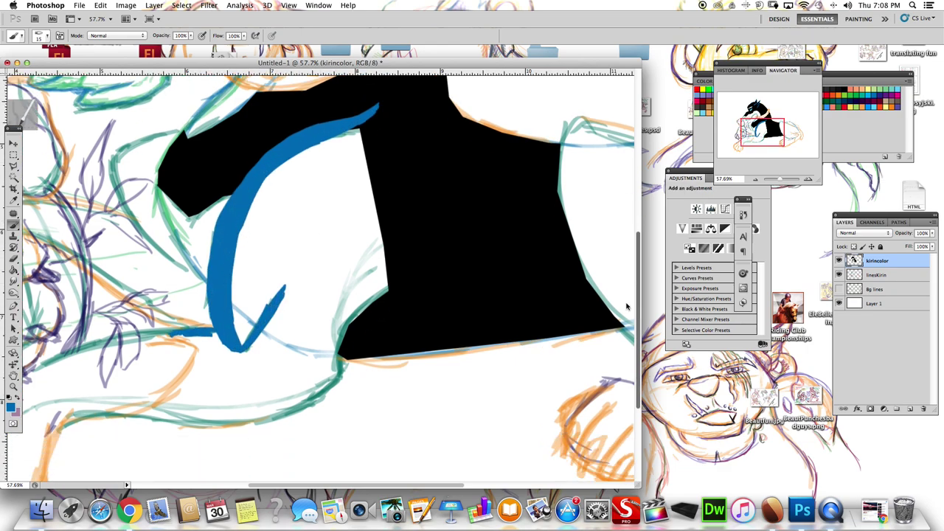
{"action": "mouse_move", "coordinate": [404, 280]}
{"action": "left_mouse_down"}
{"action": "mouse_move", "coordinate": [334, 365]}
{"action": "mouse_move", "coordinate": [333, 389]}
{"action": "left_mouse_up"}
Fill the chest area below the black shape with black
{"action": "key", "text": "l"}
{"action": "left_click_drag", "start_coordinate": [170, 336], "coordinate": [152, 414]}
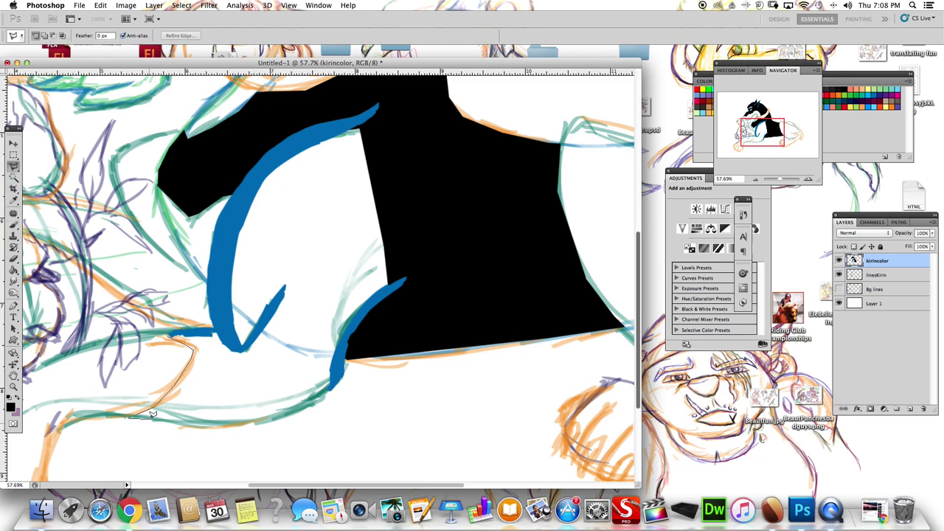
{"action": "left_click_drag", "start_coordinate": [334, 384], "coordinate": [357, 127]}
{"action": "key", "text": "alt+BackSpace"}
{"action": "key", "text": "b"}
{"action": "left_click", "coordinate": [182, 5]}
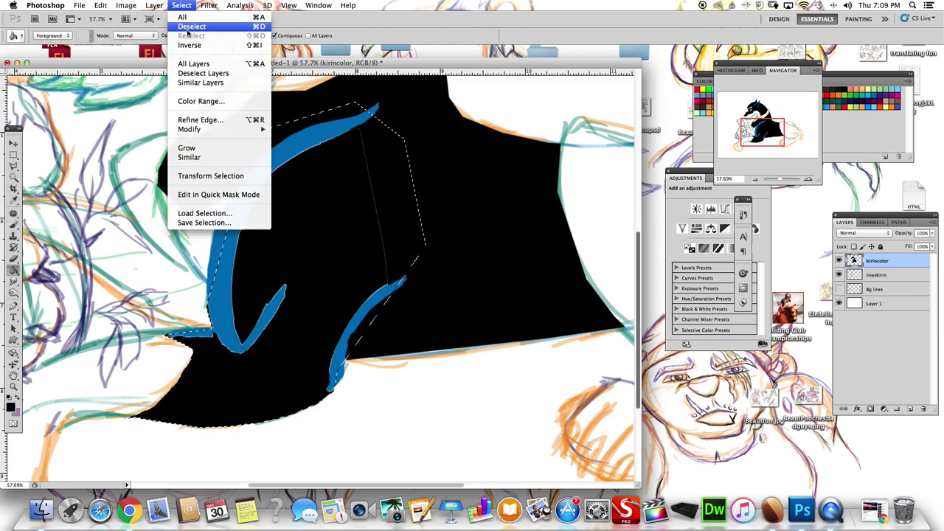
{"action": "left_click", "coordinate": [196, 26]}
Trim and thin the inner edges of the blue chest curves with black
{"action": "mouse_move", "coordinate": [237, 323]}
{"action": "left_mouse_down"}
{"action": "mouse_move", "coordinate": [240, 222]}
{"action": "mouse_move", "coordinate": [363, 127]}
{"action": "left_mouse_up"}
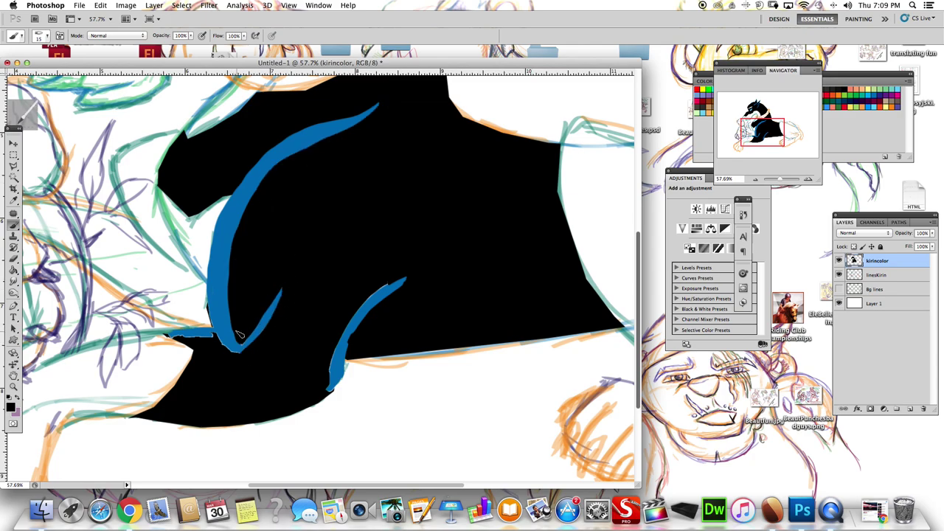
{"action": "left_click_drag", "start_coordinate": [237, 335], "coordinate": [239, 248]}
{"action": "left_click_drag", "start_coordinate": [330, 388], "coordinate": [368, 301]}
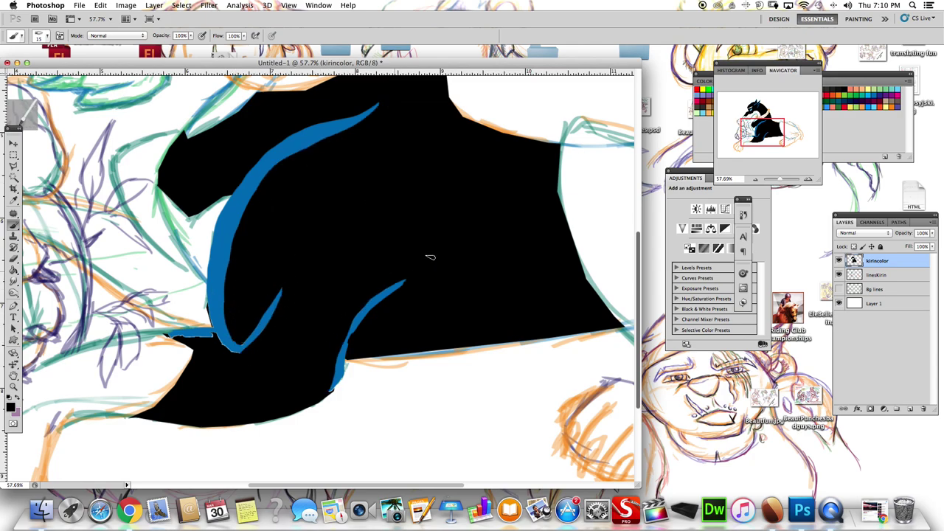
{"action": "mouse_move", "coordinate": [335, 391]}
{"action": "left_mouse_down"}
{"action": "mouse_move", "coordinate": [352, 332]}
{"action": "mouse_move", "coordinate": [397, 283]}
{"action": "left_mouse_up"}
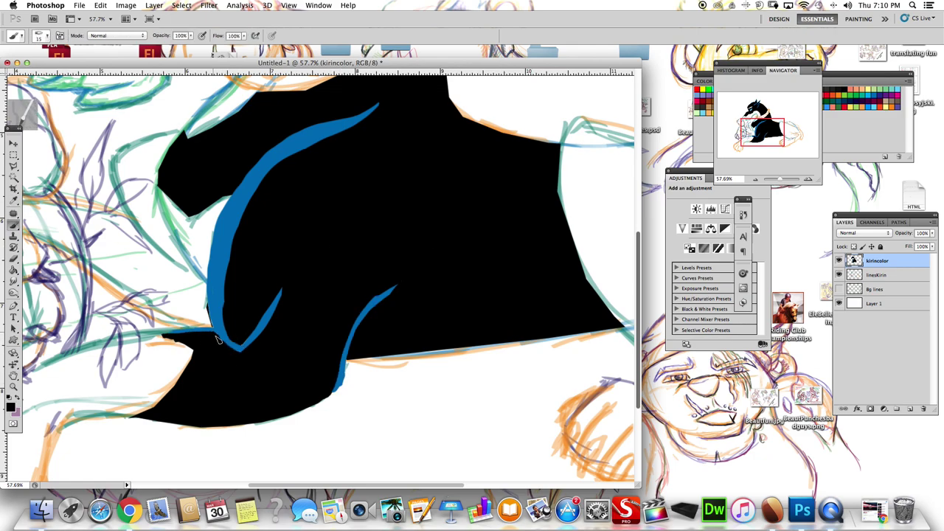
{"action": "scroll", "coordinate": [217, 339], "scroll_direction": "left", "scroll_amount": 5}
Outline the front leg with a polygonal selection and fill it black
{"action": "key", "text": "l"}
{"action": "left_click", "coordinate": [361, 348]}
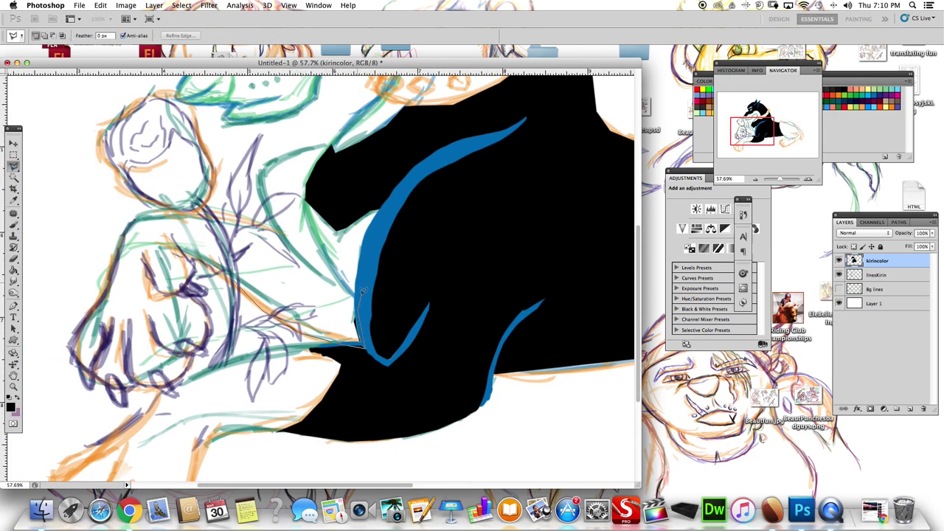
{"action": "left_click", "coordinate": [276, 153]}
{"action": "left_click", "coordinate": [260, 171]}
{"action": "left_click", "coordinate": [251, 230]}
{"action": "double_click", "coordinate": [201, 259]}
{"action": "key", "text": "alt+BackSpace"}
{"action": "key", "text": "ctrl+d"}
{"action": "key", "text": "e"}
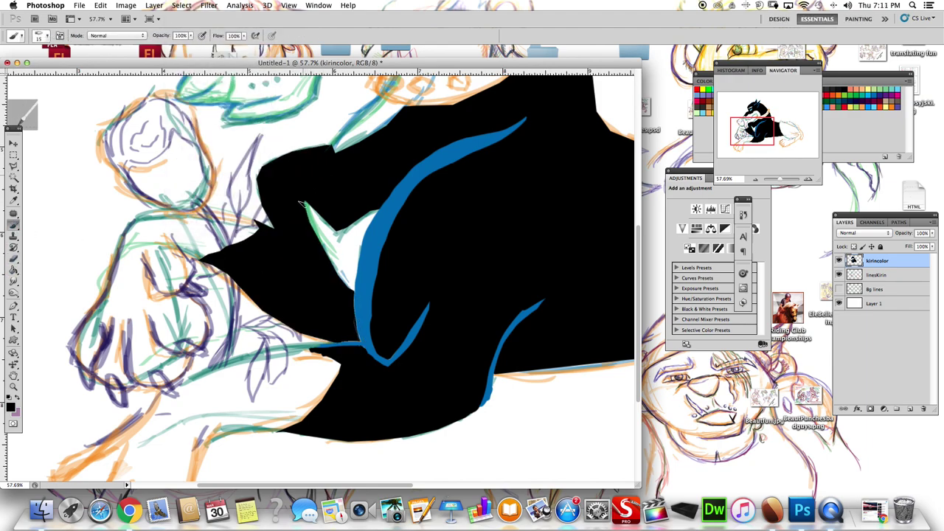
{"action": "key", "text": "b"}
Add blue highlights along the front leg's edges and on the black head
{"action": "left_click_drag", "start_coordinate": [259, 170], "coordinate": [301, 257]}
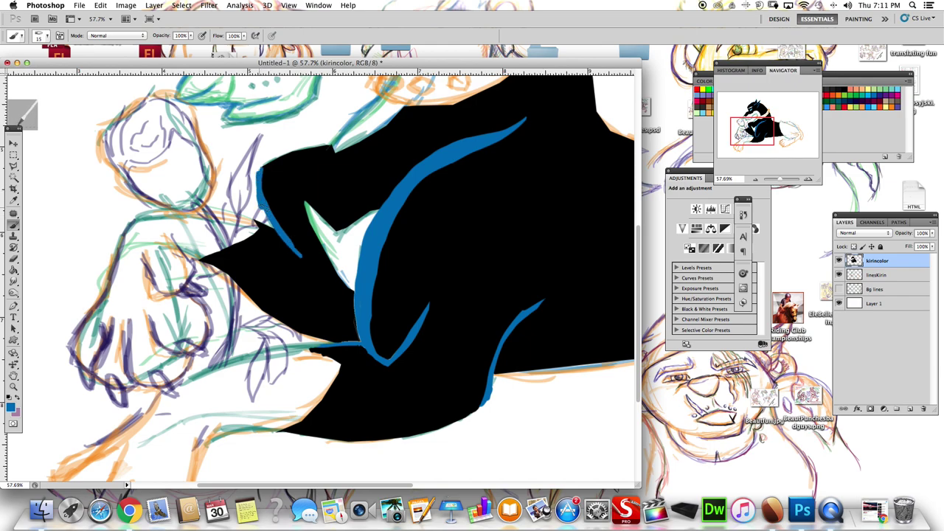
{"action": "left_click_drag", "start_coordinate": [260, 175], "coordinate": [330, 144]}
{"action": "key", "text": "i"}
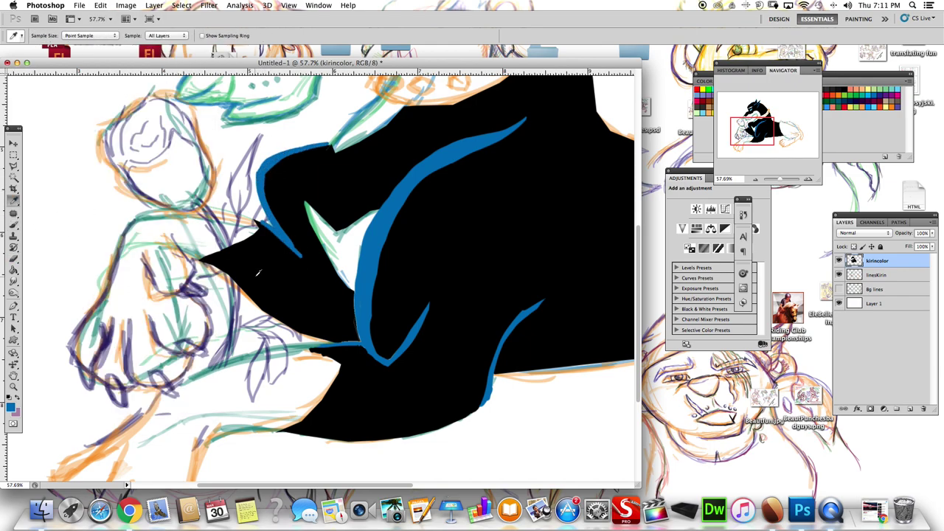
{"action": "key", "text": "b"}
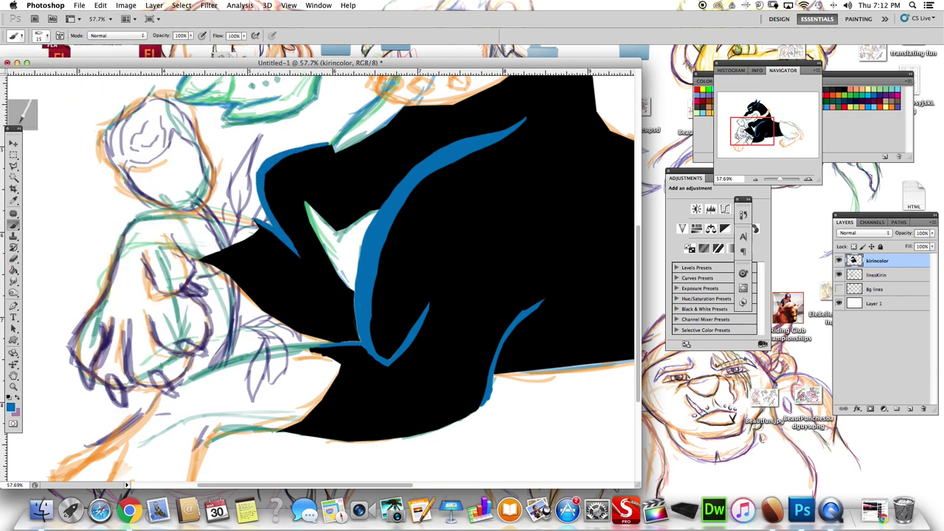
{"action": "scroll", "coordinate": [247, 317], "scroll_direction": "down", "scroll_amount": 5}
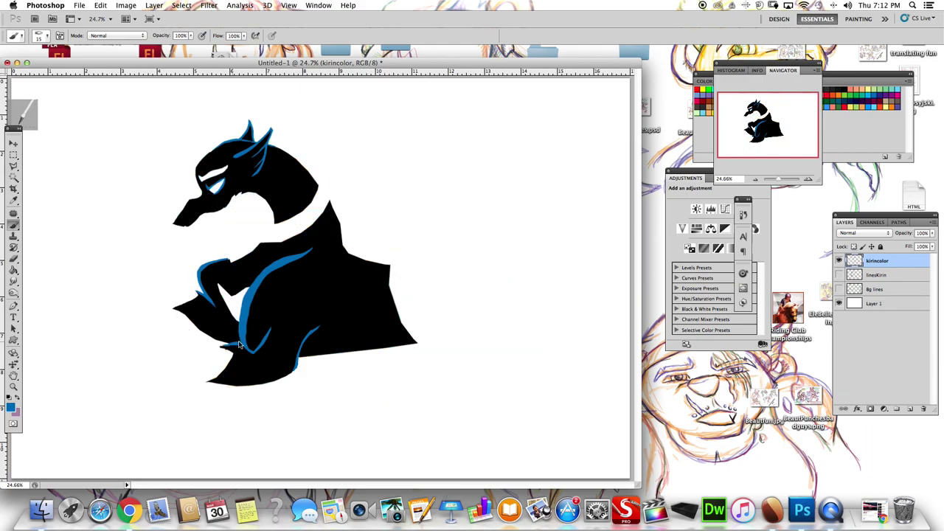
{"action": "scroll", "coordinate": [221, 147], "scroll_direction": "up", "scroll_amount": 8}
{"action": "left_click_drag", "start_coordinate": [225, 121], "coordinate": [177, 136]}
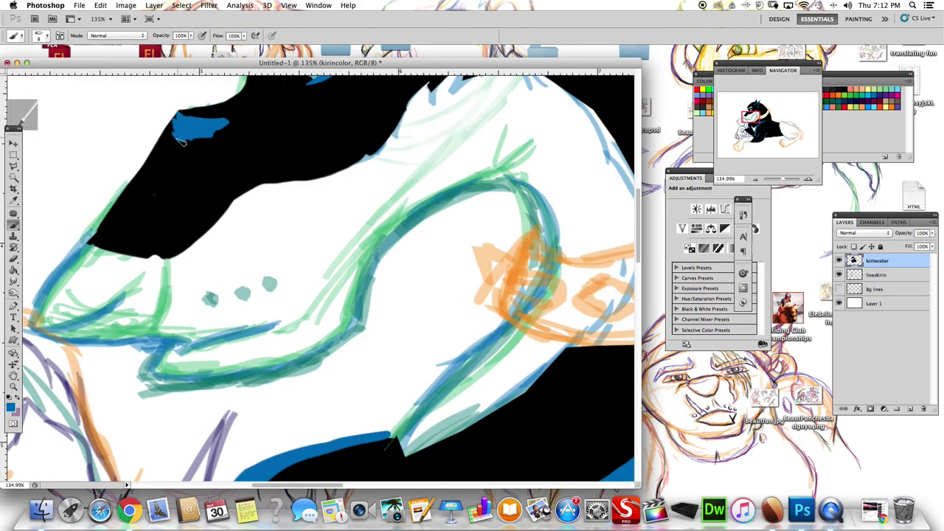
{"action": "key", "text": "super+0"}
{"action": "left_click", "coordinate": [252, 327], "text": "alt"}
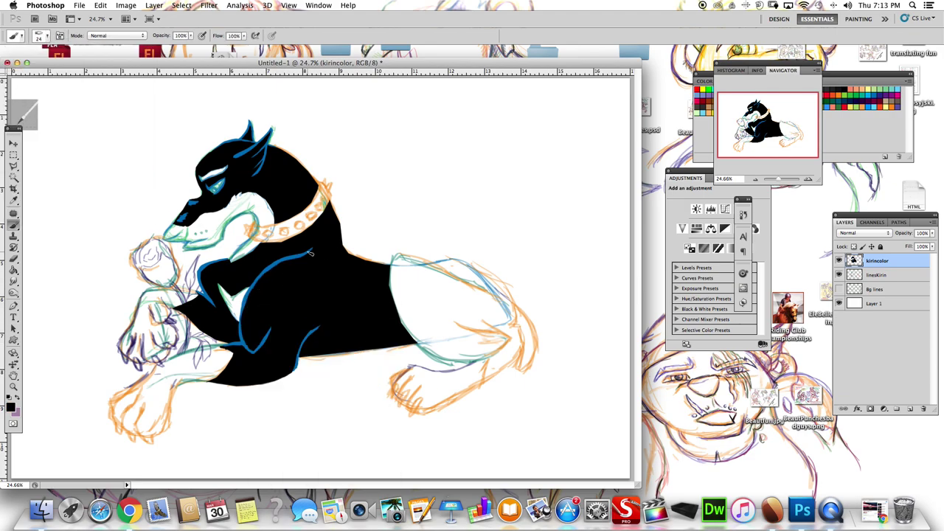
Fill blue highlight shapes around the hind leg and on the paw
{"action": "scroll", "coordinate": [317, 258], "scroll_direction": "up", "scroll_amount": 3}
{"action": "left_click", "coordinate": [13, 165]}
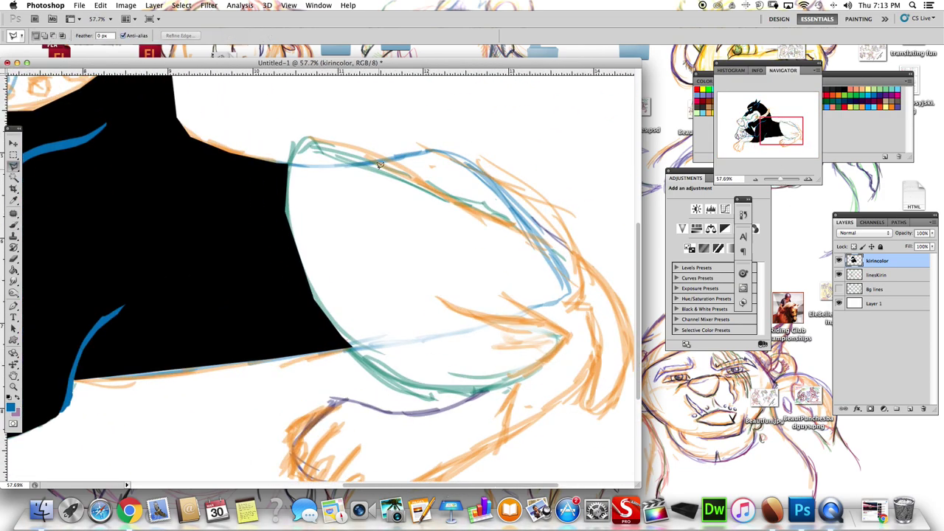
{"action": "mouse_move", "coordinate": [291, 145]}
{"action": "left_mouse_down"}
{"action": "mouse_move", "coordinate": [311, 295]}
{"action": "mouse_move", "coordinate": [324, 144]}
{"action": "left_mouse_up"}
{"action": "key", "text": "alt+BackSpace"}
{"action": "key", "text": "ctrl+d"}
{"action": "left_click_drag", "start_coordinate": [443, 299], "coordinate": [560, 321]}
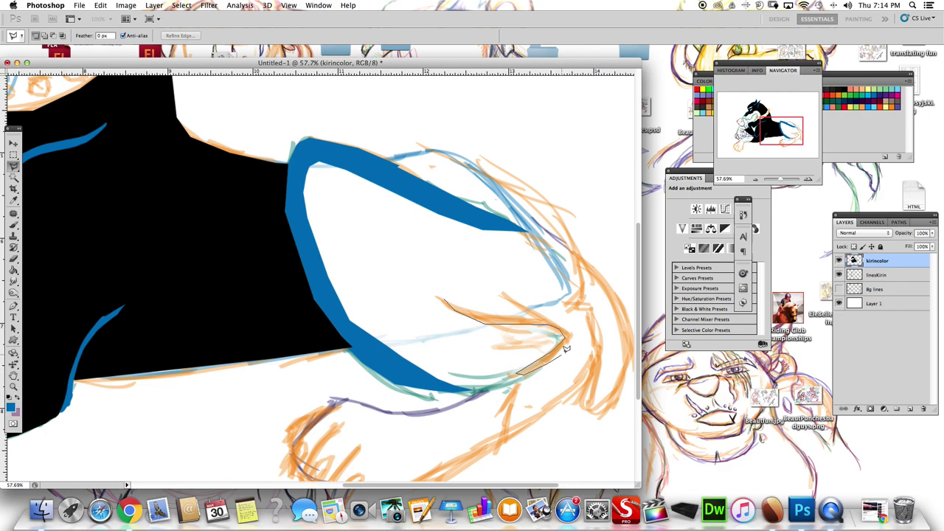
{"action": "left_click_drag", "start_coordinate": [483, 311], "coordinate": [450, 300]}
{"action": "key", "text": "alt+BackSpace"}
{"action": "key", "text": "ctrl+d"}
Outline the rest of the hind leg and fill it black
{"action": "key", "text": "x"}
{"action": "left_click_drag", "start_coordinate": [514, 381], "coordinate": [507, 419]}
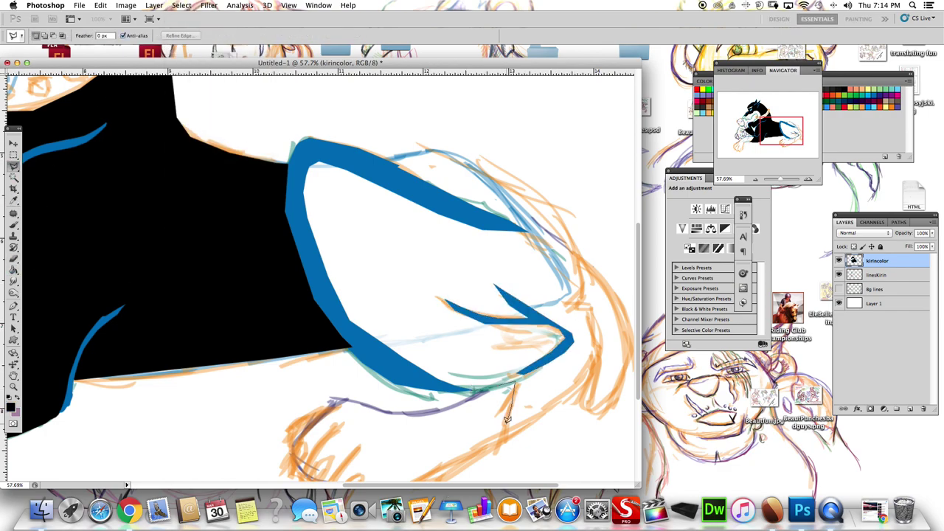
{"action": "left_click_drag", "start_coordinate": [581, 306], "coordinate": [472, 388]}
{"action": "key", "text": "g"}
{"action": "left_click", "coordinate": [547, 285]}
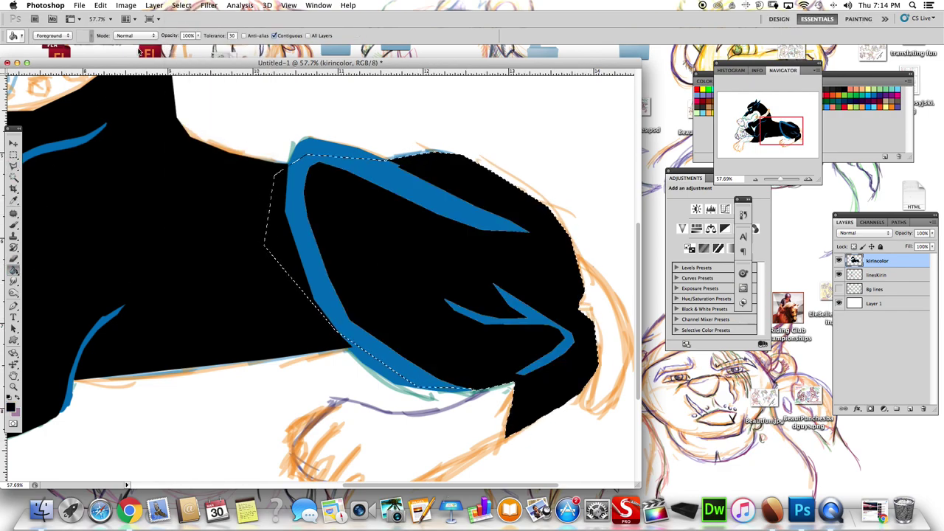
{"action": "key", "text": "b"}
{"action": "key", "text": "x"}
{"action": "left_click", "coordinate": [45, 35]}
{"action": "left_click", "coordinate": [45, 36]}
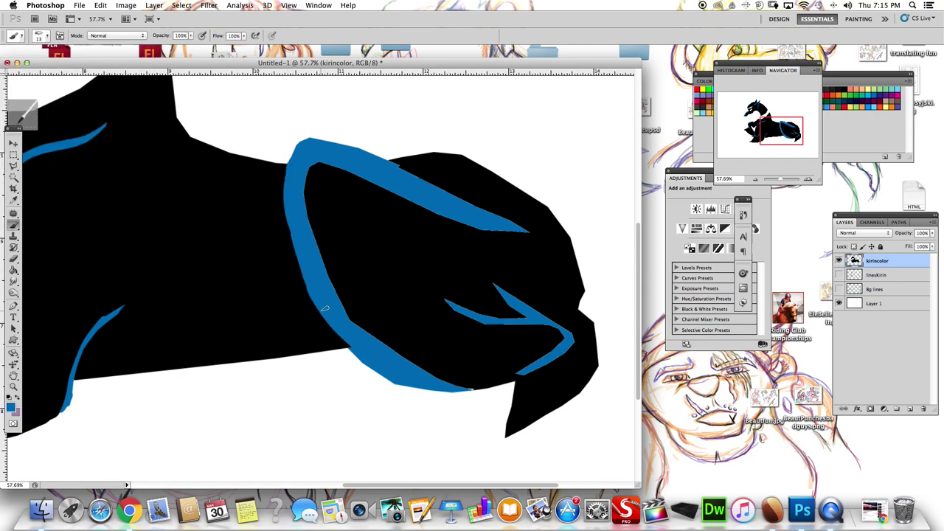
{"action": "key", "text": "x"}
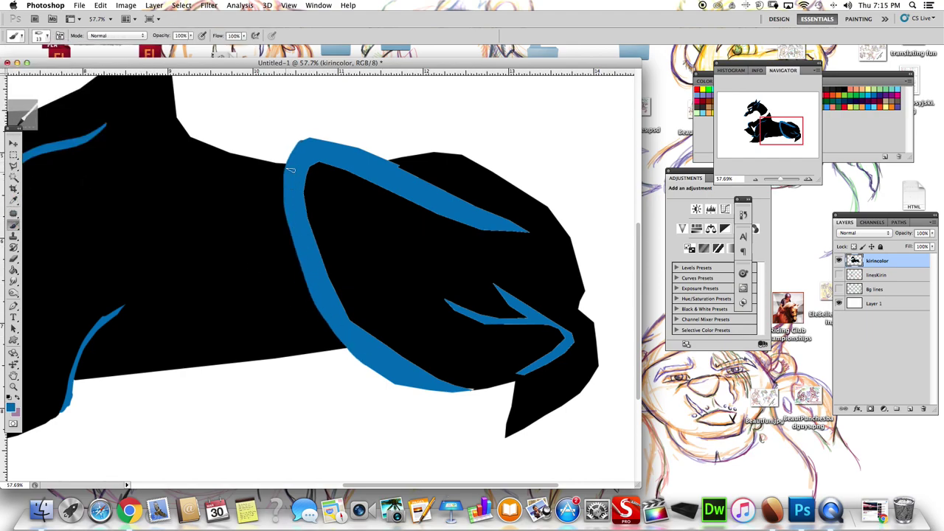
Thin the blue hind-leg highlights and reshape the blue spike with black
{"action": "left_click_drag", "start_coordinate": [310, 137], "coordinate": [530, 231]}
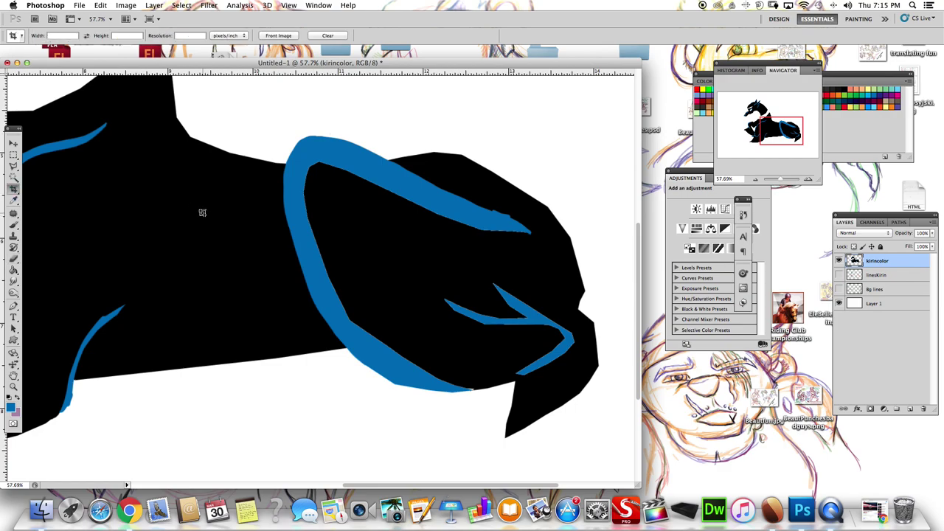
{"action": "mouse_move", "coordinate": [486, 204]}
{"action": "left_mouse_down"}
{"action": "mouse_move", "coordinate": [415, 196]}
{"action": "mouse_move", "coordinate": [500, 224]}
{"action": "mouse_move", "coordinate": [379, 173]}
{"action": "mouse_move", "coordinate": [318, 166]}
{"action": "mouse_move", "coordinate": [344, 156]}
{"action": "mouse_move", "coordinate": [303, 243]}
{"action": "mouse_move", "coordinate": [362, 338]}
{"action": "mouse_move", "coordinate": [427, 380]}
{"action": "mouse_move", "coordinate": [481, 385]}
{"action": "left_mouse_up"}
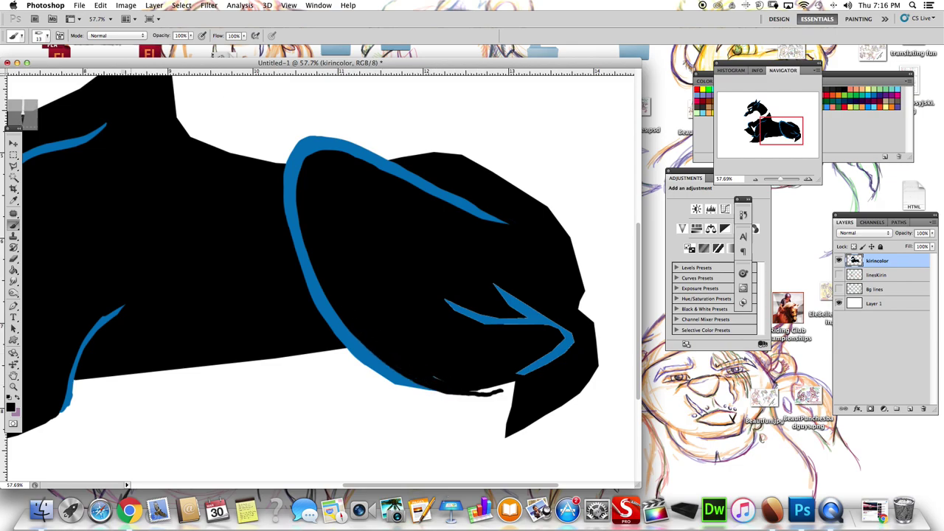
{"action": "left_click_drag", "start_coordinate": [784, 179], "coordinate": [774, 180]}
{"action": "key", "text": "ctrl+1"}
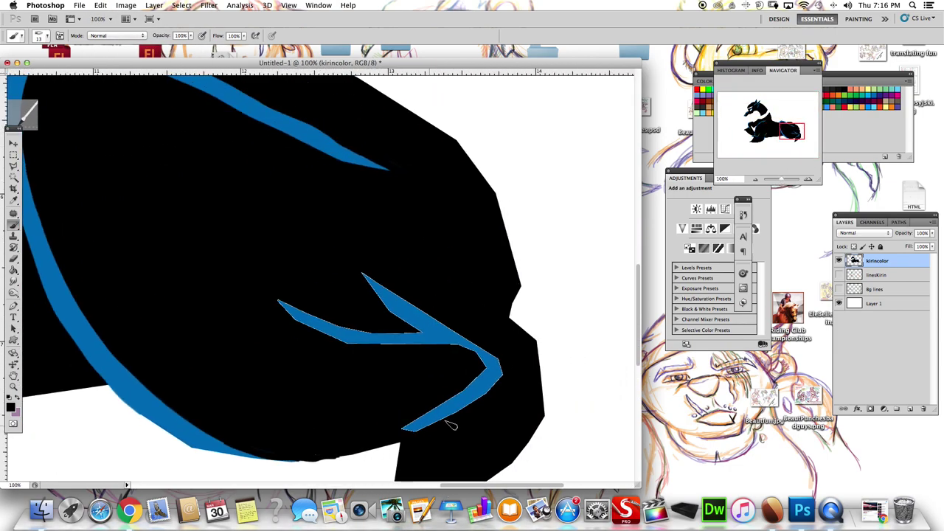
{"action": "mouse_move", "coordinate": [447, 421]}
{"action": "left_mouse_down"}
{"action": "mouse_move", "coordinate": [413, 421]}
{"action": "mouse_move", "coordinate": [472, 380]}
{"action": "left_mouse_up"}
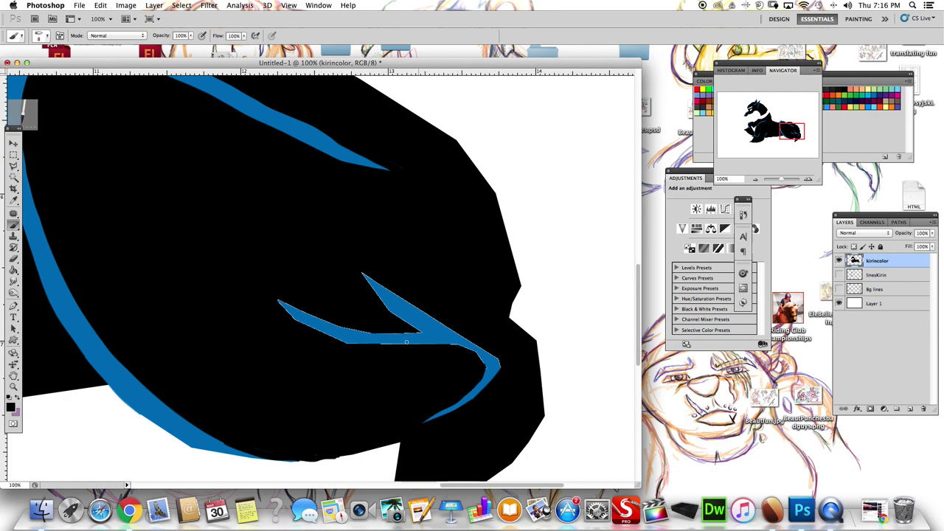
{"action": "mouse_move", "coordinate": [280, 302]}
{"action": "left_mouse_down"}
{"action": "mouse_move", "coordinate": [428, 343]}
{"action": "mouse_move", "coordinate": [487, 373]}
{"action": "left_mouse_up"}
{"action": "left_click_drag", "start_coordinate": [373, 276], "coordinate": [489, 347]}
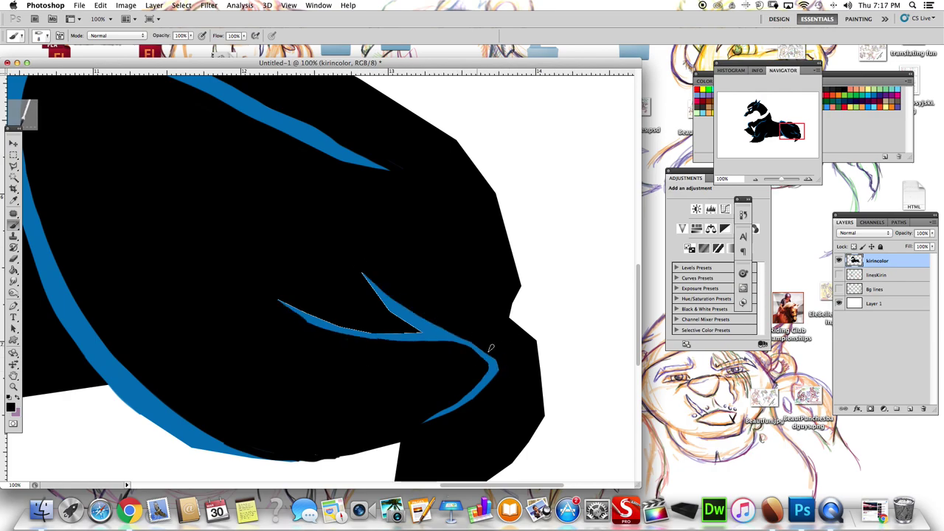
{"action": "left_click_drag", "start_coordinate": [443, 329], "coordinate": [395, 302]}
{"action": "left_click_drag", "start_coordinate": [363, 272], "coordinate": [431, 336]}
{"action": "left_click_drag", "start_coordinate": [279, 300], "coordinate": [381, 338]}
Paint over the blue line's left tip and enlarge the brush to size 14
{"action": "left_click", "coordinate": [413, 319], "text": "alt"}
{"action": "left_click", "coordinate": [298, 301], "text": "alt"}
{"action": "left_click_drag", "start_coordinate": [292, 311], "coordinate": [307, 318]}
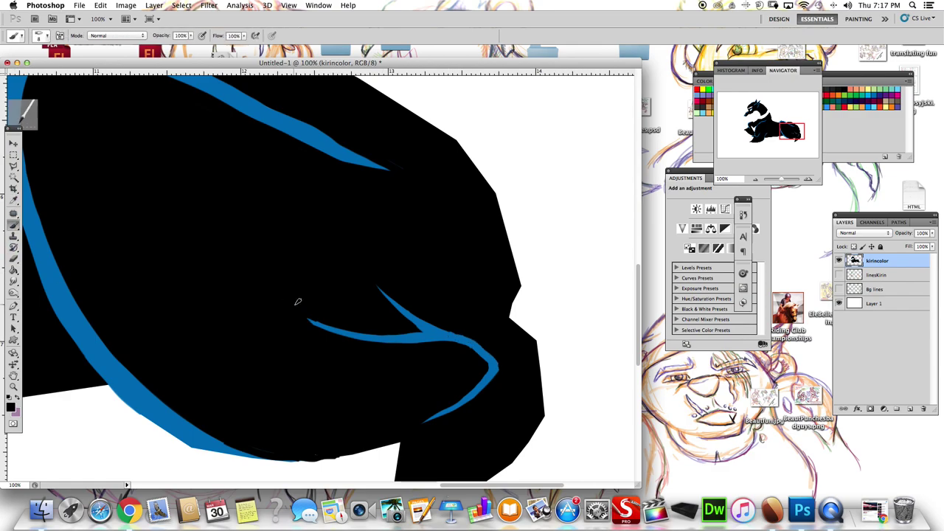
{"action": "key", "text": "ctrl+0"}
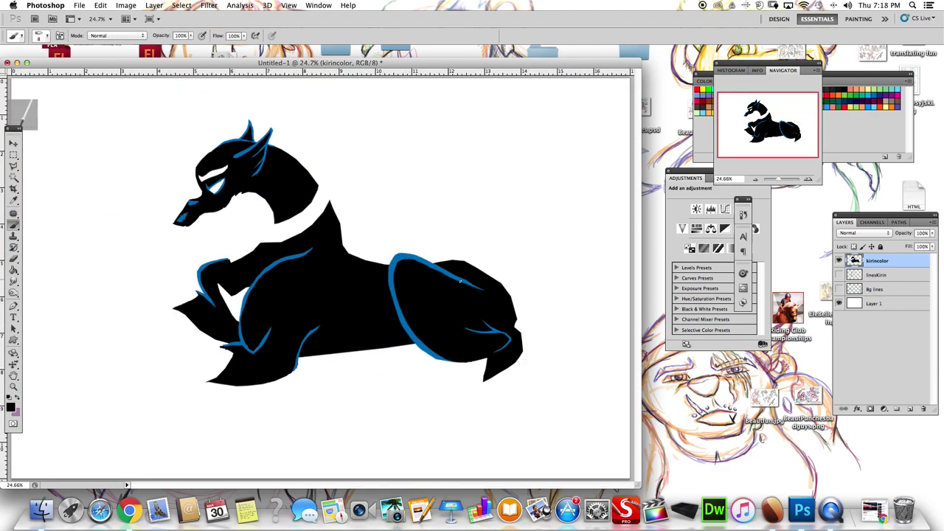
{"action": "left_click", "coordinate": [45, 35]}
{"action": "left_click_drag", "start_coordinate": [44, 48], "coordinate": [52, 49]}
{"action": "left_click", "coordinate": [440, 356]}
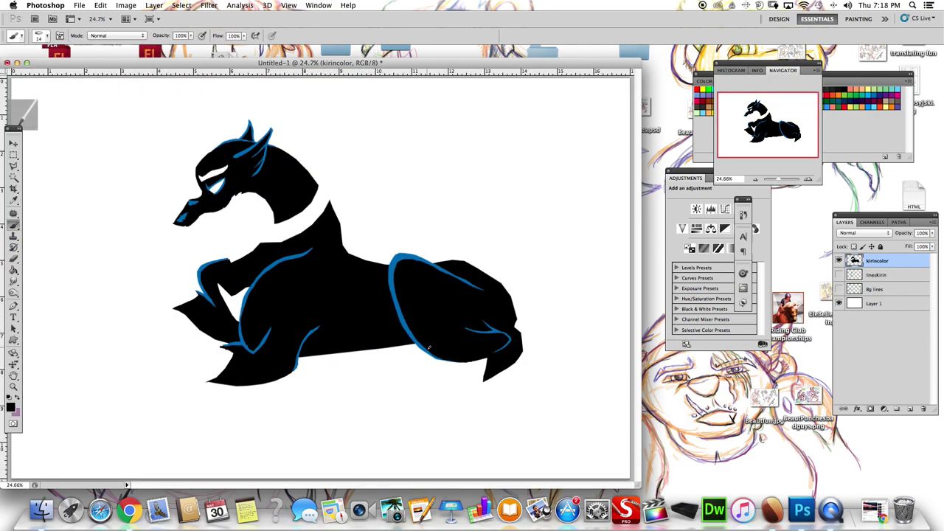
Check the sketch under the colour layer, sample blue, and undo the last stroke
{"action": "left_click", "coordinate": [839, 274]}
{"action": "left_click", "coordinate": [838, 260]}
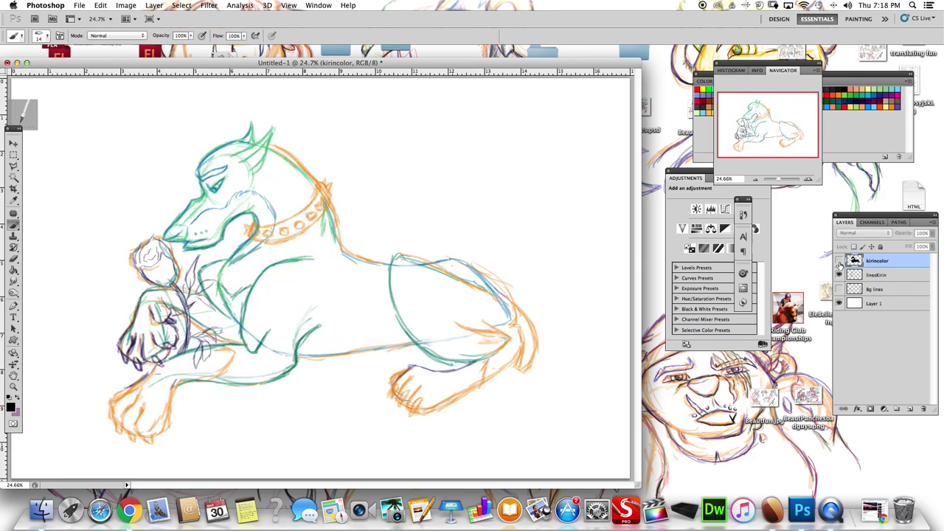
{"action": "left_click", "coordinate": [838, 260]}
{"action": "left_click", "coordinate": [45, 35]}
{"action": "left_click", "coordinate": [493, 351]}
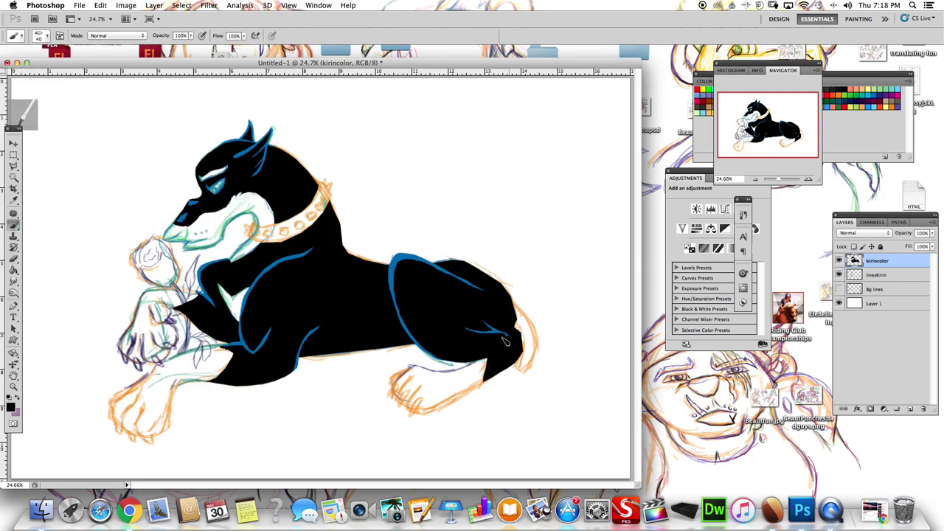
{"action": "left_click", "coordinate": [391, 277], "text": "alt"}
{"action": "left_click", "coordinate": [100, 5]}
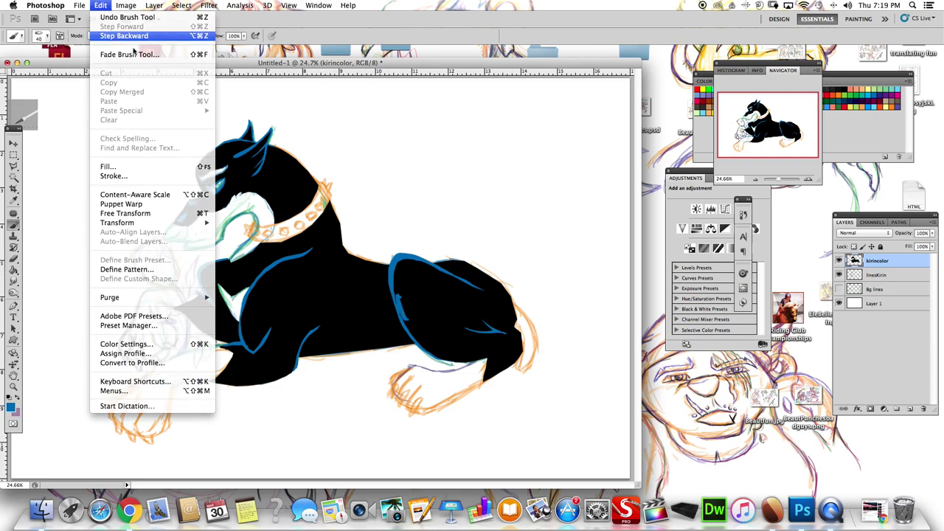
{"action": "left_click", "coordinate": [132, 34]}
{"action": "scroll", "coordinate": [472, 310], "scroll_direction": "up", "scroll_amount": 5}
Paint a blue rear-edge highlight and fill the rear haunch black to its contour
{"action": "mouse_move", "coordinate": [477, 236]}
{"action": "left_mouse_down"}
{"action": "mouse_move", "coordinate": [478, 384]}
{"action": "mouse_move", "coordinate": [500, 397]}
{"action": "left_mouse_up"}
{"action": "left_click", "coordinate": [314, 289], "text": "alt"}
{"action": "left_click_drag", "start_coordinate": [484, 345], "coordinate": [562, 308]}
{"action": "left_click_drag", "start_coordinate": [443, 105], "coordinate": [549, 332]}
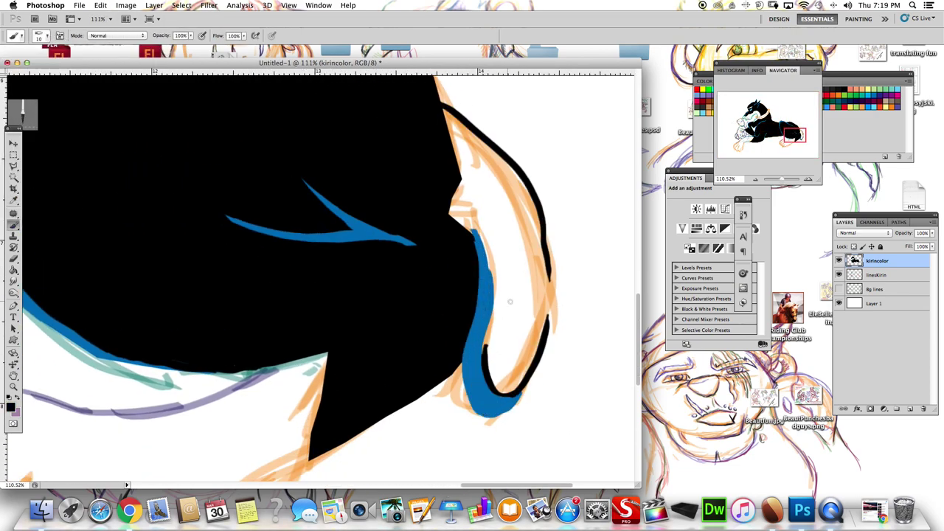
{"action": "left_click_drag", "start_coordinate": [546, 214], "coordinate": [516, 390]}
{"action": "left_click_drag", "start_coordinate": [561, 273], "coordinate": [525, 389]}
{"action": "left_click_drag", "start_coordinate": [544, 355], "coordinate": [528, 177]}
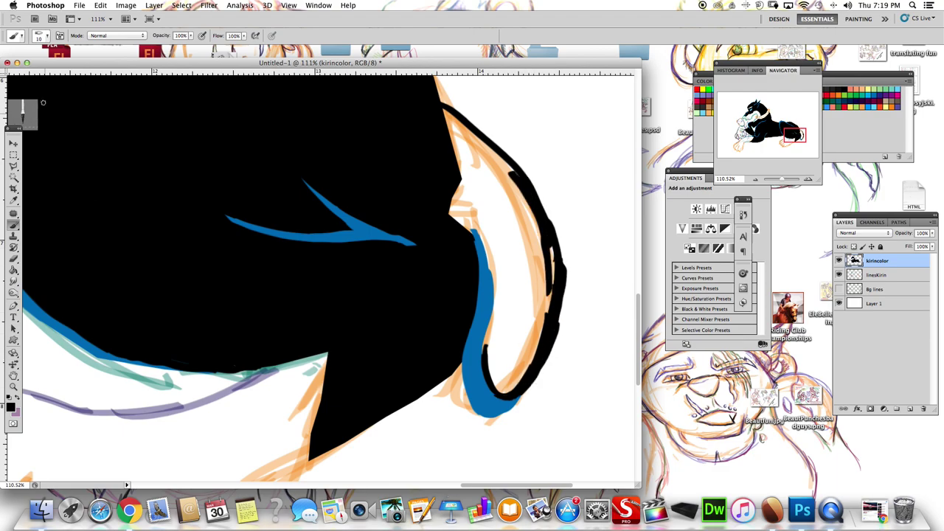
{"action": "key", "text": "bracketleft"}
{"action": "key", "text": "bracketleft"}
{"action": "left_click_drag", "start_coordinate": [457, 158], "coordinate": [516, 251]}
{"action": "mouse_move", "coordinate": [428, 96]}
{"action": "left_mouse_down"}
{"action": "mouse_move", "coordinate": [527, 211]}
{"action": "mouse_move", "coordinate": [541, 207]}
{"action": "mouse_move", "coordinate": [531, 369]}
{"action": "mouse_move", "coordinate": [517, 391]}
{"action": "mouse_move", "coordinate": [491, 391]}
{"action": "mouse_move", "coordinate": [507, 265]}
{"action": "mouse_move", "coordinate": [453, 210]}
{"action": "mouse_move", "coordinate": [469, 208]}
{"action": "left_mouse_up"}
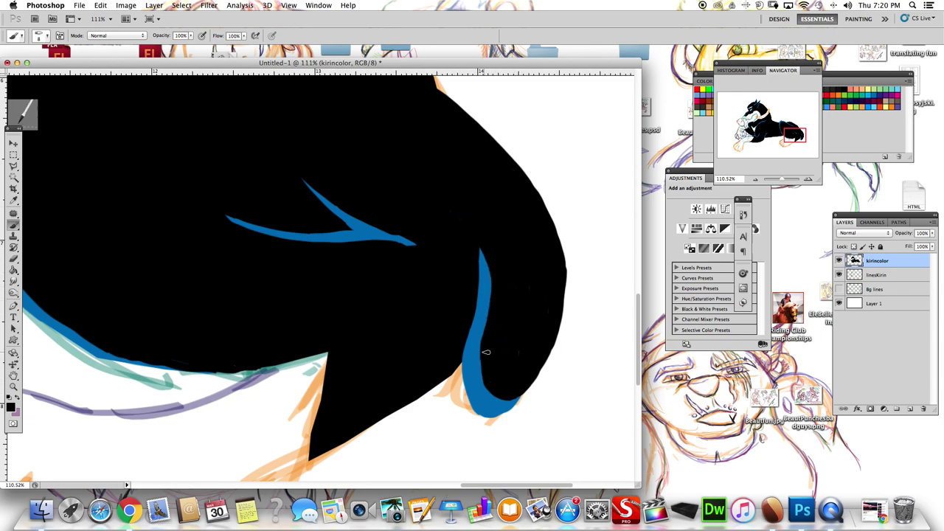
Undo the black strokes over the blue curve and reset the brush to black
{"action": "key", "text": "ctrl+z"}
{"action": "key", "text": "i"}
{"action": "left_click", "coordinate": [343, 220]}
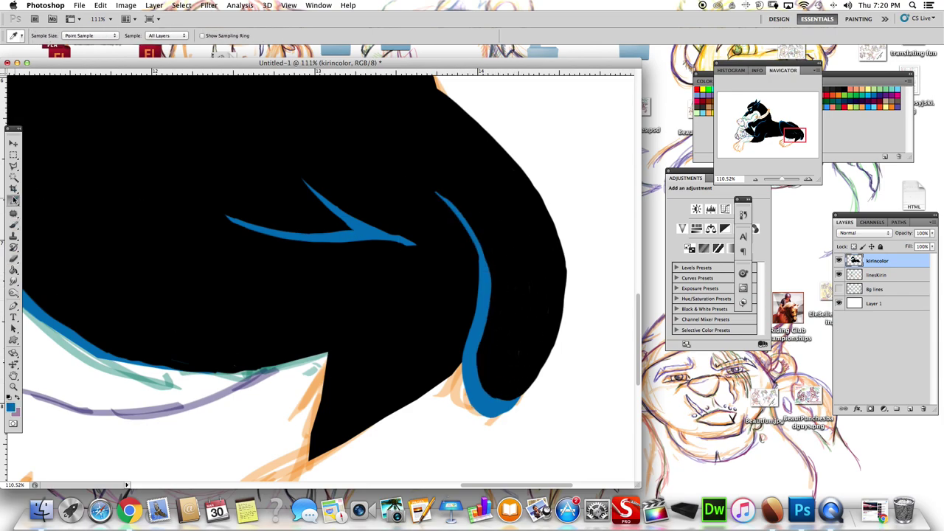
{"action": "key", "text": "b"}
{"action": "key", "text": "x"}
{"action": "key", "text": "ctrl+0"}
Select the throat area below the muzzle and fill it orange
{"action": "scroll", "coordinate": [317, 192], "scroll_direction": "up", "scroll_amount": 5}
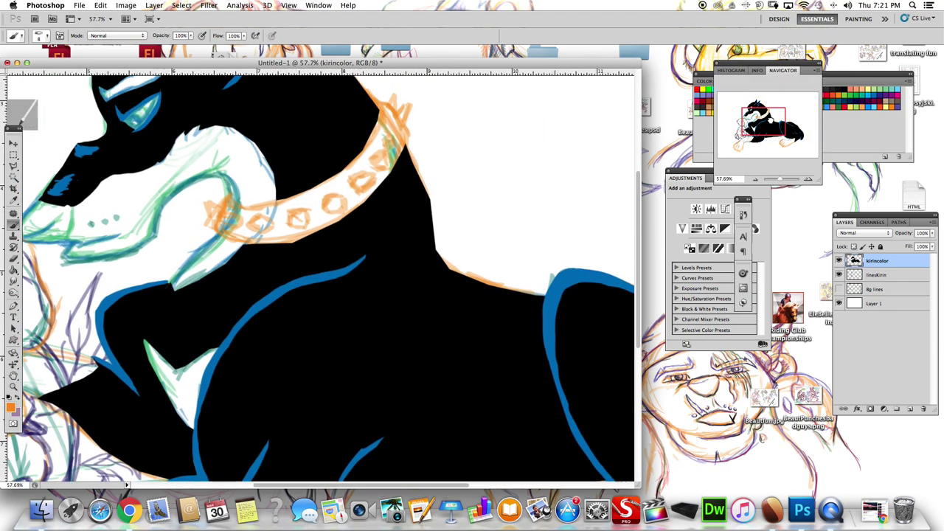
{"action": "key", "text": "l"}
{"action": "left_click", "coordinate": [197, 220]}
{"action": "left_click", "coordinate": [317, 124]}
{"action": "left_click", "coordinate": [408, 158]}
{"action": "left_click", "coordinate": [410, 215]}
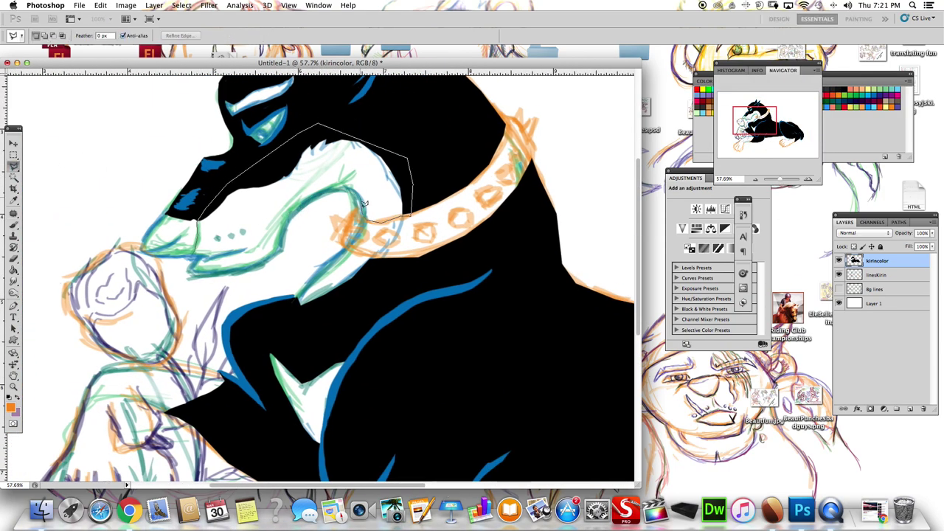
{"action": "double_click", "coordinate": [189, 268]}
{"action": "key", "text": "alt+BackSpace"}
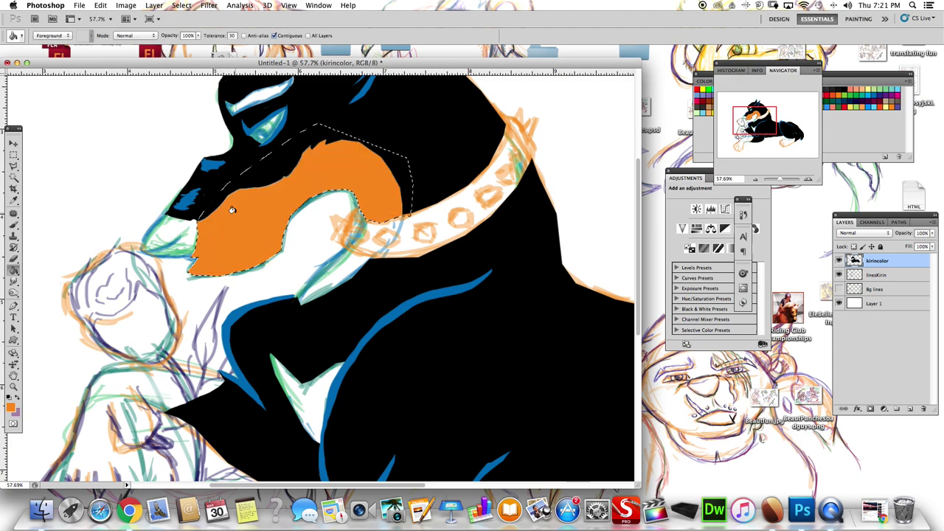
{"action": "key", "text": "ctrl+d"}
Fill the area under the collar and the white chest patches orange
{"action": "left_click", "coordinate": [14, 271]}
{"action": "left_click", "coordinate": [332, 279]}
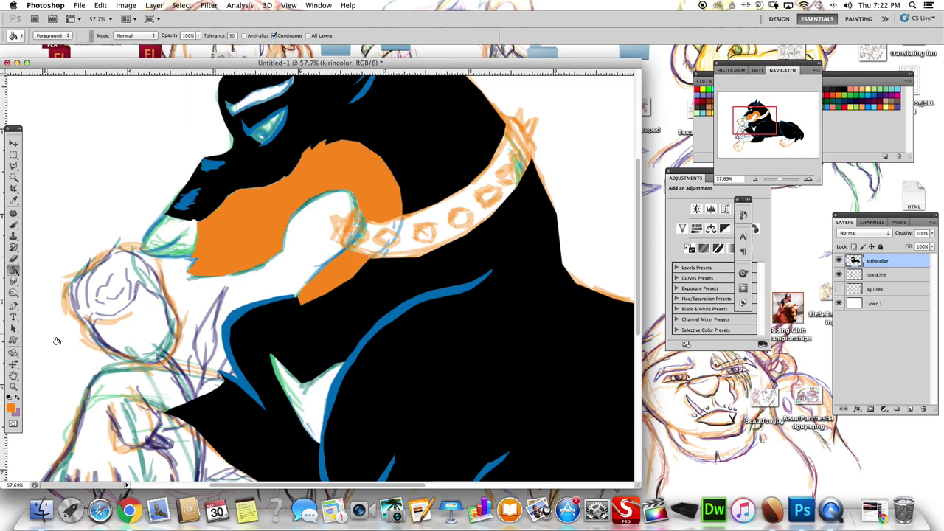
{"action": "left_click", "coordinate": [306, 387]}
{"action": "key", "text": "b"}
{"action": "key", "text": "x"}
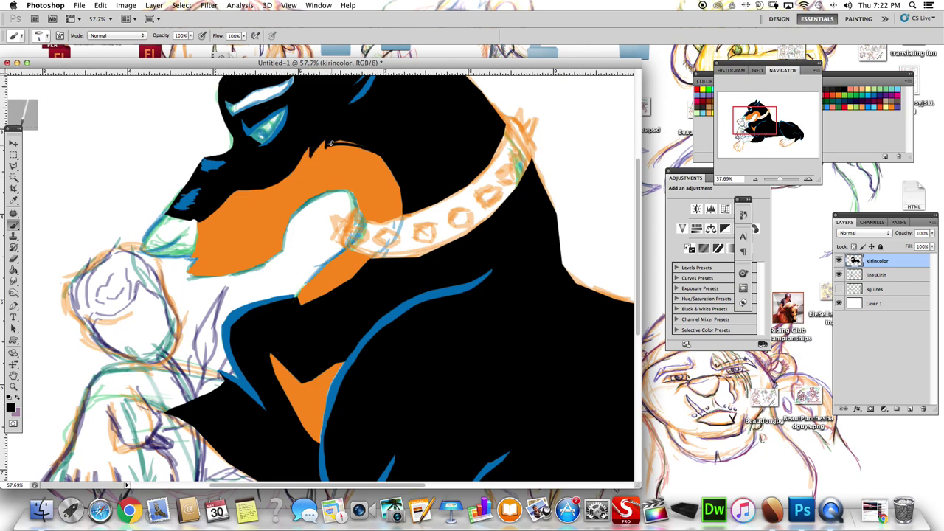
Paint an orange brow stripe above the eye and shape its tip with black
{"action": "left_click", "coordinate": [397, 194], "text": "alt"}
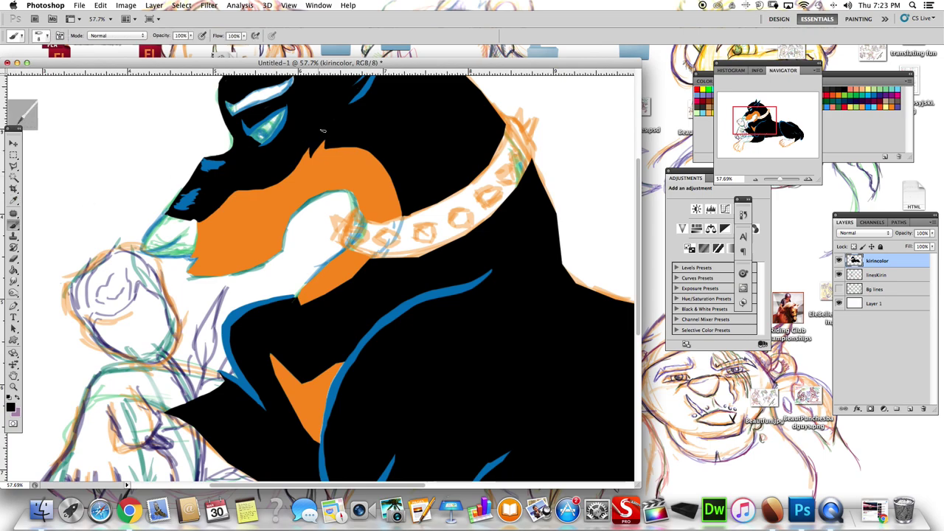
{"action": "left_click", "coordinate": [870, 122]}
{"action": "key", "text": "Return"}
{"action": "key", "text": "g"}
{"action": "left_click", "coordinate": [255, 94]}
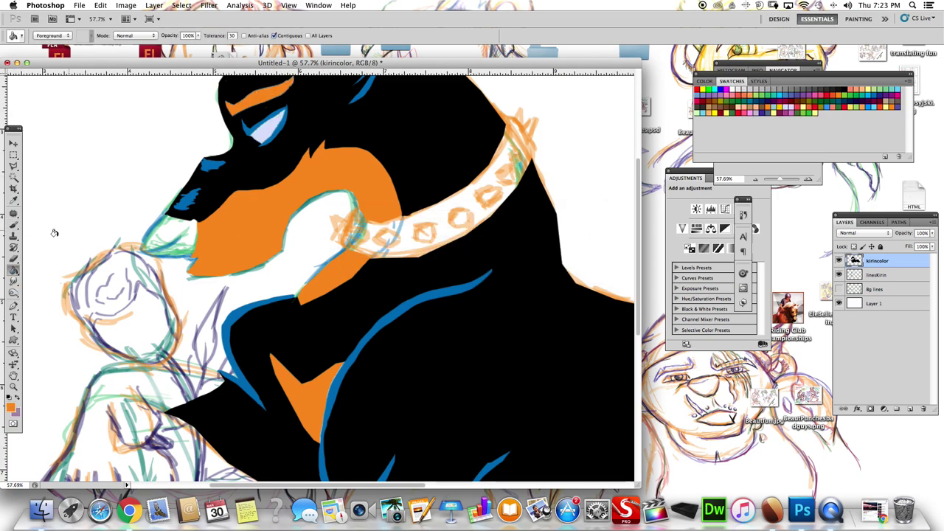
{"action": "key", "text": "b"}
{"action": "scroll", "coordinate": [53, 233], "scroll_direction": "up", "scroll_amount": 5}
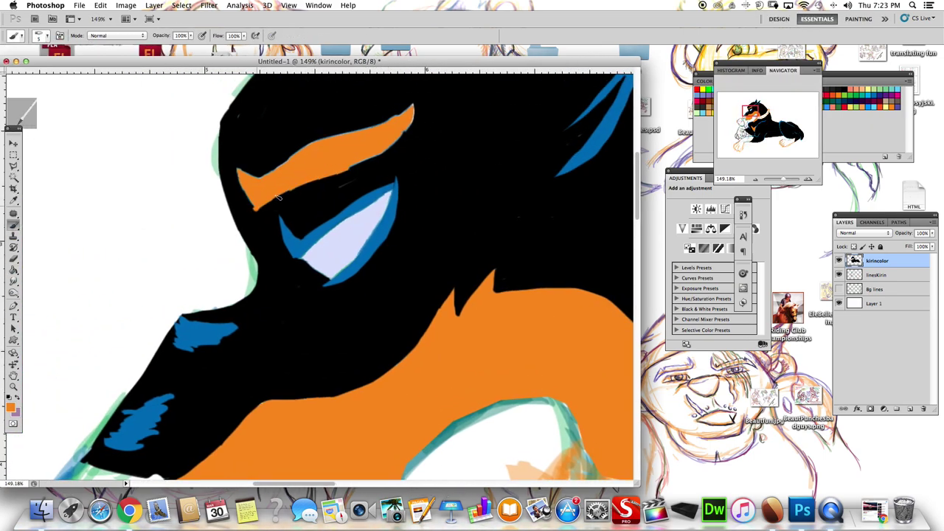
{"action": "left_click_drag", "start_coordinate": [279, 197], "coordinate": [415, 105]}
{"action": "mouse_move", "coordinate": [253, 206]}
{"action": "left_mouse_down"}
{"action": "mouse_move", "coordinate": [243, 131]}
{"action": "mouse_move", "coordinate": [258, 180]}
{"action": "mouse_move", "coordinate": [361, 133]}
{"action": "left_mouse_up"}
{"action": "left_click", "coordinate": [244, 121], "text": "alt"}
{"action": "left_click_drag", "start_coordinate": [273, 172], "coordinate": [422, 90]}
{"action": "left_click_drag", "start_coordinate": [372, 162], "coordinate": [426, 93]}
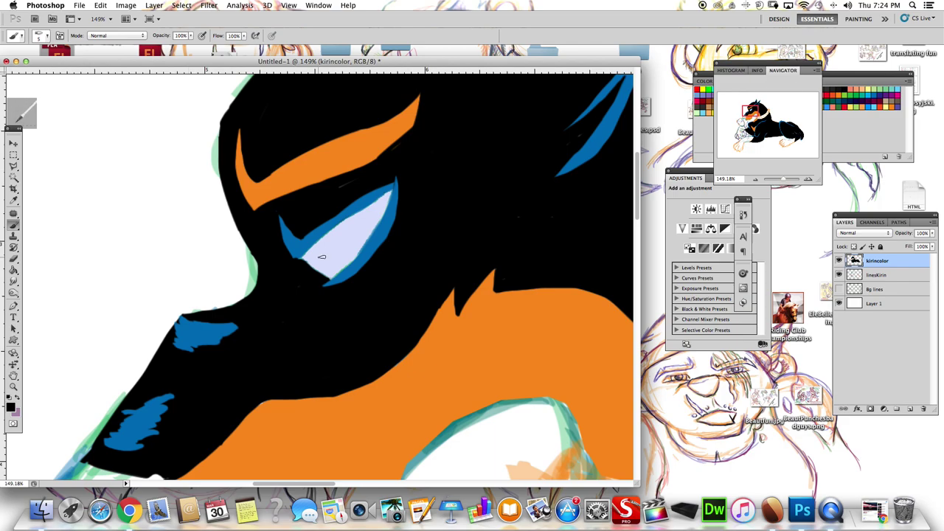
Give the eye a green iris with a black pupil and a blue right rim
{"action": "mouse_move", "coordinate": [329, 266]}
{"action": "left_mouse_down"}
{"action": "mouse_move", "coordinate": [351, 242]}
{"action": "mouse_move", "coordinate": [341, 225]}
{"action": "mouse_move", "coordinate": [313, 270]}
{"action": "mouse_move", "coordinate": [385, 210]}
{"action": "left_mouse_up"}
{"action": "left_click", "coordinate": [855, 92]}
{"action": "left_click", "coordinate": [295, 254], "text": "alt"}
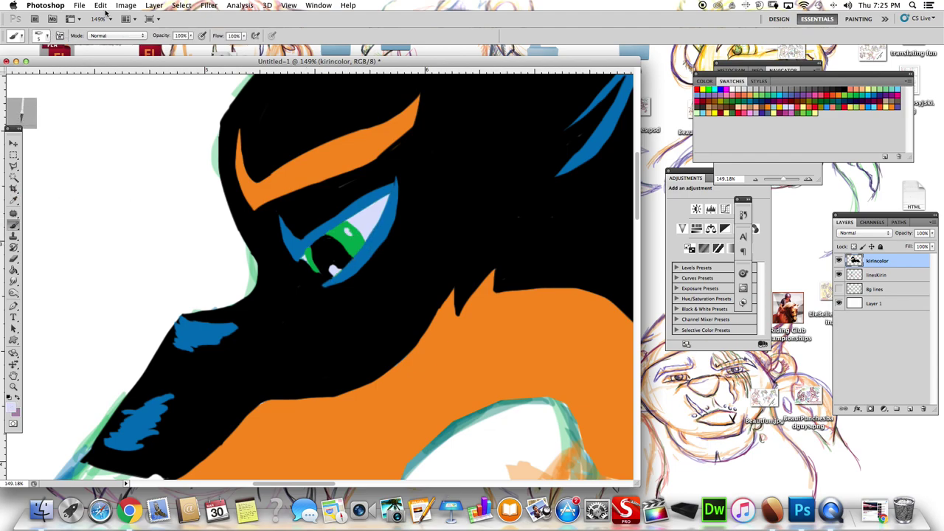
{"action": "left_click", "coordinate": [301, 231], "text": "alt"}
{"action": "left_click_drag", "start_coordinate": [314, 246], "coordinate": [321, 269]}
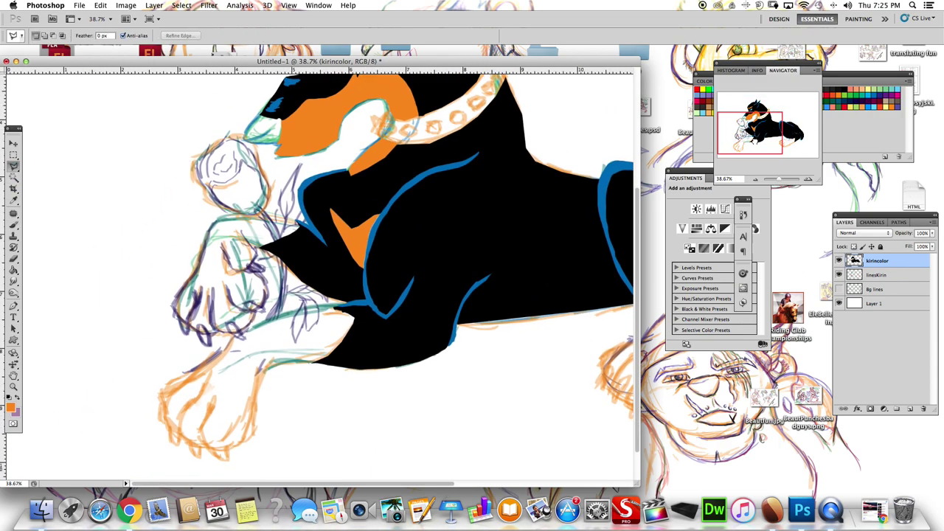
Lasso the dog's front leg and paw and fill the selection with orange
{"action": "scroll", "coordinate": [317, 266], "scroll_direction": "down", "scroll_amount": 2}
{"action": "left_click_drag", "start_coordinate": [158, 382], "coordinate": [168, 349]}
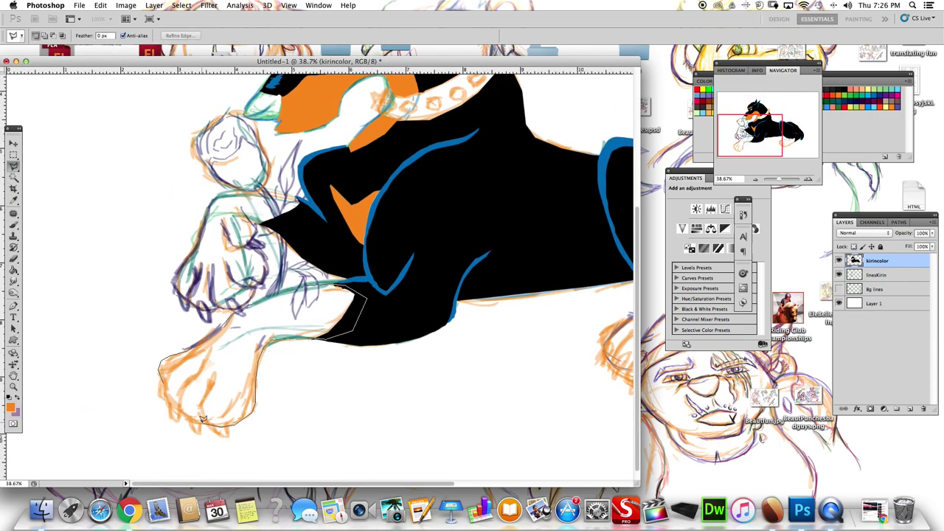
{"action": "left_click_drag", "start_coordinate": [176, 402], "coordinate": [159, 368]}
{"action": "key", "text": "alt+BackSpace"}
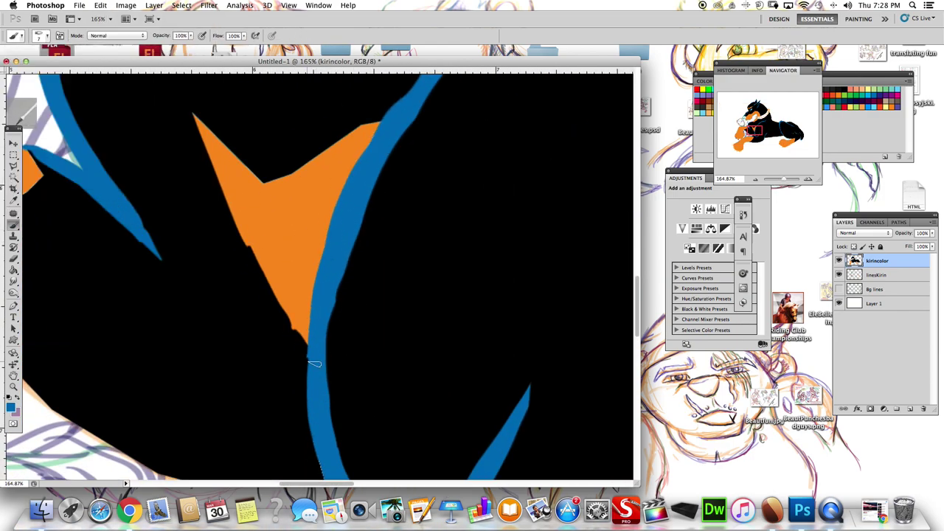
Widen the blue highlight beside the orange marking and thin the blue V's inner edge
{"action": "left_click_drag", "start_coordinate": [314, 364], "coordinate": [345, 215]}
{"action": "scroll", "coordinate": [528, 92], "scroll_direction": "down", "scroll_amount": 5}
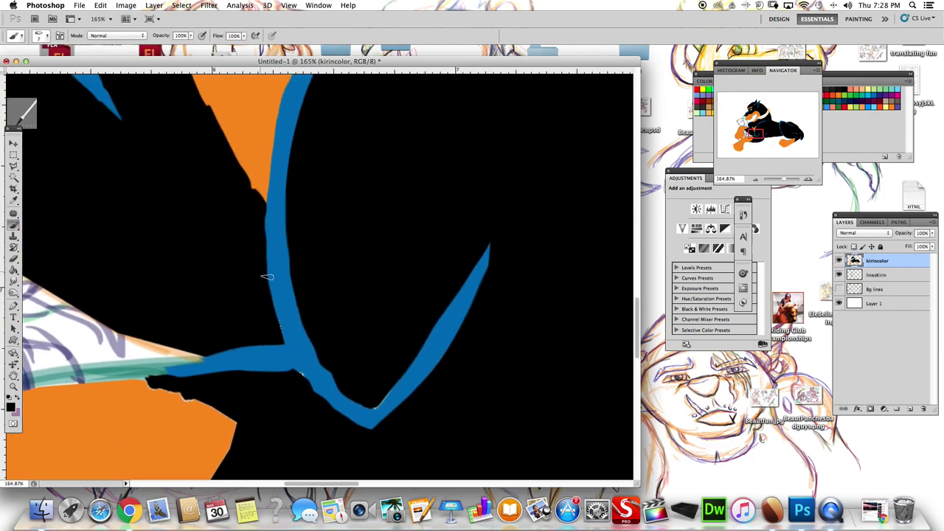
{"action": "mouse_move", "coordinate": [331, 372]}
{"action": "left_mouse_down"}
{"action": "mouse_move", "coordinate": [373, 403]}
{"action": "mouse_move", "coordinate": [498, 248]}
{"action": "left_mouse_up"}
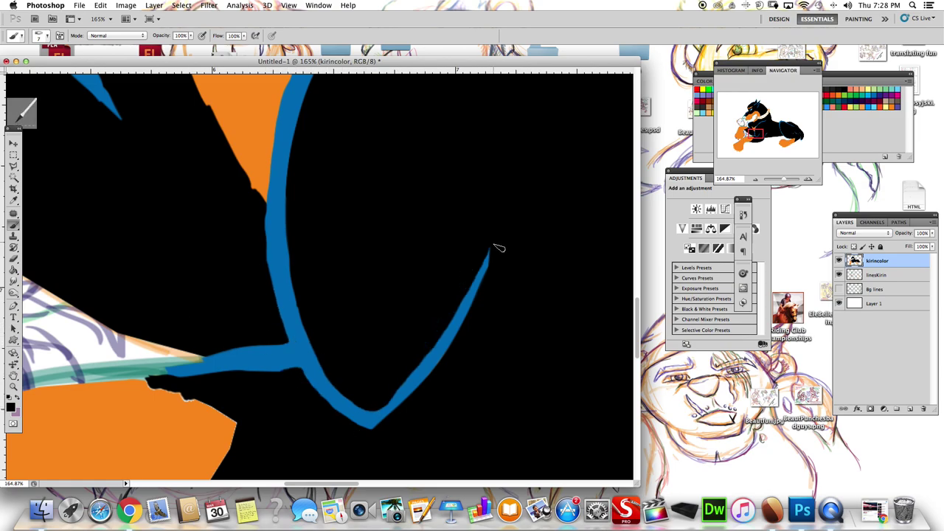
{"action": "scroll", "coordinate": [215, 334], "scroll_direction": "up", "scroll_amount": 5}
Smooth the orange marking's jagged left and upper edges with sampled orange
{"action": "left_click", "coordinate": [266, 221], "text": "alt"}
{"action": "left_click_drag", "start_coordinate": [222, 243], "coordinate": [237, 256]}
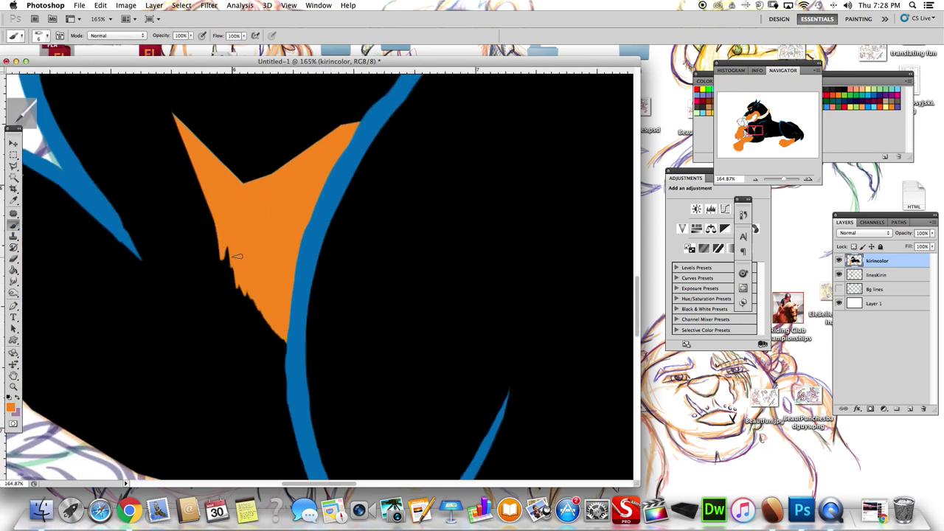
{"action": "left_click_drag", "start_coordinate": [227, 208], "coordinate": [174, 115]}
{"action": "left_click_drag", "start_coordinate": [245, 182], "coordinate": [340, 129]}
Trim the orange marking's left spike and cut fur spikes into its lower edge in black
{"action": "left_click", "coordinate": [177, 99], "text": "alt"}
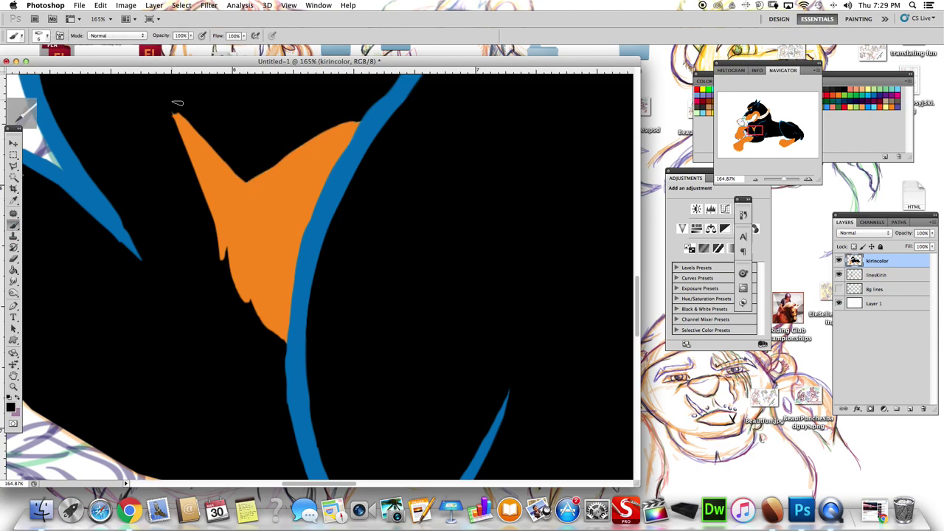
{"action": "left_click_drag", "start_coordinate": [177, 103], "coordinate": [196, 177]}
{"action": "scroll", "coordinate": [317, 273], "scroll_direction": "right", "scroll_amount": 5}
{"action": "mouse_move", "coordinate": [85, 303]}
{"action": "left_mouse_down"}
{"action": "mouse_move", "coordinate": [170, 284]}
{"action": "mouse_move", "coordinate": [310, 184]}
{"action": "left_mouse_up"}
Compare the colour layer against the sketch, then darken the orange shape's upper edge with black
{"action": "key", "text": "super+0"}
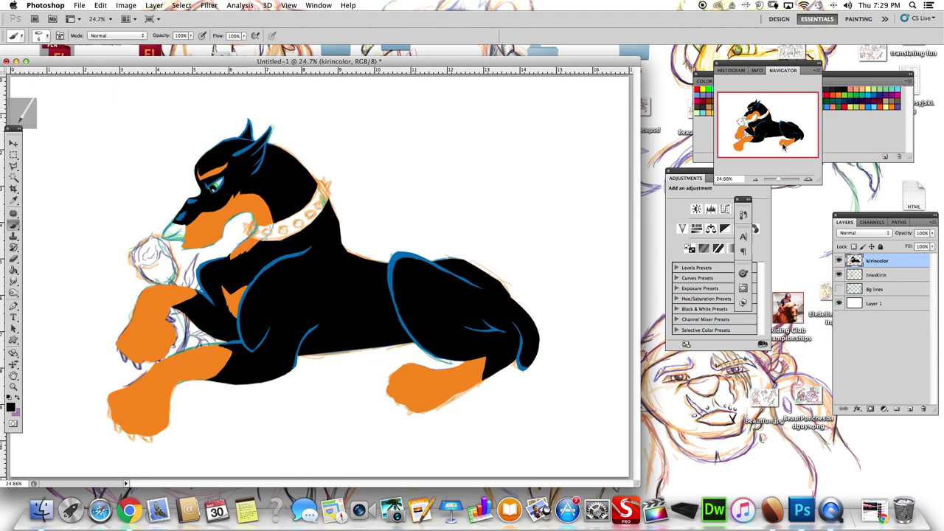
{"action": "left_click", "coordinate": [838, 275]}
{"action": "left_click", "coordinate": [839, 261]}
{"action": "left_click", "coordinate": [838, 274]}
{"action": "left_click", "coordinate": [839, 260]}
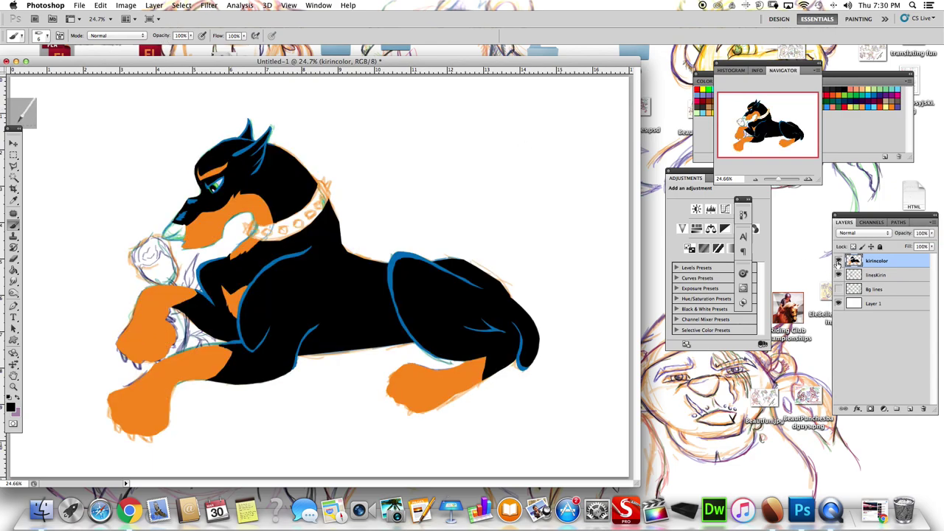
{"action": "key", "text": "super+1"}
{"action": "left_click_drag", "start_coordinate": [141, 328], "coordinate": [226, 244]}
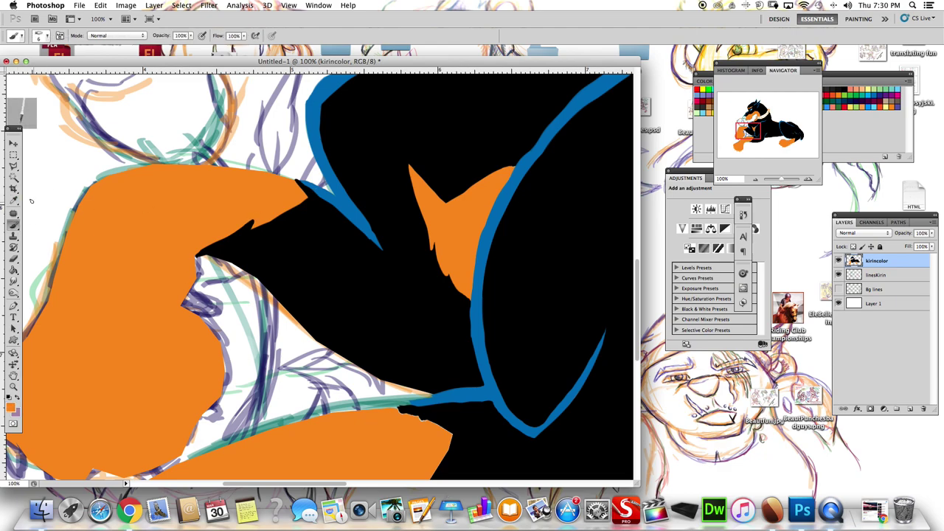
Tidy the black edge against the orange paw using sampled black and orange
{"action": "scroll", "coordinate": [260, 216], "scroll_direction": "down", "scroll_amount": 5}
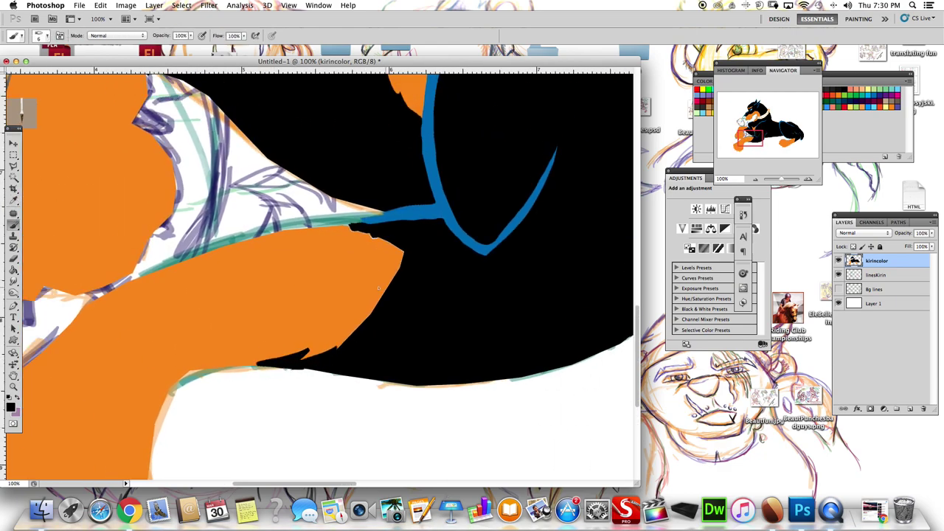
{"action": "left_click", "coordinate": [316, 343], "text": "alt"}
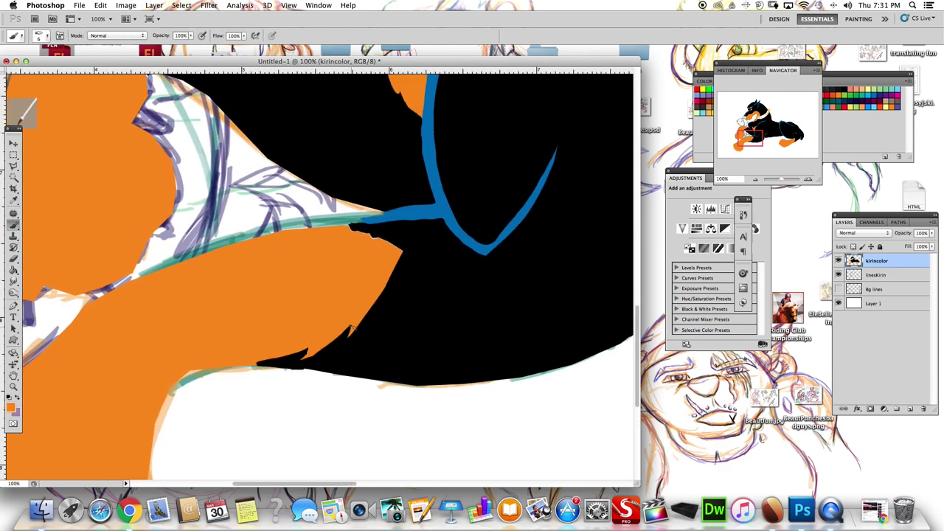
{"action": "left_click", "coordinate": [372, 212], "text": "alt"}
{"action": "key", "text": "ctrl+0"}
{"action": "scroll", "coordinate": [421, 270], "scroll_direction": "up", "scroll_amount": 3}
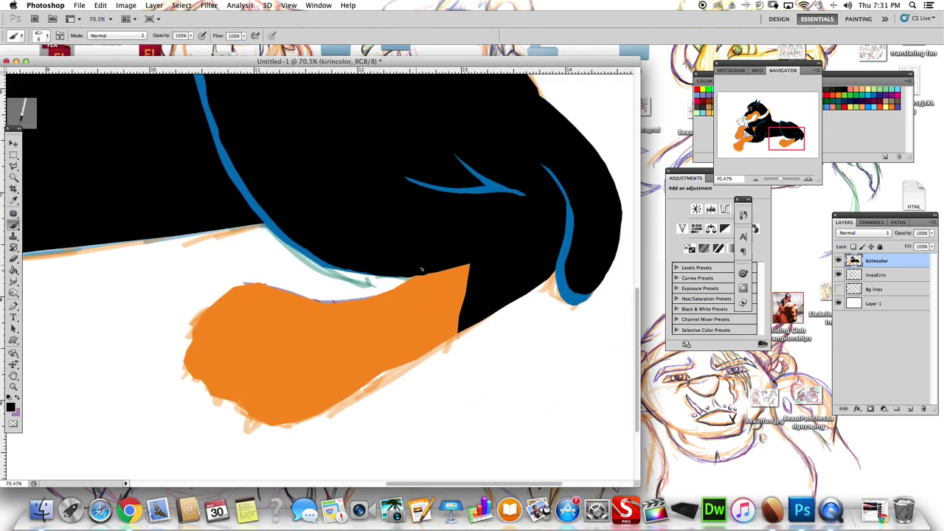
{"action": "left_click_drag", "start_coordinate": [462, 299], "coordinate": [446, 341]}
{"action": "left_click", "coordinate": [455, 308], "text": "alt"}
Paint a red-orange stroke along the chest marking's left edge, erasing the overshoot
{"action": "left_click", "coordinate": [459, 295], "text": "alt"}
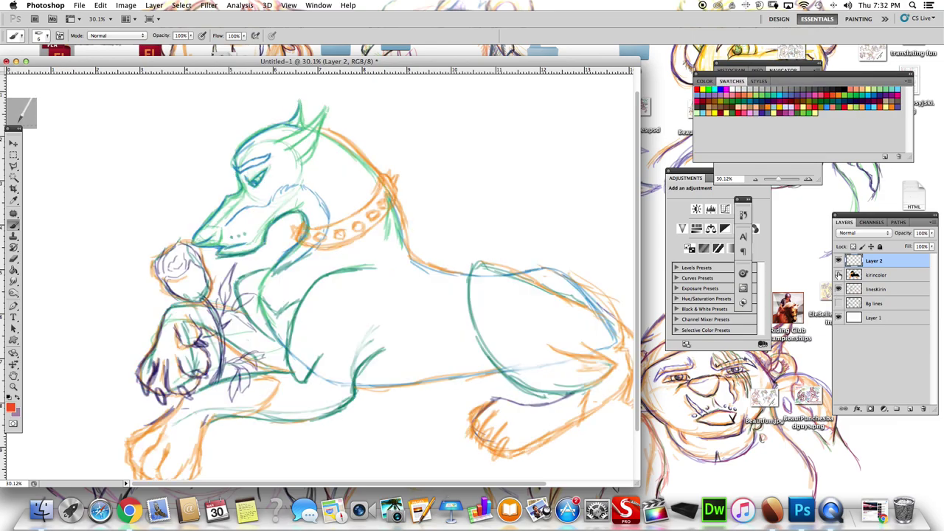
{"action": "left_click_drag", "start_coordinate": [369, 185], "coordinate": [445, 299]}
{"action": "left_click", "coordinate": [838, 274]}
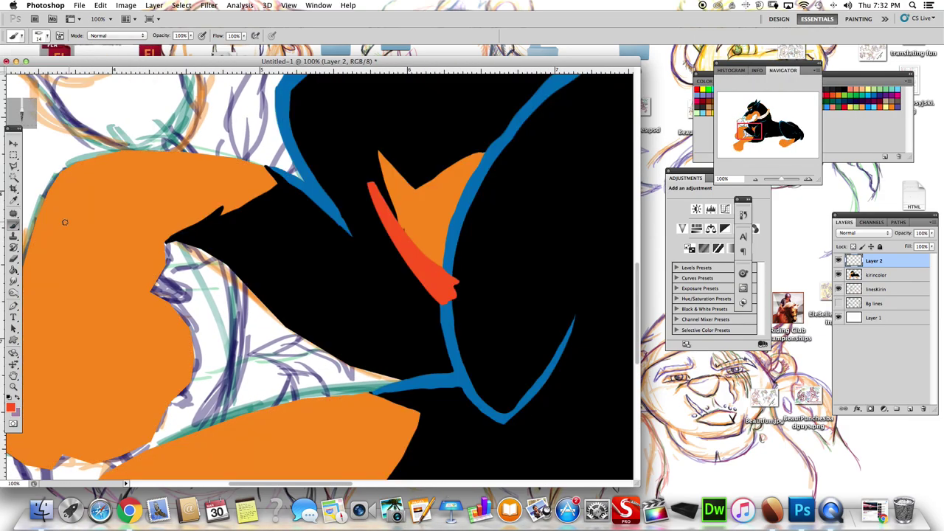
{"action": "key", "text": "e"}
{"action": "mouse_move", "coordinate": [369, 184]}
{"action": "left_mouse_down"}
{"action": "mouse_move", "coordinate": [383, 243]}
{"action": "mouse_move", "coordinate": [447, 299]}
{"action": "left_mouse_up"}
{"action": "key", "text": "b"}
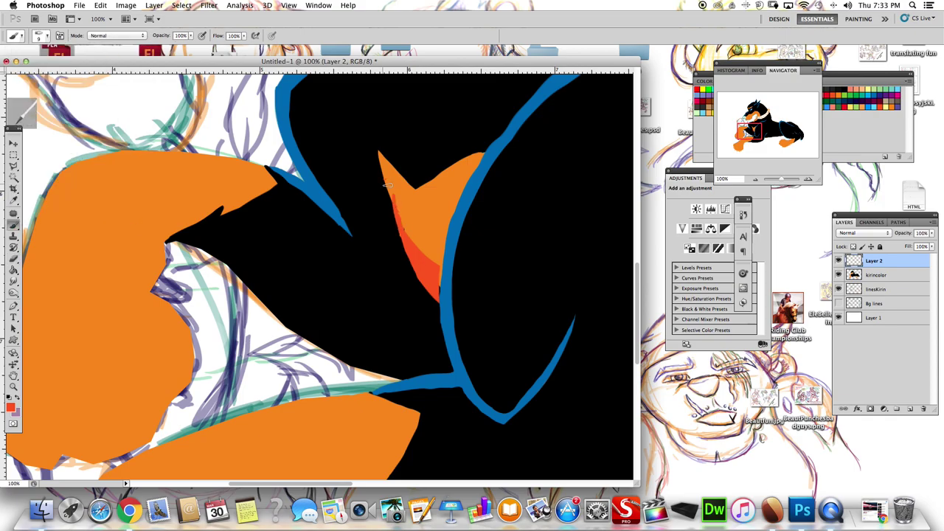
{"action": "left_click_drag", "start_coordinate": [380, 158], "coordinate": [441, 304]}
Shade the inside and lower part of the chest marking with red-orange
{"action": "key", "text": "e"}
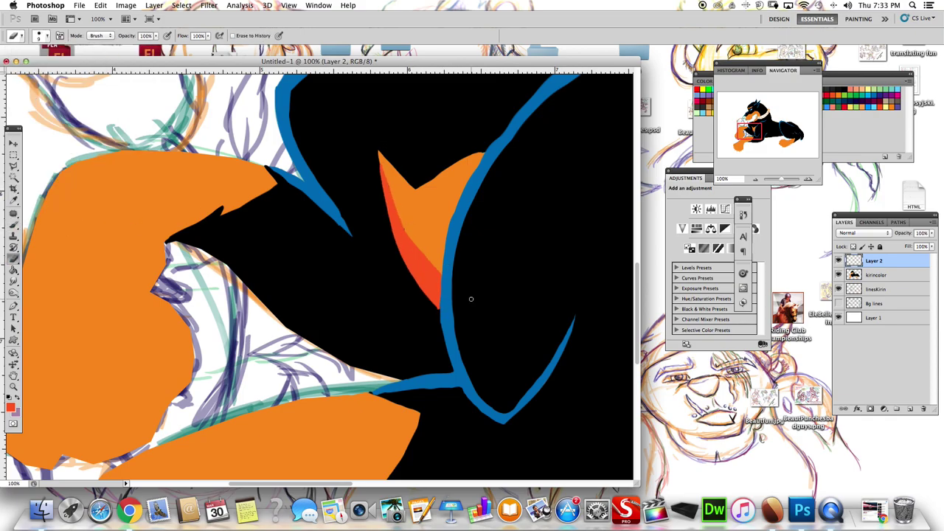
{"action": "scroll", "coordinate": [470, 299], "scroll_direction": "down", "scroll_amount": 5}
{"action": "key", "text": "b"}
{"action": "scroll", "coordinate": [260, 289], "scroll_direction": "up", "scroll_amount": 6}
{"action": "mouse_move", "coordinate": [293, 171]}
{"action": "left_mouse_down"}
{"action": "mouse_move", "coordinate": [260, 289]}
{"action": "mouse_move", "coordinate": [291, 177]}
{"action": "left_mouse_up"}
{"action": "left_click_drag", "start_coordinate": [236, 236], "coordinate": [307, 152]}
{"action": "key", "text": "e"}
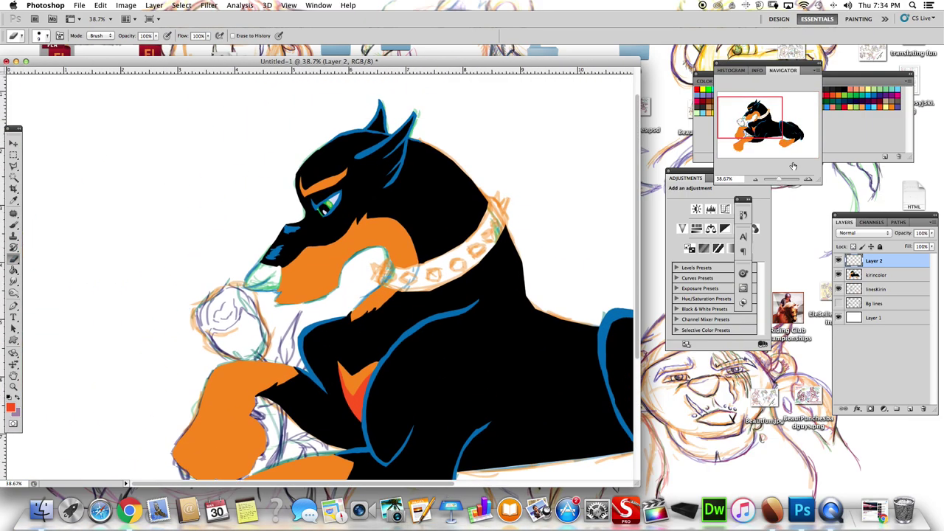
Add a red mouth line on the muzzle and touch up the red-orange eyebrow
{"action": "left_click_drag", "start_coordinate": [448, 281], "coordinate": [349, 301]}
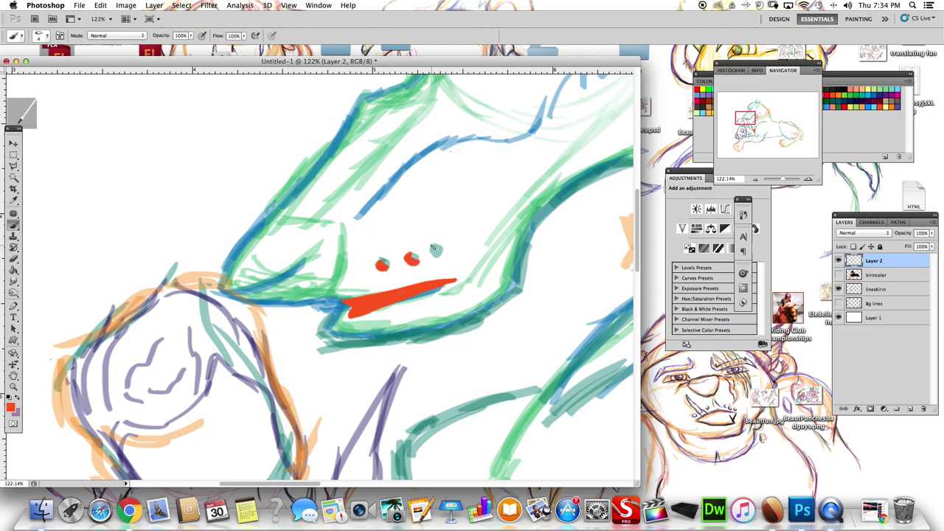
{"action": "left_click_drag", "start_coordinate": [789, 178], "coordinate": [782, 179]}
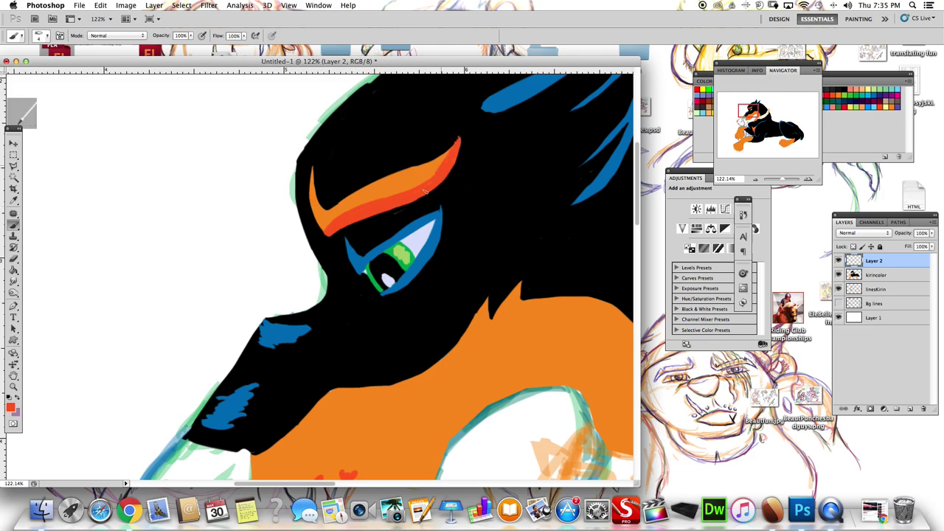
{"action": "mouse_move", "coordinate": [425, 192]}
{"action": "left_mouse_down"}
{"action": "mouse_move", "coordinate": [325, 210]}
{"action": "mouse_move", "coordinate": [312, 164]}
{"action": "left_mouse_up"}
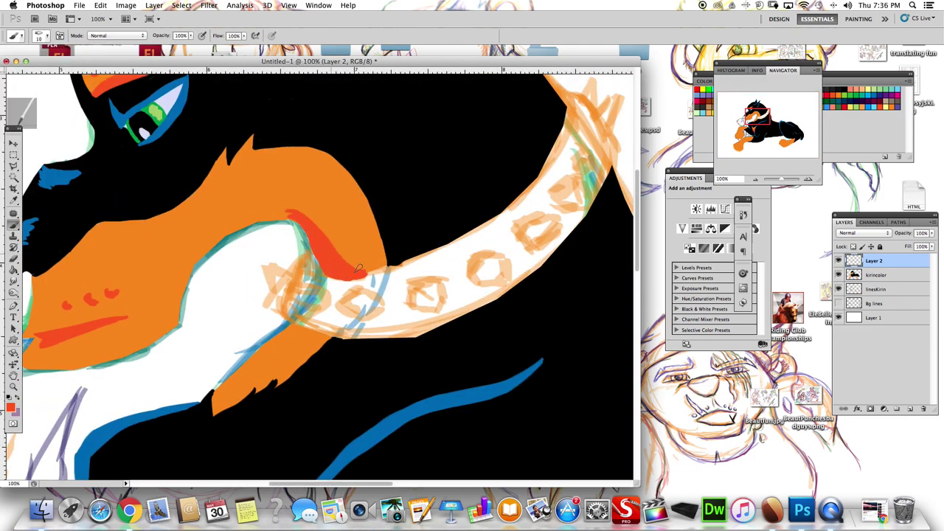
Thicken the red patch beside the collar and line the neck marking's edges in red
{"action": "left_click_drag", "start_coordinate": [358, 269], "coordinate": [302, 214]}
{"action": "left_click_drag", "start_coordinate": [291, 324], "coordinate": [239, 382]}
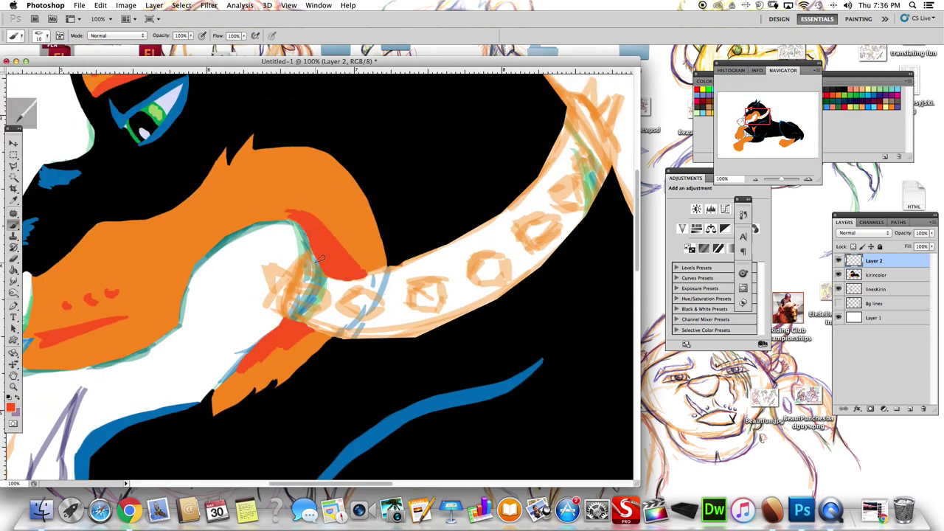
{"action": "mouse_move", "coordinate": [319, 258]}
{"action": "left_mouse_down"}
{"action": "mouse_move", "coordinate": [266, 222]}
{"action": "mouse_move", "coordinate": [177, 324]}
{"action": "left_mouse_up"}
{"action": "left_click_drag", "start_coordinate": [188, 258], "coordinate": [288, 210]}
{"action": "left_click_drag", "start_coordinate": [177, 310], "coordinate": [271, 230]}
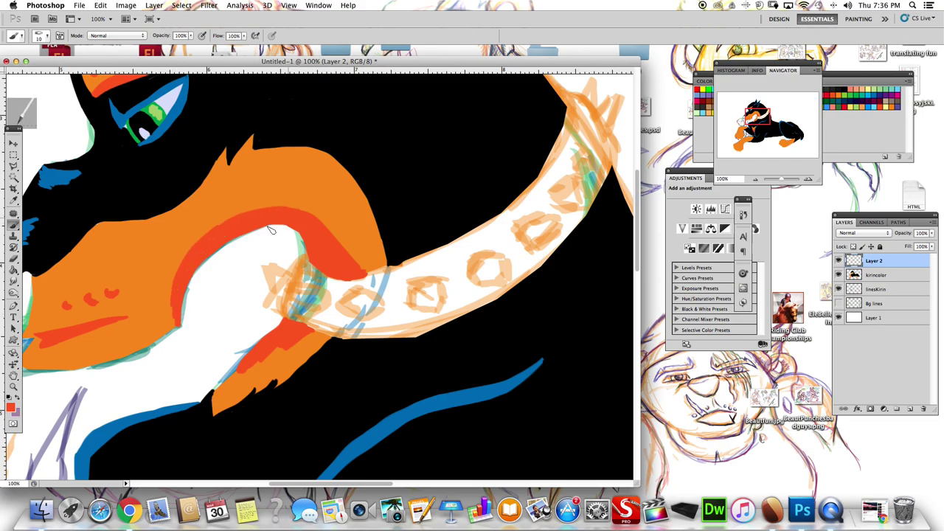
{"action": "key", "text": "e"}
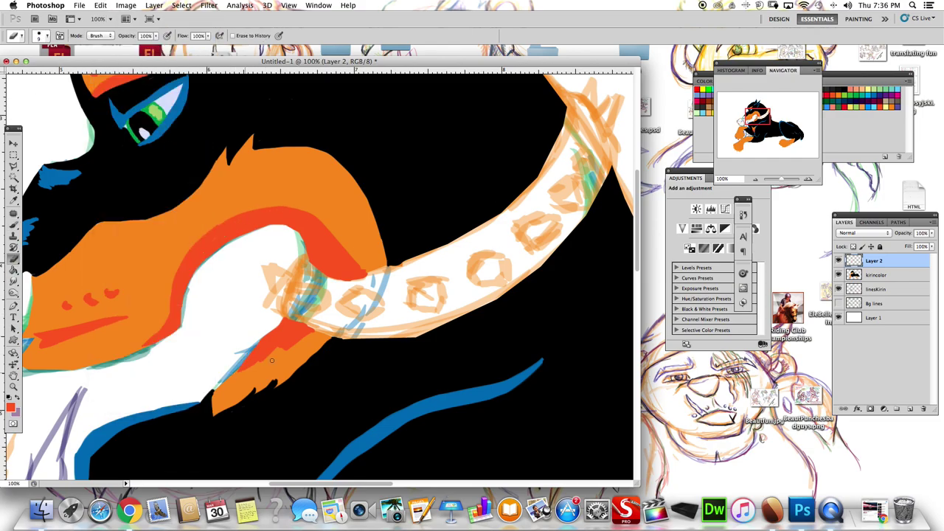
{"action": "key", "text": "super+0"}
Paint curved red toe lines across the front paw's upper toes
{"action": "key", "text": "b"}
{"action": "mouse_move", "coordinate": [248, 146]}
{"action": "left_mouse_down"}
{"action": "mouse_move", "coordinate": [264, 193]}
{"action": "mouse_move", "coordinate": [332, 215]}
{"action": "left_mouse_up"}
{"action": "left_click_drag", "start_coordinate": [260, 185], "coordinate": [336, 221]}
{"action": "mouse_move", "coordinate": [310, 118]}
{"action": "left_mouse_down"}
{"action": "mouse_move", "coordinate": [338, 150]}
{"action": "mouse_move", "coordinate": [384, 165]}
{"action": "mouse_move", "coordinate": [348, 148]}
{"action": "mouse_move", "coordinate": [337, 190]}
{"action": "left_mouse_up"}
{"action": "left_click", "coordinate": [838, 274]}
{"action": "key", "text": "e"}
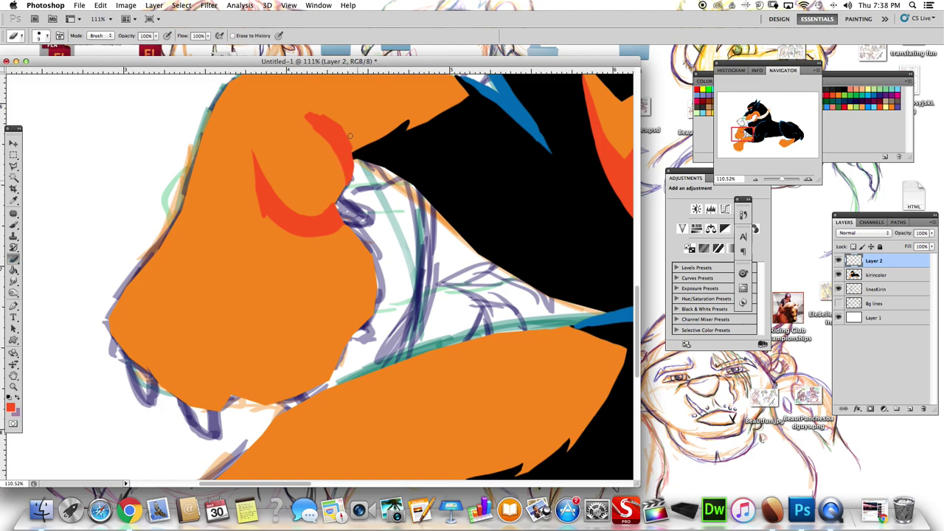
{"action": "key", "text": "b"}
Add more red toe lines, including along the paw's left side
{"action": "mouse_move", "coordinate": [247, 238]}
{"action": "left_mouse_down"}
{"action": "mouse_move", "coordinate": [314, 333]}
{"action": "mouse_move", "coordinate": [342, 337]}
{"action": "left_mouse_up"}
{"action": "left_click_drag", "start_coordinate": [219, 254], "coordinate": [238, 398]}
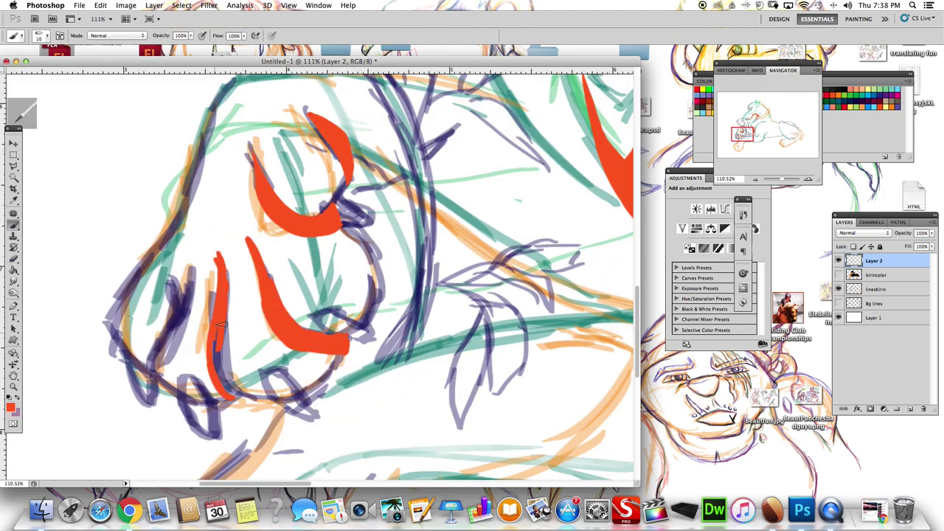
{"action": "left_click_drag", "start_coordinate": [185, 258], "coordinate": [151, 378]}
{"action": "key", "text": "e"}
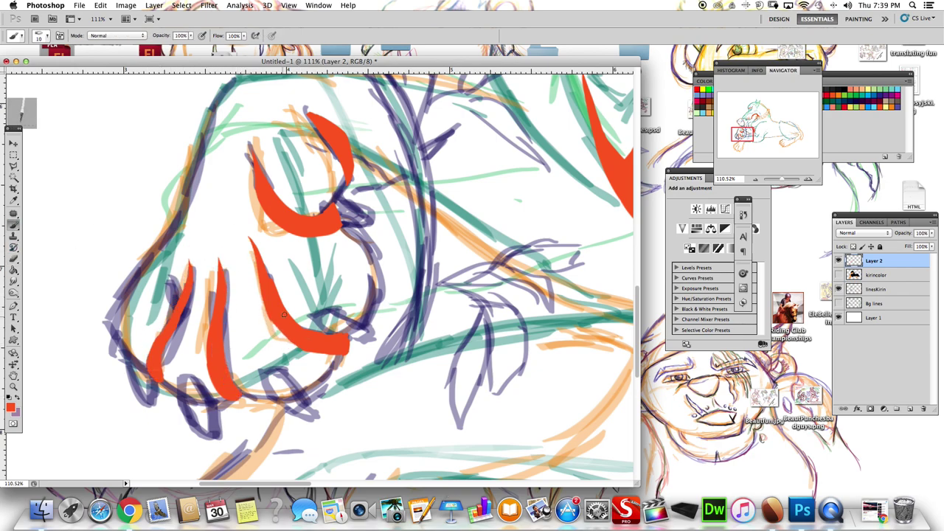
{"action": "left_click", "coordinate": [838, 274]}
{"action": "key", "text": "b"}
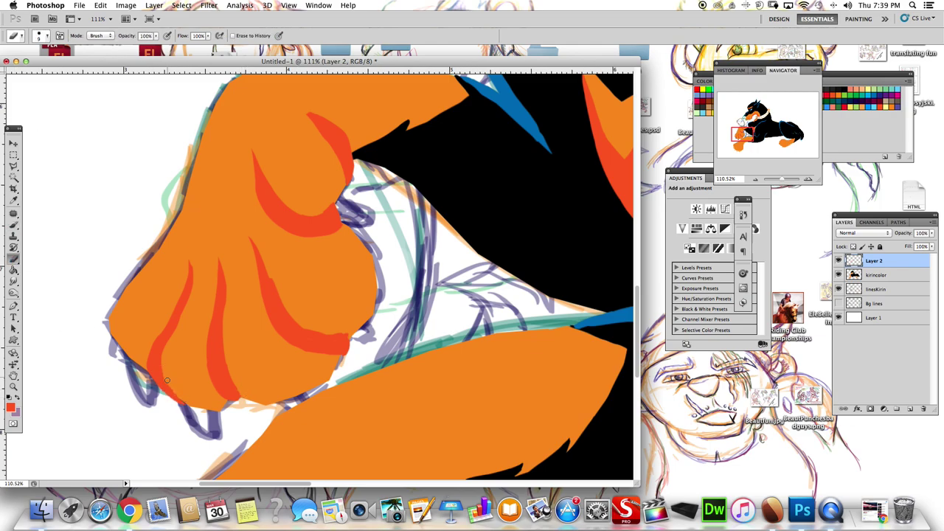
Outline the paw's right, bottom and lower-left edges in red, then view the whole dog
{"action": "left_click_drag", "start_coordinate": [347, 350], "coordinate": [376, 280]}
{"action": "mouse_move", "coordinate": [341, 213]}
{"action": "left_mouse_down"}
{"action": "mouse_move", "coordinate": [382, 299]}
{"action": "mouse_move", "coordinate": [243, 402]}
{"action": "left_mouse_up"}
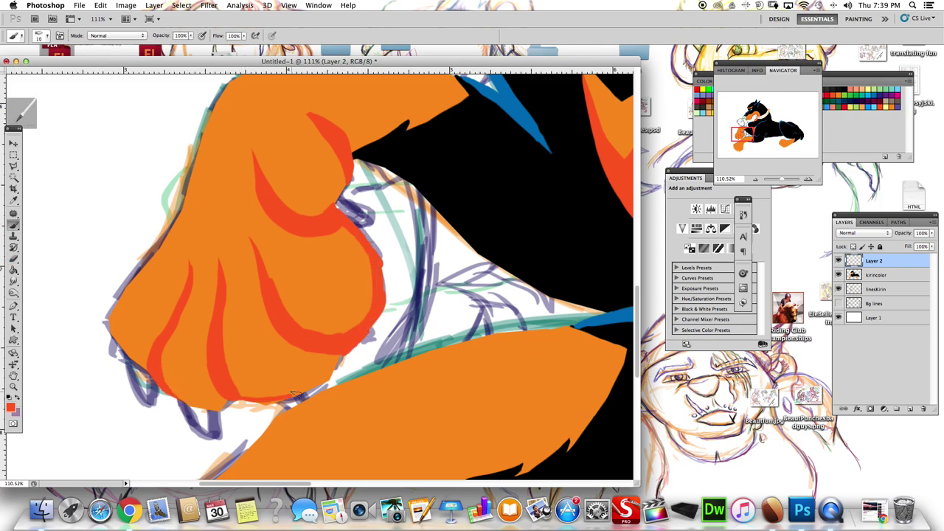
{"action": "left_click_drag", "start_coordinate": [345, 356], "coordinate": [250, 406]}
{"action": "mouse_move", "coordinate": [165, 387]}
{"action": "left_mouse_down"}
{"action": "mouse_move", "coordinate": [118, 340]}
{"action": "mouse_move", "coordinate": [118, 295]}
{"action": "left_mouse_up"}
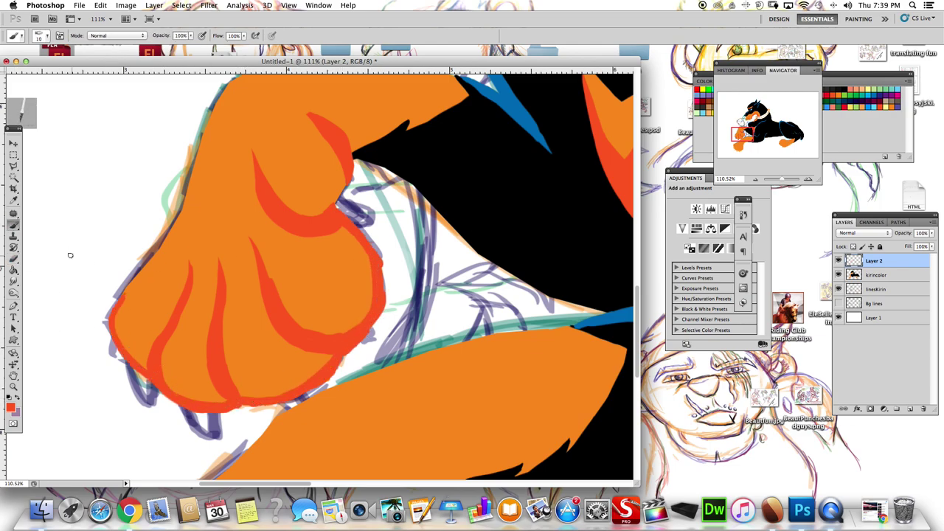
{"action": "mouse_move", "coordinate": [347, 214]}
{"action": "left_mouse_down"}
{"action": "mouse_move", "coordinate": [347, 182]}
{"action": "mouse_move", "coordinate": [313, 118]}
{"action": "left_mouse_up"}
{"action": "key", "text": "e"}
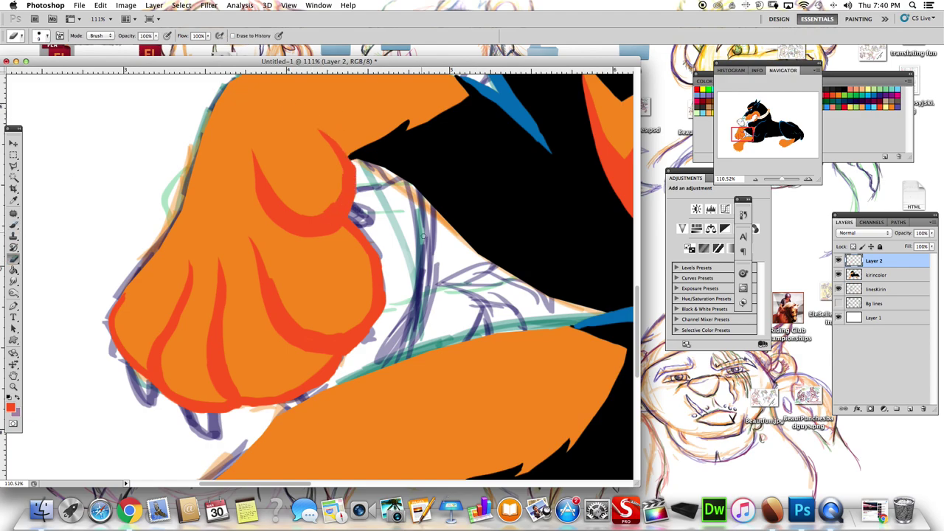
{"action": "key", "text": "ctrl+0"}
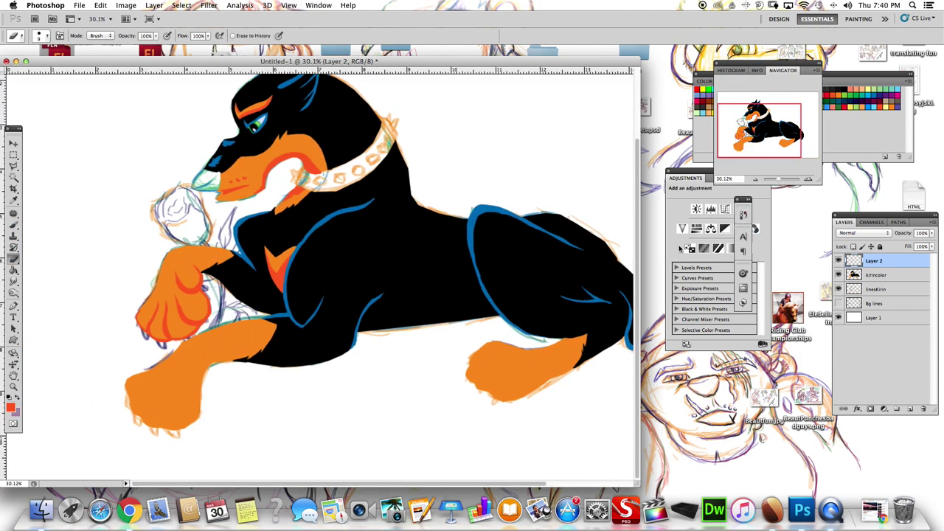
Lower the shading's saturation with Hue/Saturation on a Layer 2 copy and delete the original
{"action": "left_click", "coordinate": [696, 229]}
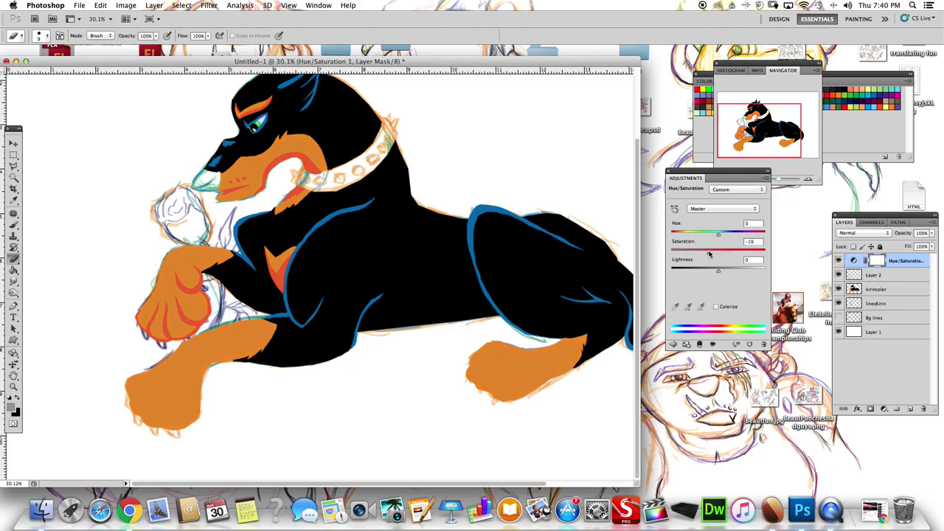
{"action": "left_click_drag", "start_coordinate": [727, 254], "coordinate": [710, 254]}
{"action": "left_click", "coordinate": [880, 274]}
{"action": "left_click", "coordinate": [899, 259]}
{"action": "key", "text": "Delete"}
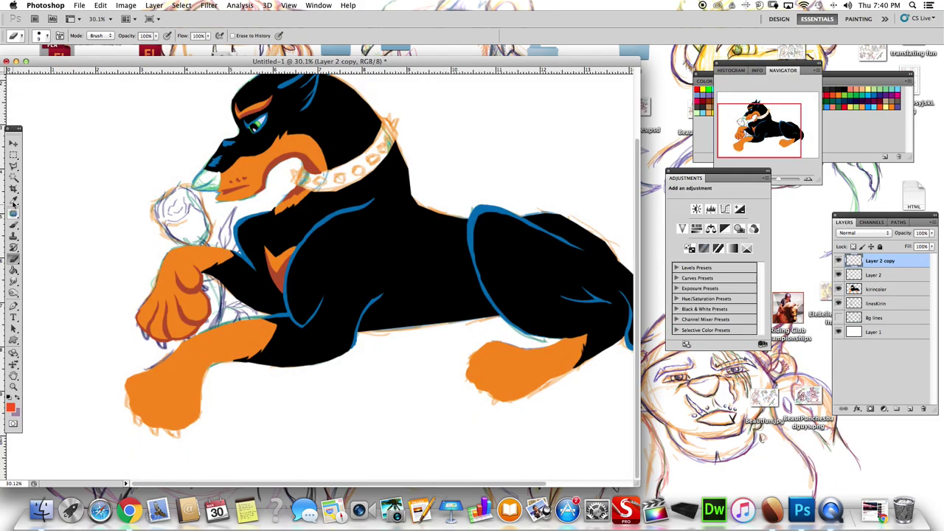
{"action": "left_click_drag", "start_coordinate": [199, 273], "coordinate": [248, 233]}
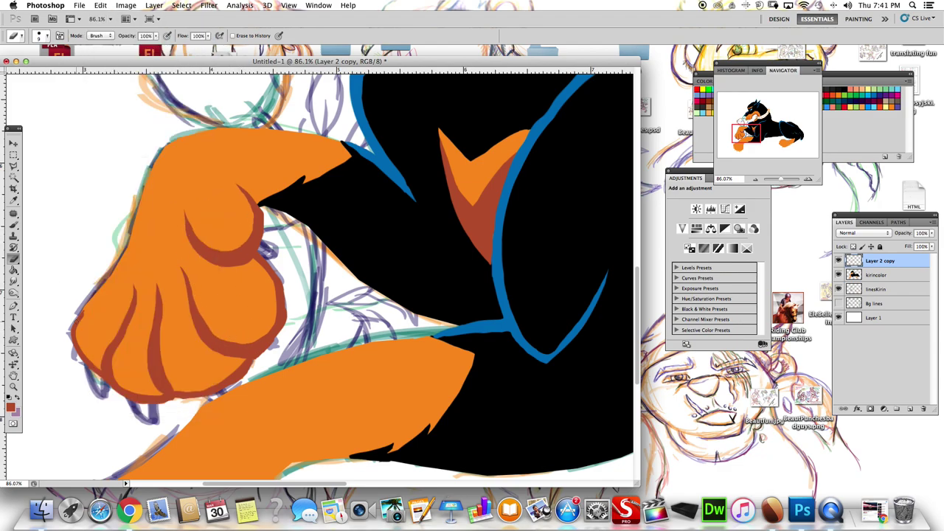
Paint a red-brown toe line on the lower paw and extend it up the side
{"action": "key", "text": "b"}
{"action": "left_click", "coordinate": [838, 275]}
{"action": "scroll", "coordinate": [317, 273], "scroll_direction": "down", "scroll_amount": 5}
{"action": "mouse_move", "coordinate": [194, 234]}
{"action": "left_mouse_down"}
{"action": "mouse_move", "coordinate": [181, 357]}
{"action": "mouse_move", "coordinate": [281, 297]}
{"action": "left_mouse_up"}
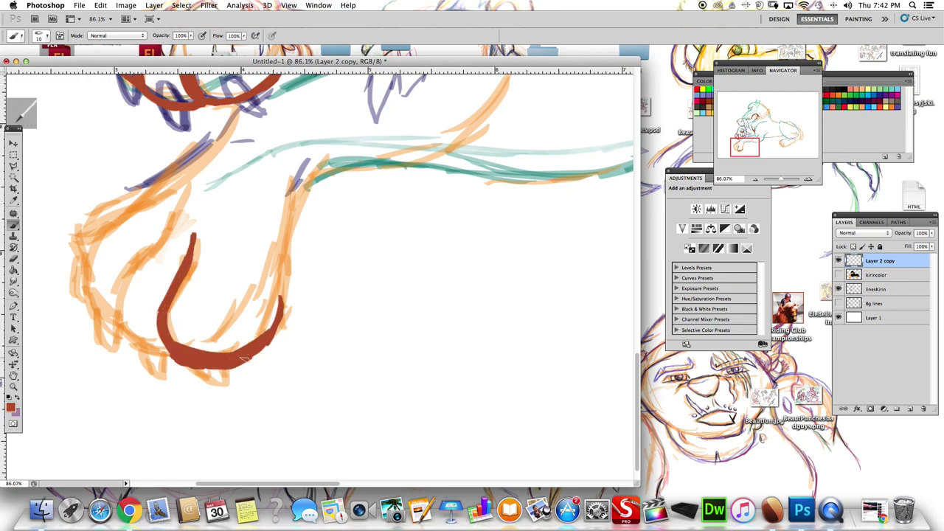
{"action": "left_click_drag", "start_coordinate": [243, 358], "coordinate": [319, 161]}
{"action": "key", "text": "e"}
Erase along the inner edge of the red-brown line to trim it
{"action": "left_click", "coordinate": [39, 35]}
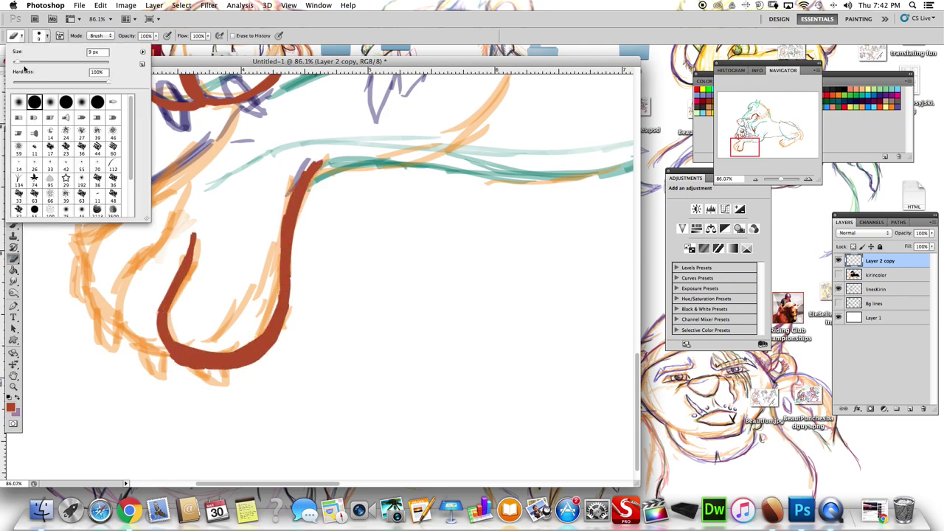
{"action": "left_click_drag", "start_coordinate": [23, 68], "coordinate": [33, 62]}
{"action": "mouse_move", "coordinate": [177, 365]}
{"action": "left_mouse_down"}
{"action": "mouse_move", "coordinate": [185, 337]}
{"action": "mouse_move", "coordinate": [264, 319]}
{"action": "left_mouse_up"}
{"action": "left_click_drag", "start_coordinate": [193, 235], "coordinate": [169, 332]}
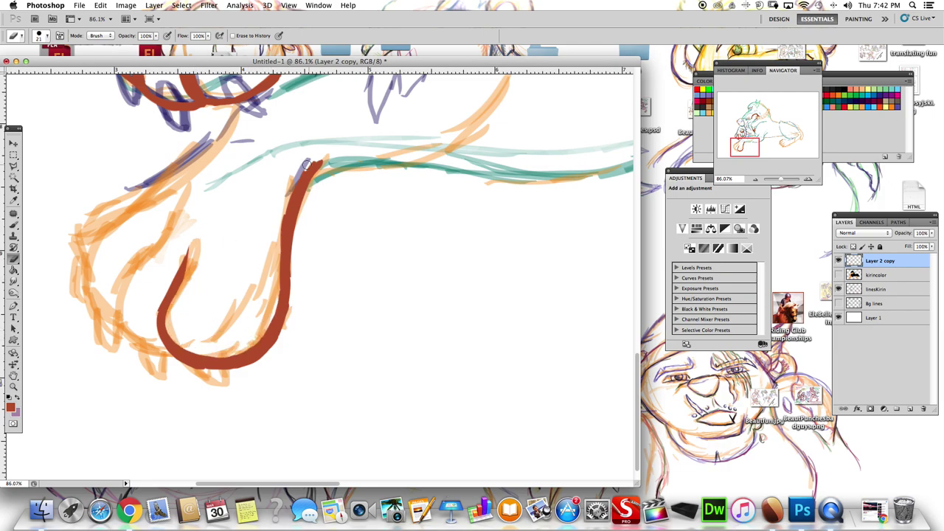
{"action": "left_click", "coordinate": [838, 274]}
{"action": "key", "text": "b"}
Outline the lower paw's top and bottom-left edges in red-brown
{"action": "mouse_move", "coordinate": [387, 158]}
{"action": "left_mouse_down"}
{"action": "mouse_move", "coordinate": [297, 196]}
{"action": "mouse_move", "coordinate": [370, 153]}
{"action": "left_mouse_up"}
{"action": "key", "text": "e"}
{"action": "key", "text": "b"}
{"action": "mouse_move", "coordinate": [170, 351]}
{"action": "left_mouse_down"}
{"action": "mouse_move", "coordinate": [124, 336]}
{"action": "mouse_move", "coordinate": [153, 254]}
{"action": "left_mouse_up"}
{"action": "left_click", "coordinate": [838, 274]}
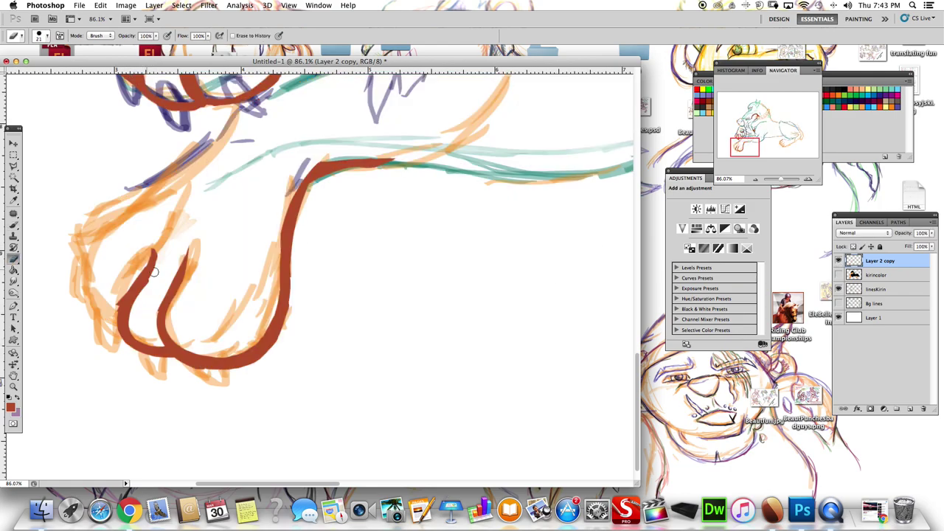
{"action": "key", "text": "ctrl+alt+z"}
{"action": "key", "text": "ctrl+alt+z"}
Redraw thin red-brown toe lines on the lower paw and bring both front paws into view
{"action": "mouse_move", "coordinate": [118, 332]}
{"action": "left_mouse_down"}
{"action": "mouse_move", "coordinate": [175, 218]}
{"action": "mouse_move", "coordinate": [151, 254]}
{"action": "left_mouse_up"}
{"action": "key", "text": "e"}
{"action": "key", "text": "b"}
{"action": "mouse_move", "coordinate": [112, 326]}
{"action": "left_mouse_down"}
{"action": "mouse_move", "coordinate": [89, 298]}
{"action": "mouse_move", "coordinate": [83, 249]}
{"action": "mouse_move", "coordinate": [170, 165]}
{"action": "left_mouse_up"}
{"action": "left_click", "coordinate": [838, 274]}
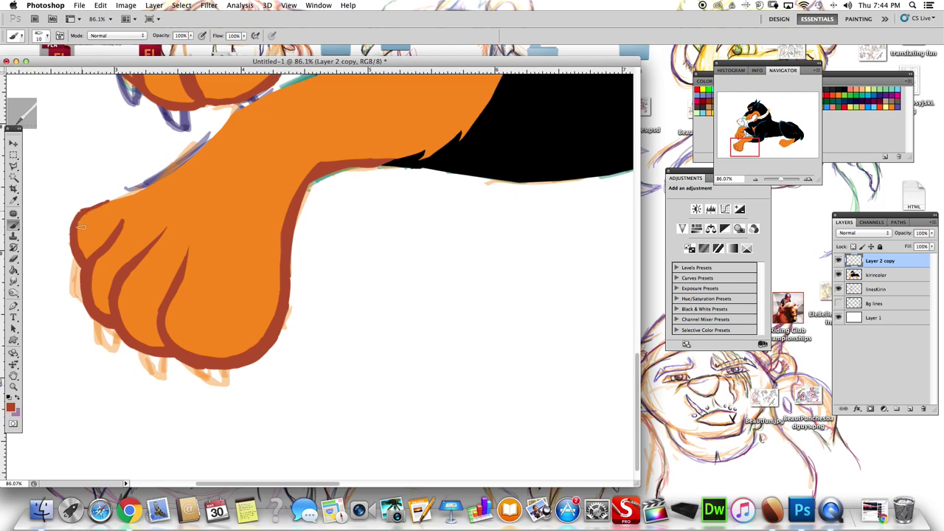
{"action": "key", "text": "e"}
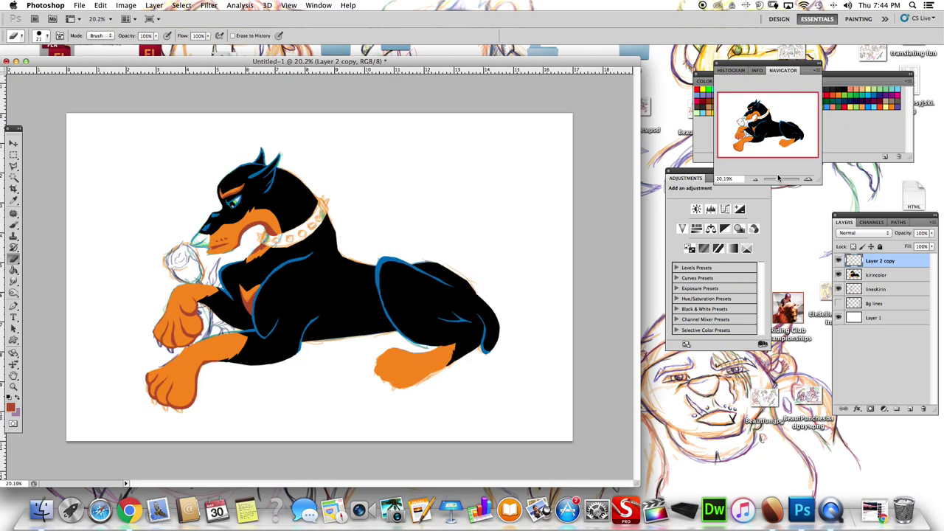
{"action": "left_click_drag", "start_coordinate": [57, 215], "coordinate": [279, 267]}
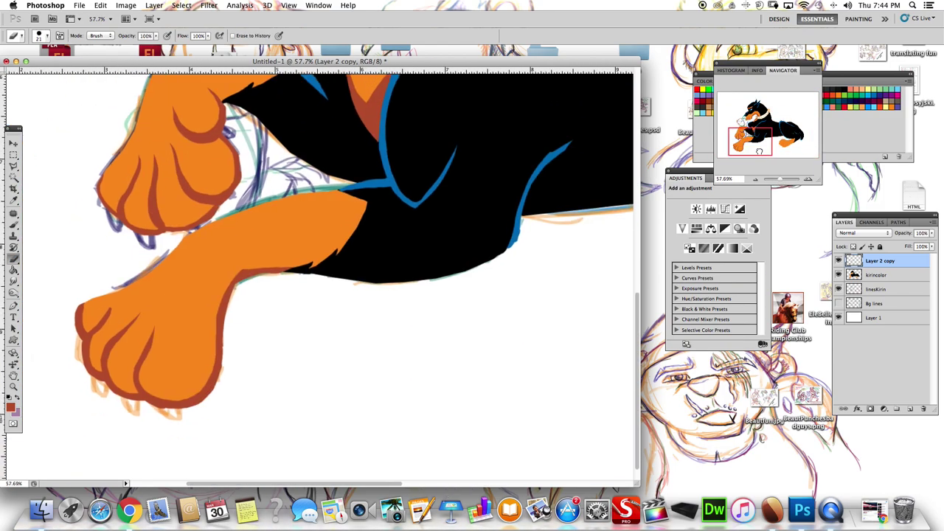
Paint dark red shading along the orange front paw's underside and lower curve
{"action": "key", "text": "b"}
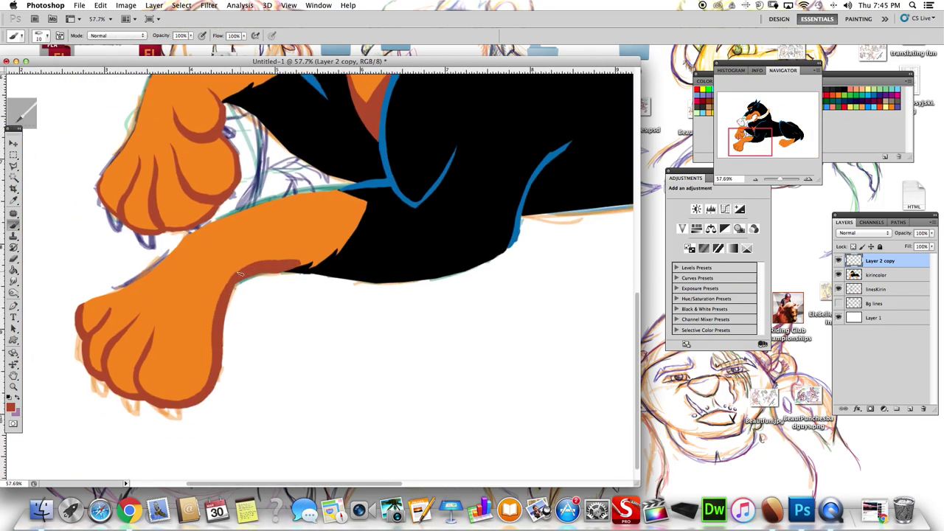
{"action": "key", "text": "e"}
{"action": "mouse_move", "coordinate": [783, 179]}
{"action": "left_mouse_down"}
{"action": "mouse_move", "coordinate": [774, 179]}
{"action": "mouse_move", "coordinate": [793, 145]}
{"action": "left_mouse_up"}
{"action": "left_click", "coordinate": [839, 274]}
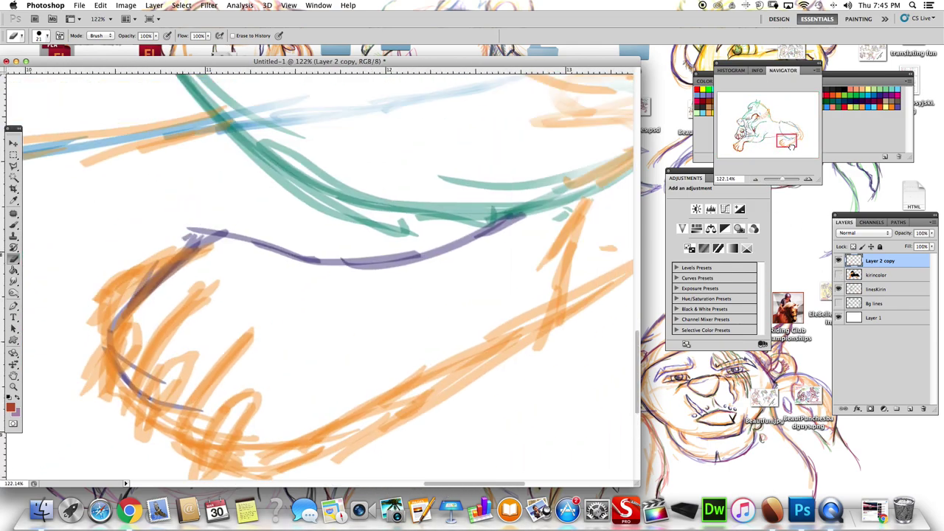
{"action": "key", "text": "b"}
{"action": "left_click_drag", "start_coordinate": [243, 399], "coordinate": [485, 261]}
{"action": "left_click", "coordinate": [838, 275]}
{"action": "left_click_drag", "start_coordinate": [310, 379], "coordinate": [212, 397]}
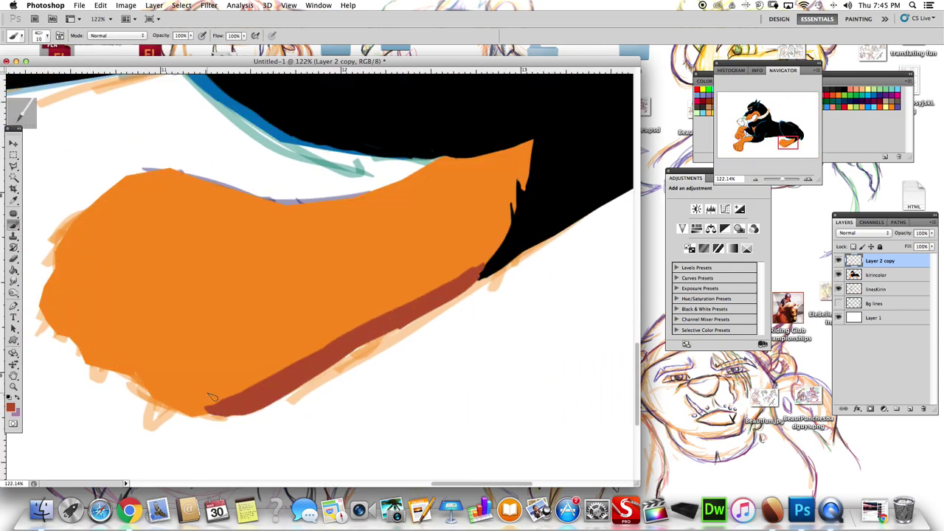
{"action": "left_click_drag", "start_coordinate": [129, 373], "coordinate": [218, 429]}
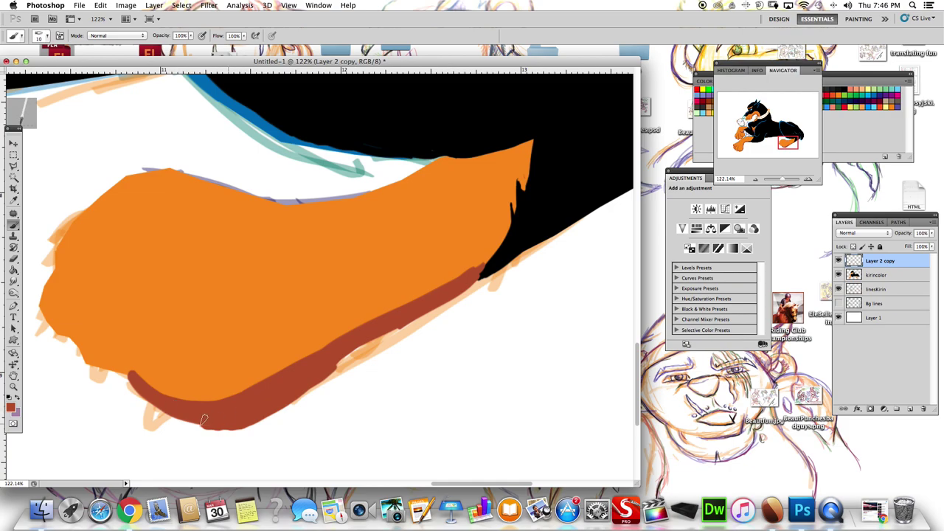
Trim the dark red band, then paint the paw's left edge and three dark red toe lines
{"action": "key", "text": "e"}
{"action": "left_click_drag", "start_coordinate": [306, 391], "coordinate": [363, 356]}
{"action": "key", "text": "b"}
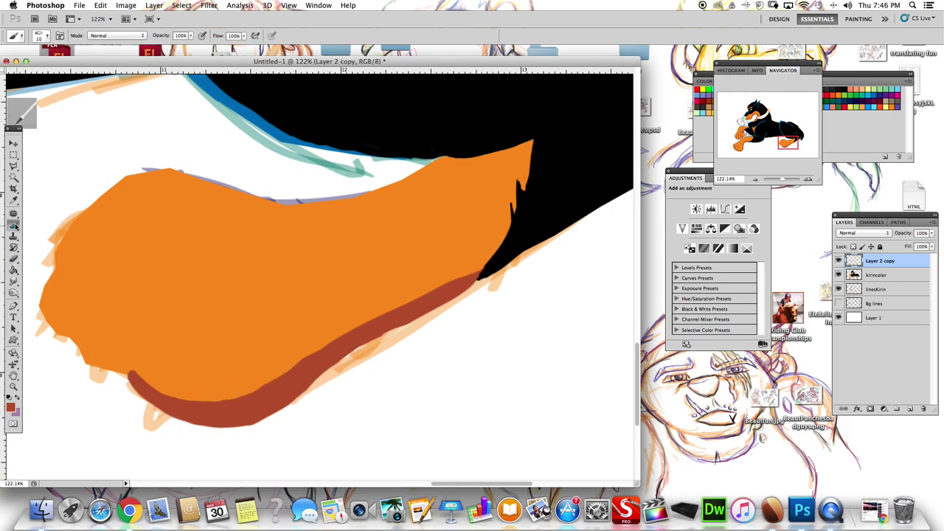
{"action": "mouse_move", "coordinate": [129, 375]}
{"action": "left_mouse_down"}
{"action": "mouse_move", "coordinate": [75, 341]}
{"action": "mouse_move", "coordinate": [50, 271]}
{"action": "left_mouse_up"}
{"action": "mouse_move", "coordinate": [130, 370]}
{"action": "left_mouse_down"}
{"action": "mouse_move", "coordinate": [148, 317]}
{"action": "mouse_move", "coordinate": [226, 257]}
{"action": "left_mouse_up"}
{"action": "mouse_move", "coordinate": [82, 340]}
{"action": "left_mouse_down"}
{"action": "mouse_move", "coordinate": [100, 280]}
{"action": "mouse_move", "coordinate": [179, 230]}
{"action": "left_mouse_up"}
{"action": "left_click_drag", "start_coordinate": [53, 282], "coordinate": [127, 213]}
{"action": "left_click_drag", "start_coordinate": [140, 174], "coordinate": [56, 248]}
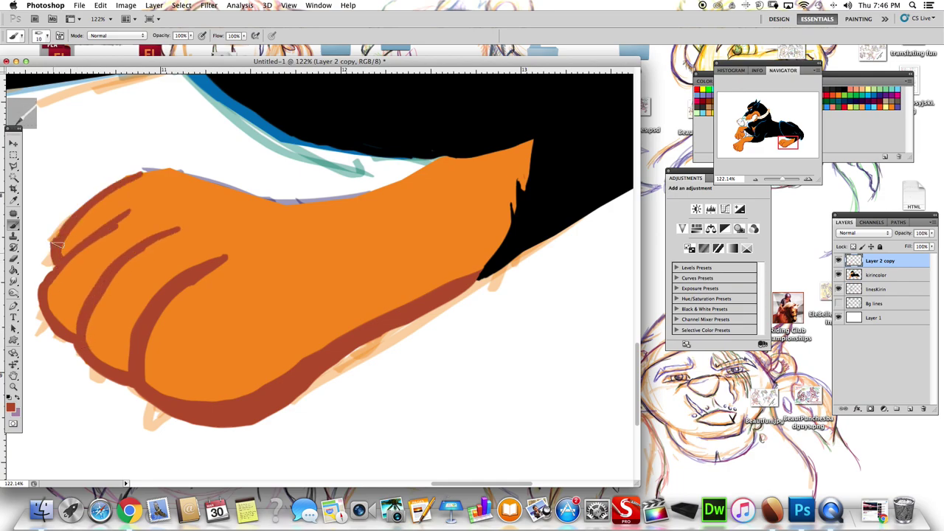
{"action": "key", "text": "e"}
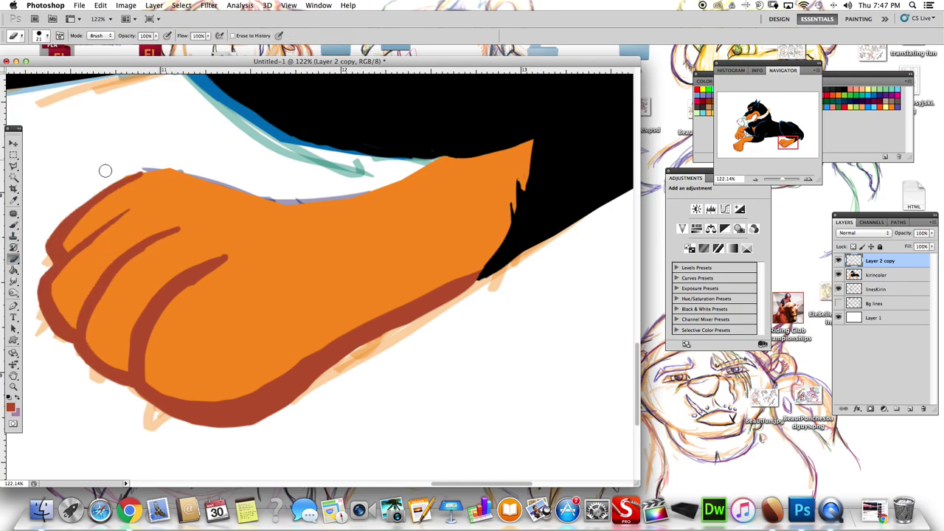
Lasso the muzzle tip, fill it red-brown, and deselect
{"action": "left_click_drag", "start_coordinate": [194, 252], "coordinate": [28, 229]}
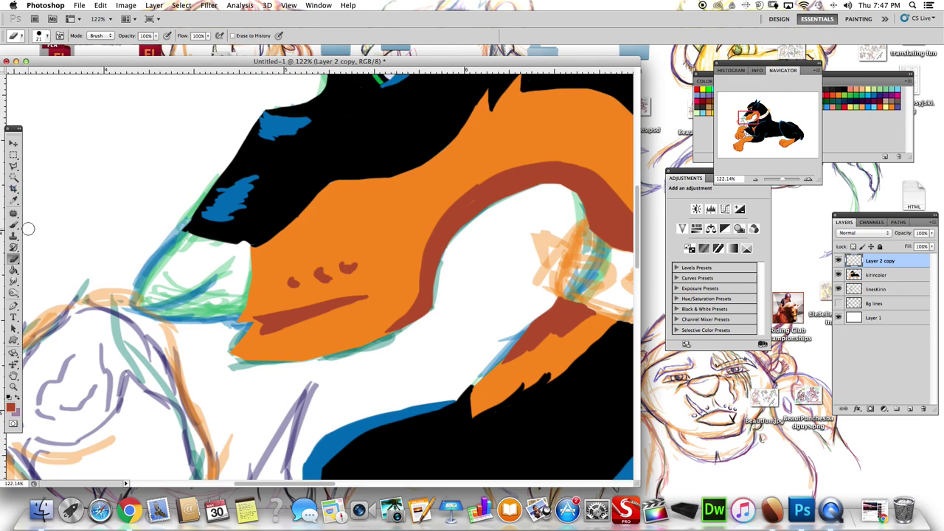
{"action": "key", "text": "l"}
{"action": "left_click_drag", "start_coordinate": [208, 318], "coordinate": [252, 240]}
{"action": "key", "text": "alt+BackSpace"}
{"action": "left_click", "coordinate": [182, 5]}
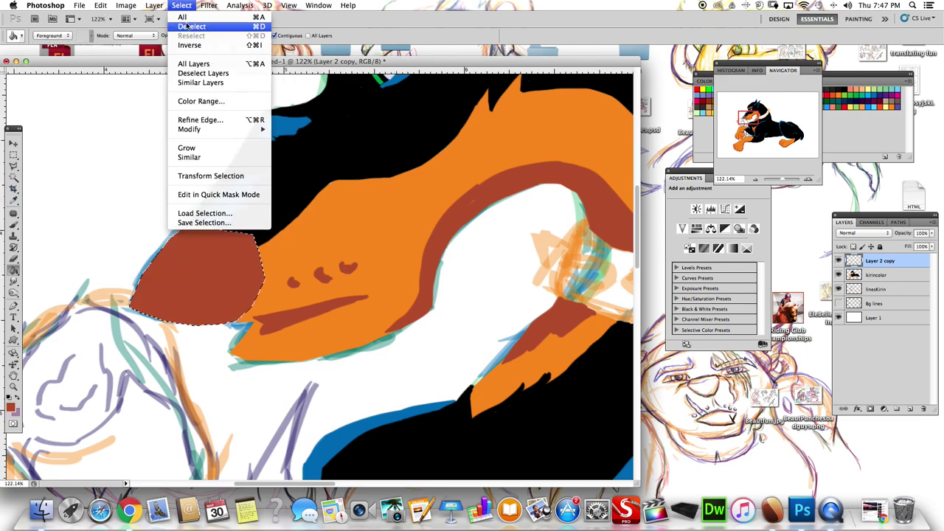
{"action": "left_click", "coordinate": [193, 29]}
Undo a stray mark and paint a dark brown line shading the muzzle's underside
{"action": "key", "text": "e"}
{"action": "key", "text": "b"}
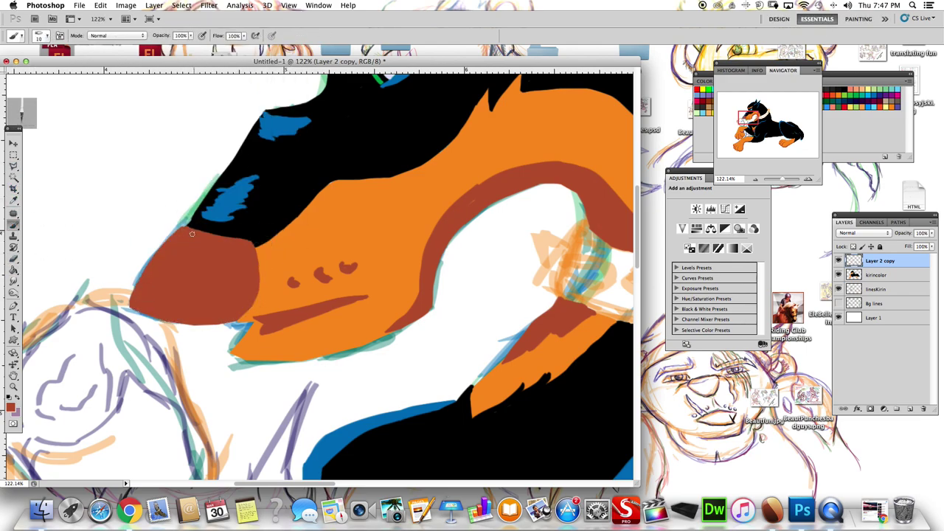
{"action": "left_click_drag", "start_coordinate": [155, 298], "coordinate": [221, 292]}
{"action": "left_click", "coordinate": [101, 5]}
{"action": "left_click", "coordinate": [118, 34]}
{"action": "key", "text": "i"}
{"action": "left_click", "coordinate": [11, 407]}
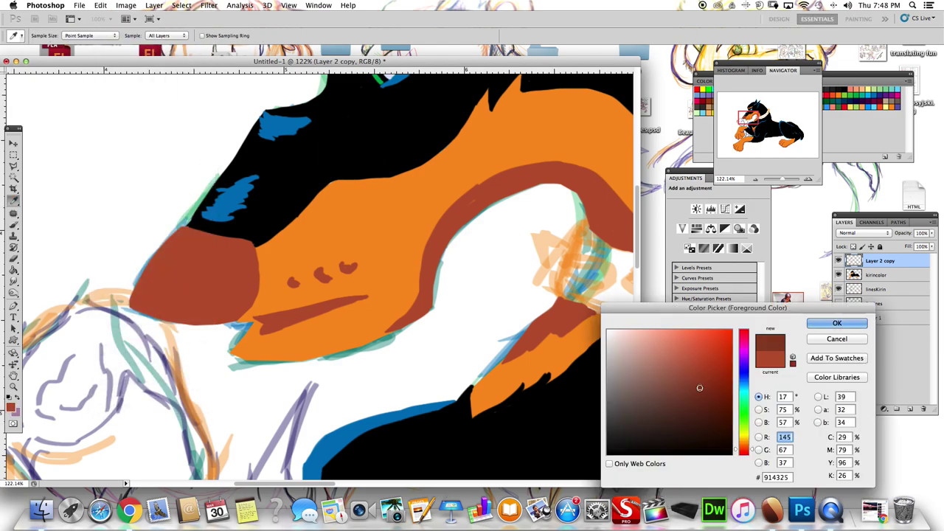
{"action": "left_click", "coordinate": [836, 323]}
{"action": "key", "text": "b"}
{"action": "left_click_drag", "start_coordinate": [142, 295], "coordinate": [230, 255]}
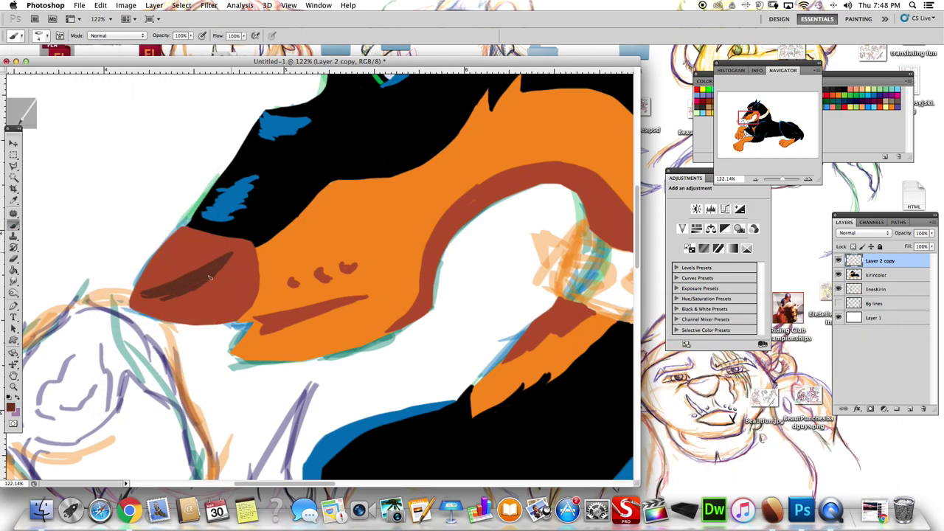
{"action": "left_click", "coordinate": [158, 256], "text": "alt"}
{"action": "scroll", "coordinate": [231, 262], "scroll_direction": "down", "scroll_amount": 5}
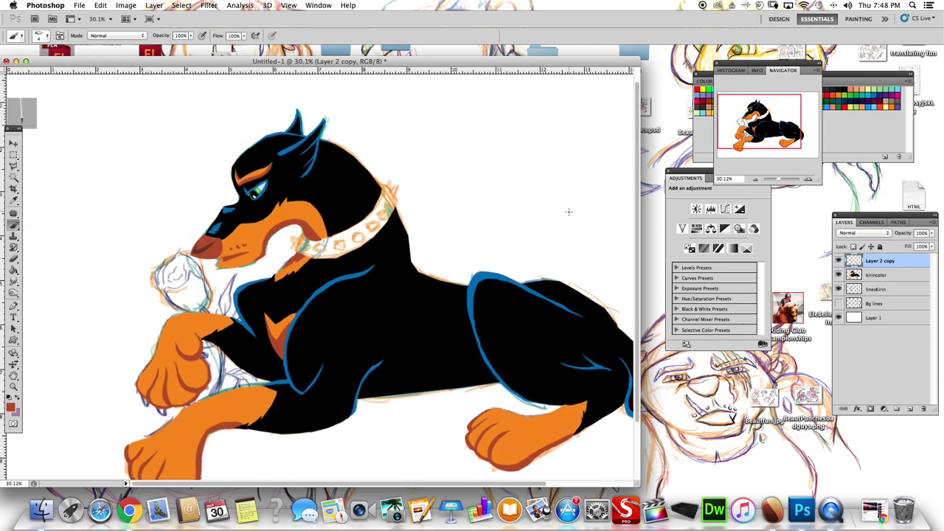
{"action": "scroll", "coordinate": [339, 216], "scroll_direction": "up", "scroll_amount": 5}
Lasso the collar outline, fill it green, and deselect
{"action": "key", "text": "l"}
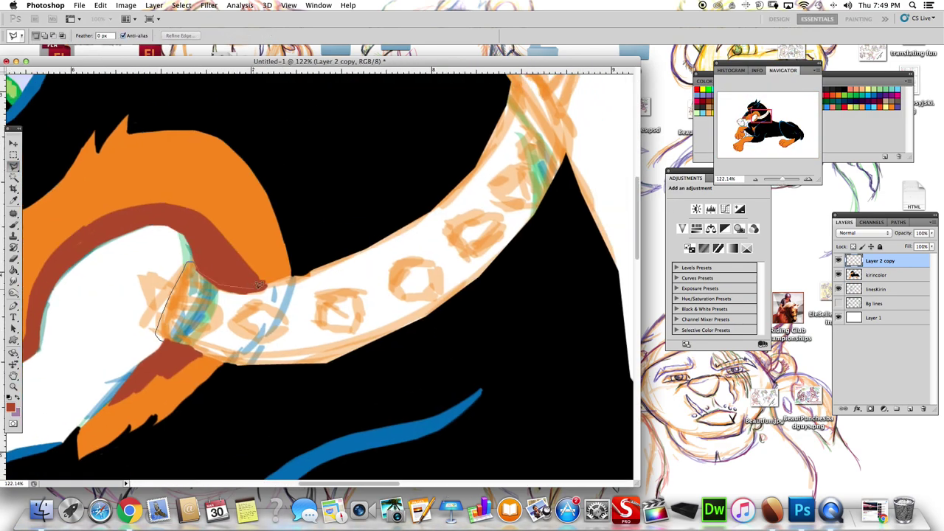
{"action": "left_click_drag", "start_coordinate": [259, 284], "coordinate": [507, 146]}
{"action": "left_click_drag", "start_coordinate": [570, 197], "coordinate": [268, 359]}
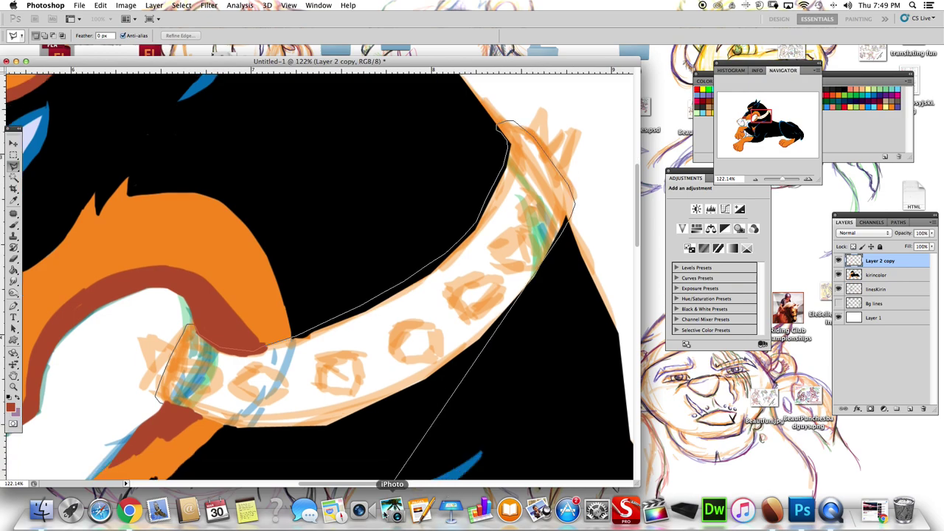
{"action": "left_click_drag", "start_coordinate": [167, 333], "coordinate": [168, 331]}
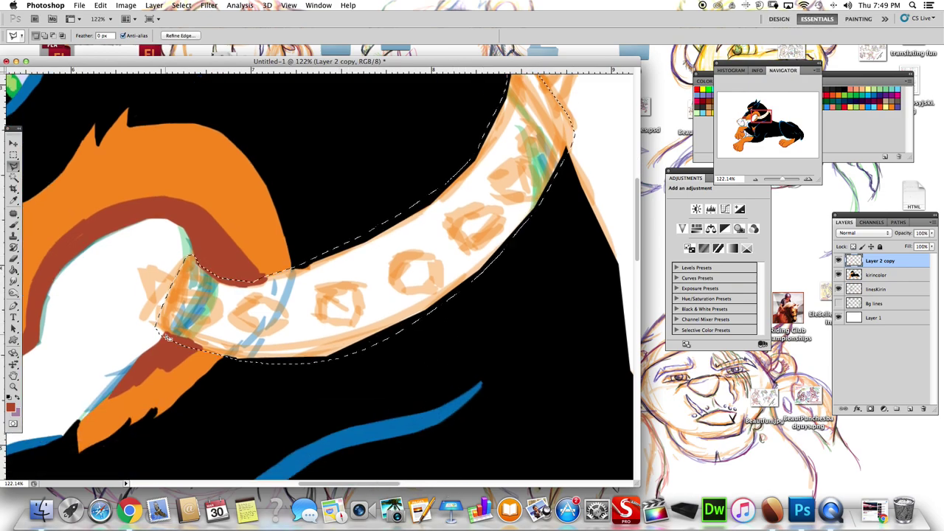
{"action": "key", "text": "alt+BackSpace"}
{"action": "key", "text": "b"}
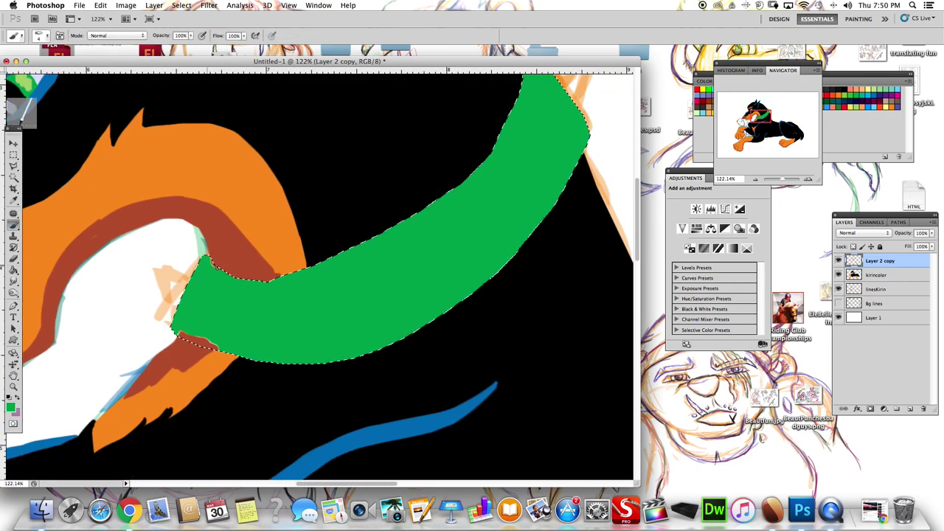
{"action": "key", "text": "ctrl+d"}
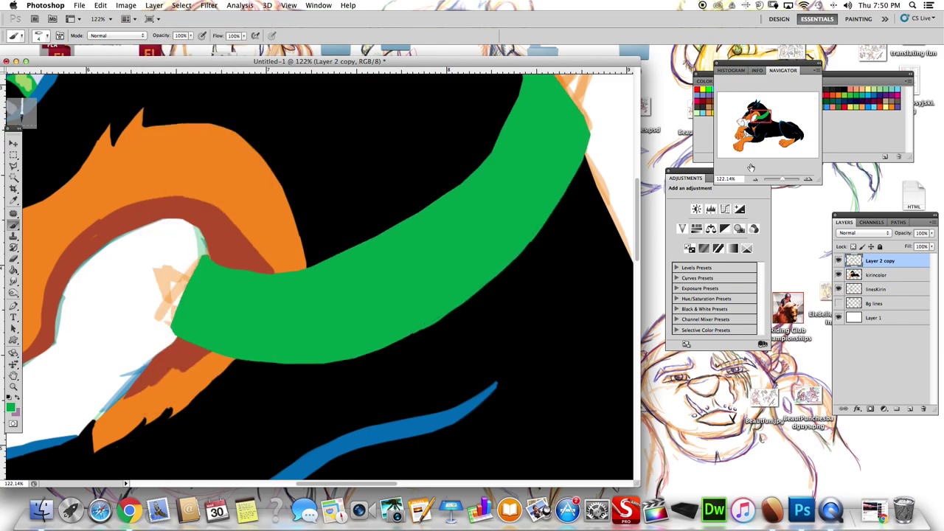
Tidy the green collar's outer and top edges, then compare with the layer toggled
{"action": "key", "text": "e"}
{"action": "scroll", "coordinate": [435, 325], "scroll_direction": "up", "scroll_amount": 5}
{"action": "left_click_drag", "start_coordinate": [487, 251], "coordinate": [474, 120]}
{"action": "key", "text": "b"}
{"action": "left_click_drag", "start_coordinate": [502, 157], "coordinate": [508, 172]}
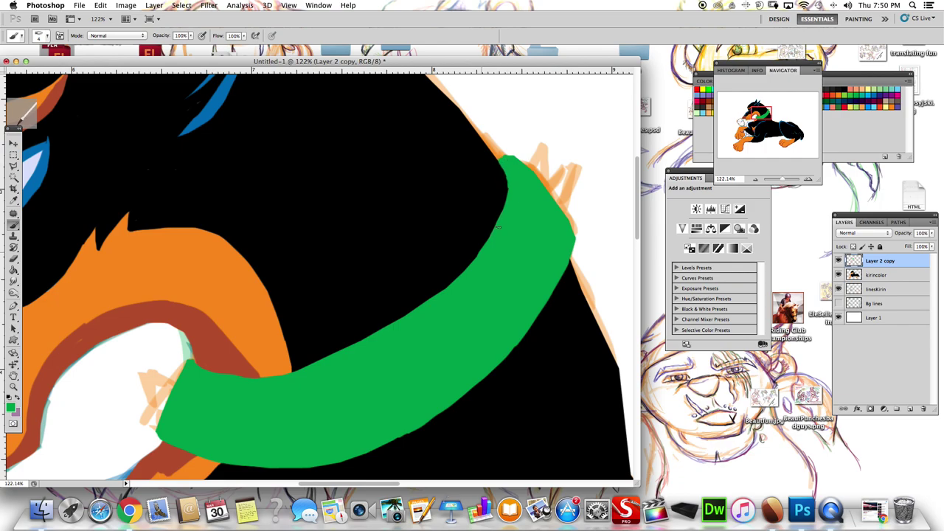
{"action": "key", "text": "e"}
{"action": "key", "text": "b"}
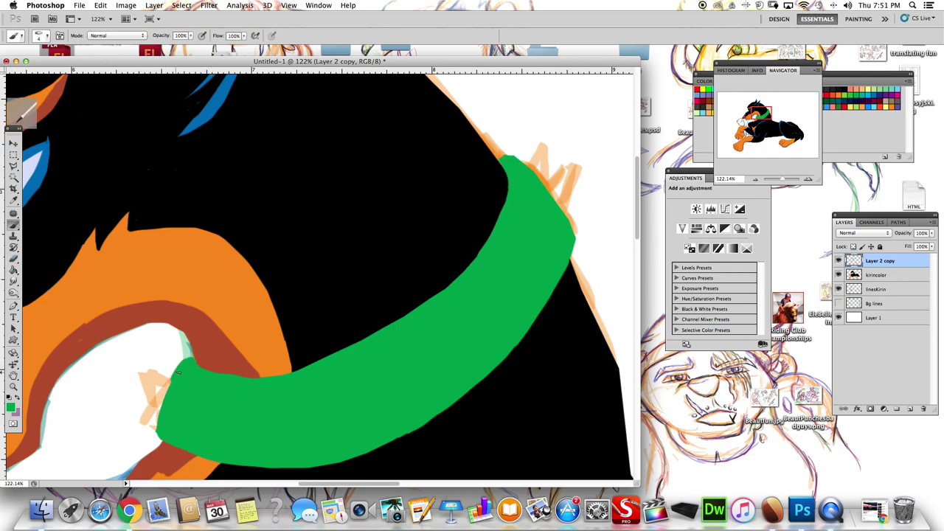
{"action": "key", "text": "ctrl+0"}
{"action": "left_click", "coordinate": [838, 260]}
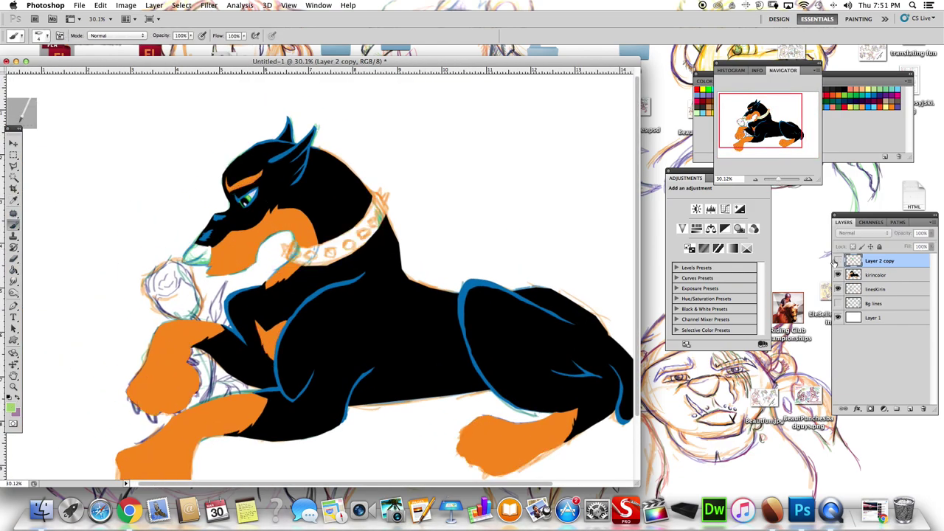
{"action": "left_click", "coordinate": [838, 261]}
{"action": "key", "text": "ctrl+plus"}
{"action": "key", "text": "ctrl+plus"}
{"action": "key", "text": "ctrl+plus"}
{"action": "key", "text": "ctrl+plus"}
Brush a light-green highlight stripe along the length of the collar
{"action": "mouse_move", "coordinate": [154, 300]}
{"action": "left_mouse_down"}
{"action": "mouse_move", "coordinate": [243, 297]}
{"action": "mouse_move", "coordinate": [306, 281]}
{"action": "mouse_move", "coordinate": [413, 190]}
{"action": "left_mouse_up"}
{"action": "left_click_drag", "start_coordinate": [303, 291], "coordinate": [427, 140]}
{"action": "left_click_drag", "start_coordinate": [200, 317], "coordinate": [332, 277]}
{"action": "left_click", "coordinate": [39, 35]}
{"action": "double_click", "coordinate": [98, 53]}
{"action": "mouse_move", "coordinate": [137, 328]}
{"action": "left_mouse_down"}
{"action": "mouse_move", "coordinate": [151, 299]}
{"action": "mouse_move", "coordinate": [169, 299]}
{"action": "mouse_move", "coordinate": [137, 338]}
{"action": "left_mouse_up"}
With a size 7 brush, narrow the light-green stripe using darker green
{"action": "left_click", "coordinate": [40, 35]}
{"action": "double_click", "coordinate": [30, 62]}
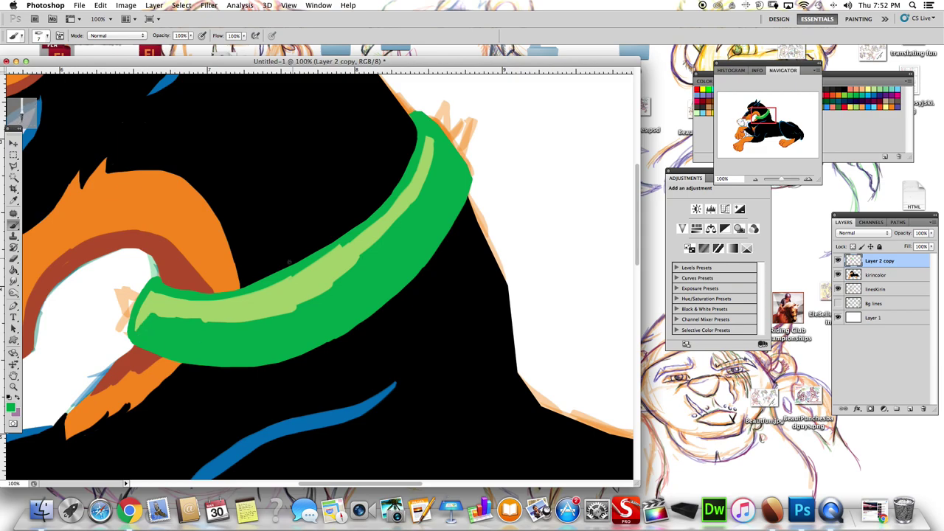
{"action": "mouse_move", "coordinate": [235, 287]}
{"action": "left_mouse_down"}
{"action": "mouse_move", "coordinate": [340, 254]}
{"action": "mouse_move", "coordinate": [424, 153]}
{"action": "left_mouse_up"}
{"action": "left_click_drag", "start_coordinate": [432, 135], "coordinate": [310, 295]}
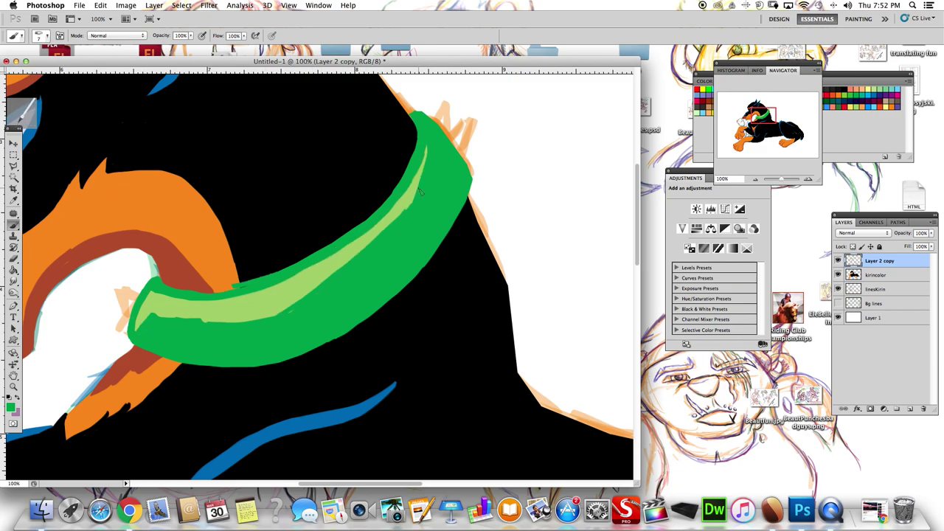
{"action": "left_click_drag", "start_coordinate": [412, 196], "coordinate": [204, 326]}
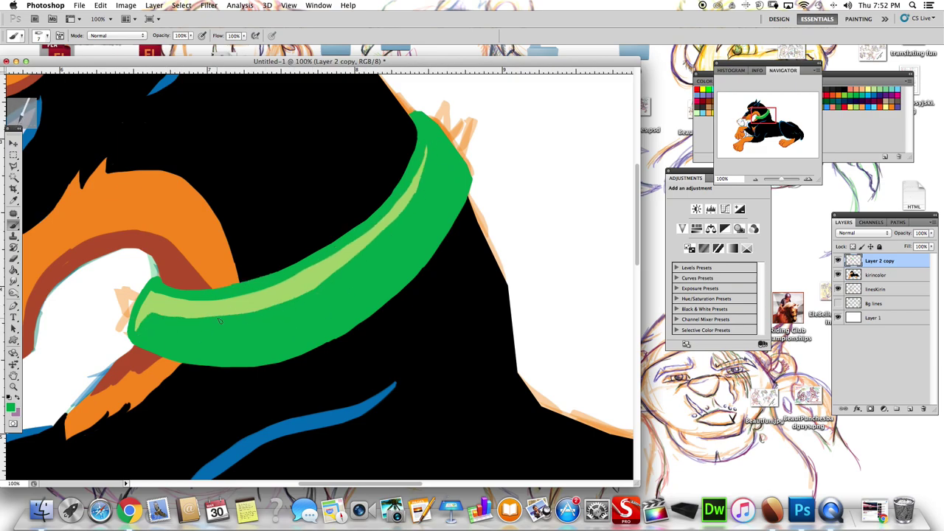
{"action": "key", "text": "super+0"}
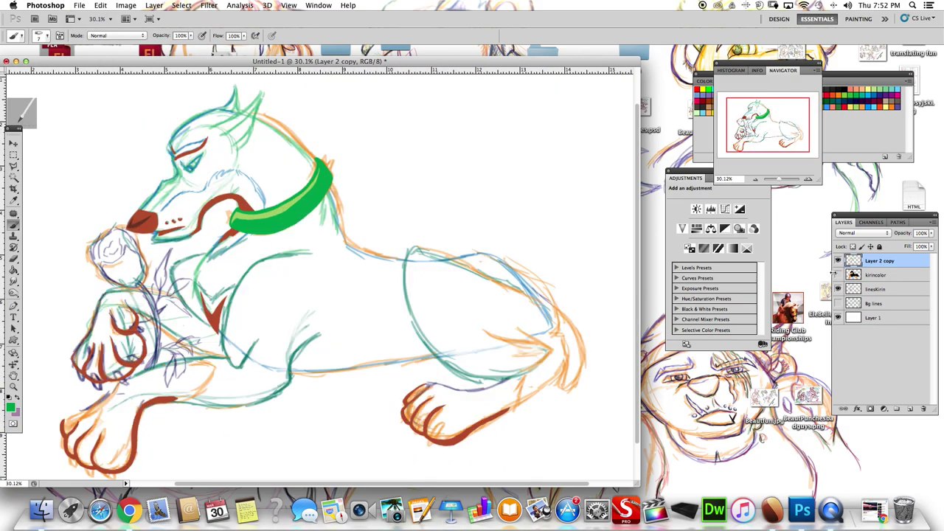
Hide the colour layer to see the sketched studs and paint a small blue stud mark
{"action": "left_click", "coordinate": [909, 409]}
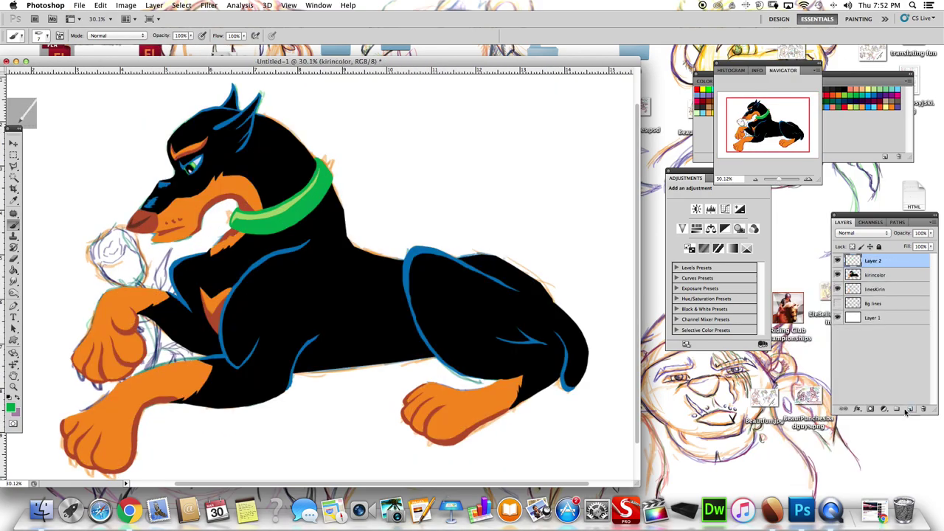
{"action": "left_click", "coordinate": [837, 275]}
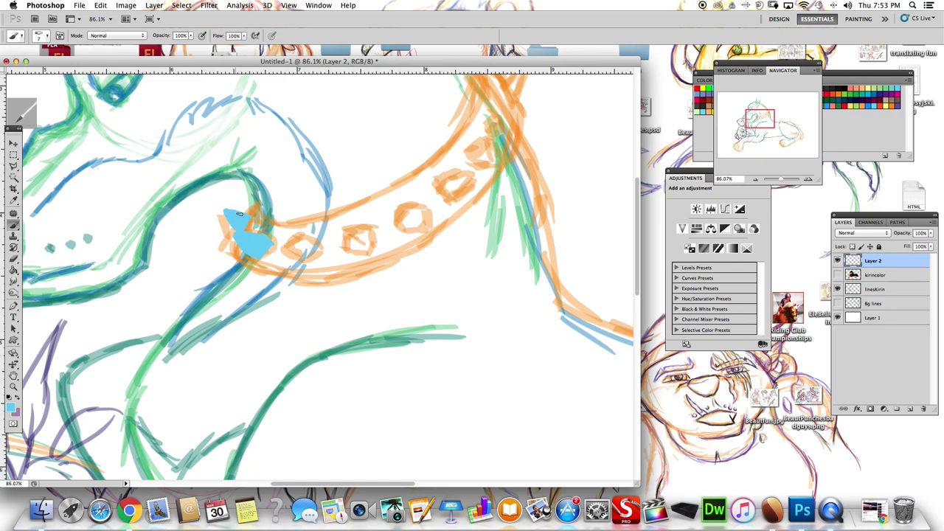
{"action": "key", "text": "e"}
{"action": "key", "text": "b"}
{"action": "left_click_drag", "start_coordinate": [281, 244], "coordinate": [322, 245]}
{"action": "key", "text": "e"}
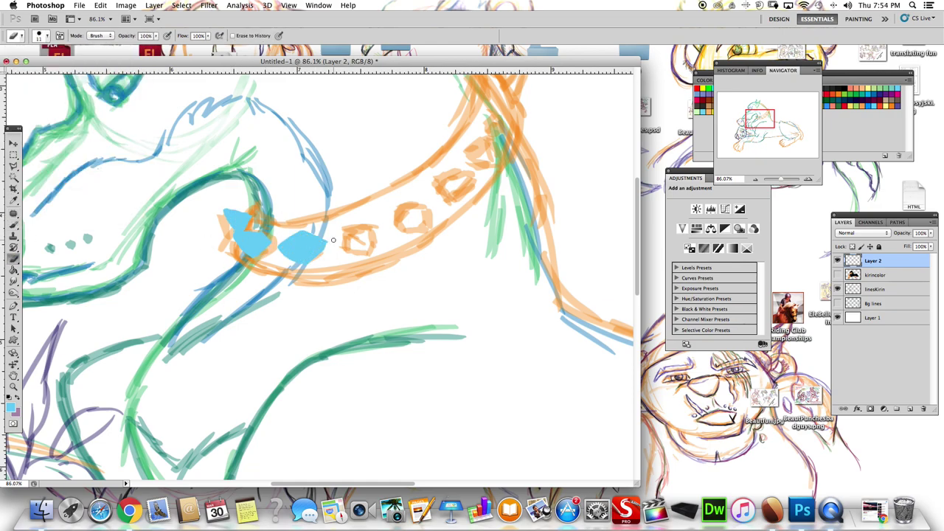
Lasso the first two collar studs and fill each with light blue
{"action": "key", "text": "l"}
{"action": "mouse_move", "coordinate": [345, 246]}
{"action": "left_mouse_down"}
{"action": "mouse_move", "coordinate": [376, 230]}
{"action": "mouse_move", "coordinate": [346, 248]}
{"action": "left_mouse_up"}
{"action": "key", "text": "alt+BackSpace"}
{"action": "mouse_move", "coordinate": [397, 223]}
{"action": "left_mouse_down"}
{"action": "mouse_move", "coordinate": [413, 201]}
{"action": "mouse_move", "coordinate": [399, 210]}
{"action": "left_mouse_up"}
{"action": "key", "text": "alt+BackSpace"}
Lasso the remaining studs up the collar and fill each light blue
{"action": "left_click_drag", "start_coordinate": [452, 174], "coordinate": [475, 183]}
{"action": "mouse_move", "coordinate": [421, 170]}
{"action": "left_mouse_down"}
{"action": "mouse_move", "coordinate": [437, 175]}
{"action": "mouse_move", "coordinate": [328, 280]}
{"action": "left_mouse_up"}
{"action": "key", "text": "alt+BackSpace"}
{"action": "left_click_drag", "start_coordinate": [368, 233], "coordinate": [361, 260]}
{"action": "key", "text": "alt+BackSpace"}
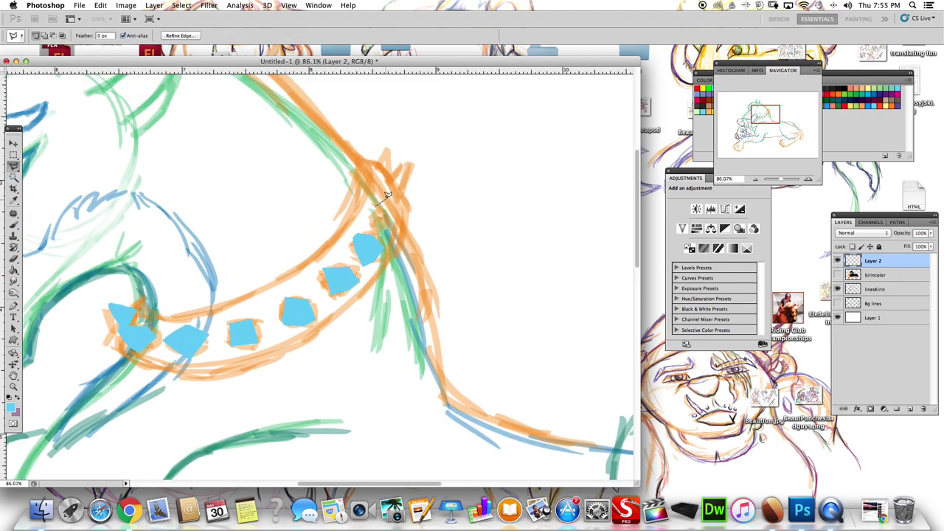
{"action": "scroll", "coordinate": [396, 210], "scroll_direction": "up", "scroll_amount": 1}
{"action": "mouse_move", "coordinate": [376, 222]}
{"action": "left_mouse_down"}
{"action": "mouse_move", "coordinate": [396, 210]}
{"action": "mouse_move", "coordinate": [393, 186]}
{"action": "left_mouse_up"}
{"action": "key", "text": "alt+BackSpace"}
{"action": "key", "text": "alt+BackSpace"}
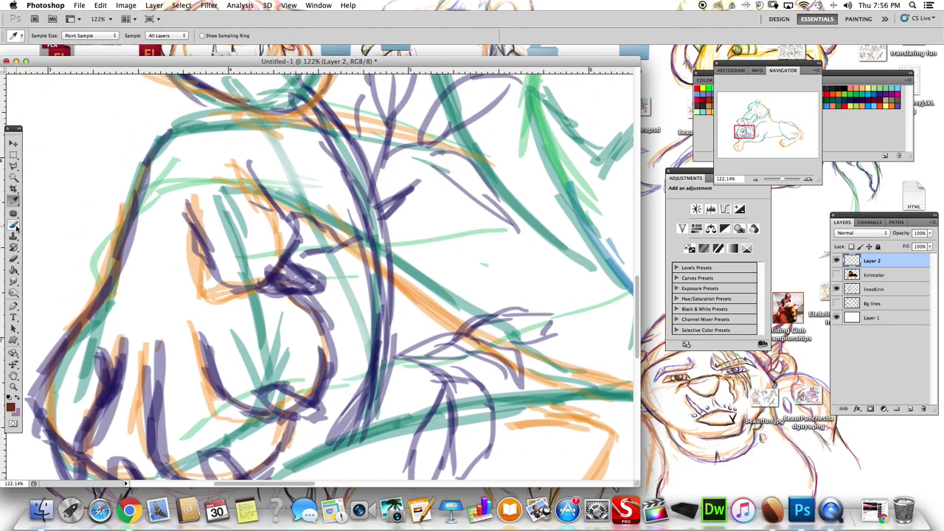
Paint a brown patch, trim it, and shape the first dark brown claw on the raised paw
{"action": "left_click", "coordinate": [14, 225]}
{"action": "left_click_drag", "start_coordinate": [262, 272], "coordinate": [293, 265]}
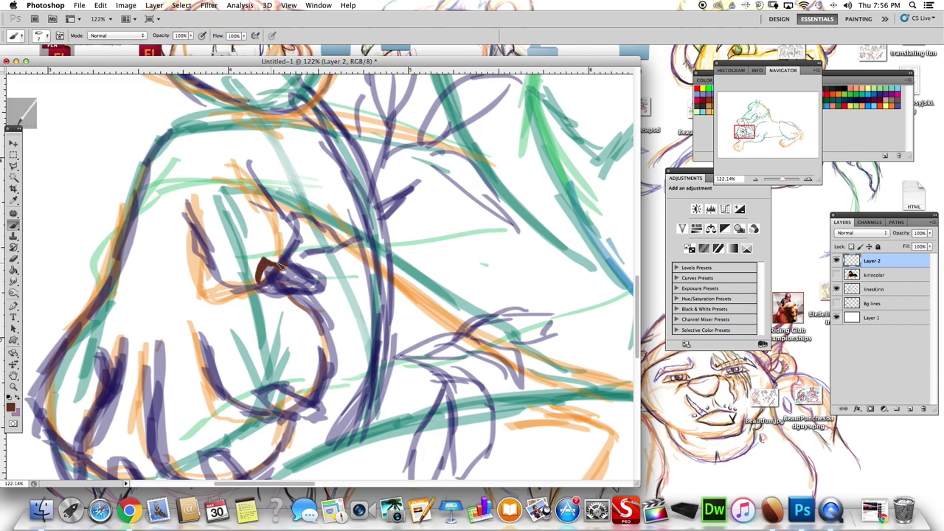
{"action": "left_click", "coordinate": [14, 259]}
{"action": "left_click_drag", "start_coordinate": [333, 290], "coordinate": [293, 302]}
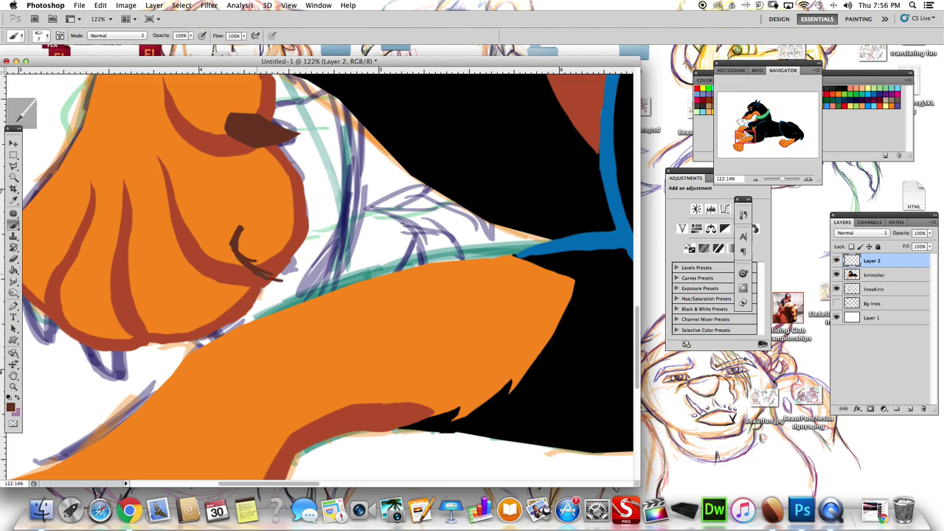
{"action": "left_click_drag", "start_coordinate": [265, 275], "coordinate": [313, 268]}
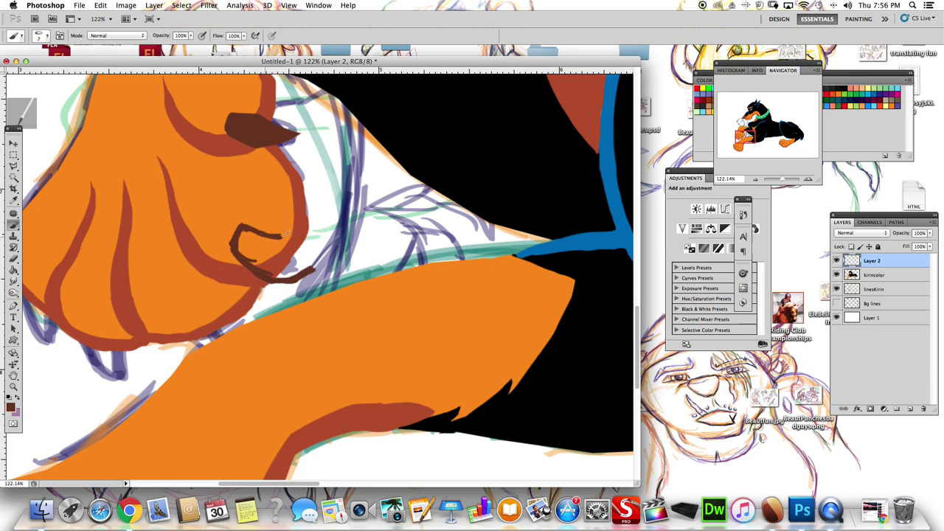
{"action": "mouse_move", "coordinate": [287, 233]}
{"action": "left_mouse_down"}
{"action": "mouse_move", "coordinate": [317, 267]}
{"action": "mouse_move", "coordinate": [250, 244]}
{"action": "mouse_move", "coordinate": [292, 254]}
{"action": "left_mouse_up"}
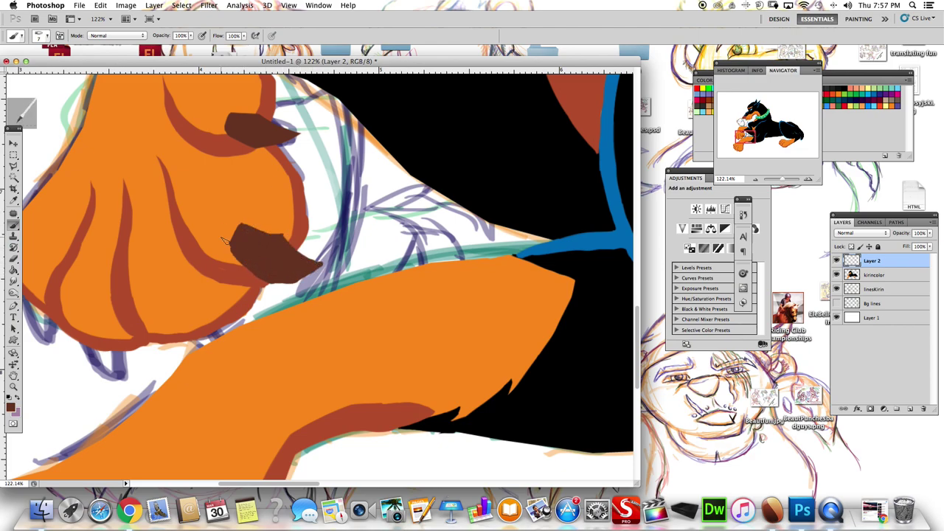
Tidy the first claw and paint a second dark brown claw on the paw
{"action": "key", "text": "e"}
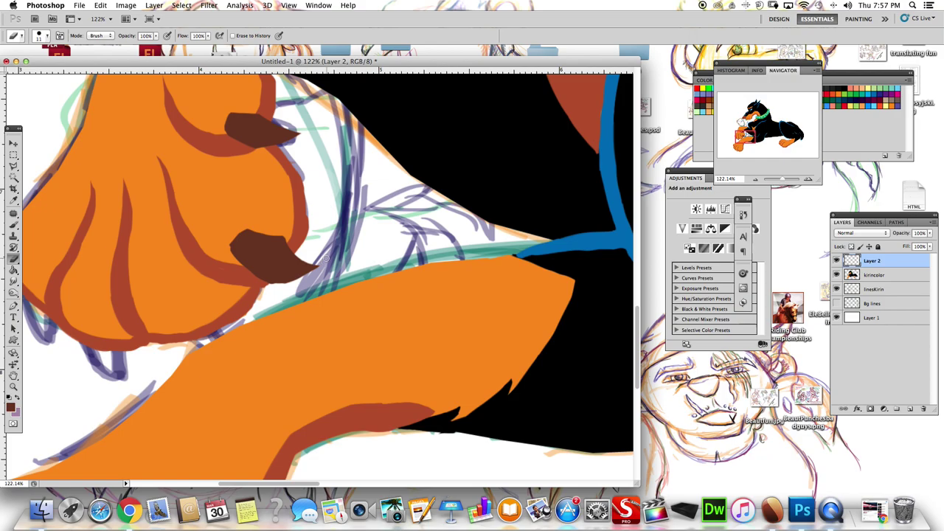
{"action": "scroll", "coordinate": [324, 259], "scroll_direction": "down", "scroll_amount": 5}
{"action": "scroll", "coordinate": [319, 196], "scroll_direction": "up", "scroll_amount": 5}
{"action": "key", "text": "b"}
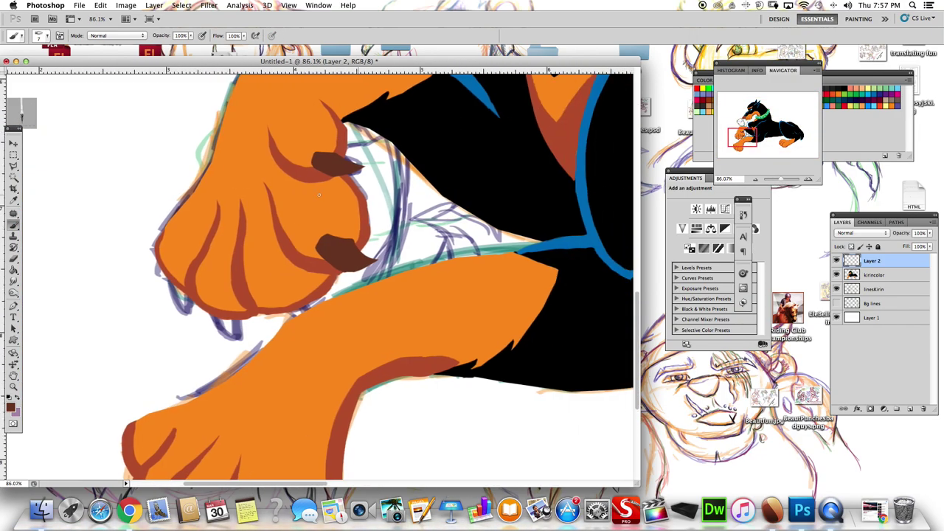
{"action": "left_click", "coordinate": [12, 259]}
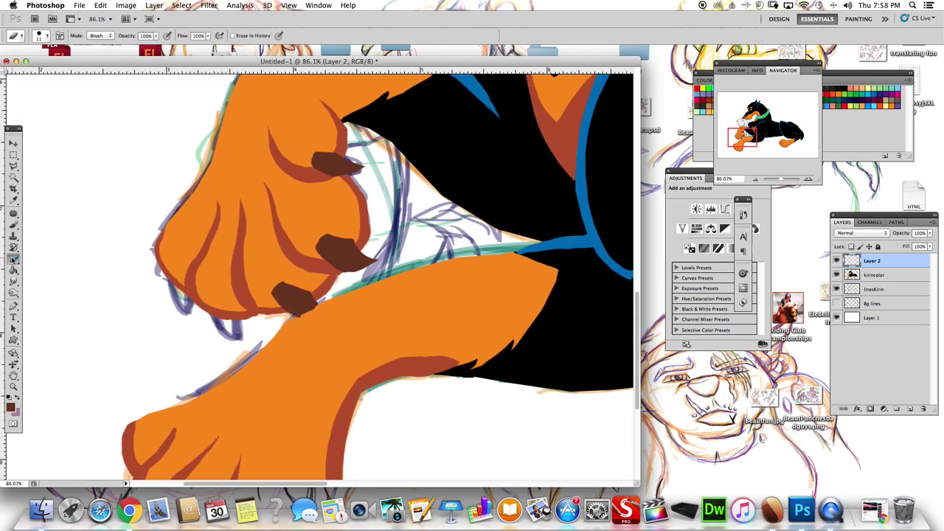
{"action": "key", "text": "b"}
{"action": "left_click_drag", "start_coordinate": [210, 298], "coordinate": [258, 345]}
{"action": "key", "text": "e"}
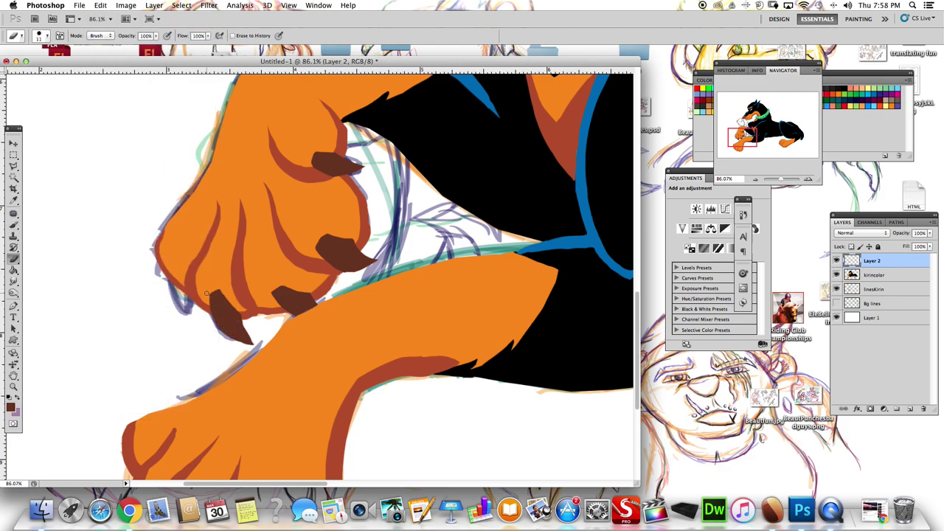
Paint a claw on the paw's left toe and add black to the claw tips
{"action": "left_click", "coordinate": [12, 227]}
{"action": "left_click_drag", "start_coordinate": [176, 268], "coordinate": [197, 310]}
{"action": "key", "text": "e"}
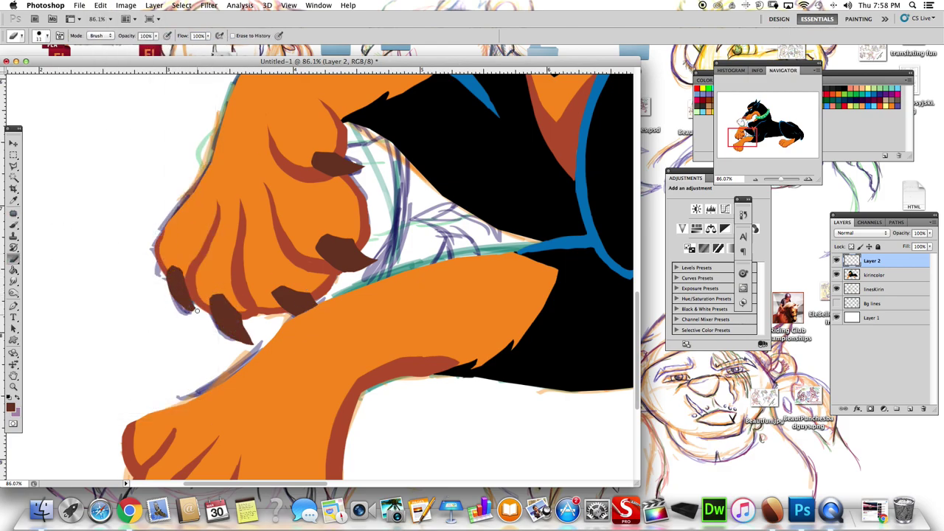
{"action": "key", "text": "b"}
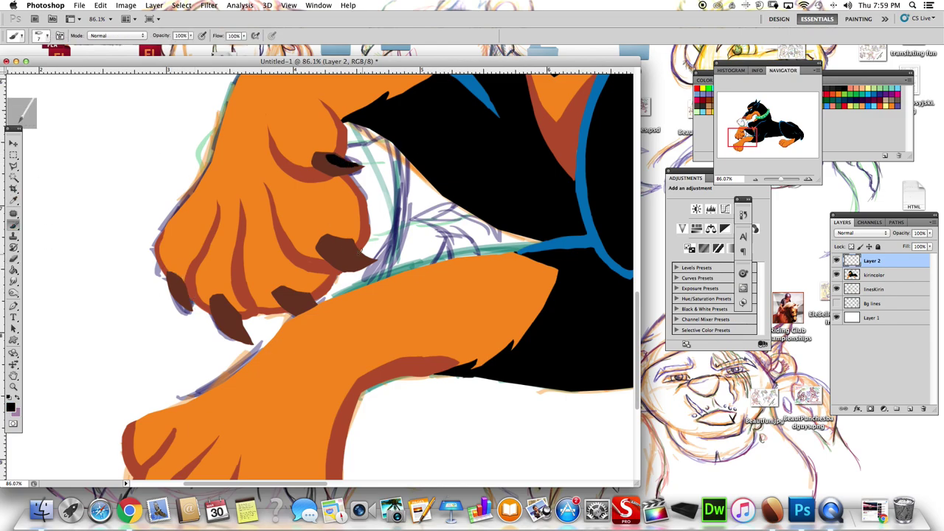
{"action": "left_click", "coordinate": [356, 265], "text": "alt"}
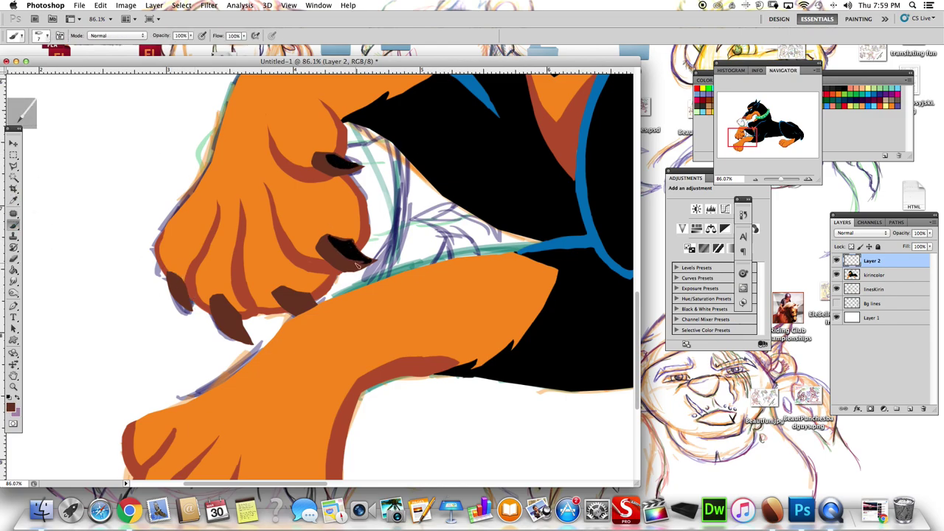
{"action": "left_click", "coordinate": [351, 257], "text": "alt"}
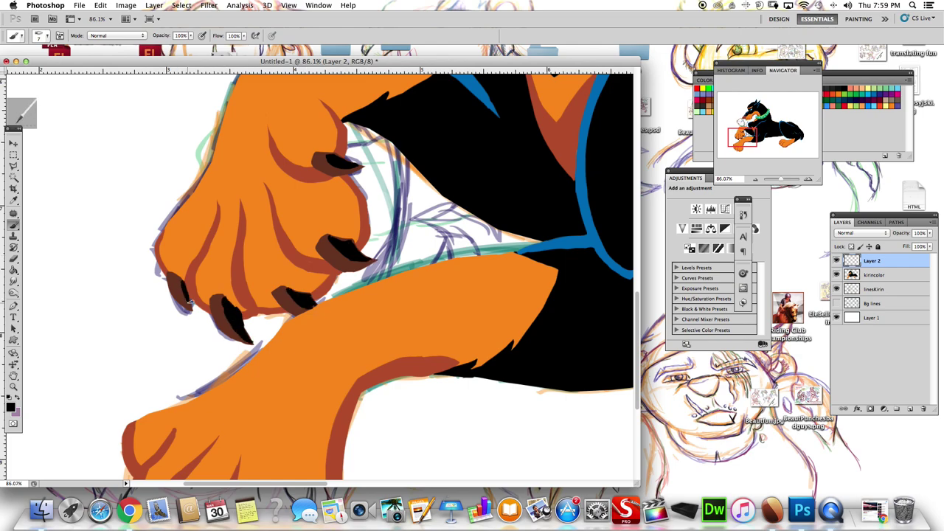
{"action": "key", "text": "e"}
{"action": "key", "text": "ctrl+0"}
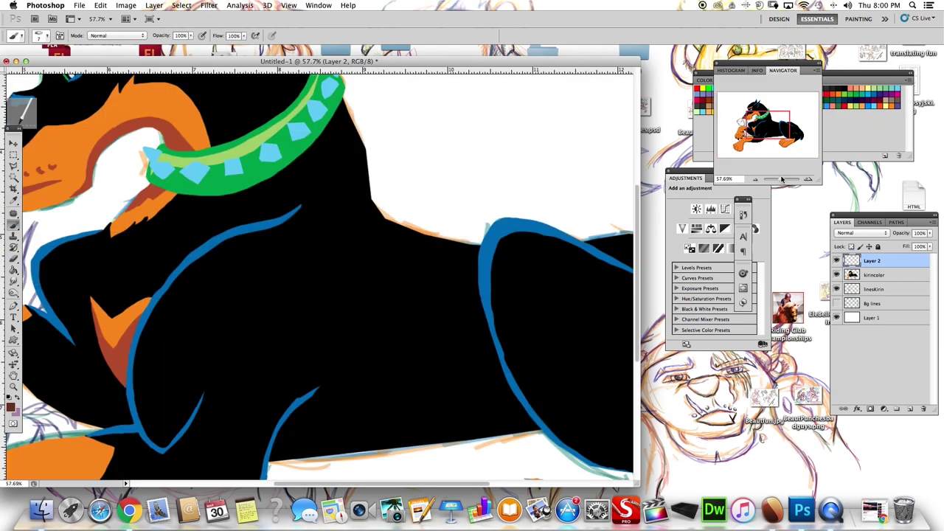
Paint dark brown claws on the lower front paw, including the left toe
{"action": "left_click_drag", "start_coordinate": [64, 200], "coordinate": [199, 168]}
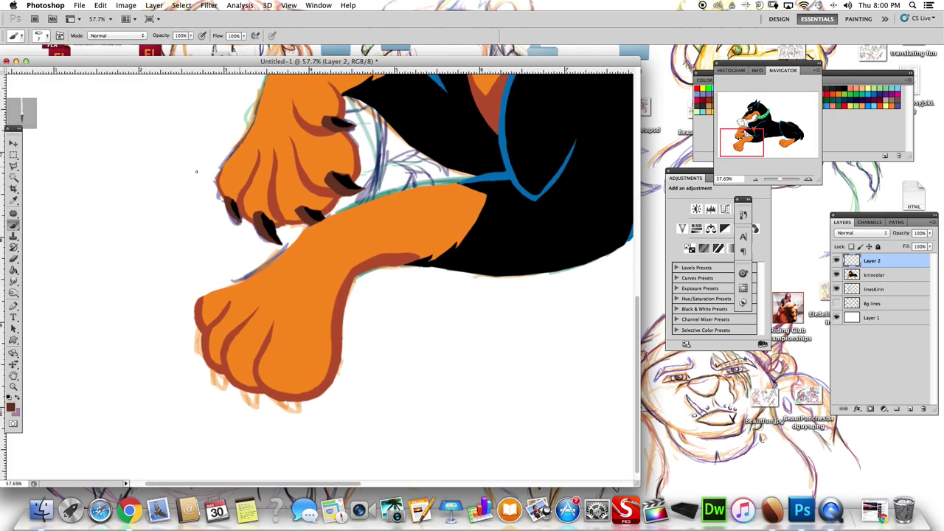
{"action": "left_click", "coordinate": [14, 223]}
{"action": "left_click_drag", "start_coordinate": [273, 404], "coordinate": [301, 422]}
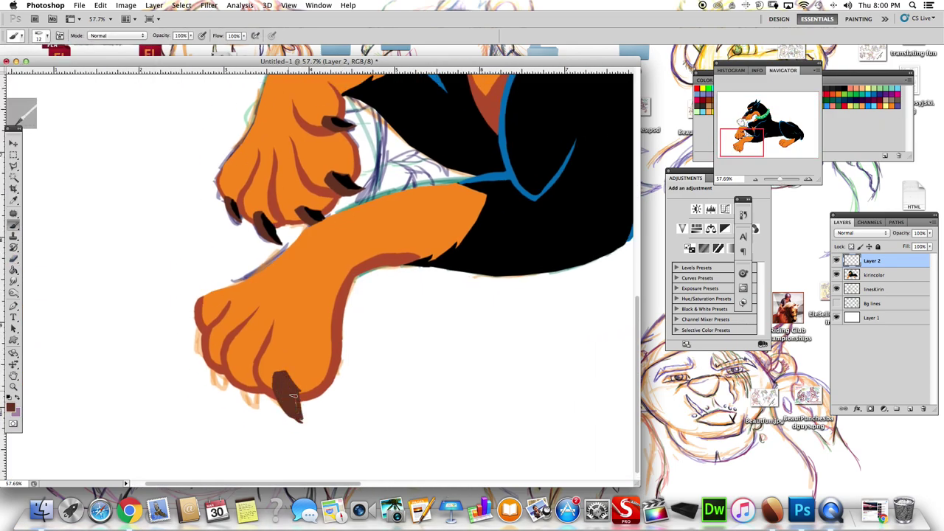
{"action": "key", "text": "e"}
{"action": "key", "text": "b"}
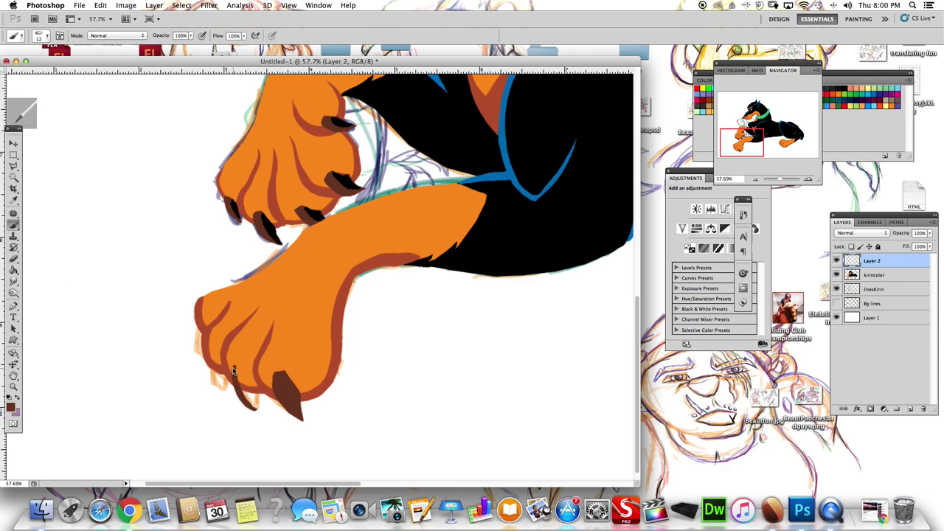
{"action": "key", "text": "e"}
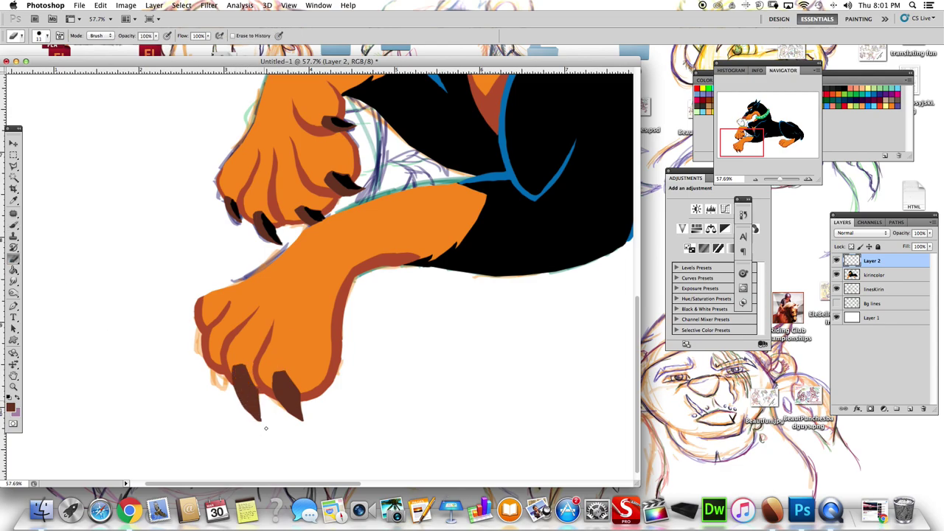
{"action": "key", "text": "b"}
{"action": "left_click_drag", "start_coordinate": [214, 390], "coordinate": [206, 318]}
Tidy the lower front paw's claws and move over to the rear paw
{"action": "key", "text": "e"}
{"action": "key", "text": "b"}
{"action": "key", "text": "e"}
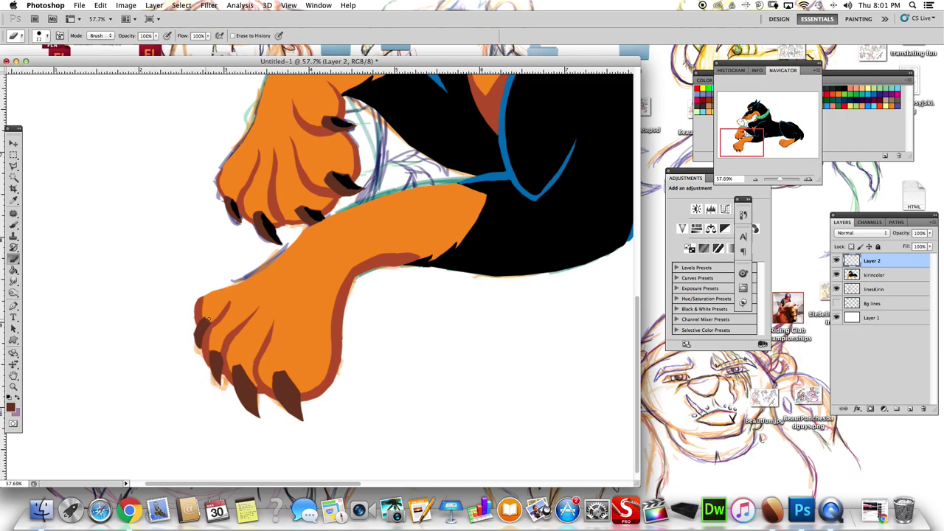
{"action": "key", "text": "b"}
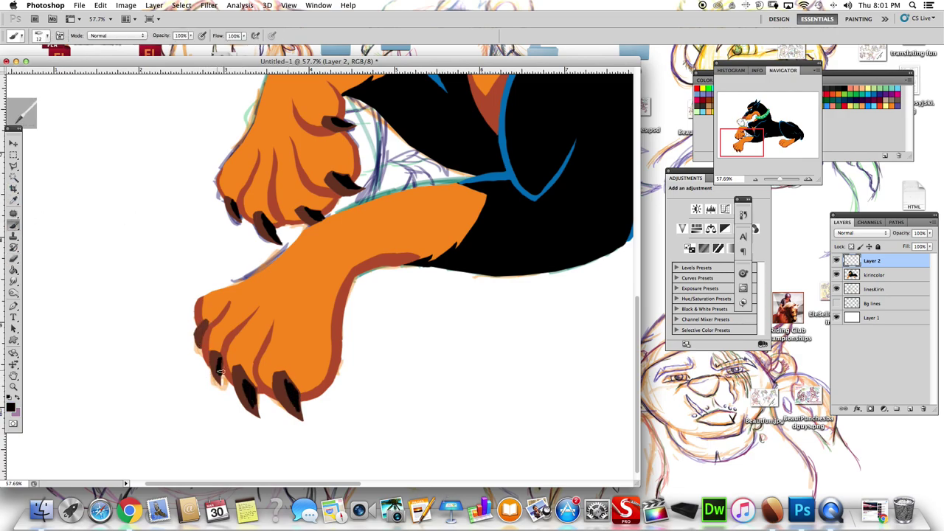
{"action": "scroll", "coordinate": [219, 371], "scroll_direction": "right", "scroll_amount": 5}
{"action": "scroll", "coordinate": [295, 332], "scroll_direction": "right", "scroll_amount": 3}
{"action": "scroll", "coordinate": [390, 298], "scroll_direction": "right", "scroll_amount": 3}
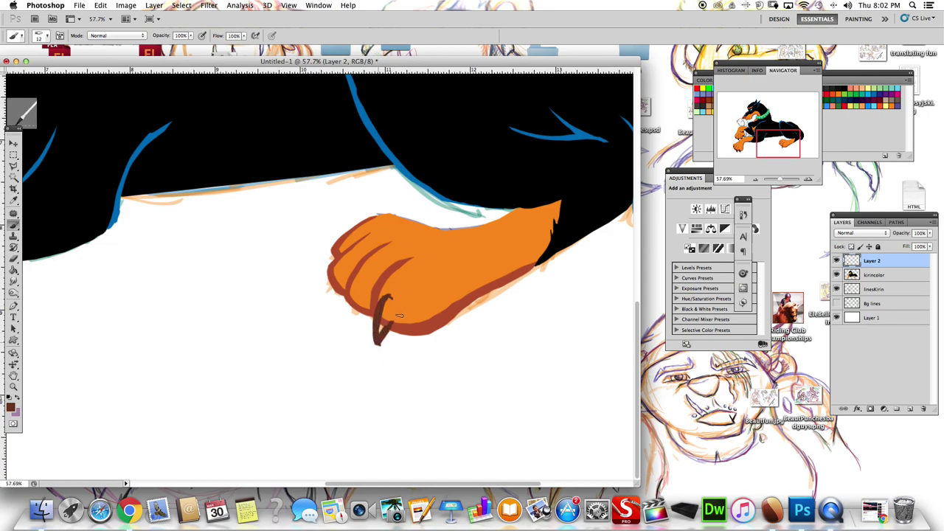
Clean up the rear paw's claws, erasing stray orange along its edge
{"action": "key", "text": "e"}
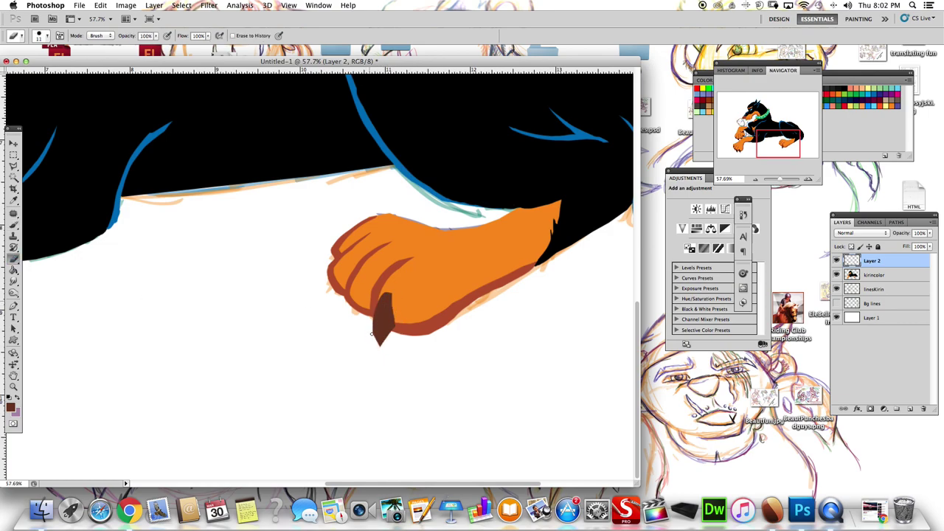
{"action": "key", "text": "b"}
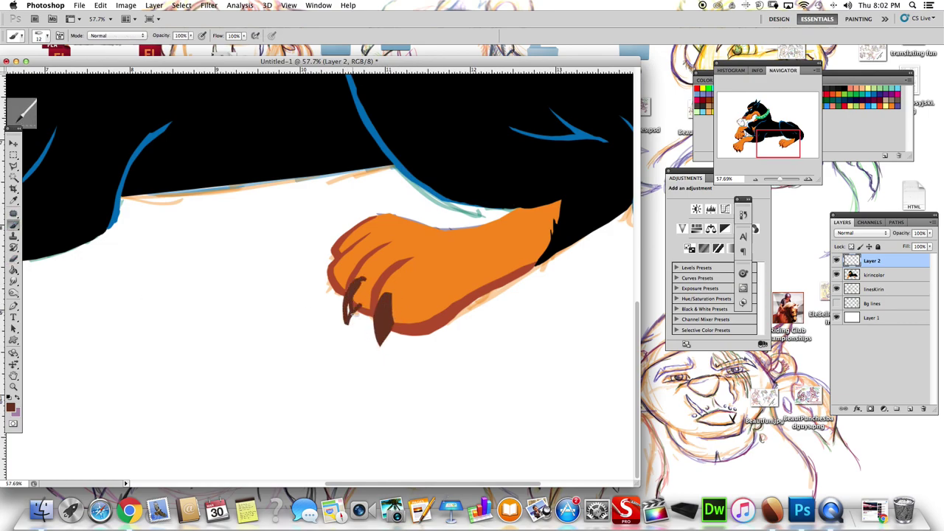
{"action": "key", "text": "e"}
{"action": "key", "text": "b"}
{"action": "key", "text": "e"}
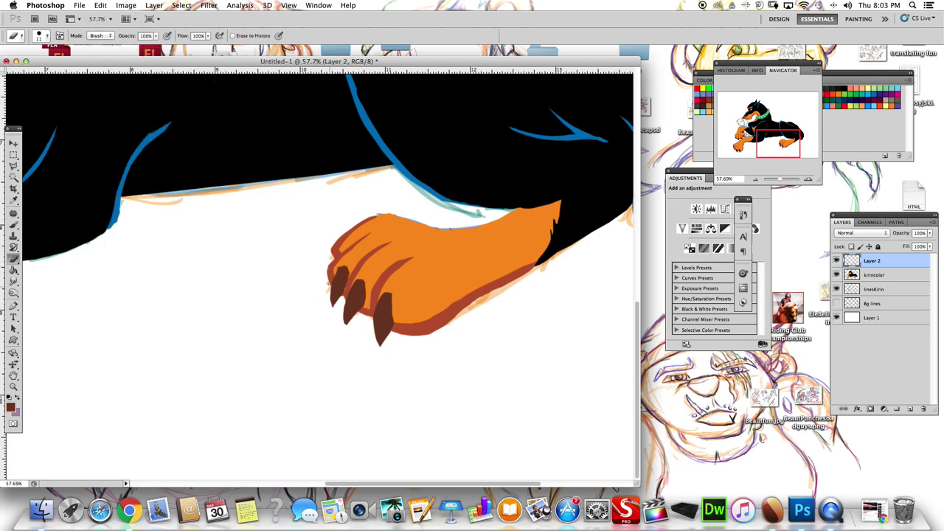
{"action": "left_click_drag", "start_coordinate": [344, 244], "coordinate": [324, 273]}
{"action": "key", "text": "b"}
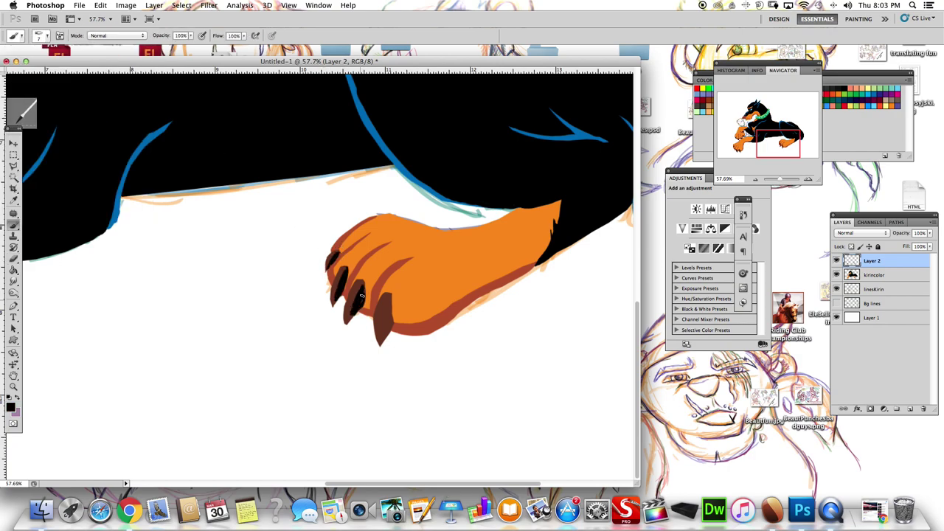
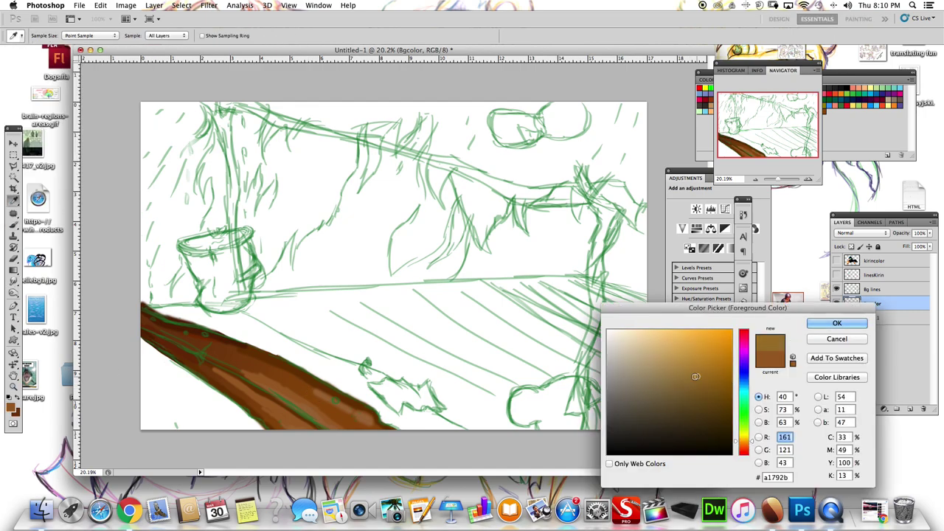
Sample a brown paint colour from the canvas with the Eyedropper
{"action": "left_click", "coordinate": [100, 5]}
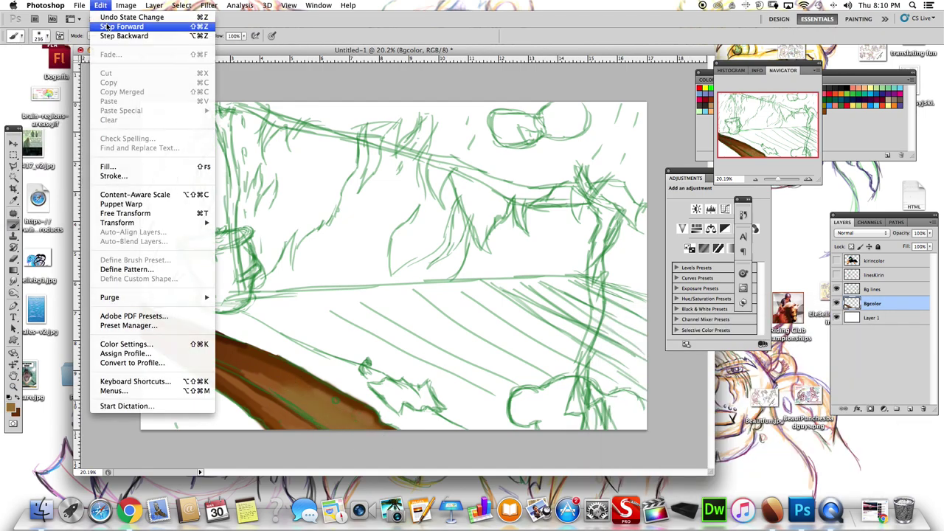
{"action": "key", "text": "Escape"}
{"action": "key", "text": "i"}
{"action": "left_click", "coordinate": [12, 405]}
{"action": "key", "text": "Return"}
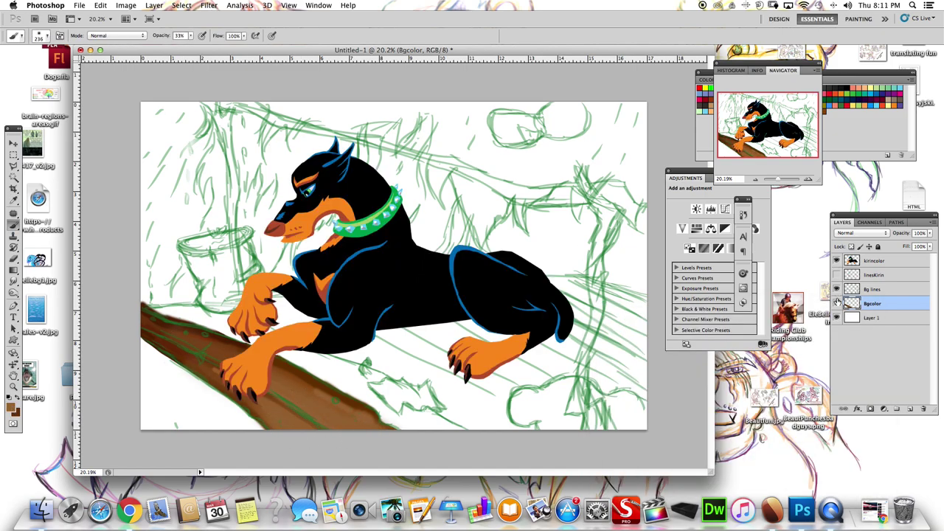
{"action": "left_click", "coordinate": [11, 405]}
{"action": "key", "text": "Return"}
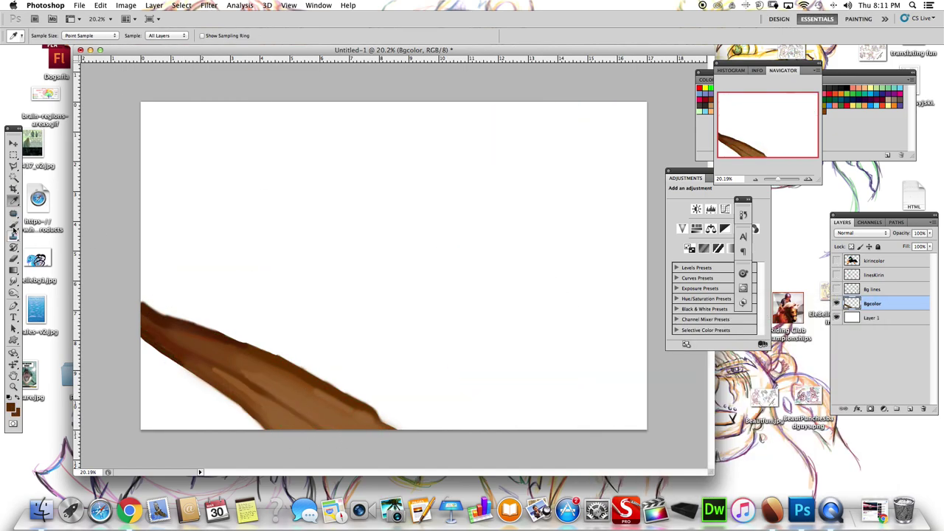
Brush soft brown strokes over the diagonal branch, then show the dog and sketch layers again
{"action": "key", "text": "b"}
{"action": "left_click_drag", "start_coordinate": [159, 313], "coordinate": [292, 458]}
{"action": "left_click_drag", "start_coordinate": [148, 341], "coordinate": [288, 380]}
{"action": "left_click_drag", "start_coordinate": [222, 339], "coordinate": [291, 374]}
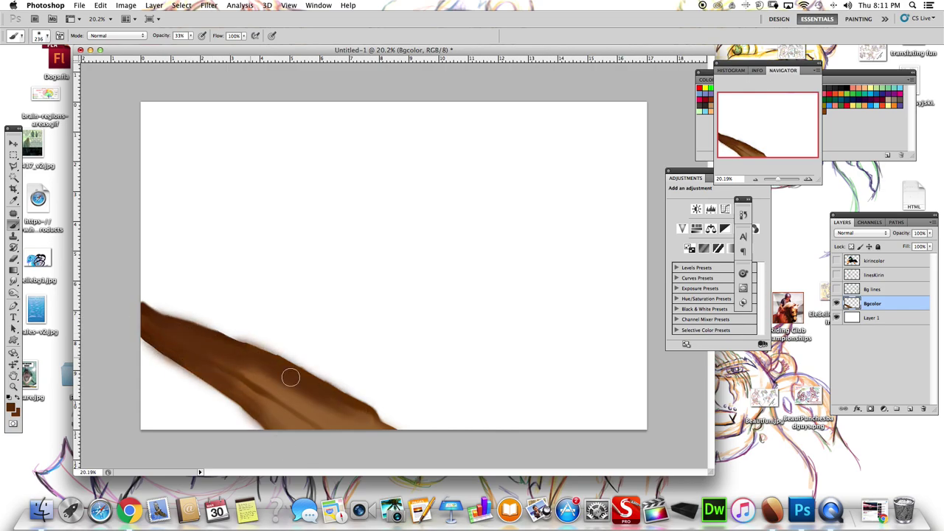
{"action": "left_click", "coordinate": [836, 260]}
{"action": "left_click", "coordinate": [835, 289]}
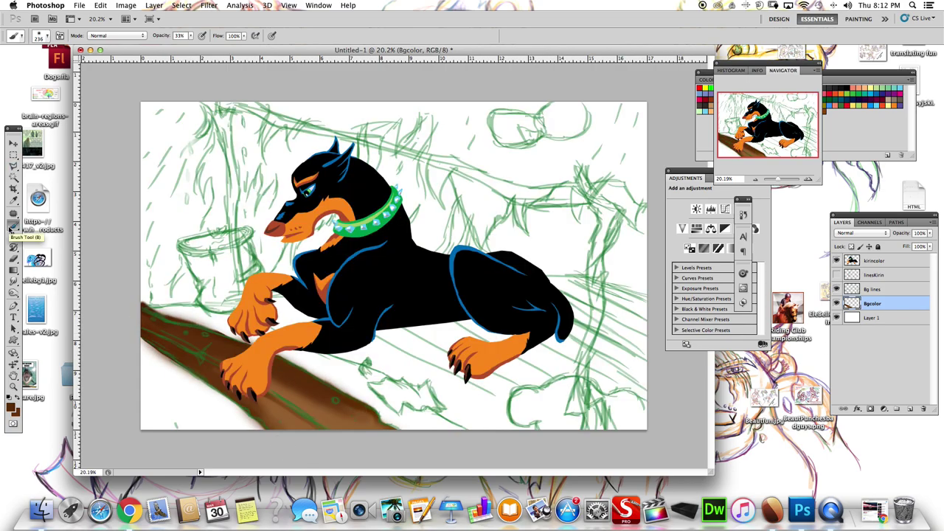
{"action": "key", "text": "l"}
{"action": "left_click", "coordinate": [145, 304]}
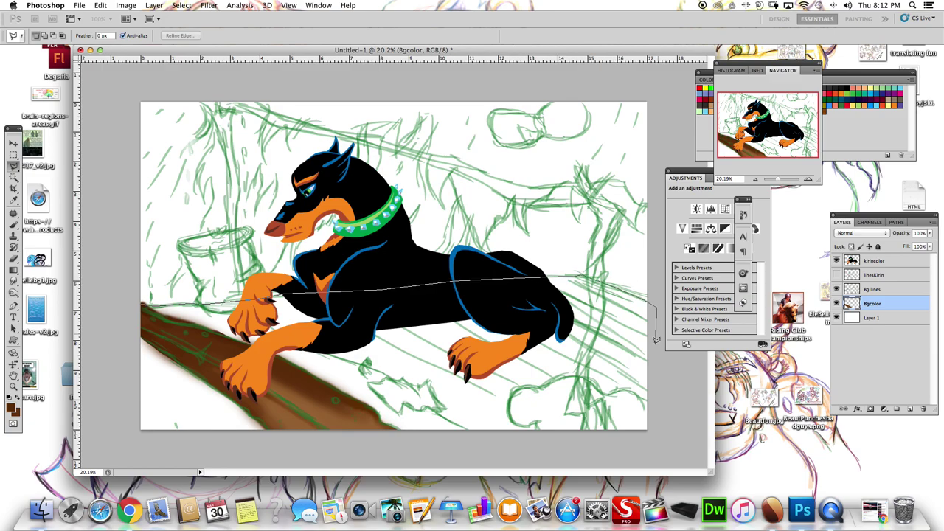
Fill a polygonal selection around the log area with sampled brown, then deselect
{"action": "left_click", "coordinate": [641, 456]}
{"action": "left_click", "coordinate": [376, 428]}
{"action": "left_click", "coordinate": [145, 304]}
{"action": "key", "text": "i"}
{"action": "left_click", "coordinate": [11, 405]}
{"action": "key", "text": "Return"}
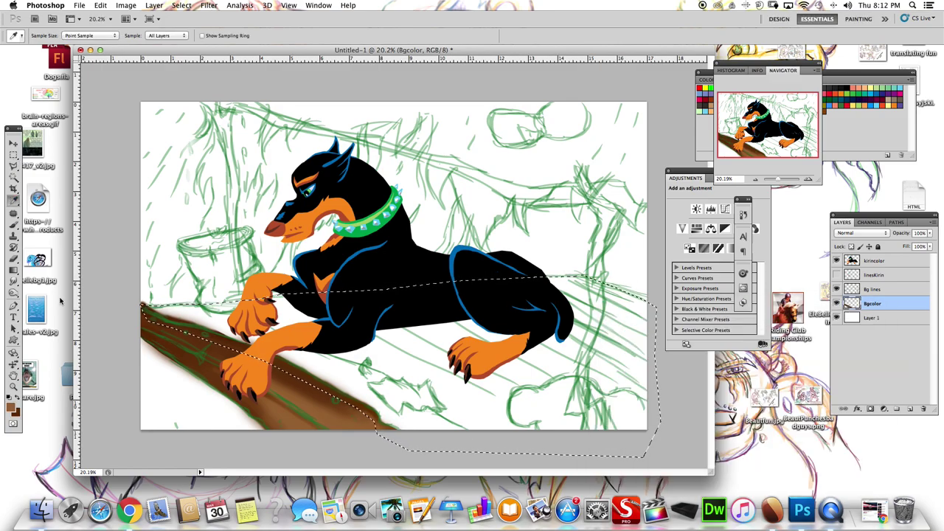
{"action": "key", "text": "alt+BackSpace"}
{"action": "key", "text": "b"}
{"action": "key", "text": "super+d"}
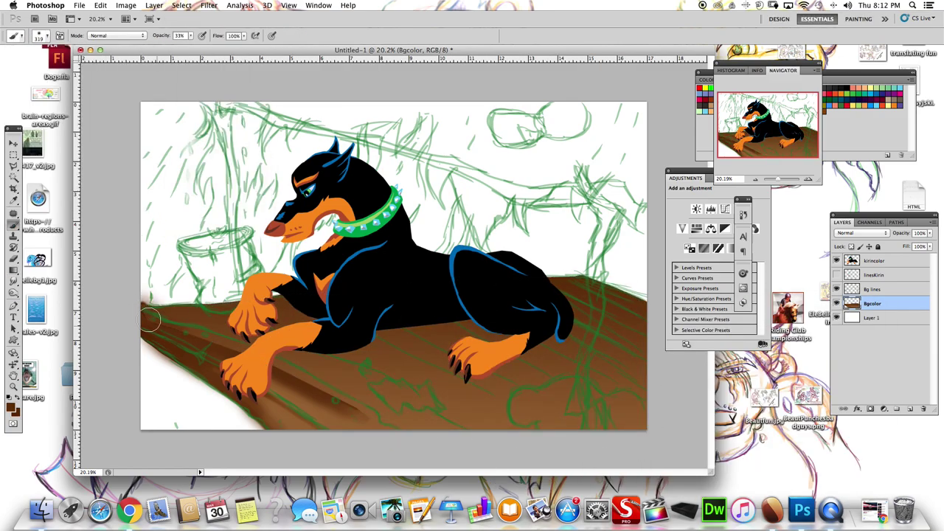
Paint dark grain streaks across the log with a 72 px brush, dog layer hidden
{"action": "left_click", "coordinate": [42, 35]}
{"action": "left_click_drag", "start_coordinate": [94, 65], "coordinate": [51, 65]}
{"action": "key", "text": "Return"}
{"action": "left_click_drag", "start_coordinate": [376, 419], "coordinate": [295, 374]}
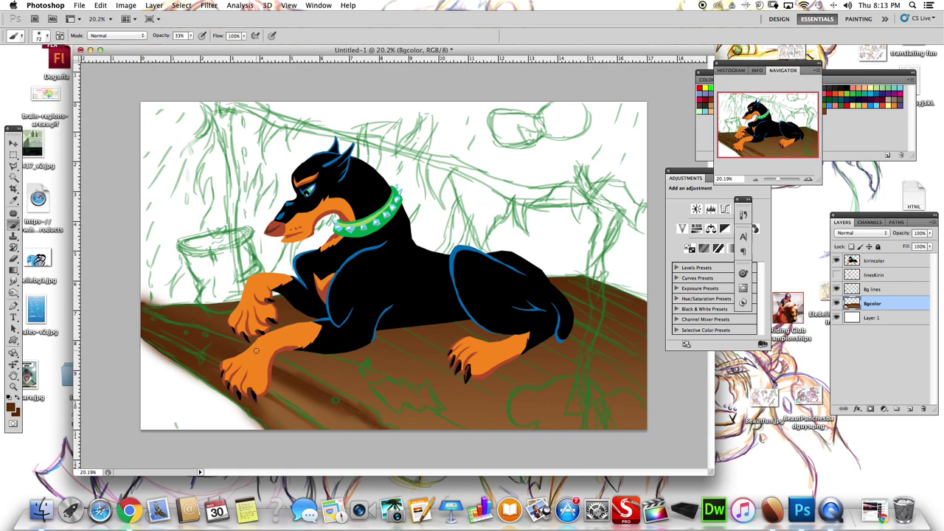
{"action": "left_click", "coordinate": [836, 260]}
{"action": "left_click_drag", "start_coordinate": [354, 365], "coordinate": [258, 326]}
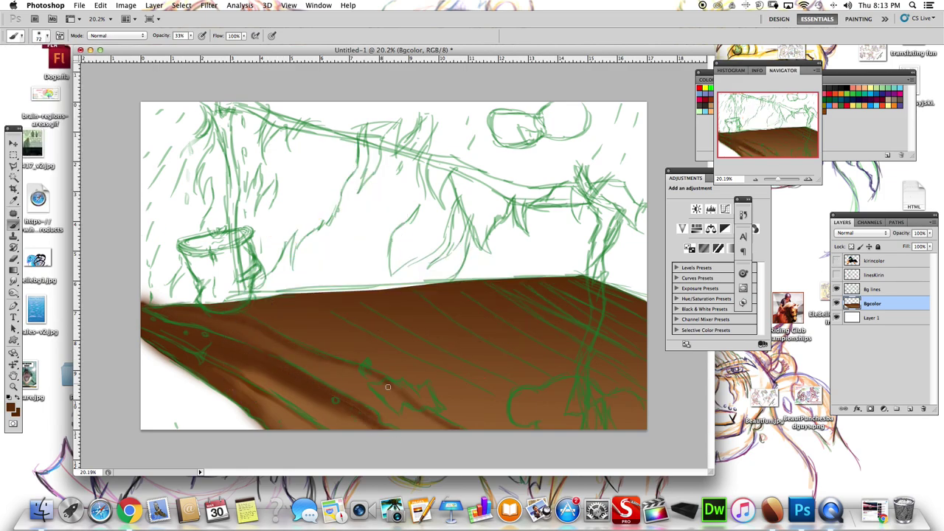
{"action": "left_click_drag", "start_coordinate": [480, 427], "coordinate": [369, 375]}
{"action": "mouse_move", "coordinate": [516, 416]}
{"action": "left_mouse_down"}
{"action": "mouse_move", "coordinate": [391, 350]}
{"action": "mouse_move", "coordinate": [431, 375]}
{"action": "left_mouse_up"}
{"action": "left_click_drag", "start_coordinate": [514, 387], "coordinate": [372, 323]}
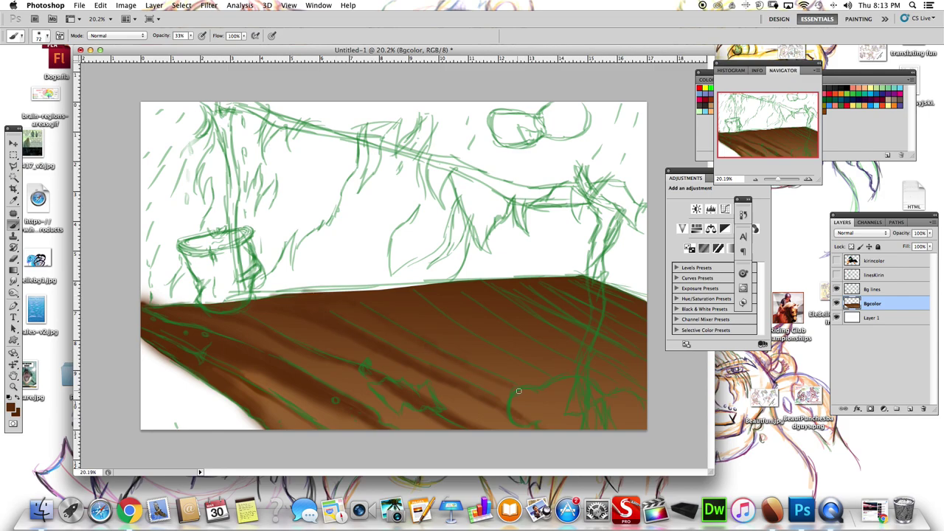
Add dark grain on the log's right side with a 99 px brush
{"action": "left_click", "coordinate": [42, 35]}
{"action": "left_click_drag", "start_coordinate": [52, 65], "coordinate": [59, 65]}
{"action": "left_click_drag", "start_coordinate": [499, 352], "coordinate": [453, 333]}
{"action": "left_click_drag", "start_coordinate": [555, 379], "coordinate": [482, 344]}
{"action": "left_click_drag", "start_coordinate": [639, 424], "coordinate": [587, 370]}
{"action": "left_click_drag", "start_coordinate": [571, 428], "coordinate": [497, 376]}
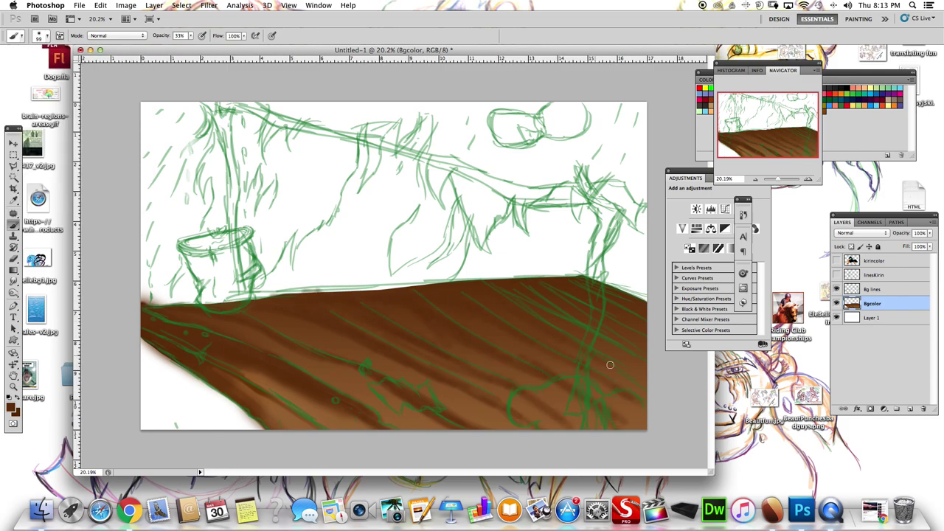
{"action": "left_click", "coordinate": [836, 261]}
{"action": "left_click", "coordinate": [836, 261]}
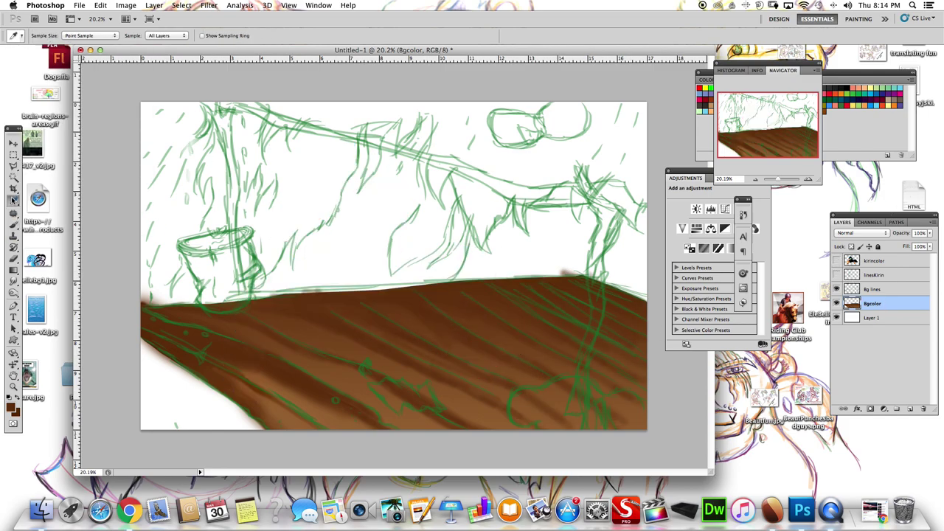
Paint lighter streaks on the log's right and darker grain across its left and middle
{"action": "left_click", "coordinate": [42, 35]}
{"action": "left_click_drag", "start_coordinate": [59, 64], "coordinate": [71, 65]}
{"action": "left_click_drag", "start_coordinate": [542, 383], "coordinate": [472, 319]}
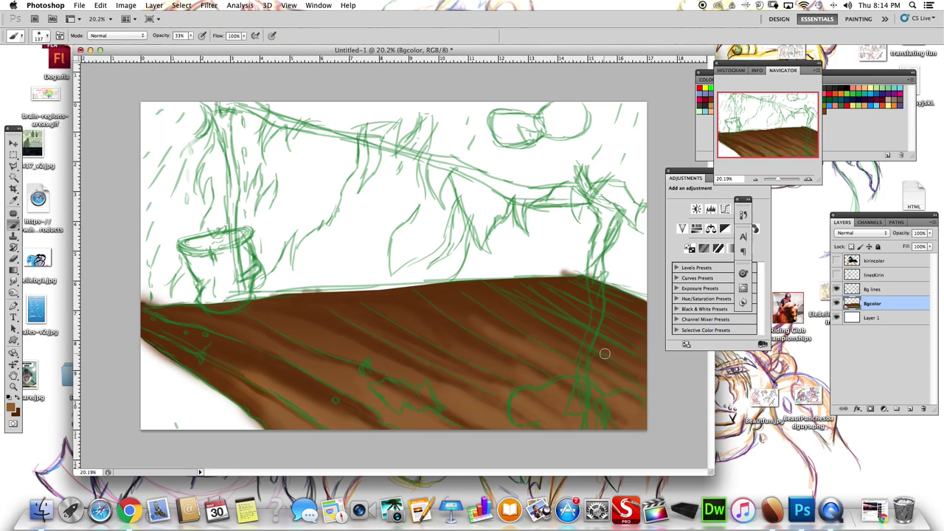
{"action": "left_click_drag", "start_coordinate": [620, 386], "coordinate": [644, 336]}
{"action": "left_click", "coordinate": [43, 35]}
{"action": "left_click_drag", "start_coordinate": [71, 64], "coordinate": [59, 65]}
{"action": "mouse_move", "coordinate": [169, 319]}
{"action": "left_mouse_down"}
{"action": "mouse_move", "coordinate": [312, 322]}
{"action": "mouse_move", "coordinate": [379, 337]}
{"action": "mouse_move", "coordinate": [435, 295]}
{"action": "mouse_move", "coordinate": [403, 293]}
{"action": "left_mouse_up"}
{"action": "key", "text": "bracketleft"}
{"action": "key", "text": "bracketleft"}
{"action": "key", "text": "bracketleft"}
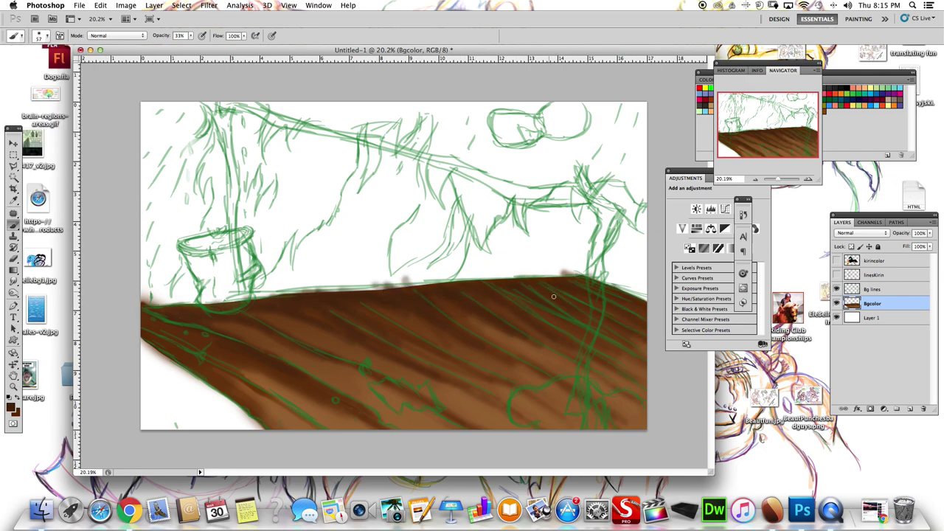
{"action": "mouse_move", "coordinate": [553, 296]}
{"action": "left_mouse_down"}
{"action": "mouse_move", "coordinate": [590, 383]}
{"action": "mouse_move", "coordinate": [516, 384]}
{"action": "mouse_move", "coordinate": [398, 358]}
{"action": "left_mouse_up"}
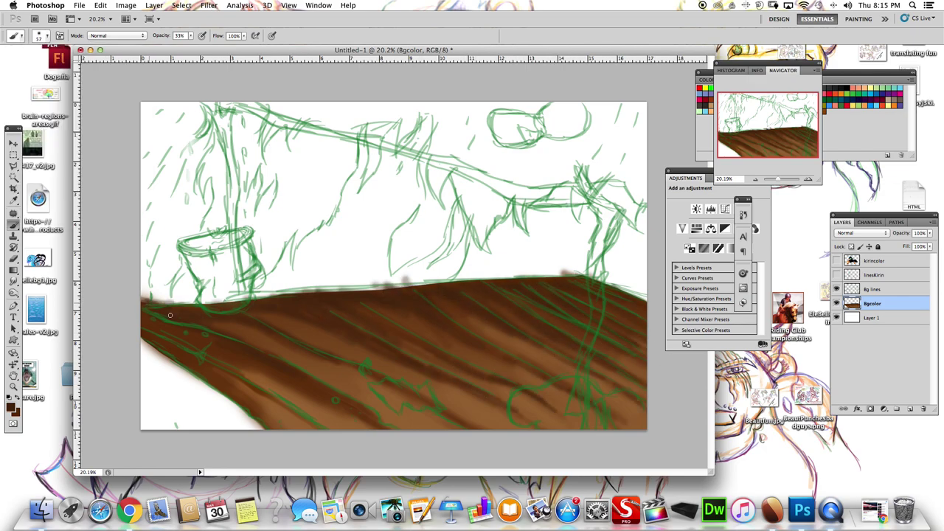
Darken the log's top edge at 81% opacity, then set the brush to 47 px
{"action": "left_click", "coordinate": [836, 288]}
{"action": "left_click_drag", "start_coordinate": [155, 303], "coordinate": [593, 276]}
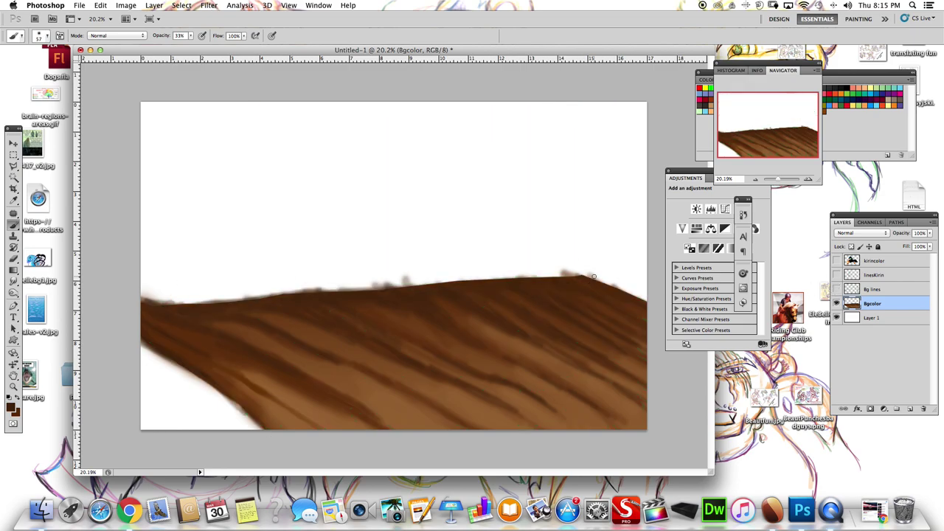
{"action": "left_click", "coordinate": [17, 35]}
{"action": "left_click", "coordinate": [63, 100]}
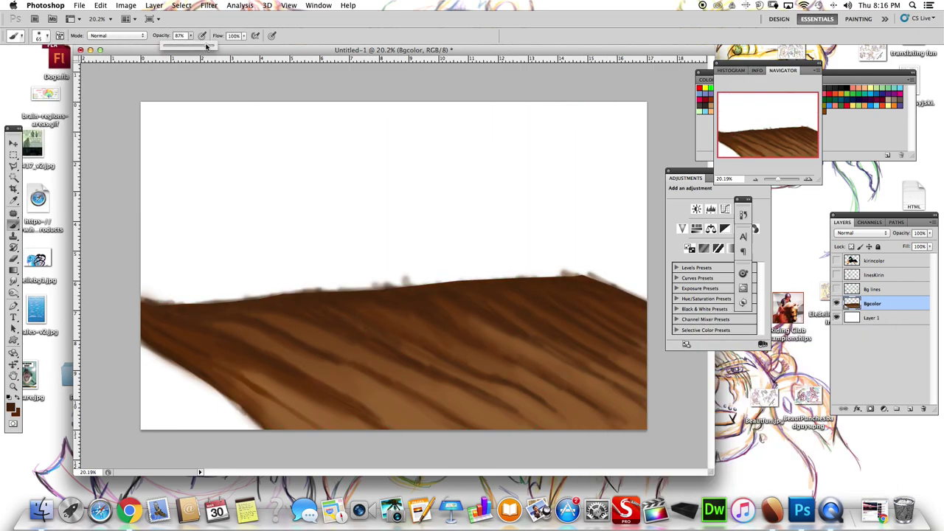
{"action": "left_click_drag", "start_coordinate": [160, 308], "coordinate": [590, 274]}
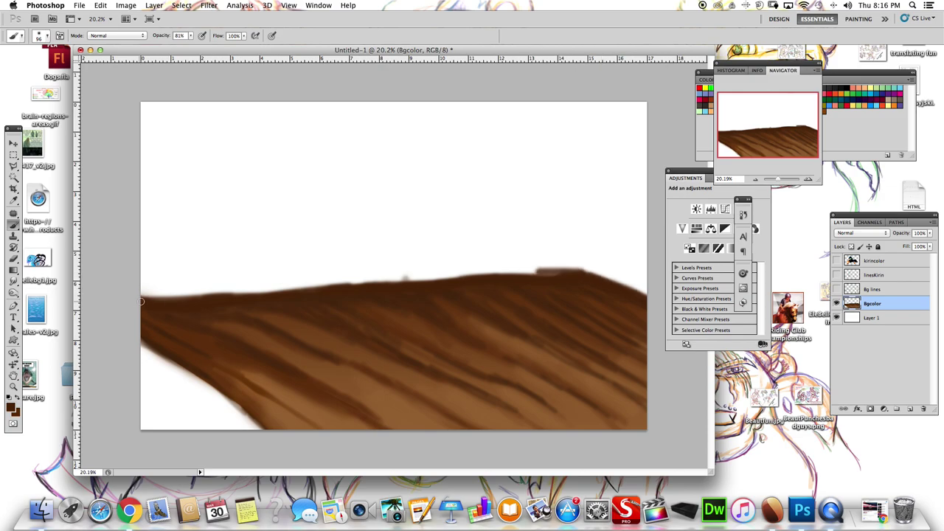
{"action": "left_click", "coordinate": [39, 36]}
{"action": "left_click_drag", "start_coordinate": [45, 61], "coordinate": [37, 64]}
{"action": "left_click", "coordinate": [175, 338]}
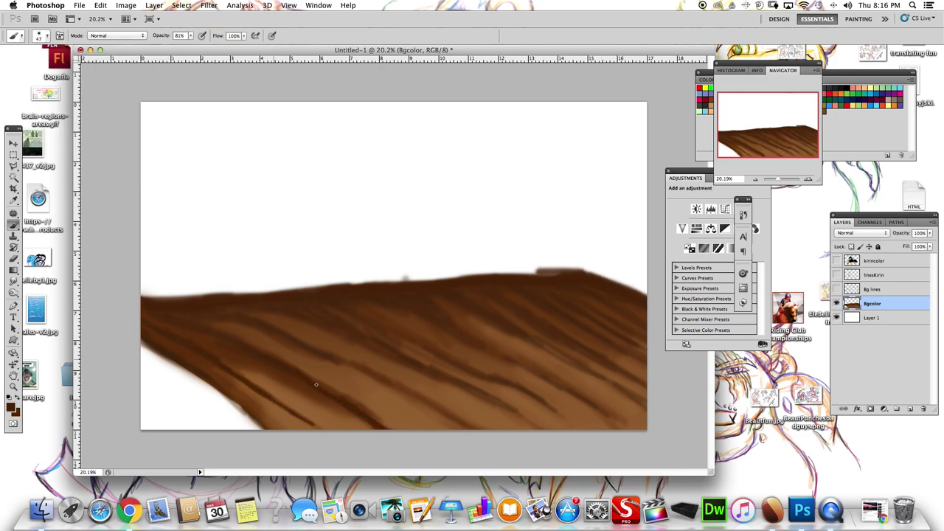
With the dog visible, darken the wood below its hind leg and lower brush opacity
{"action": "left_click", "coordinate": [836, 261]}
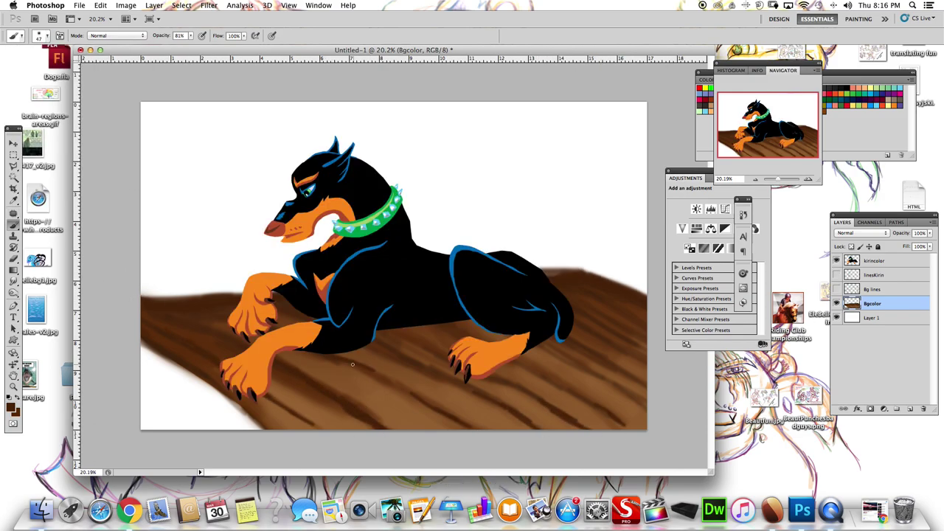
{"action": "left_click_drag", "start_coordinate": [458, 318], "coordinate": [590, 374]}
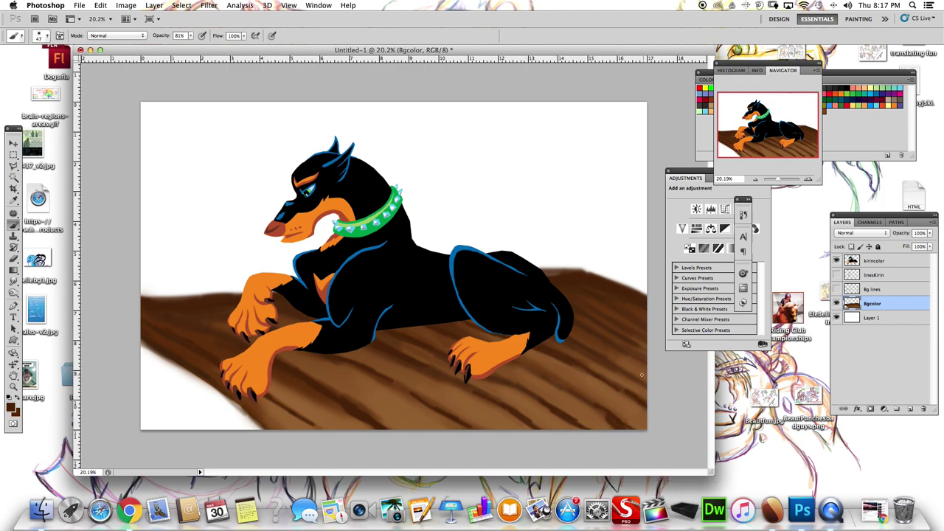
{"action": "left_click", "coordinate": [44, 35]}
{"action": "left_click_drag", "start_coordinate": [36, 64], "coordinate": [53, 65]}
Try faint strokes on the lower wood with a 58 px soft brush, then undo
{"action": "left_click_drag", "start_coordinate": [190, 35], "coordinate": [177, 46]}
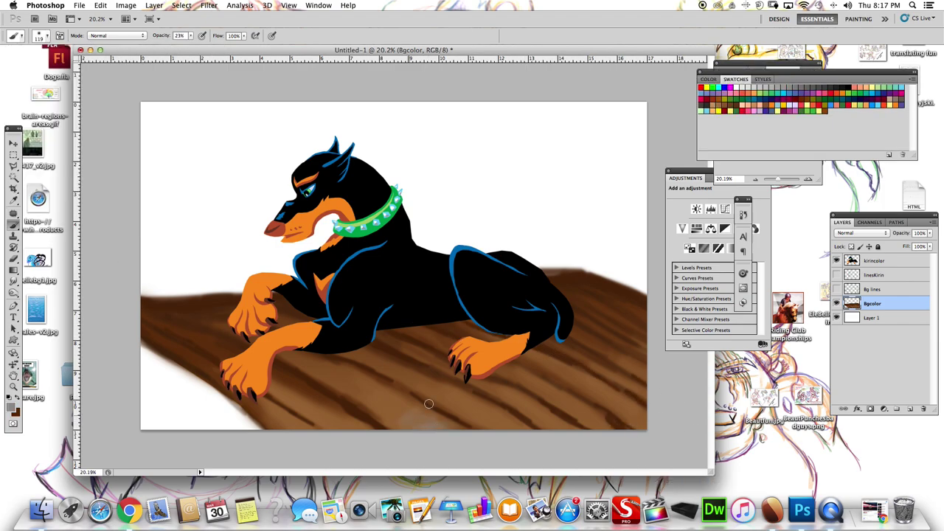
{"action": "left_click_drag", "start_coordinate": [450, 420], "coordinate": [443, 395]}
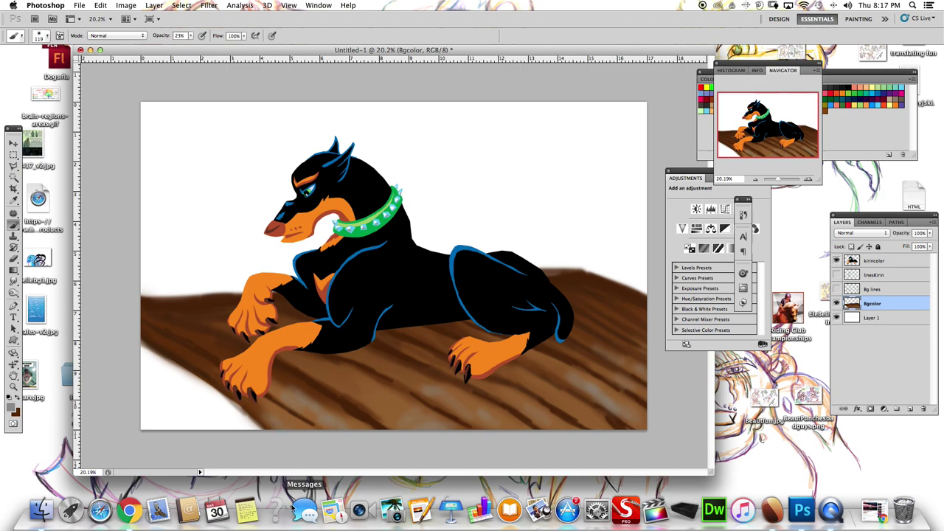
{"action": "left_click", "coordinate": [836, 289]}
{"action": "left_click", "coordinate": [12, 405]}
{"action": "left_click", "coordinate": [836, 323]}
{"action": "left_click", "coordinate": [44, 36]}
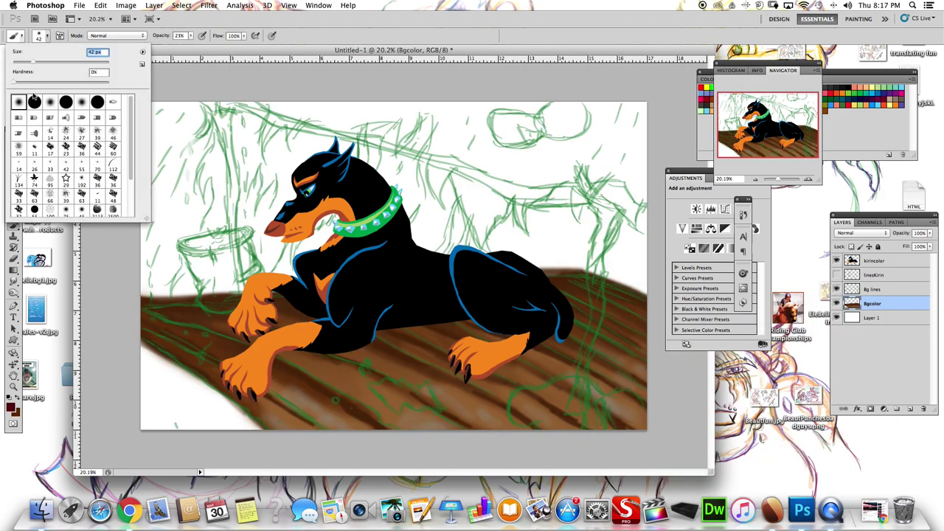
{"action": "left_click_drag", "start_coordinate": [53, 64], "coordinate": [38, 65]}
{"action": "key", "text": "ctrl+z"}
{"action": "key", "text": "ctrl+z"}
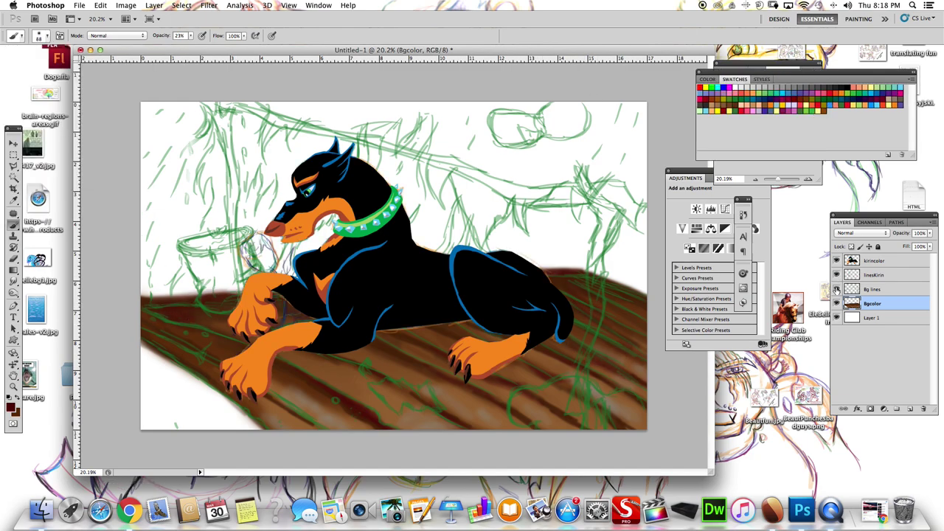
Paint light grey and purplish strokes in the lower-left corner with a 174 px brush
{"action": "left_click", "coordinate": [836, 289]}
{"action": "left_click", "coordinate": [837, 289]}
{"action": "key", "text": "bracketright"}
{"action": "mouse_move", "coordinate": [221, 413]}
{"action": "left_mouse_down"}
{"action": "mouse_move", "coordinate": [147, 396]}
{"action": "mouse_move", "coordinate": [165, 428]}
{"action": "mouse_move", "coordinate": [192, 420]}
{"action": "mouse_move", "coordinate": [168, 412]}
{"action": "left_mouse_up"}
{"action": "left_click", "coordinate": [836, 288]}
{"action": "mouse_move", "coordinate": [200, 352]}
{"action": "left_mouse_down"}
{"action": "mouse_move", "coordinate": [155, 398]}
{"action": "mouse_move", "coordinate": [148, 383]}
{"action": "mouse_move", "coordinate": [155, 424]}
{"action": "left_mouse_up"}
Pick a new colour and soft brush, and paint strokes in the lower-left corner
{"action": "left_click", "coordinate": [13, 406]}
{"action": "left_click", "coordinate": [836, 323]}
{"action": "left_click", "coordinate": [33, 35]}
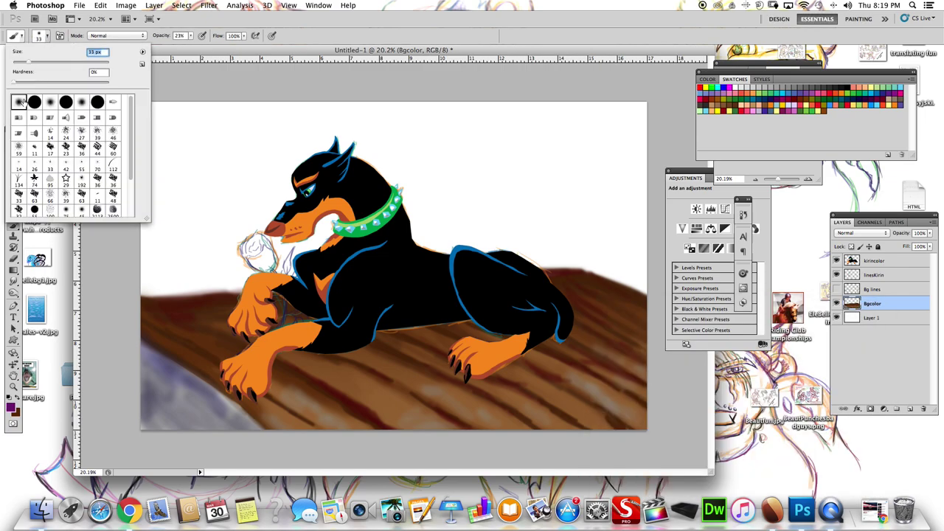
{"action": "left_click_drag", "start_coordinate": [170, 361], "coordinate": [222, 413]}
{"action": "left_click_drag", "start_coordinate": [148, 405], "coordinate": [250, 428]}
Paint lighter orange-brown then dark brown strokes into the lower-left wood
{"action": "left_click", "coordinate": [12, 405]}
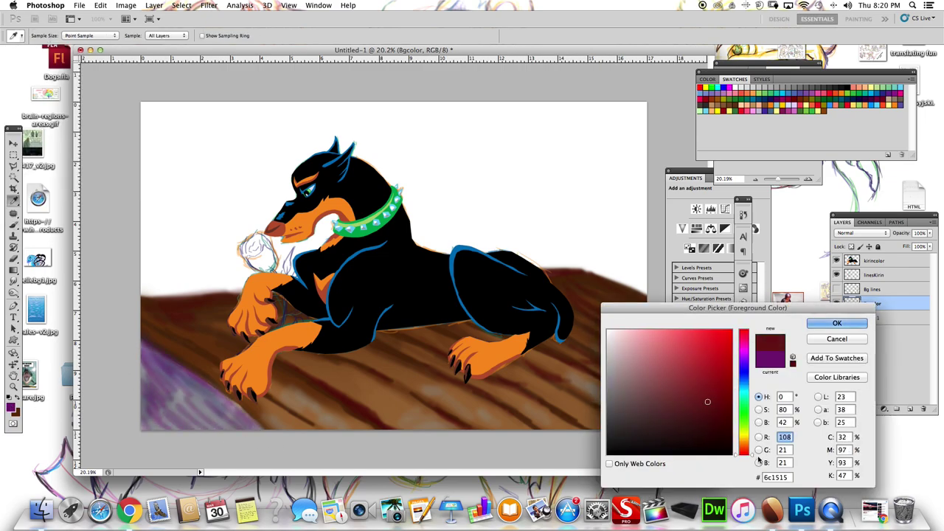
{"action": "left_click_drag", "start_coordinate": [742, 338], "coordinate": [743, 435]}
{"action": "left_click", "coordinate": [836, 323]}
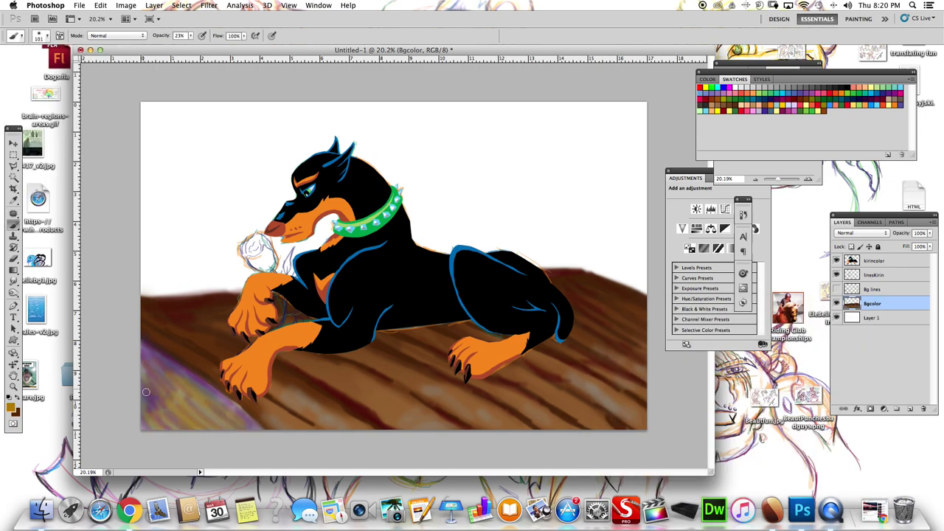
{"action": "mouse_move", "coordinate": [146, 392]}
{"action": "left_mouse_down"}
{"action": "mouse_move", "coordinate": [206, 361]}
{"action": "mouse_move", "coordinate": [259, 428]}
{"action": "left_mouse_up"}
{"action": "left_click", "coordinate": [184, 360], "text": "alt"}
{"action": "mouse_move", "coordinate": [177, 369]}
{"action": "left_mouse_down"}
{"action": "mouse_move", "coordinate": [154, 352]}
{"action": "mouse_move", "coordinate": [148, 418]}
{"action": "left_mouse_up"}
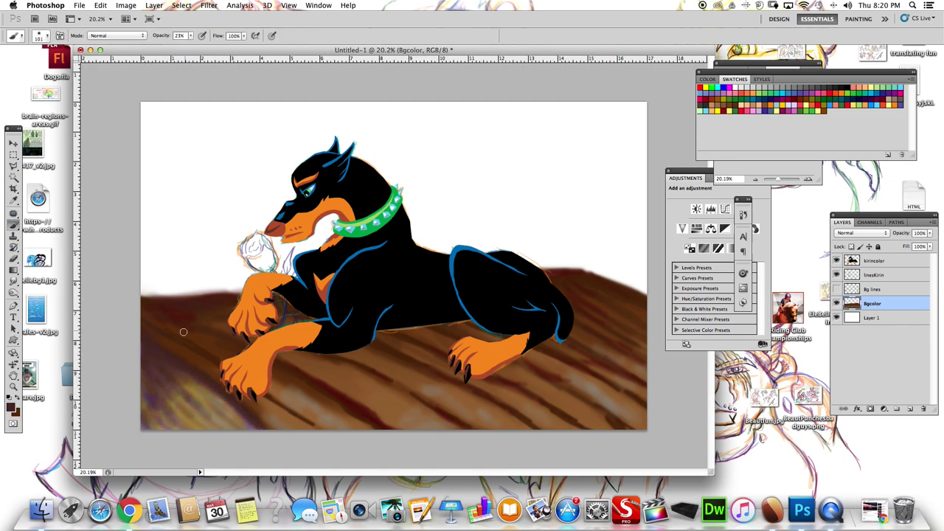
{"action": "left_click", "coordinate": [838, 289]}
{"action": "left_click", "coordinate": [837, 288]}
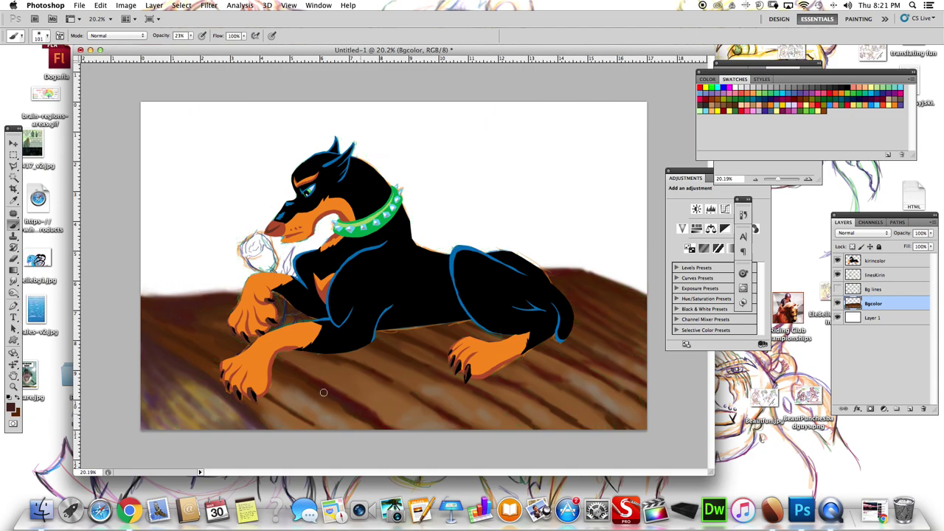
Paint pale yellow highlights across the wooden floor at 12% opacity with a larger brush
{"action": "left_click", "coordinate": [10, 407]}
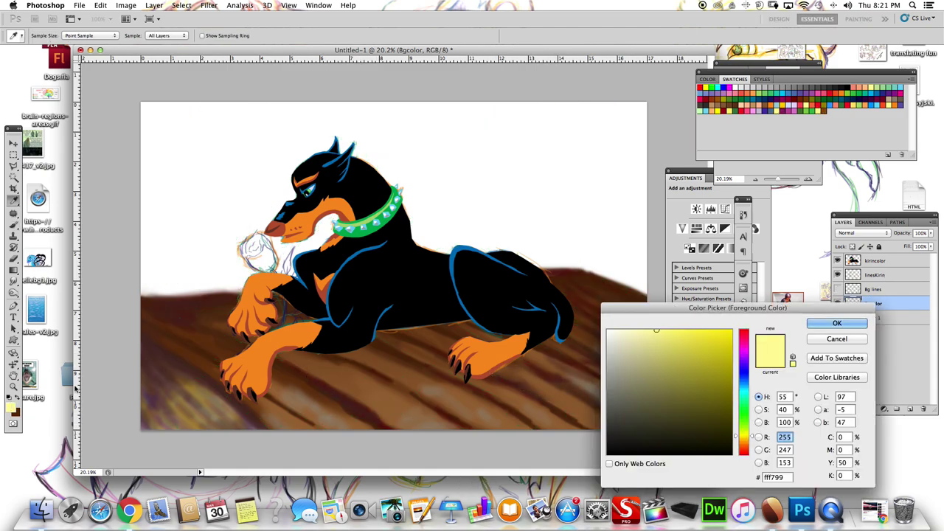
{"action": "left_click", "coordinate": [624, 393]}
{"action": "left_click", "coordinate": [834, 320]}
{"action": "key", "text": "1"}
{"action": "key", "text": "2"}
{"action": "left_click", "coordinate": [43, 36]}
{"action": "left_click_drag", "start_coordinate": [75, 61], "coordinate": [83, 61]}
{"action": "left_click_drag", "start_coordinate": [442, 413], "coordinate": [380, 421]}
{"action": "mouse_move", "coordinate": [317, 413]}
{"action": "left_mouse_down"}
{"action": "mouse_move", "coordinate": [487, 424]}
{"action": "mouse_move", "coordinate": [641, 413]}
{"action": "mouse_move", "coordinate": [434, 384]}
{"action": "left_mouse_up"}
Check the sketch lines and add a new empty layer above Bgcolor
{"action": "left_click", "coordinate": [837, 288]}
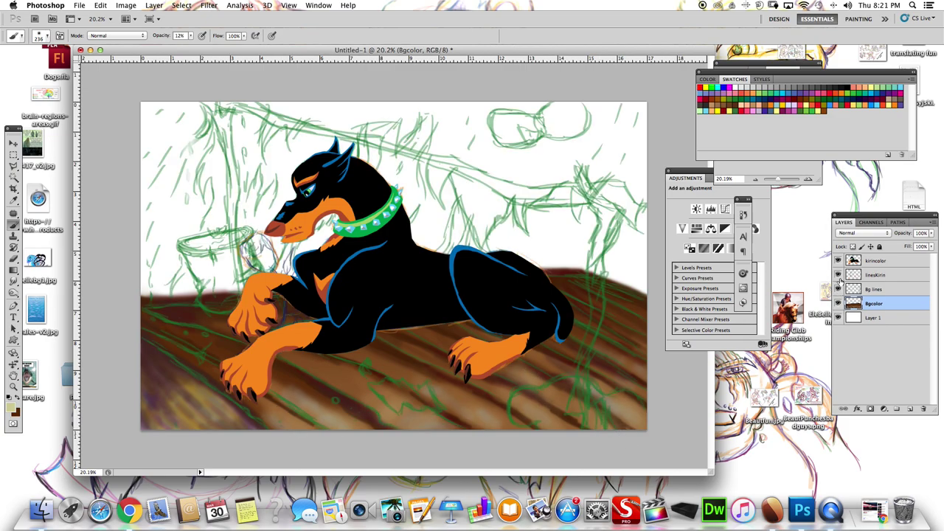
{"action": "left_click", "coordinate": [837, 289]}
{"action": "left_click", "coordinate": [837, 289]}
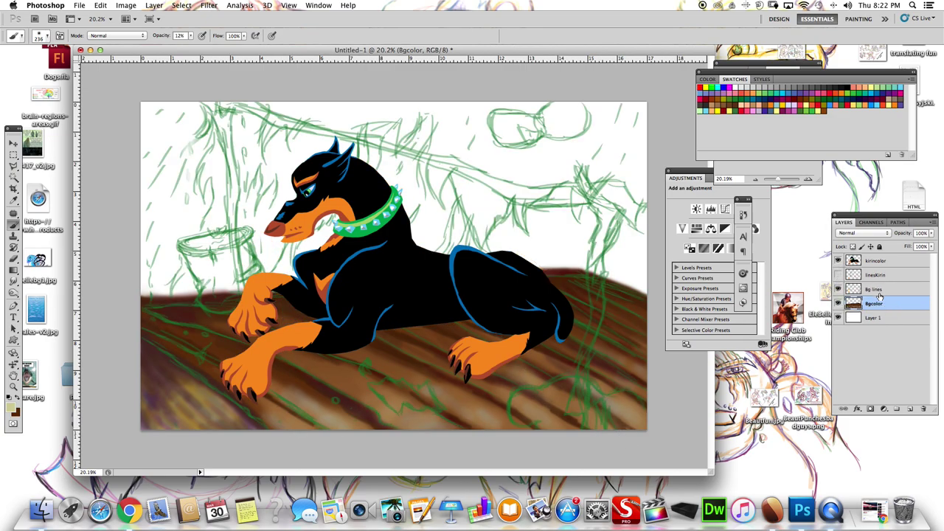
{"action": "left_click", "coordinate": [910, 409]}
On the Bgcolor layer, wash the white sky with lavender and dark purple
{"action": "left_click", "coordinate": [837, 289]}
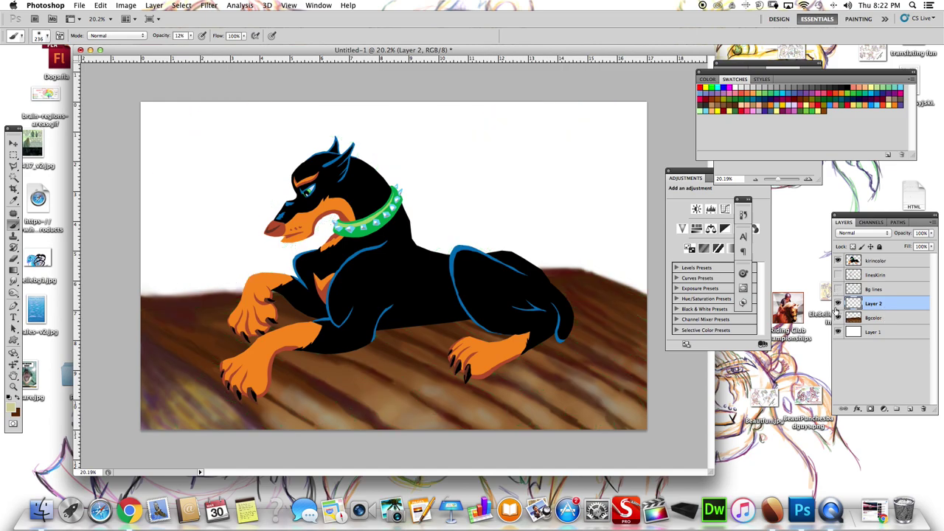
{"action": "left_click", "coordinate": [837, 261]}
{"action": "left_click", "coordinate": [837, 289]}
{"action": "left_click", "coordinate": [885, 317]}
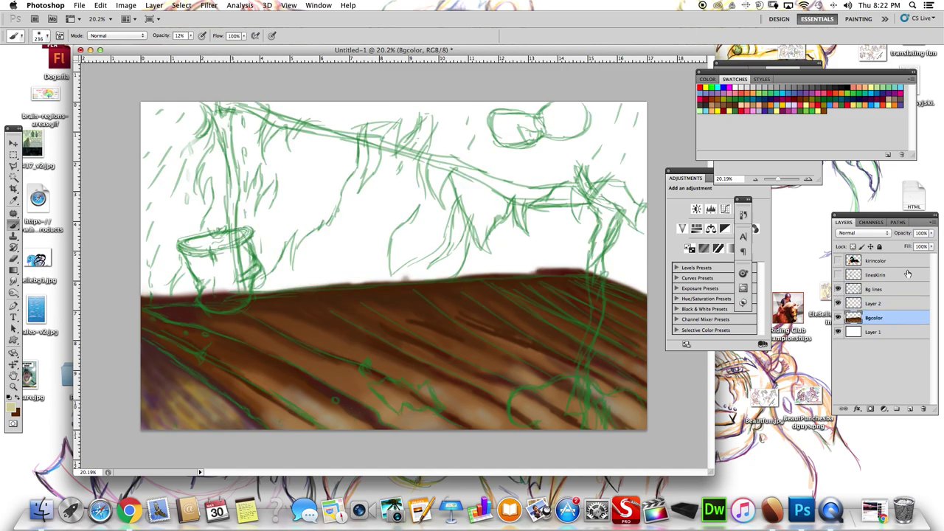
{"action": "mouse_move", "coordinate": [244, 185]}
{"action": "left_mouse_down"}
{"action": "mouse_move", "coordinate": [285, 226]}
{"action": "mouse_move", "coordinate": [189, 110]}
{"action": "mouse_move", "coordinate": [333, 162]}
{"action": "mouse_move", "coordinate": [565, 223]}
{"action": "mouse_move", "coordinate": [185, 281]}
{"action": "mouse_move", "coordinate": [222, 148]}
{"action": "mouse_move", "coordinate": [531, 214]}
{"action": "mouse_move", "coordinate": [159, 225]}
{"action": "mouse_move", "coordinate": [214, 276]}
{"action": "mouse_move", "coordinate": [479, 243]}
{"action": "mouse_move", "coordinate": [156, 107]}
{"action": "mouse_move", "coordinate": [221, 295]}
{"action": "left_mouse_up"}
{"action": "mouse_move", "coordinate": [155, 148]}
{"action": "left_mouse_down"}
{"action": "mouse_move", "coordinate": [192, 288]}
{"action": "mouse_move", "coordinate": [214, 295]}
{"action": "mouse_move", "coordinate": [448, 255]}
{"action": "mouse_move", "coordinate": [576, 273]}
{"action": "mouse_move", "coordinate": [635, 258]}
{"action": "mouse_move", "coordinate": [557, 198]}
{"action": "mouse_move", "coordinate": [244, 147]}
{"action": "left_mouse_up"}
{"action": "mouse_move", "coordinate": [140, 140]}
{"action": "left_mouse_down"}
{"action": "mouse_move", "coordinate": [347, 287]}
{"action": "mouse_move", "coordinate": [303, 269]}
{"action": "mouse_move", "coordinate": [531, 236]}
{"action": "mouse_move", "coordinate": [447, 257]}
{"action": "mouse_move", "coordinate": [565, 261]}
{"action": "mouse_move", "coordinate": [392, 212]}
{"action": "mouse_move", "coordinate": [221, 118]}
{"action": "mouse_move", "coordinate": [623, 140]}
{"action": "mouse_move", "coordinate": [296, 125]}
{"action": "left_mouse_up"}
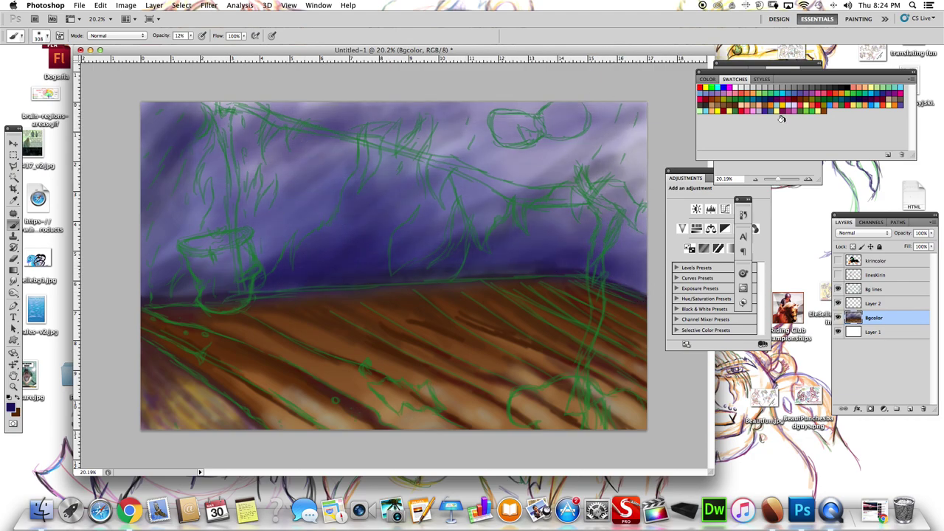
{"action": "mouse_move", "coordinate": [194, 227]}
{"action": "left_mouse_down"}
{"action": "mouse_move", "coordinate": [251, 133]}
{"action": "mouse_move", "coordinate": [516, 147]}
{"action": "mouse_move", "coordinate": [627, 214]}
{"action": "mouse_move", "coordinate": [644, 282]}
{"action": "mouse_move", "coordinate": [268, 131]}
{"action": "left_mouse_up"}
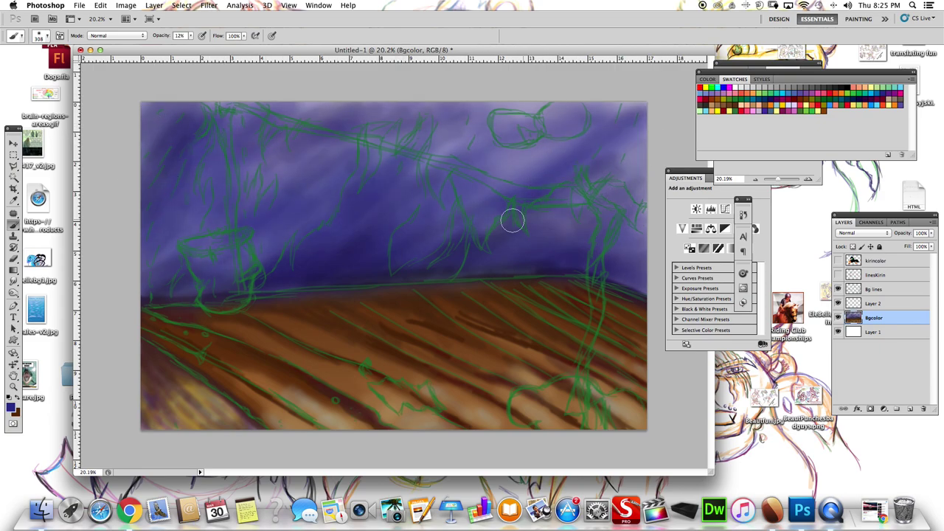
Switch to a different brush preset in black and shade the lower sky and floor corner
{"action": "left_click", "coordinate": [45, 36]}
{"action": "left_click", "coordinate": [113, 212]}
{"action": "key", "text": "Return"}
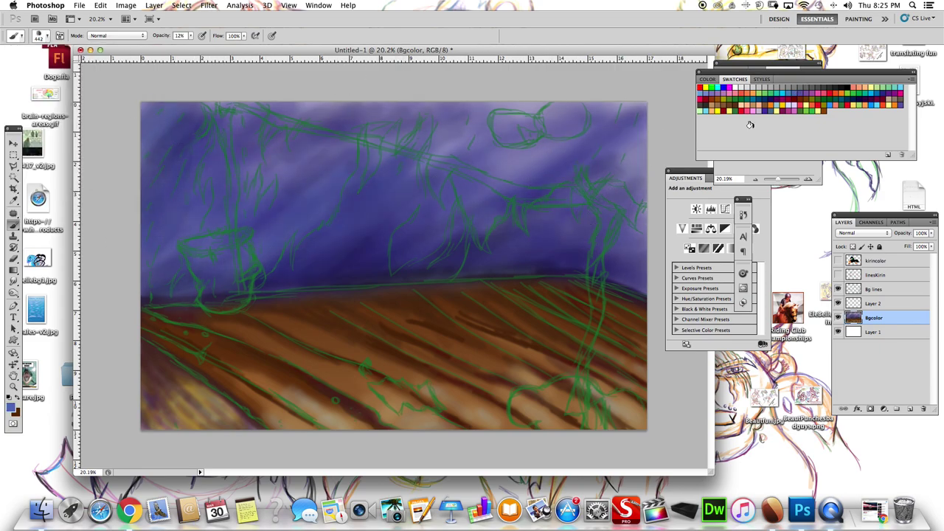
{"action": "left_click", "coordinate": [848, 87]}
{"action": "mouse_move", "coordinate": [148, 280]}
{"action": "left_mouse_down"}
{"action": "mouse_move", "coordinate": [523, 242]}
{"action": "mouse_move", "coordinate": [623, 256]}
{"action": "left_mouse_up"}
{"action": "mouse_move", "coordinate": [151, 354]}
{"action": "left_mouse_down"}
{"action": "mouse_move", "coordinate": [148, 385]}
{"action": "mouse_move", "coordinate": [165, 393]}
{"action": "left_mouse_up"}
Darken the lower brown floor using 110 px and then 391 px brushes
{"action": "left_click", "coordinate": [44, 35]}
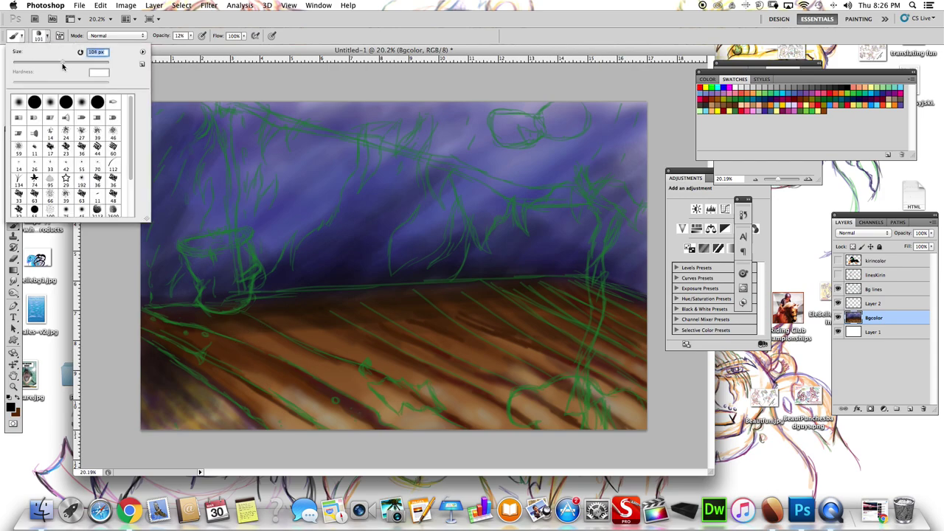
{"action": "key", "text": "Return"}
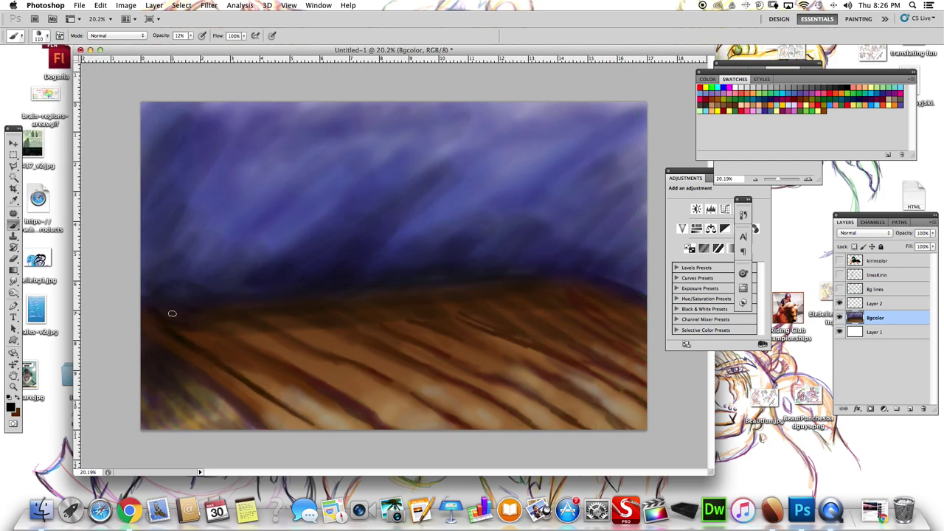
{"action": "left_click_drag", "start_coordinate": [375, 425], "coordinate": [332, 391]}
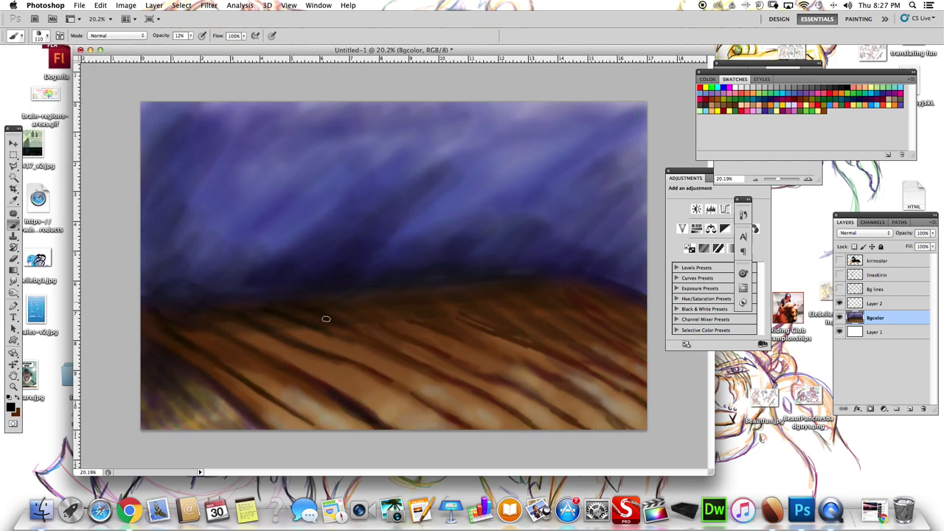
{"action": "mouse_move", "coordinate": [326, 318]}
{"action": "left_mouse_down"}
{"action": "mouse_move", "coordinate": [487, 398]}
{"action": "mouse_move", "coordinate": [333, 308]}
{"action": "mouse_move", "coordinate": [442, 321]}
{"action": "left_mouse_up"}
{"action": "left_click", "coordinate": [40, 35]}
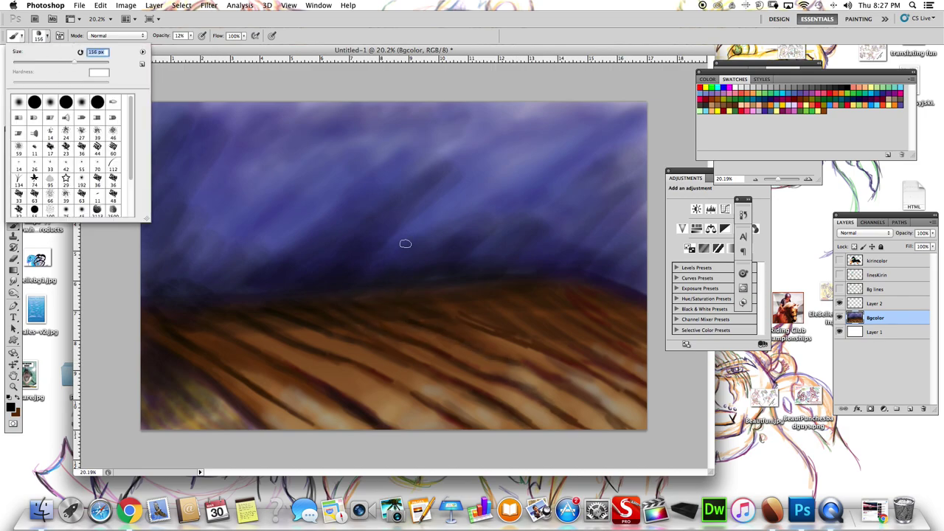
{"action": "mouse_move", "coordinate": [405, 243]}
{"action": "left_mouse_down"}
{"action": "mouse_move", "coordinate": [586, 278]}
{"action": "mouse_move", "coordinate": [508, 337]}
{"action": "mouse_move", "coordinate": [482, 298]}
{"action": "mouse_move", "coordinate": [633, 346]}
{"action": "left_mouse_up"}
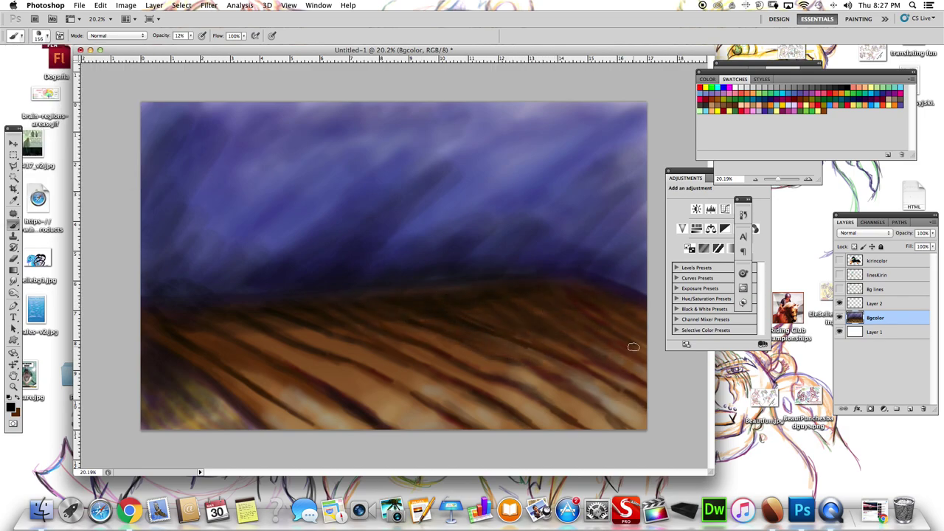
{"action": "left_click", "coordinate": [41, 35]}
{"action": "mouse_move", "coordinate": [480, 415]}
{"action": "left_mouse_down"}
{"action": "mouse_move", "coordinate": [205, 407]}
{"action": "mouse_move", "coordinate": [183, 422]}
{"action": "left_mouse_up"}
Show the dog's line art and colour layers again, leaving sketch lines hidden
{"action": "left_click", "coordinate": [839, 289]}
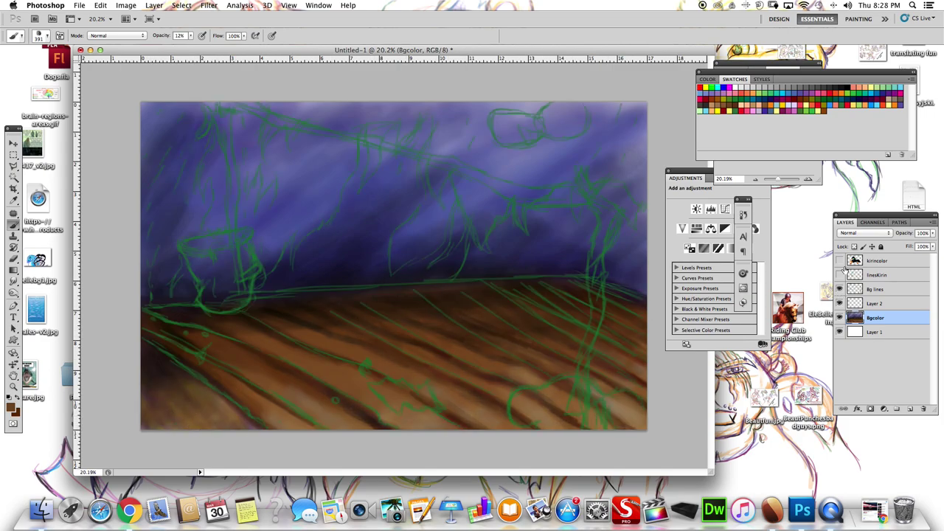
{"action": "left_click", "coordinate": [839, 275]}
{"action": "left_click", "coordinate": [839, 260]}
{"action": "left_click", "coordinate": [839, 289]}
Hide the dog's line art and colour layers and choose a small brush preset
{"action": "left_click", "coordinate": [839, 275]}
{"action": "left_click", "coordinate": [840, 260]}
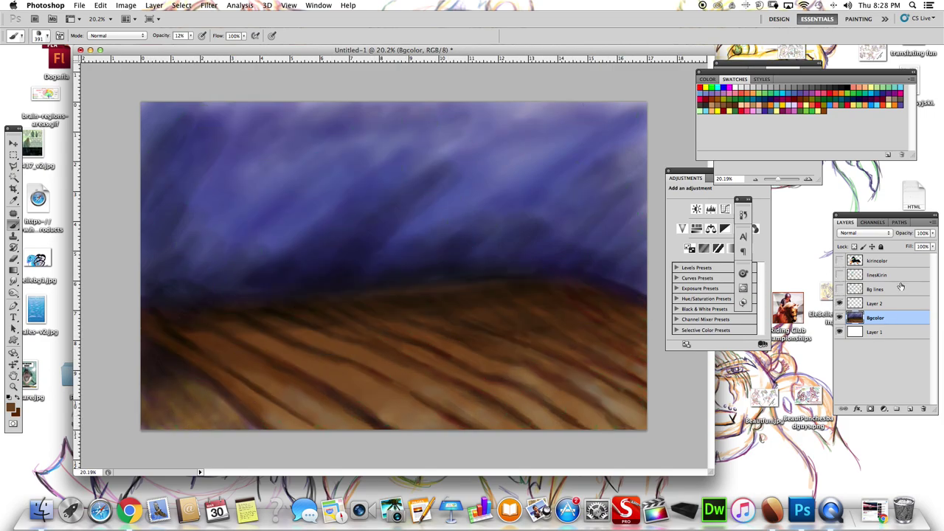
{"action": "left_click", "coordinate": [40, 35]}
{"action": "key", "text": "2"}
{"action": "key", "text": "8"}
{"action": "left_click", "coordinate": [40, 36]}
{"action": "left_click", "coordinate": [200, 135]}
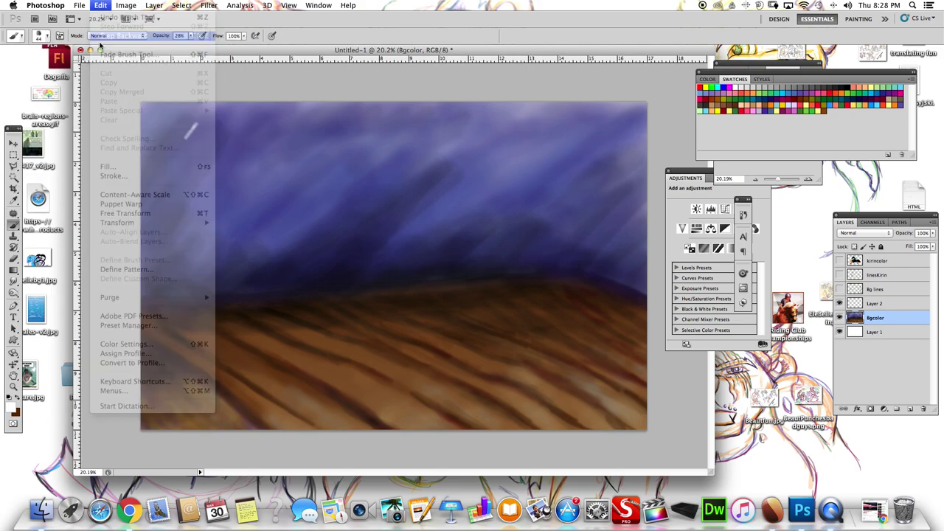
Dab light diagonal raindrops across the purple sky, then undo the last few
{"action": "left_click_drag", "start_coordinate": [168, 155], "coordinate": [161, 163]}
{"action": "left_click_drag", "start_coordinate": [154, 196], "coordinate": [148, 203]}
{"action": "left_click_drag", "start_coordinate": [251, 183], "coordinate": [245, 192]}
{"action": "left_click_drag", "start_coordinate": [253, 171], "coordinate": [247, 180]}
{"action": "left_click_drag", "start_coordinate": [267, 151], "coordinate": [260, 156]}
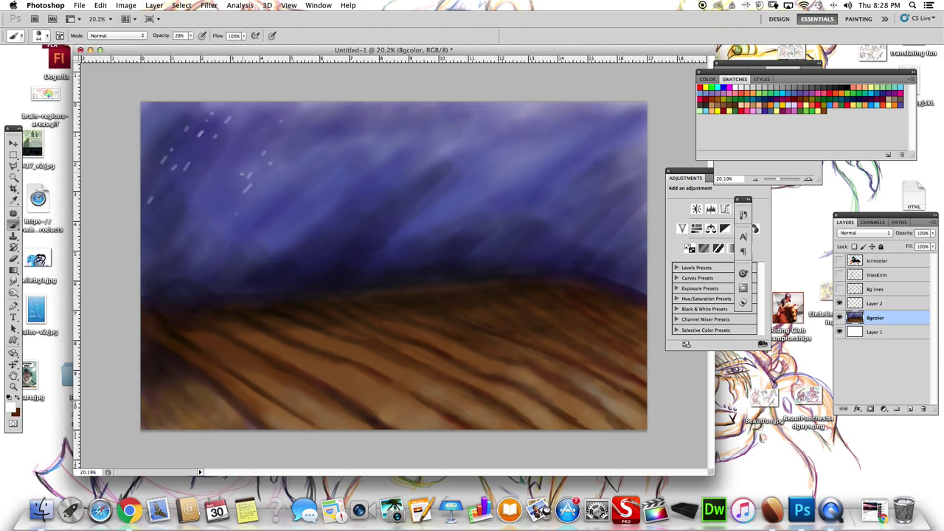
{"action": "key", "text": "super+alt+z"}
{"action": "key", "text": "super+alt+z"}
{"action": "key", "text": "super+alt+z"}
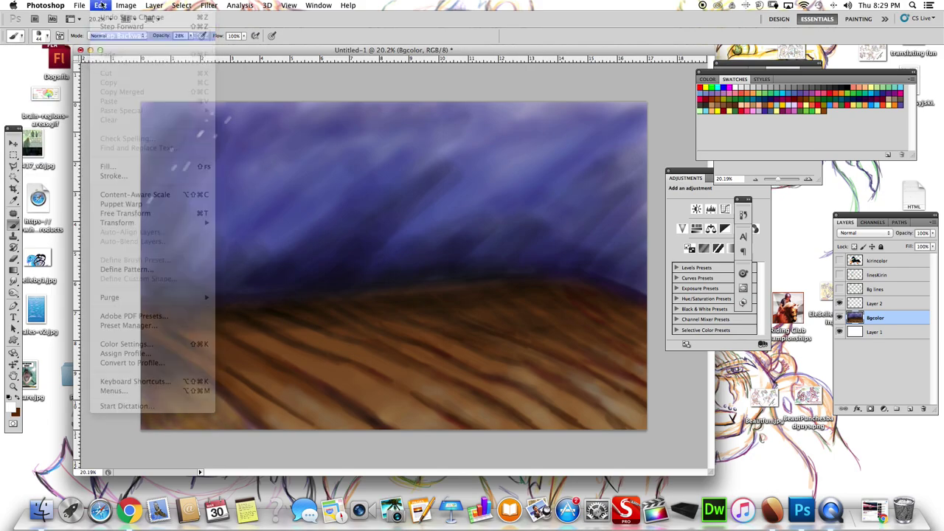
{"action": "key", "text": "super+alt+z"}
Adjust brush opacity and size and undo the light strokes in the upper-left sky
{"action": "key", "text": "0"}
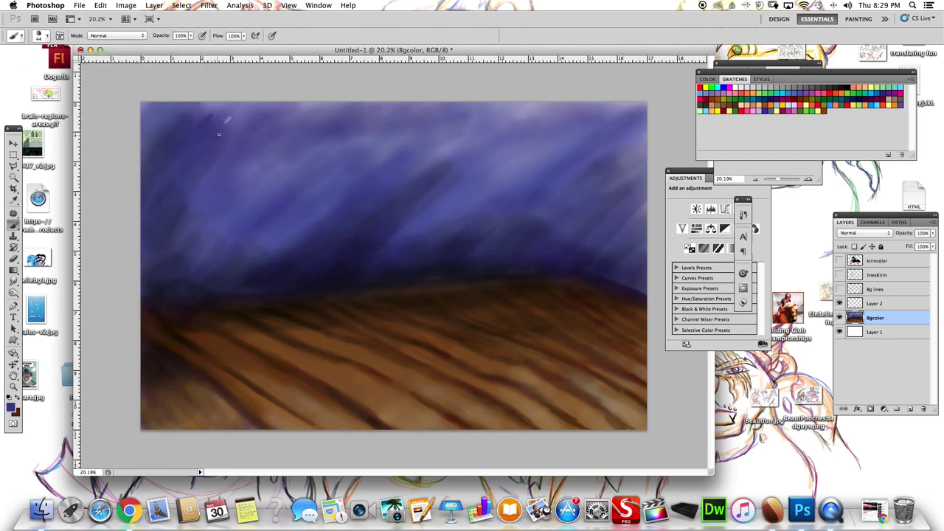
{"action": "key", "text": "bracketright"}
{"action": "key", "text": "bracketright"}
{"action": "key", "text": "bracketright"}
{"action": "key", "text": "super+shift+z"}
{"action": "key", "text": "4"}
{"action": "key", "text": "3"}
{"action": "key", "text": "bracketright"}
{"action": "key", "text": "bracketright"}
{"action": "key", "text": "bracketright"}
{"action": "key", "text": "super+alt+z"}
Set the brush to 50 px at 13% opacity and paint a short white rain streak
{"action": "left_click", "coordinate": [40, 36]}
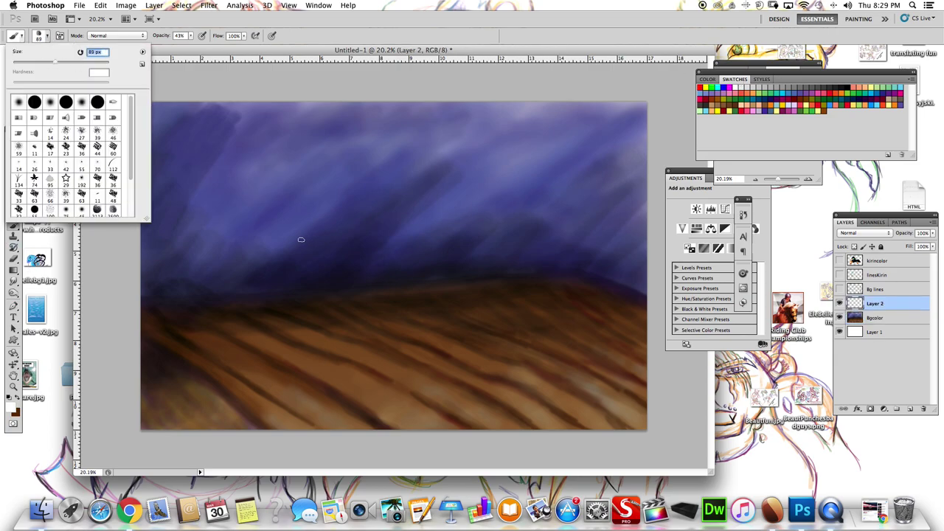
{"action": "key", "text": "1"}
{"action": "key", "text": "3"}
{"action": "left_click_drag", "start_coordinate": [310, 225], "coordinate": [301, 238]}
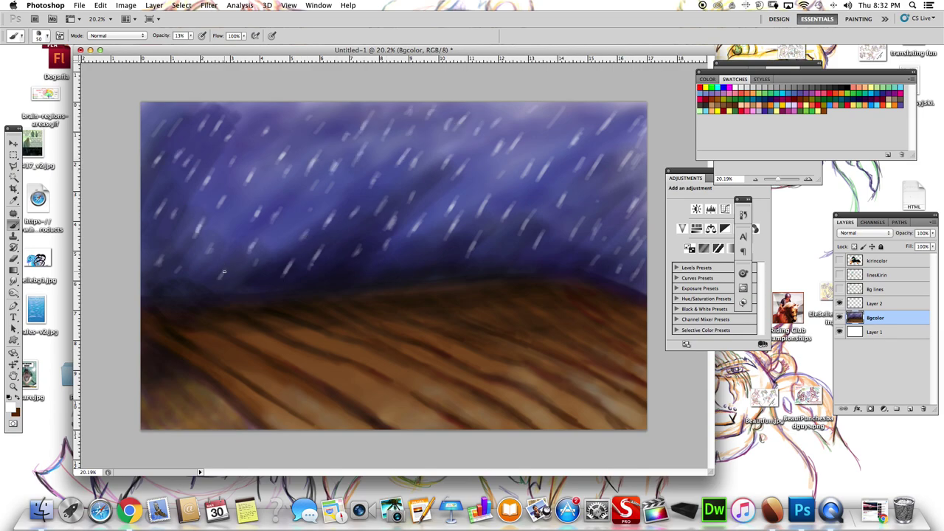
Show the background sketch lines, make Layer 2 active and pick the Lasso tool
{"action": "left_click", "coordinate": [840, 260]}
{"action": "left_click", "coordinate": [839, 261]}
{"action": "left_click", "coordinate": [839, 289]}
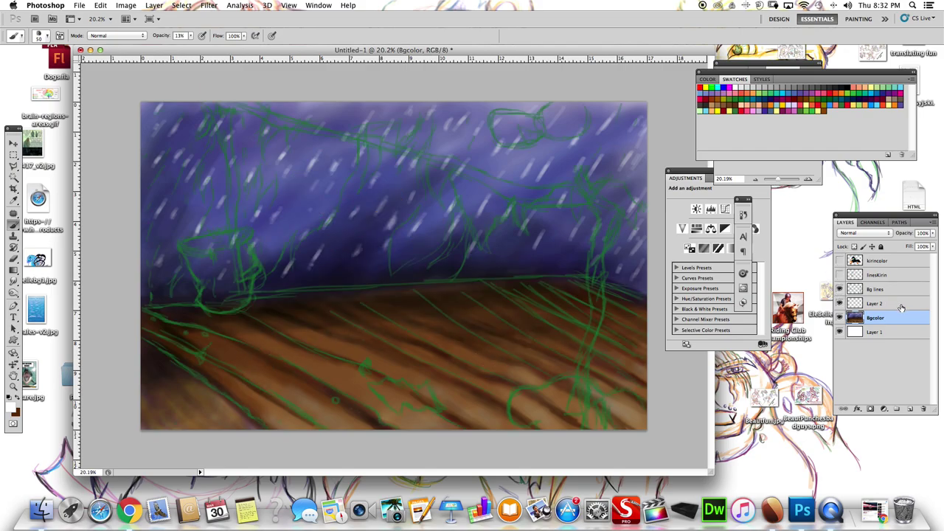
{"action": "left_click", "coordinate": [875, 304]}
{"action": "left_click", "coordinate": [38, 35]}
{"action": "left_click", "coordinate": [39, 36]}
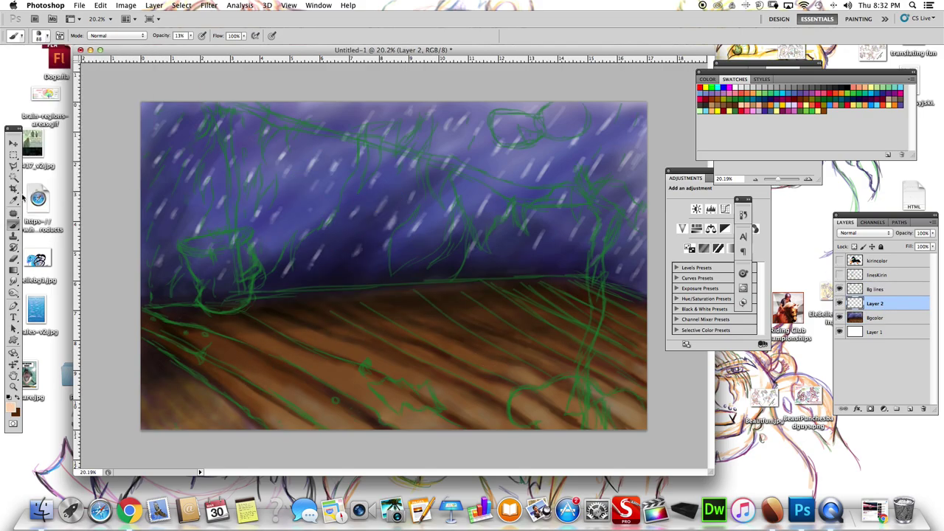
Zoom into the upper sky and lasso around the hanging foliage shapes along the top
{"action": "key", "text": "l"}
{"action": "left_click_drag", "start_coordinate": [767, 179], "coordinate": [781, 179]}
{"action": "left_click_drag", "start_coordinate": [773, 127], "coordinate": [748, 119]}
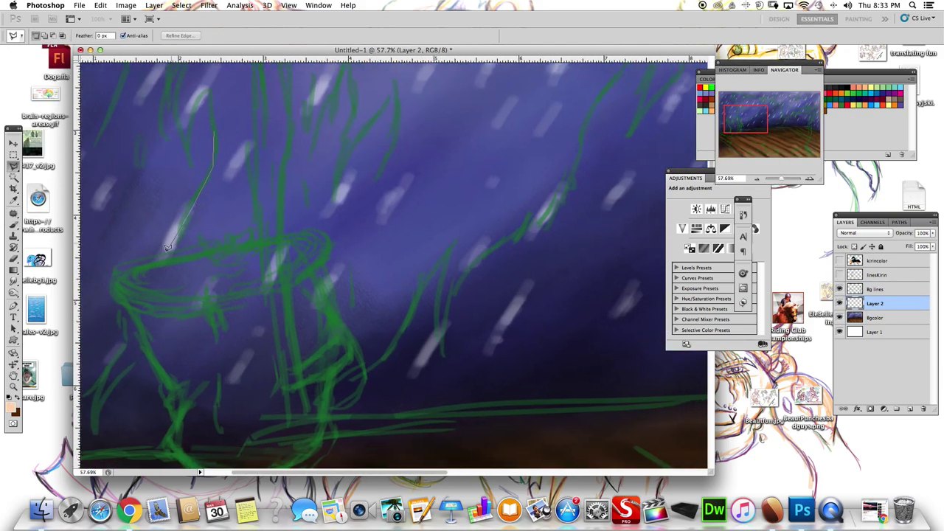
{"action": "left_click_drag", "start_coordinate": [286, 133], "coordinate": [206, 420]}
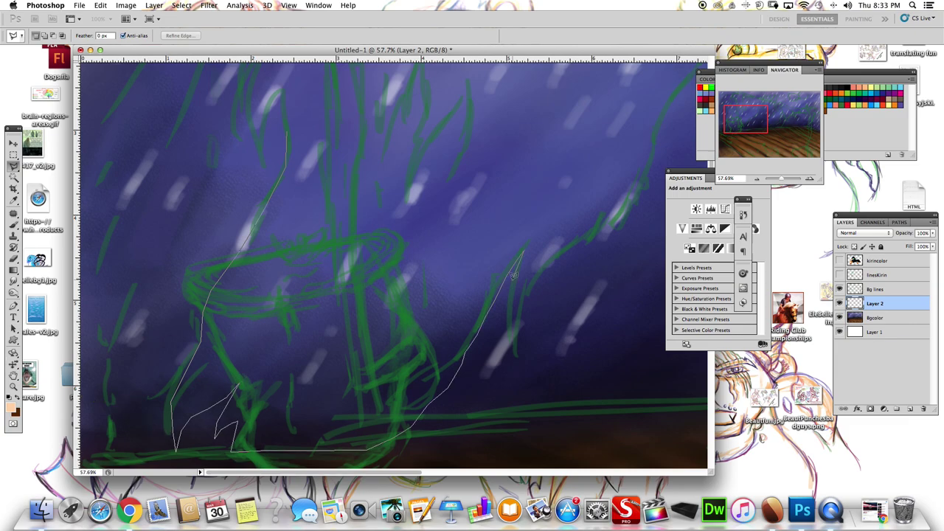
{"action": "left_click_drag", "start_coordinate": [514, 273], "coordinate": [412, 55]}
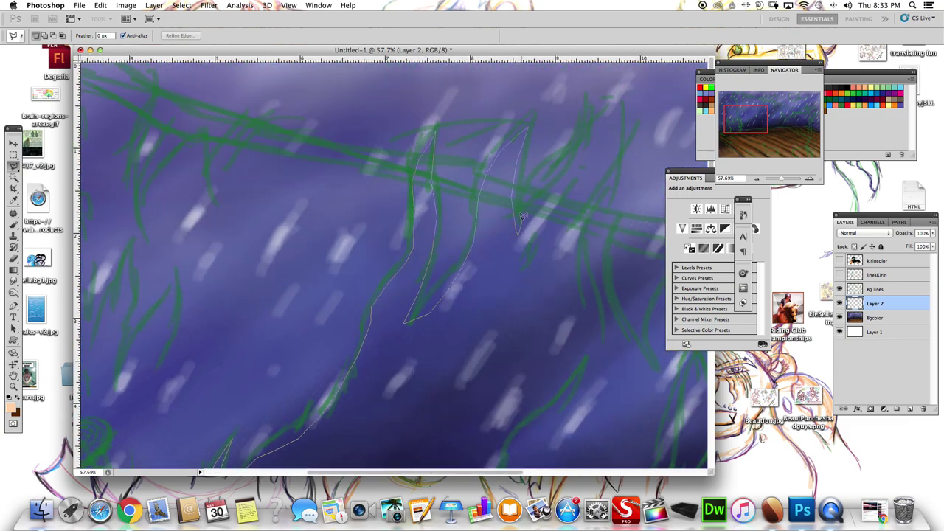
{"action": "left_click_drag", "start_coordinate": [584, 251], "coordinate": [380, 164]}
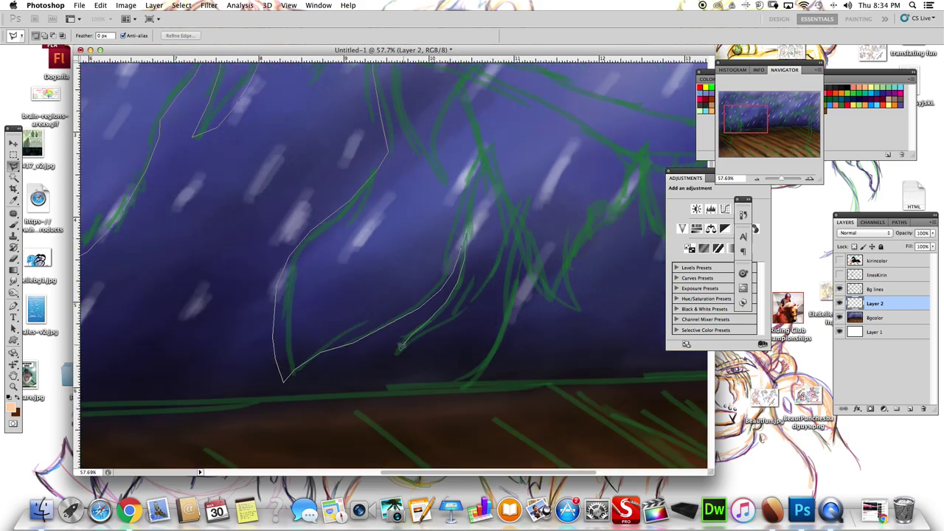
{"action": "left_click_drag", "start_coordinate": [453, 384], "coordinate": [700, 461]}
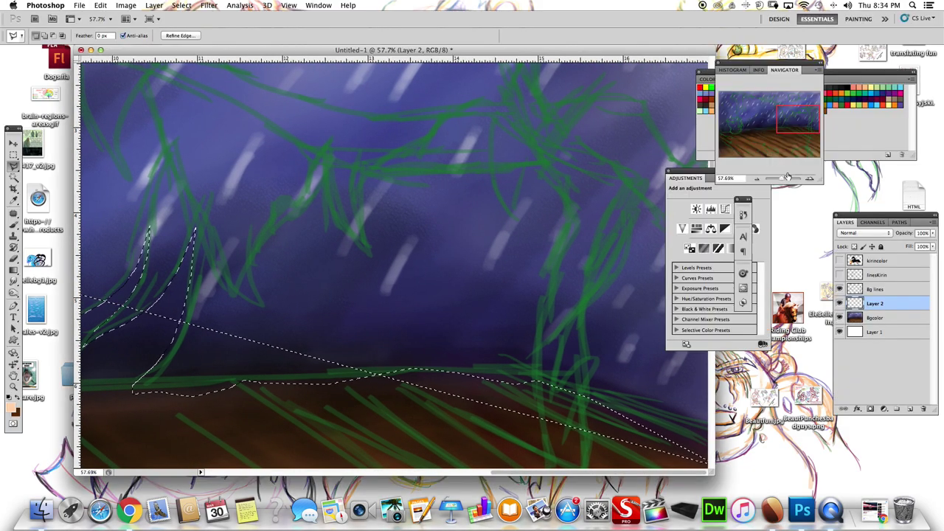
{"action": "left_click_drag", "start_coordinate": [790, 179], "coordinate": [780, 180]}
{"action": "left_click_drag", "start_coordinate": [216, 118], "coordinate": [518, 264]}
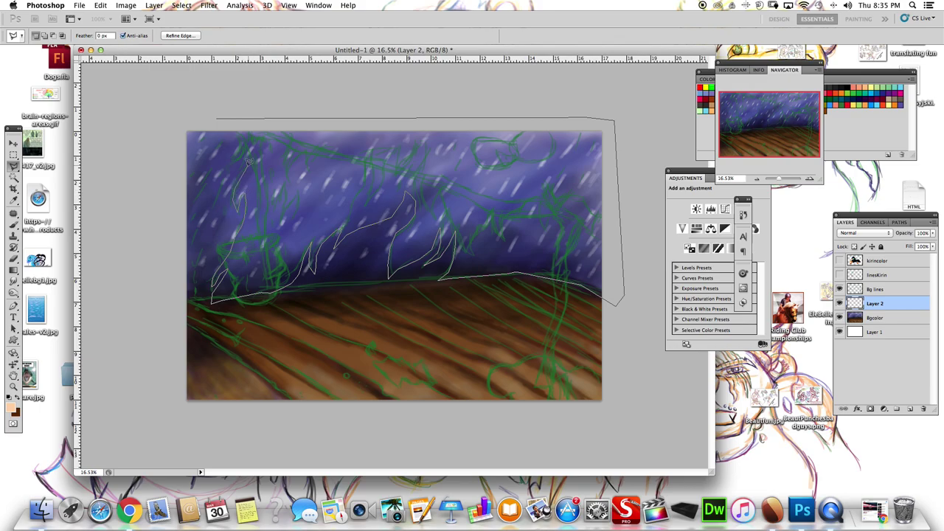
Fill the selection with a brown gradient, redo it in lighter tan, and deselect
{"action": "left_click_drag", "start_coordinate": [219, 117], "coordinate": [217, 118]}
{"action": "left_click", "coordinate": [13, 270]}
{"action": "left_click", "coordinate": [13, 408]}
{"action": "left_click", "coordinate": [776, 322]}
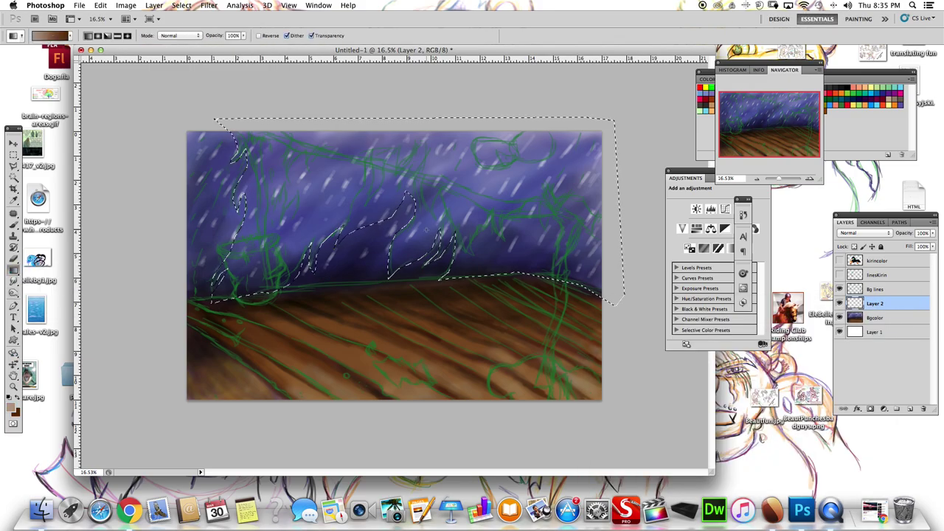
{"action": "left_click_drag", "start_coordinate": [541, 288], "coordinate": [540, 179]}
{"action": "left_click", "coordinate": [13, 408]}
{"action": "left_click", "coordinate": [885, 296]}
{"action": "mouse_move", "coordinate": [501, 140]}
{"action": "left_mouse_down"}
{"action": "mouse_move", "coordinate": [502, 266]}
{"action": "mouse_move", "coordinate": [495, 257]}
{"action": "left_mouse_up"}
{"action": "key", "text": "ctrl+d"}
Select the Brush, check its settings, and rename Layer 2 to bgcolor2
{"action": "key", "text": "b"}
{"action": "left_click", "coordinate": [874, 317]}
{"action": "left_click", "coordinate": [41, 36]}
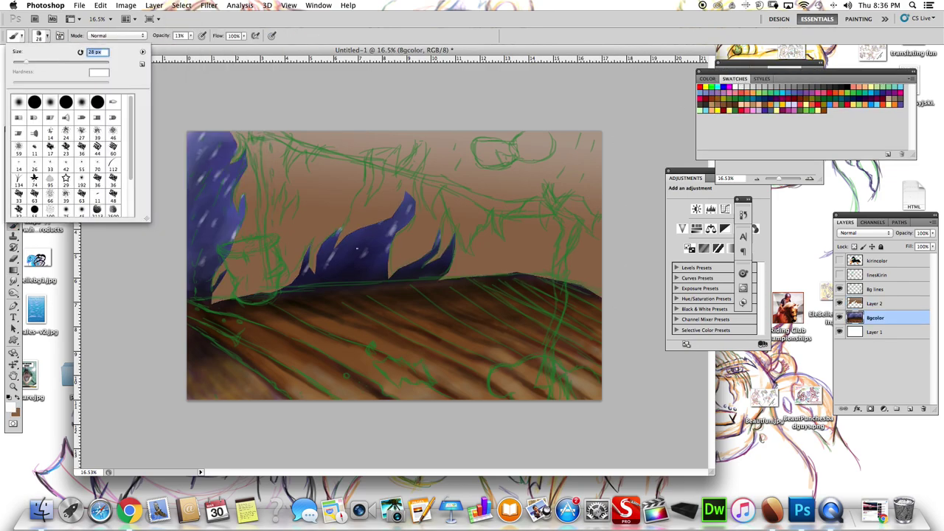
{"action": "key", "text": "Return"}
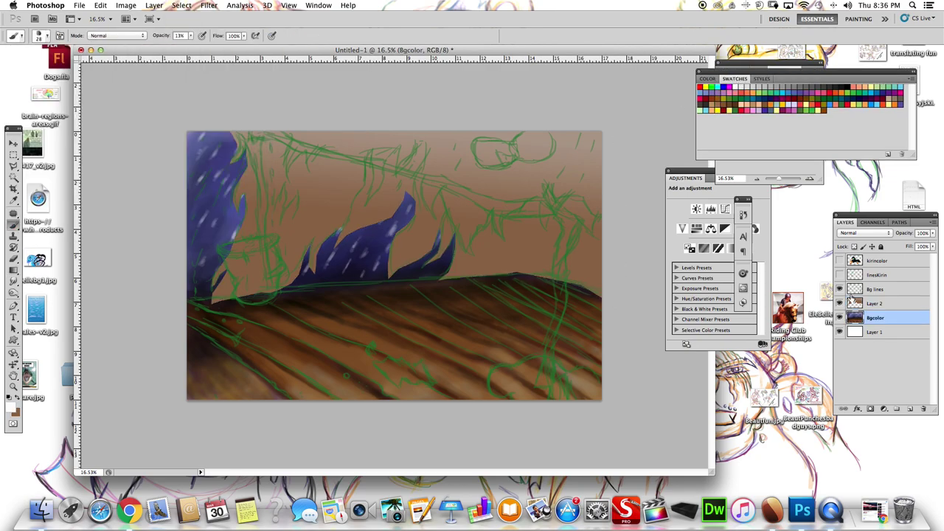
{"action": "double_click", "coordinate": [854, 303]}
{"action": "key", "text": "Escape"}
{"action": "type", "text": "bgcolor2"}
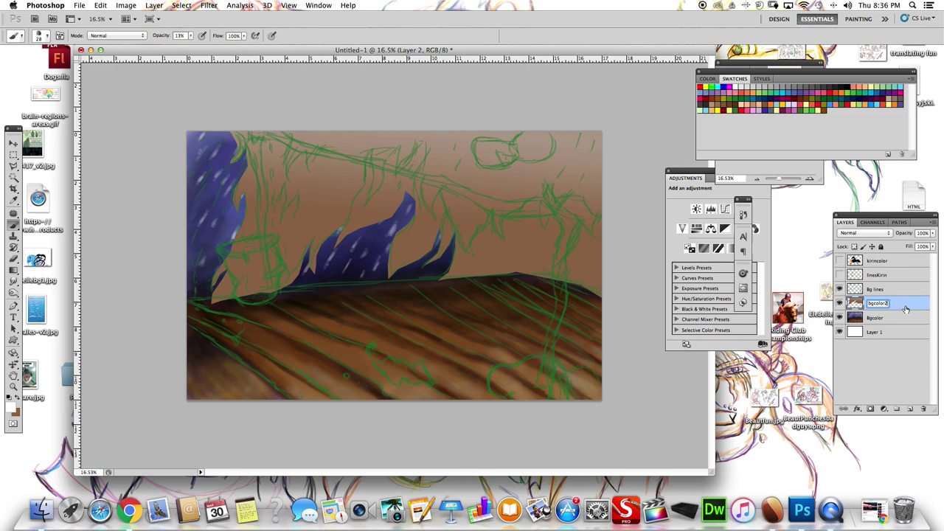
{"action": "key", "text": "Return"}
Set a 13 px brush at 100% opacity and paint brown along the lower foliage edge
{"action": "scroll", "coordinate": [309, 251], "scroll_direction": "up", "scroll_amount": 5}
{"action": "key", "text": "9"}
{"action": "key", "text": "7"}
{"action": "left_click", "coordinate": [41, 36]}
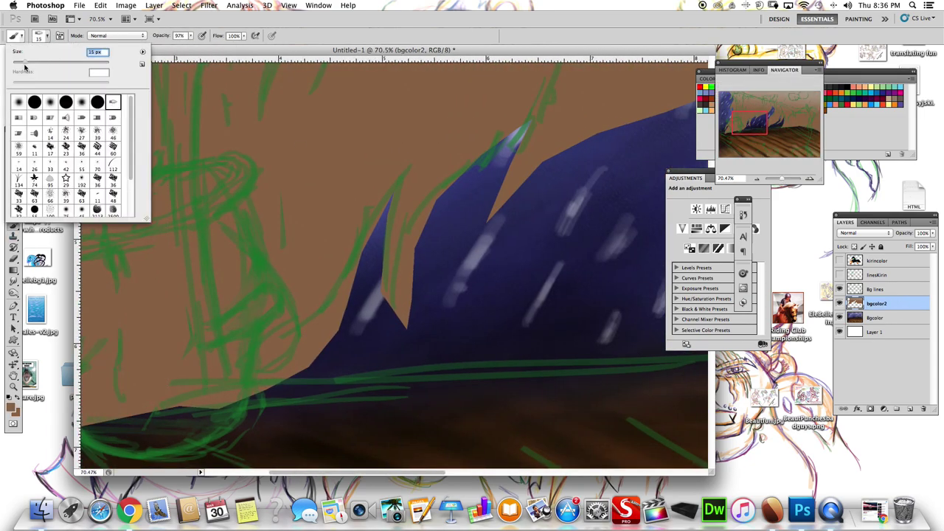
{"action": "type", "text": "13"}
{"action": "key", "text": "Return"}
{"action": "key", "text": "0"}
{"action": "left_click_drag", "start_coordinate": [111, 417], "coordinate": [332, 343]}
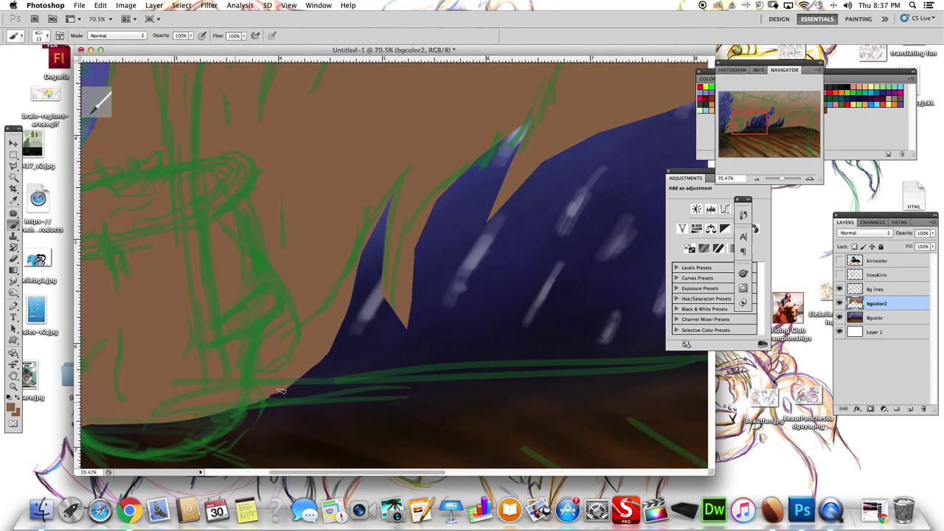
Hide the sketch lines and paint brown to shorten and reshape the blue spike tips
{"action": "key", "text": "ctrl+comma"}
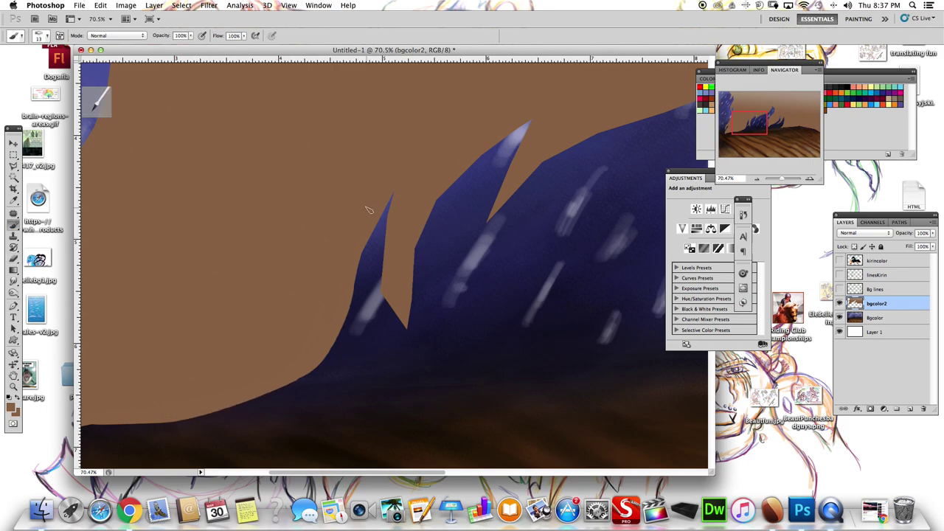
{"action": "left_click_drag", "start_coordinate": [368, 209], "coordinate": [387, 218]}
{"action": "left_click_drag", "start_coordinate": [386, 294], "coordinate": [402, 333]}
{"action": "left_click_drag", "start_coordinate": [442, 196], "coordinate": [525, 129]}
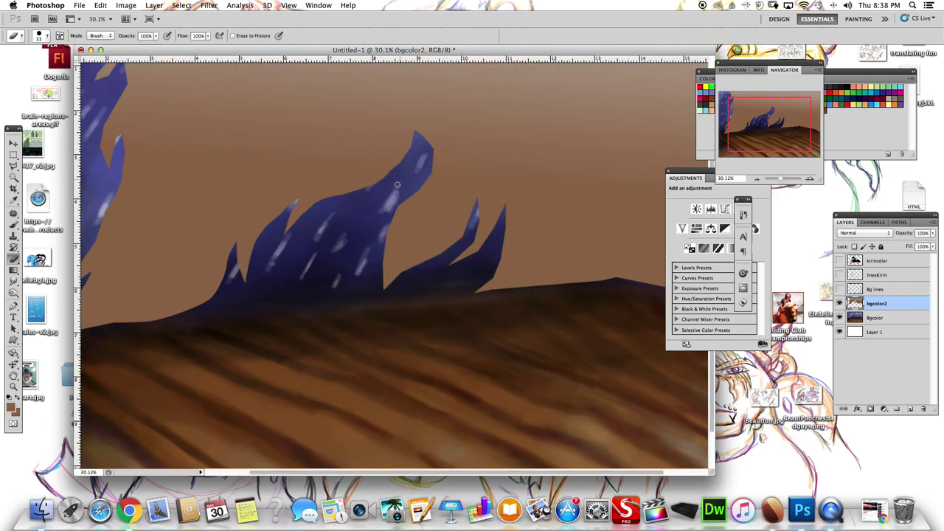
{"action": "key", "text": "b"}
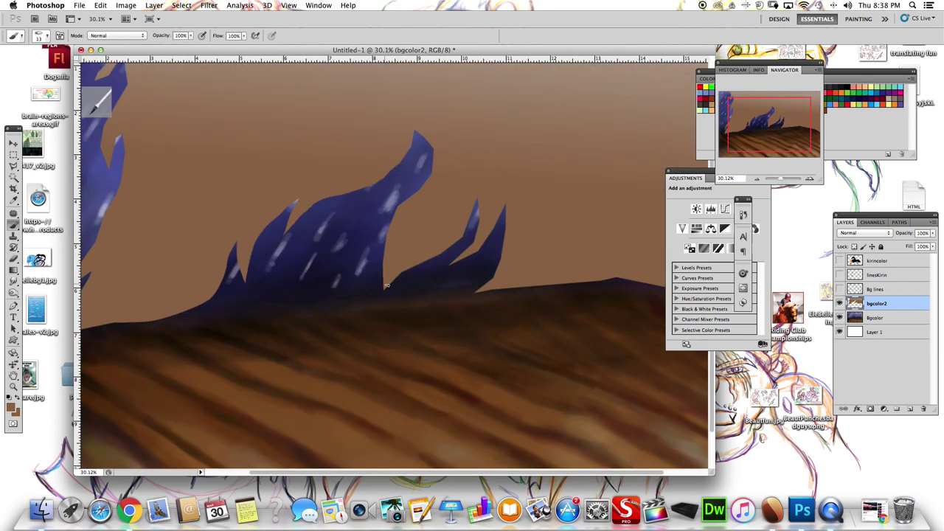
Zoom to 100% at the foliage edge and erase stray brown with the Eraser
{"action": "left_click", "coordinate": [17, 254]}
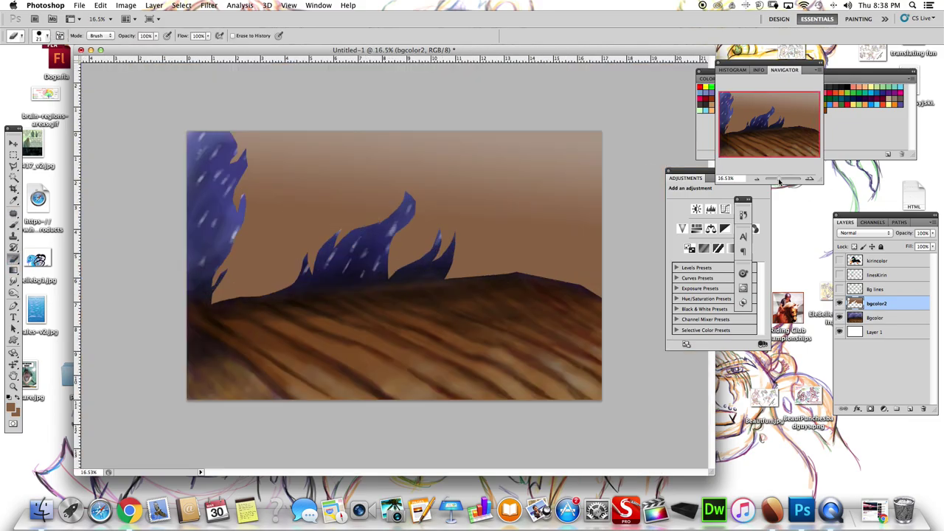
{"action": "mouse_move", "coordinate": [747, 111]}
{"action": "left_mouse_down"}
{"action": "mouse_move", "coordinate": [791, 140]}
{"action": "mouse_move", "coordinate": [459, 217]}
{"action": "left_mouse_up"}
{"action": "key", "text": "ctrl+minus"}
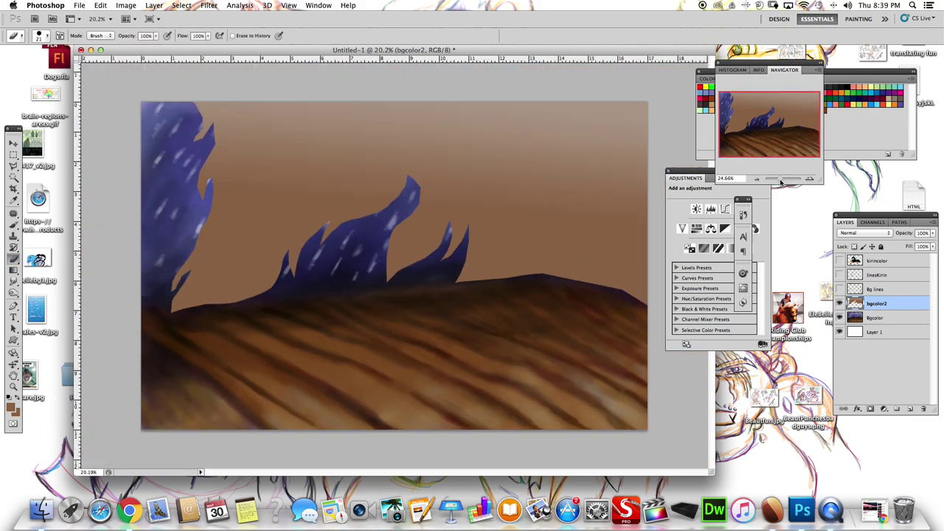
{"action": "key", "text": "ctrl+plus"}
{"action": "key", "text": "ctrl+plus"}
{"action": "left_click_drag", "start_coordinate": [230, 313], "coordinate": [398, 286]}
{"action": "mouse_move", "coordinate": [237, 225]}
{"action": "left_mouse_down"}
{"action": "mouse_move", "coordinate": [276, 152]}
{"action": "mouse_move", "coordinate": [193, 365]}
{"action": "left_mouse_up"}
Trim another blue foliage tip with brown and erase the brown wedge in the notch
{"action": "key", "text": "b"}
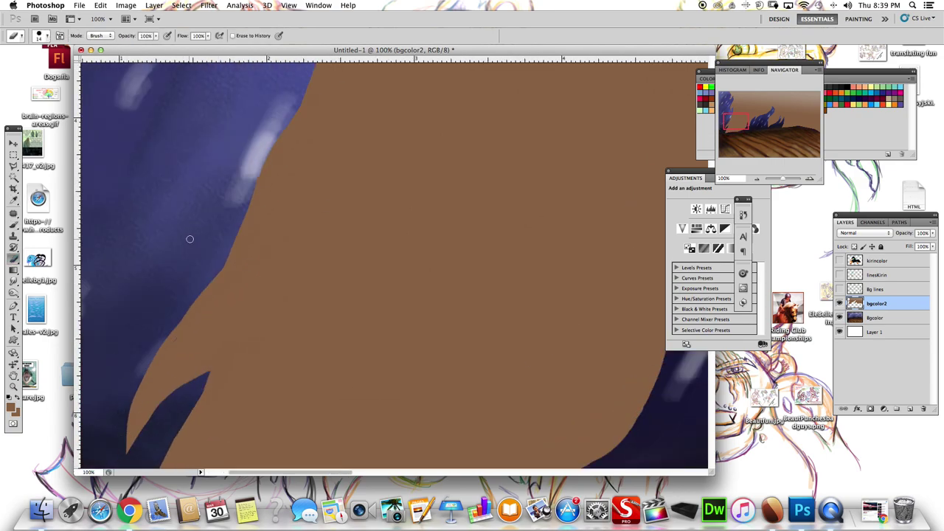
{"action": "scroll", "coordinate": [332, 138], "scroll_direction": "up", "scroll_amount": 5}
{"action": "left_click_drag", "start_coordinate": [332, 139], "coordinate": [345, 151]}
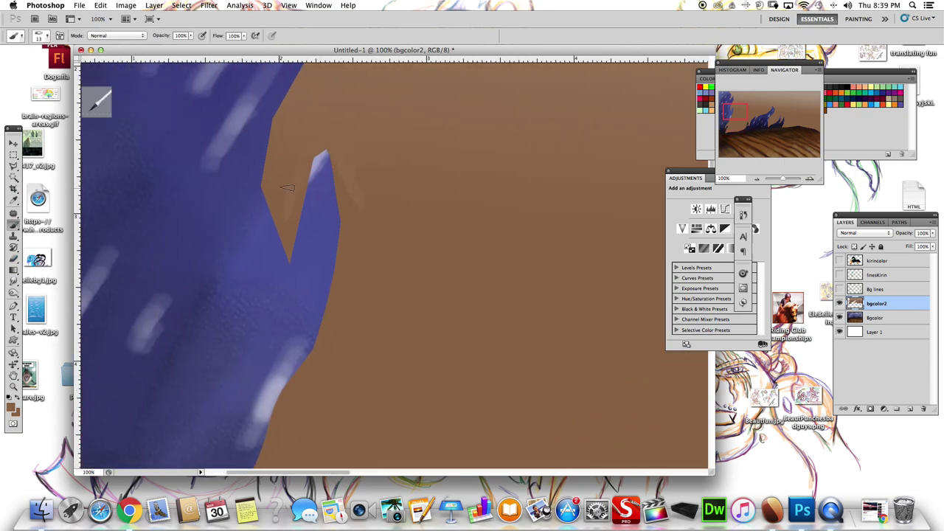
{"action": "key", "text": "e"}
{"action": "left_click_drag", "start_coordinate": [287, 188], "coordinate": [306, 240]}
Fit the canvas on screen, show the sketch lines and choose a light tan colour
{"action": "key", "text": "super+0"}
{"action": "left_click", "coordinate": [840, 289]}
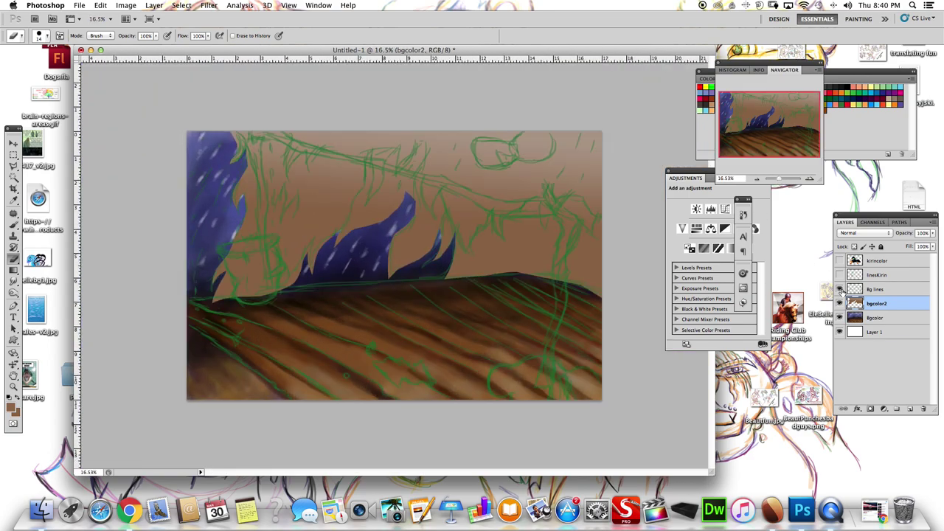
{"action": "left_click", "coordinate": [15, 411]}
{"action": "left_click_drag", "start_coordinate": [657, 379], "coordinate": [672, 362]}
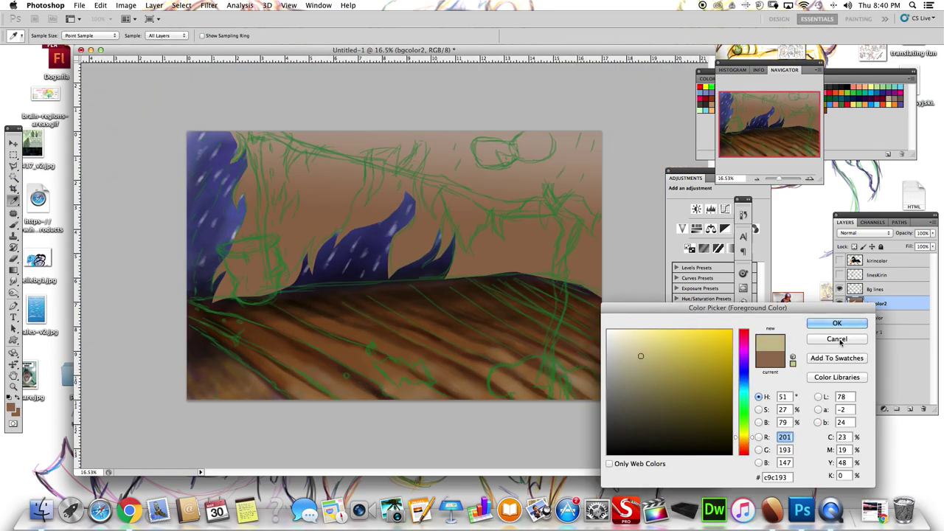
{"action": "key", "text": "Return"}
Lasso the top canopy on a new layer, fill it light tan, then undo and deselect
{"action": "key", "text": "l"}
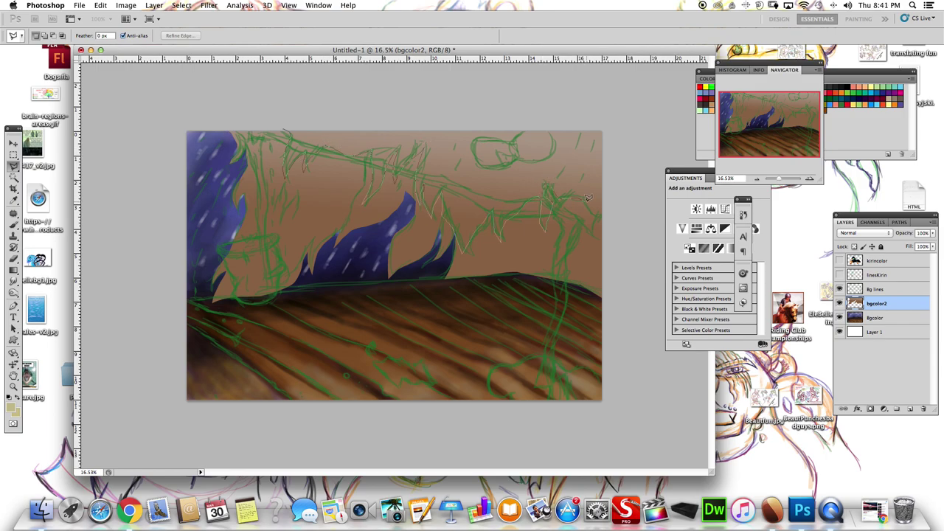
{"action": "left_click_drag", "start_coordinate": [588, 197], "coordinate": [285, 118]}
{"action": "key", "text": "super+shift+alt+n"}
{"action": "key", "text": "g"}
{"action": "key", "text": "super+BackSpace"}
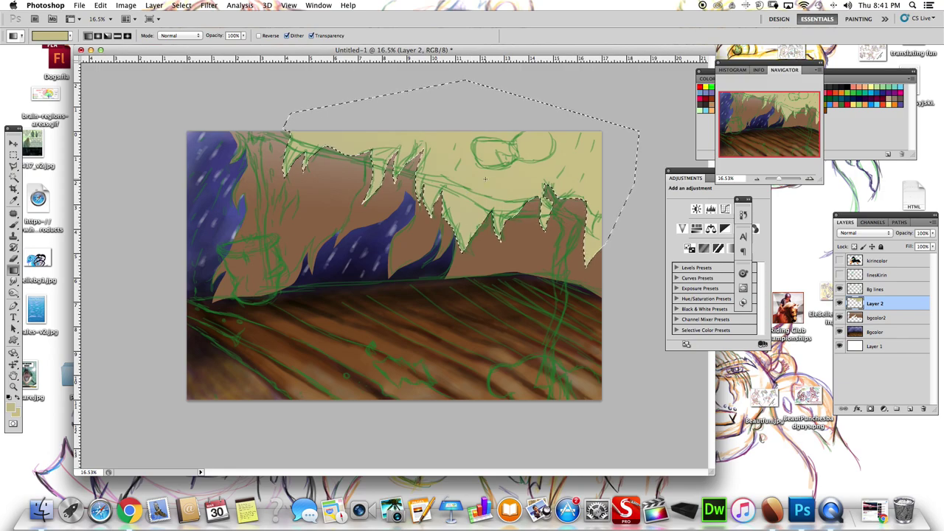
{"action": "key", "text": "super+z"}
{"action": "key", "text": "super+d"}
Select the Brush with dark brown as the paint colour
{"action": "key", "text": "b"}
{"action": "left_click", "coordinate": [38, 35]}
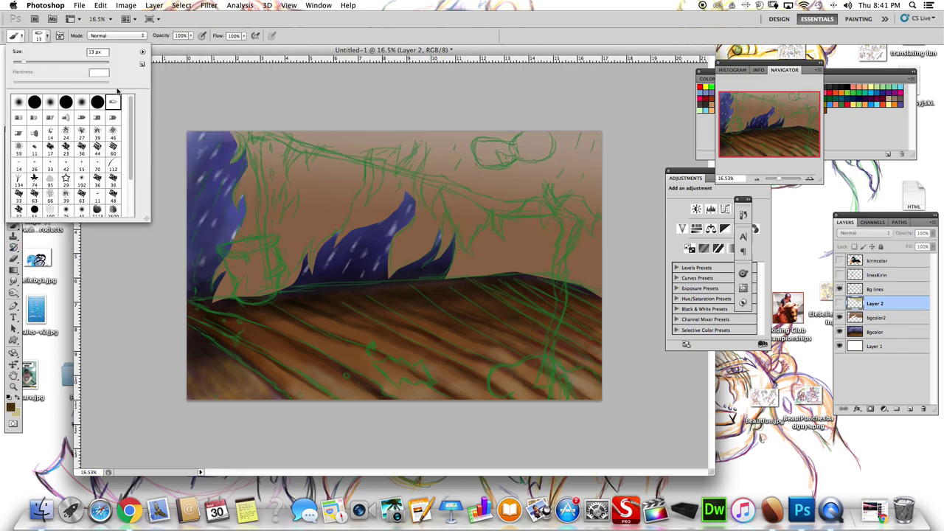
{"action": "key", "text": "Return"}
On bgcolor2, paint a dark brown right-hand post and sample its brown
{"action": "key", "text": "alt+bracketleft"}
{"action": "left_click_drag", "start_coordinate": [249, 135], "coordinate": [252, 151]}
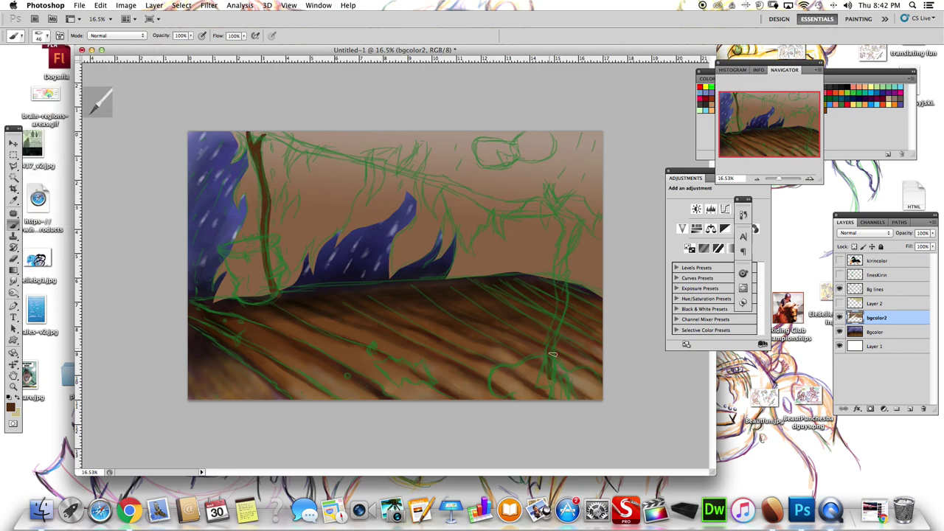
{"action": "left_click_drag", "start_coordinate": [564, 295], "coordinate": [548, 362]}
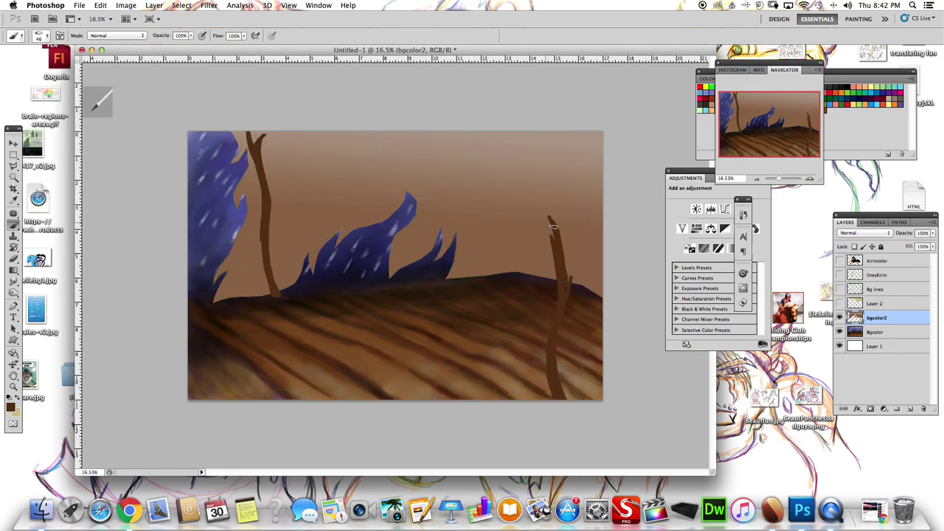
{"action": "mouse_move", "coordinate": [552, 226]}
{"action": "left_mouse_down"}
{"action": "mouse_move", "coordinate": [555, 274]}
{"action": "mouse_move", "coordinate": [581, 220]}
{"action": "left_mouse_up"}
{"action": "key", "text": "alt"}
{"action": "left_click", "coordinate": [553, 274], "text": "alt"}
{"action": "left_click", "coordinate": [857, 129]}
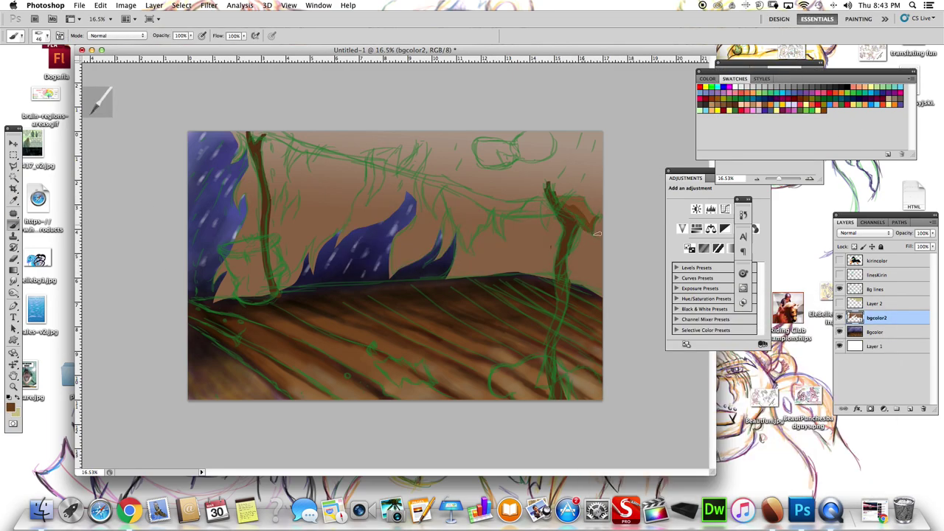
Paint a brown branch across the top with the green sketch lines hidden
{"action": "left_click_drag", "start_coordinate": [250, 136], "coordinate": [556, 217]}
{"action": "left_click", "coordinate": [839, 289]}
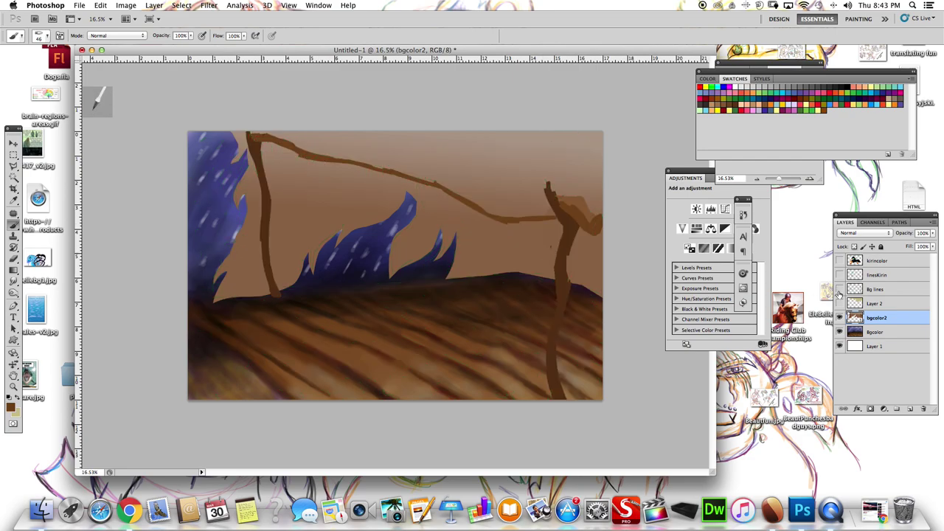
{"action": "key", "text": "i"}
{"action": "key", "text": "b"}
With a size 44 brush, darken the left post and thicken the upper branch
{"action": "key", "text": "bracketright"}
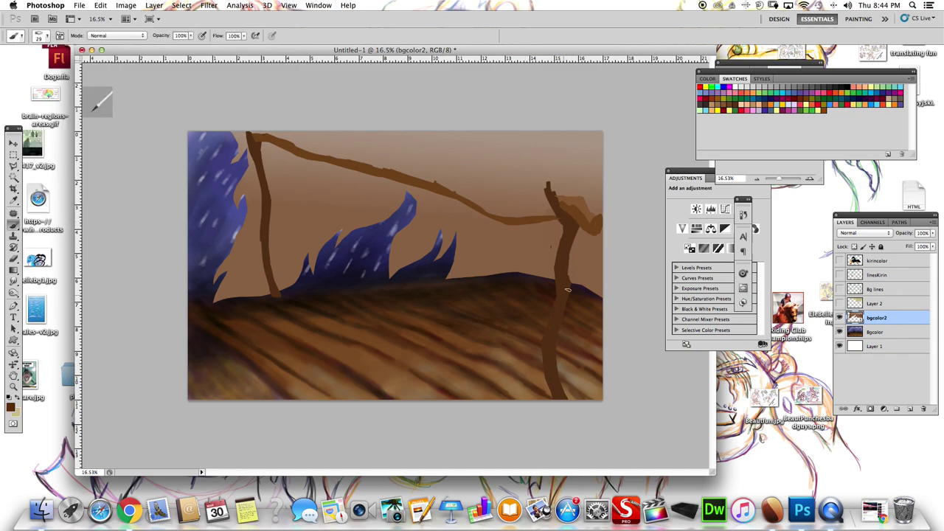
{"action": "left_click", "coordinate": [43, 35]}
{"action": "double_click", "coordinate": [96, 197]}
{"action": "left_click_drag", "start_coordinate": [258, 210], "coordinate": [267, 273]}
{"action": "left_click", "coordinate": [14, 223]}
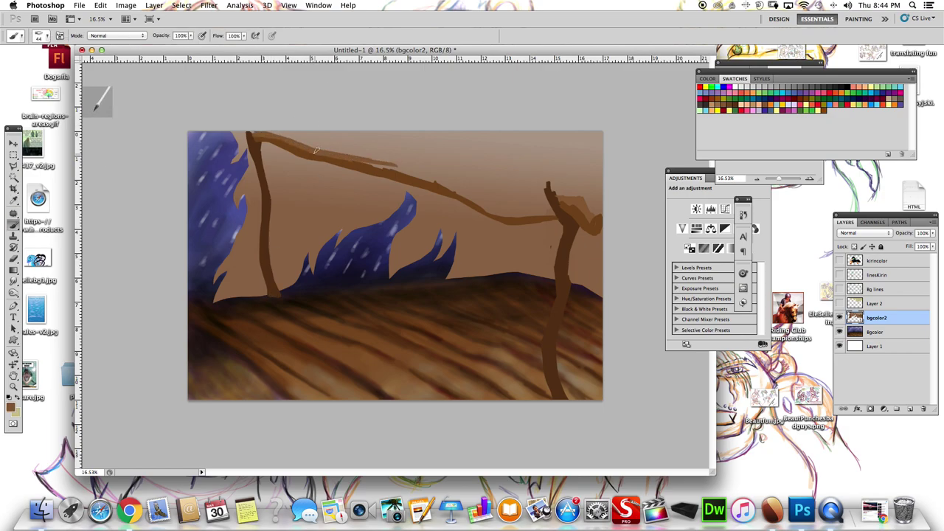
{"action": "left_click_drag", "start_coordinate": [315, 150], "coordinate": [496, 210]}
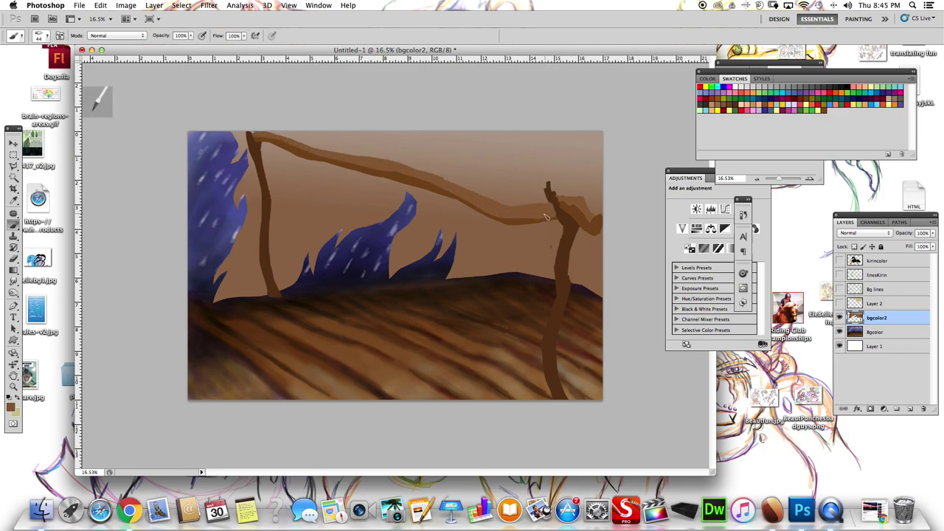
Undo an eraser stroke at the right joint and add brown to the beam's right end
{"action": "key", "text": "e"}
{"action": "left_click_drag", "start_coordinate": [553, 191], "coordinate": [590, 196]}
{"action": "left_click", "coordinate": [101, 5]}
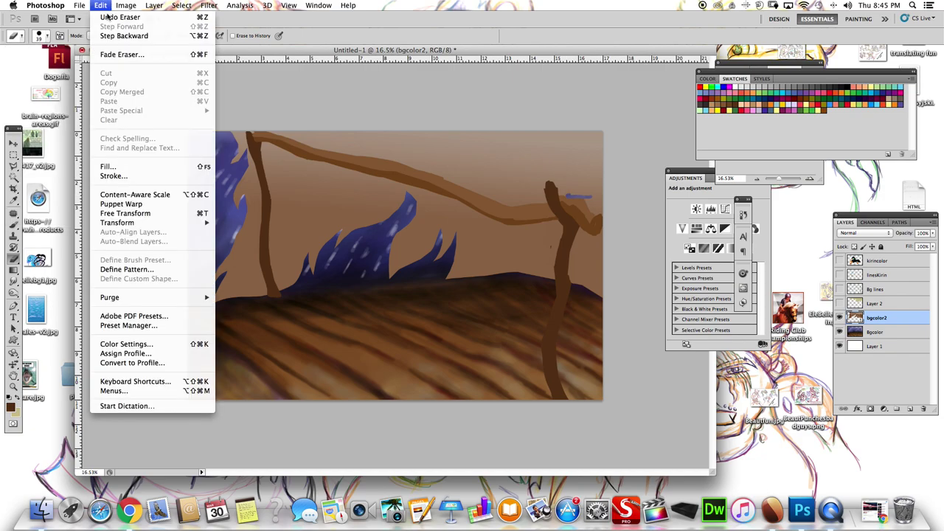
{"action": "left_click", "coordinate": [118, 17]}
{"action": "key", "text": "b"}
{"action": "left_click", "coordinate": [101, 5]}
{"action": "key", "text": "b"}
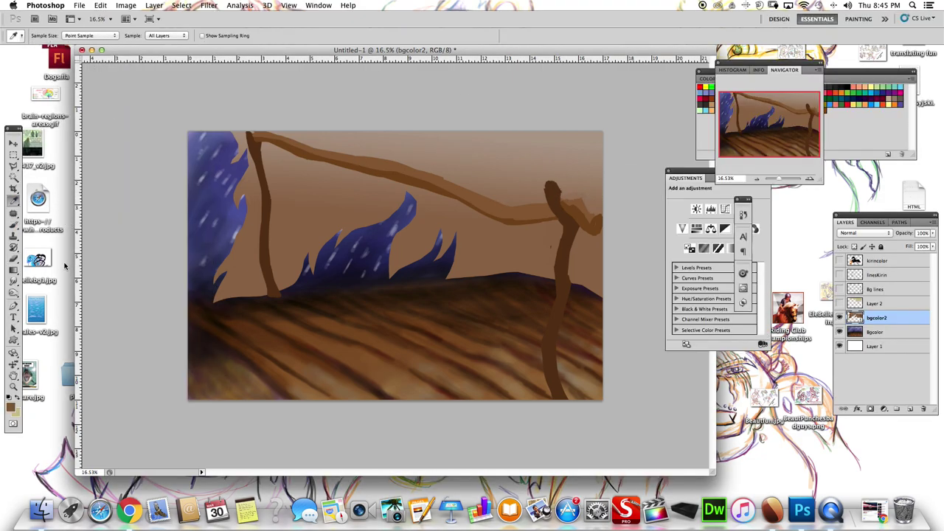
{"action": "left_click_drag", "start_coordinate": [562, 196], "coordinate": [584, 205]}
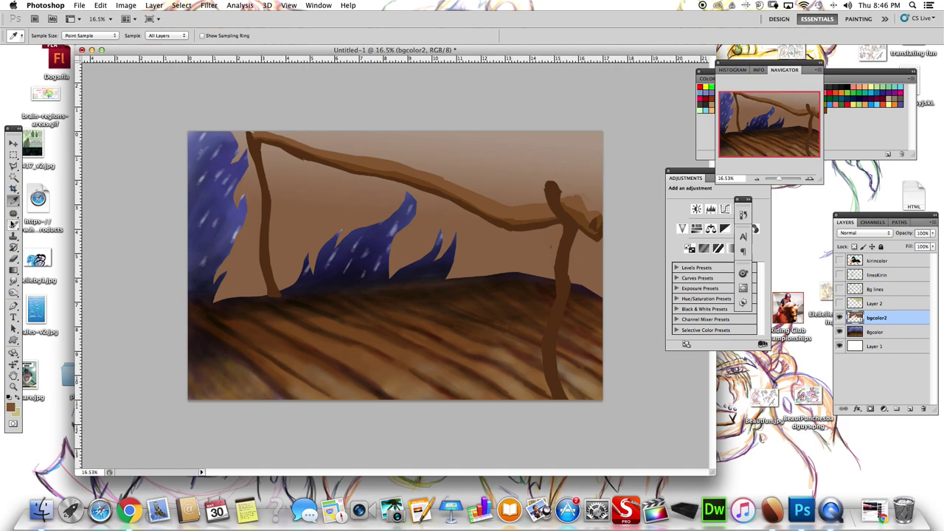
Undo the last two strokes and repaint a darker stroke along the left post
{"action": "key", "text": "ctrl+z"}
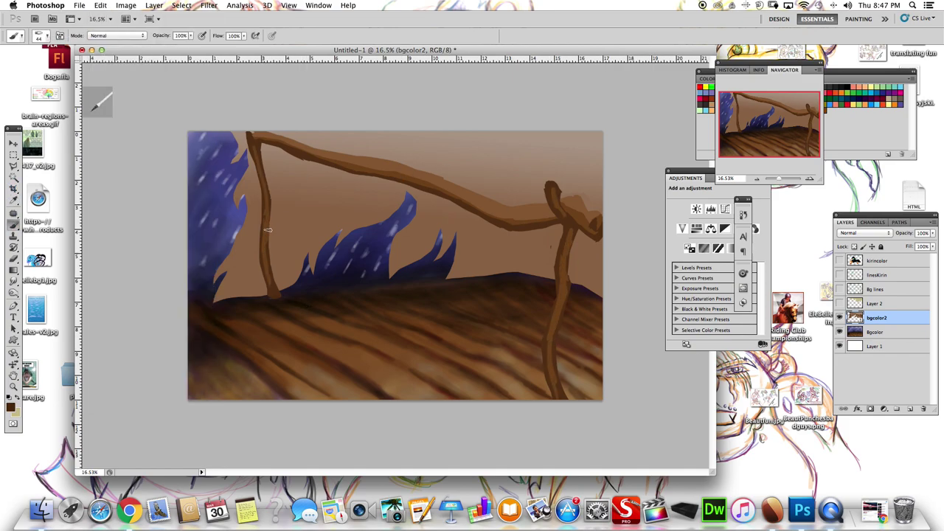
{"action": "key", "text": "ctrl+z"}
{"action": "mouse_move", "coordinate": [274, 289]}
{"action": "left_mouse_down"}
{"action": "mouse_move", "coordinate": [265, 228]}
{"action": "mouse_move", "coordinate": [270, 236]}
{"action": "left_mouse_up"}
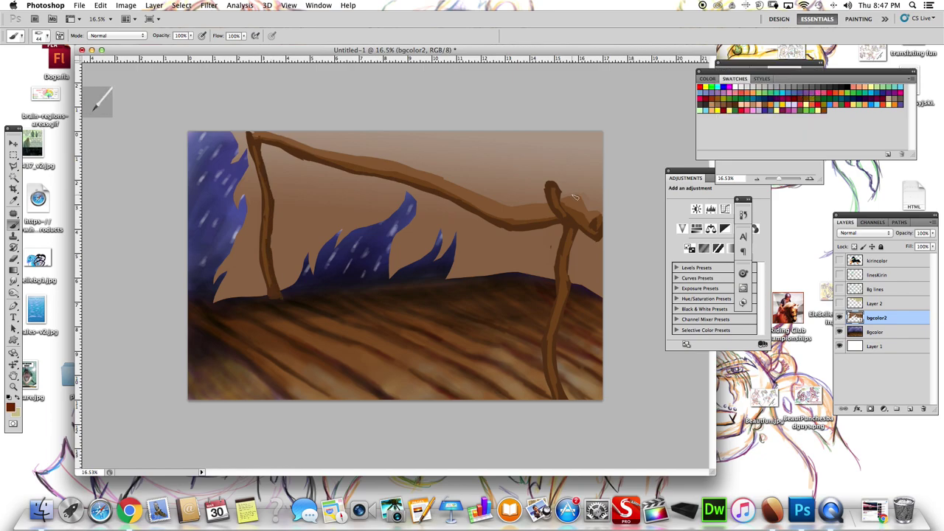
At 34% opacity with a new darker shade, darken the sky's top-right corner
{"action": "key", "text": "bracketleft"}
{"action": "key", "text": "bracketleft"}
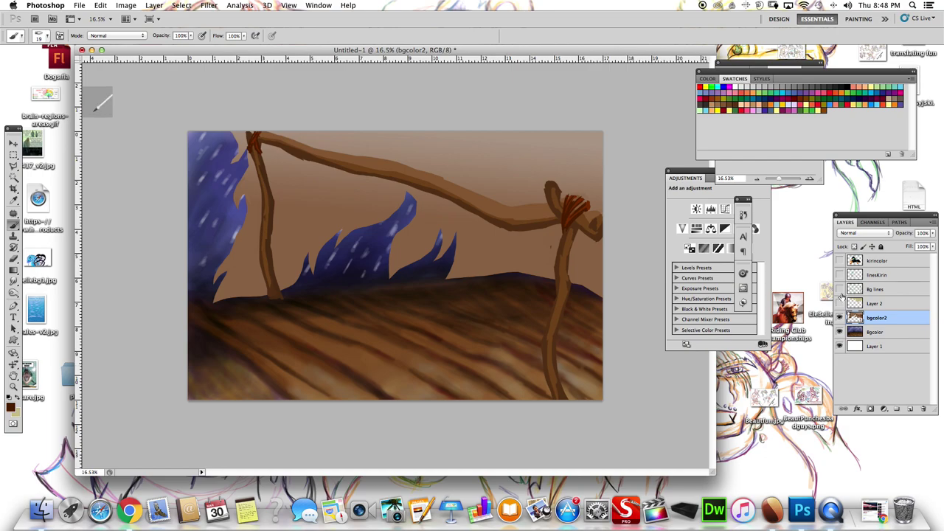
{"action": "left_click_drag", "start_coordinate": [191, 35], "coordinate": [114, 47]}
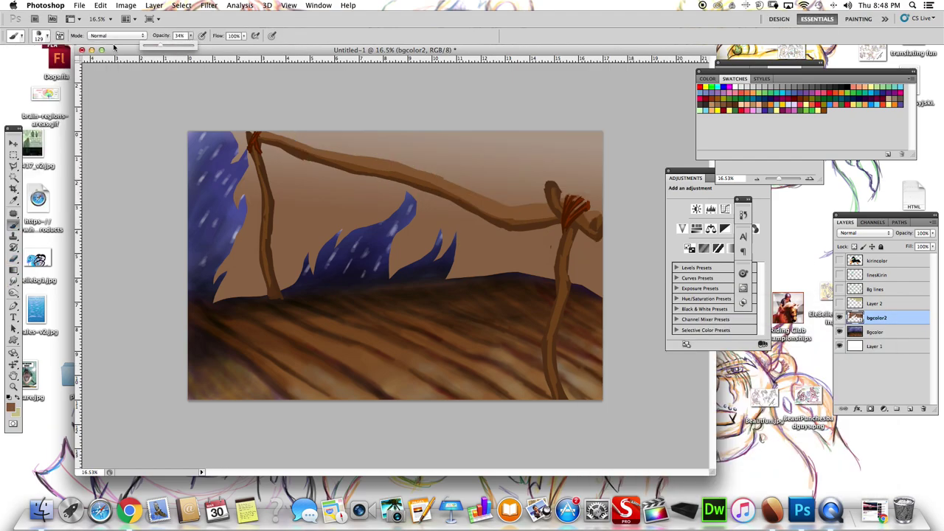
{"action": "key", "text": "bracketright"}
{"action": "key", "text": "bracketright"}
{"action": "key", "text": "bracketright"}
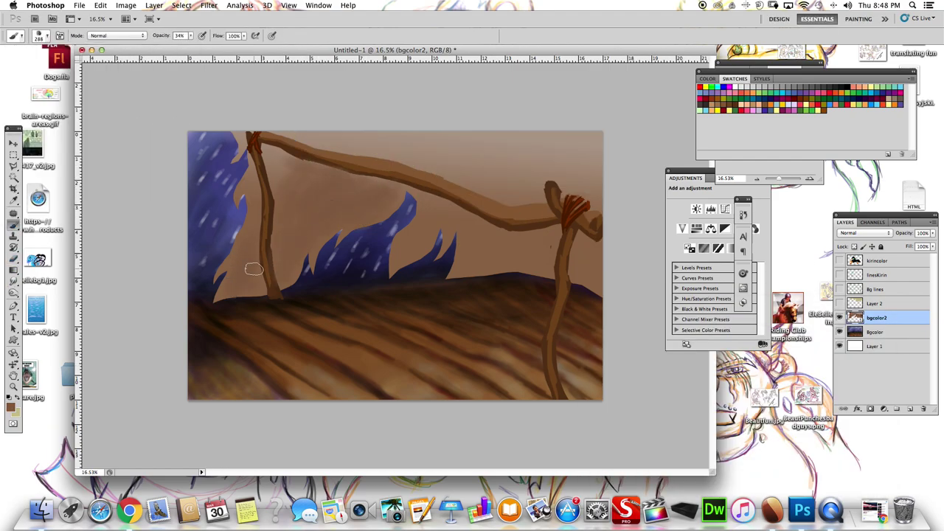
{"action": "left_click", "coordinate": [839, 303]}
{"action": "left_click", "coordinate": [839, 303]}
{"action": "left_click", "coordinate": [839, 289]}
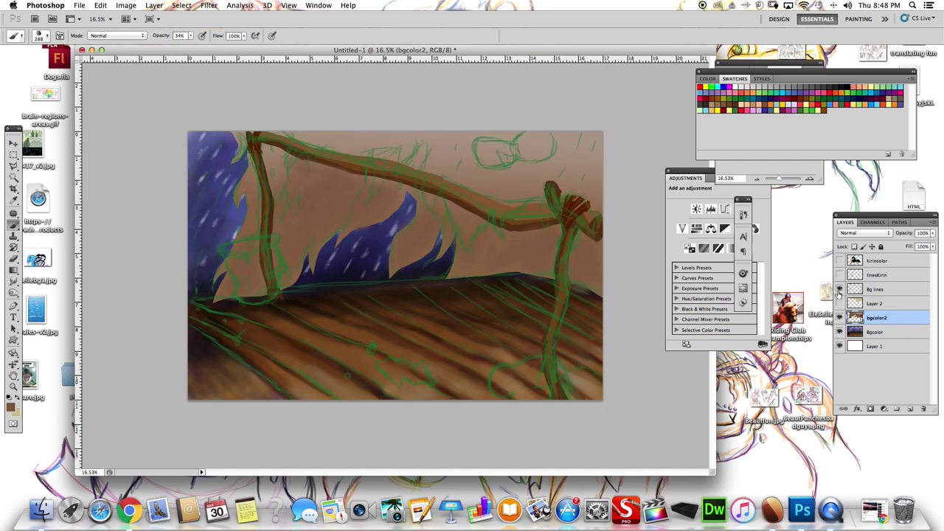
{"action": "left_click", "coordinate": [838, 289]}
{"action": "left_click", "coordinate": [10, 404]}
{"action": "key", "text": "Return"}
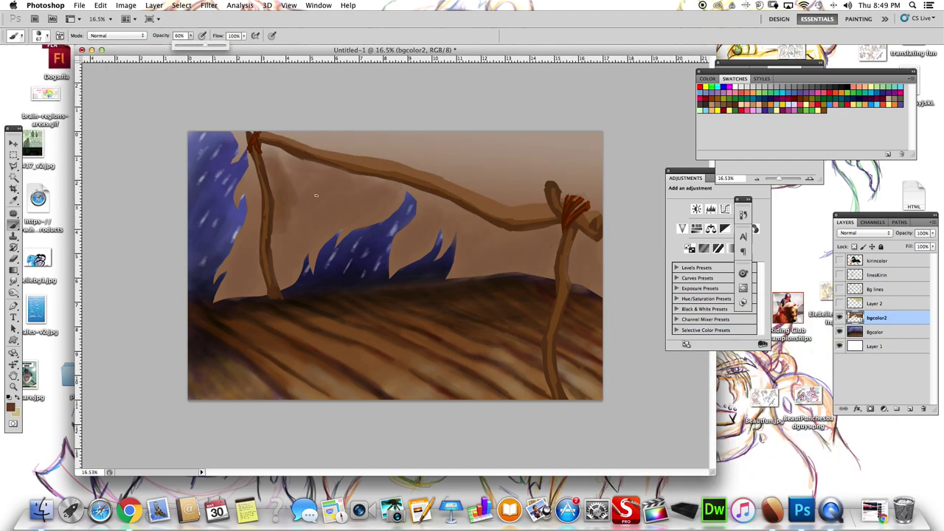
{"action": "left_click_drag", "start_coordinate": [589, 177], "coordinate": [531, 152]}
At 6% opacity, glaze the upper sky lightly with light beige
{"action": "left_click", "coordinate": [38, 35]}
{"action": "key", "text": "Return"}
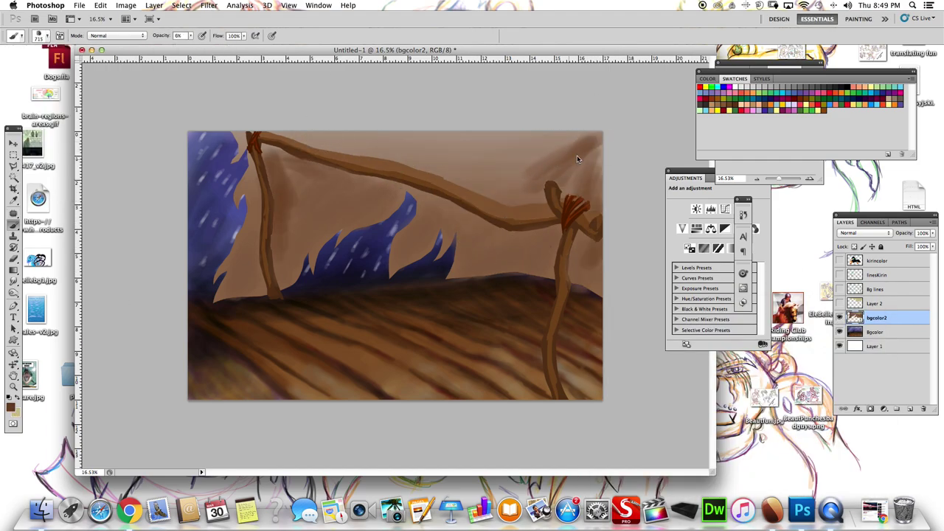
{"action": "key", "text": "0"}
{"action": "key", "text": "6"}
{"action": "left_click", "coordinate": [10, 404]}
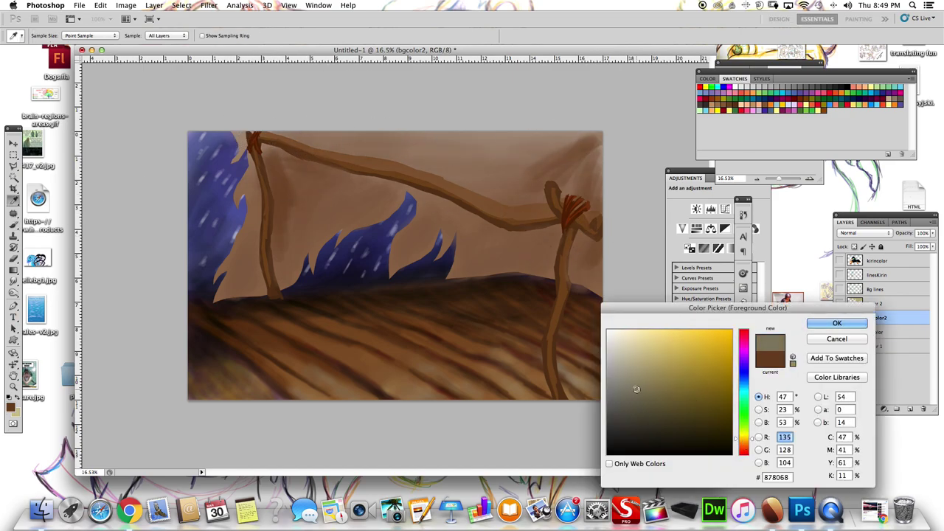
{"action": "key", "text": "Return"}
{"action": "left_click_drag", "start_coordinate": [585, 137], "coordinate": [269, 174]}
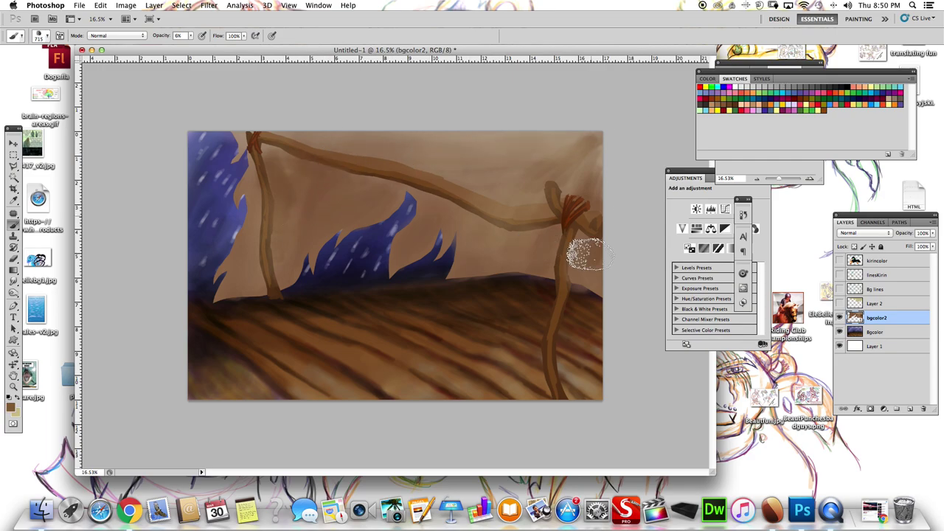
Set the brush size to 31
{"action": "key", "text": "Return"}
{"action": "key", "text": "Return"}
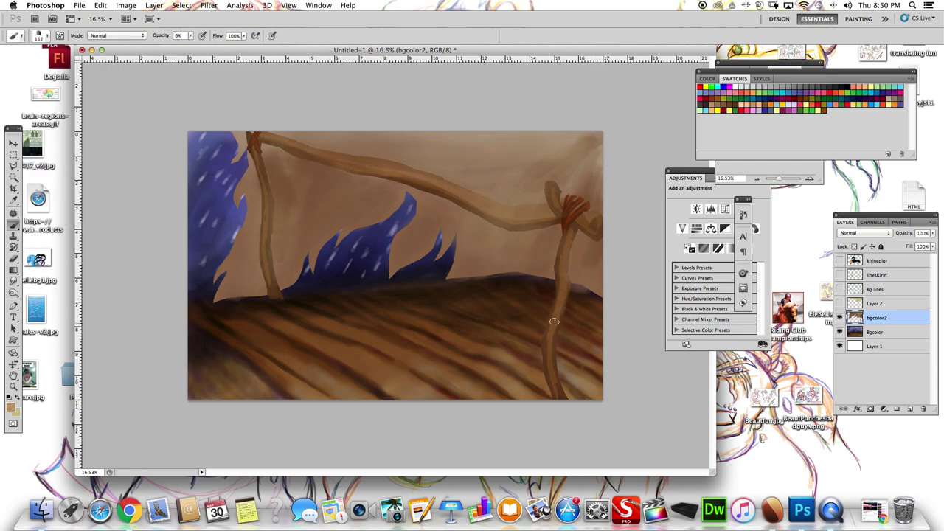
{"action": "key", "text": "Return"}
{"action": "type", "text": "31"}
{"action": "key", "text": "Return"}
At 37% opacity, soften the dark edge along the left branch with sampled brown
{"action": "key", "text": "3"}
{"action": "key", "text": "7"}
{"action": "left_click", "coordinate": [271, 299], "text": "alt"}
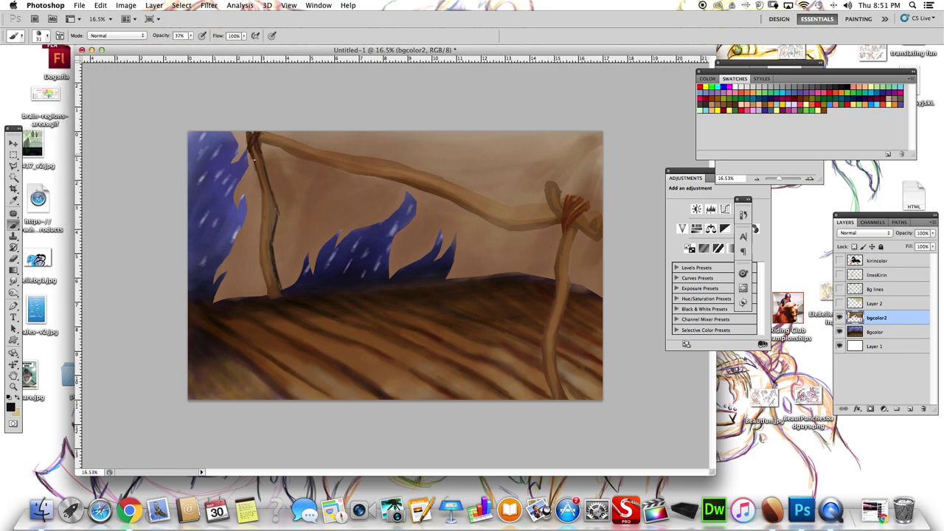
{"action": "left_click", "coordinate": [264, 279], "text": "alt"}
{"action": "left_click_drag", "start_coordinate": [262, 184], "coordinate": [263, 224]}
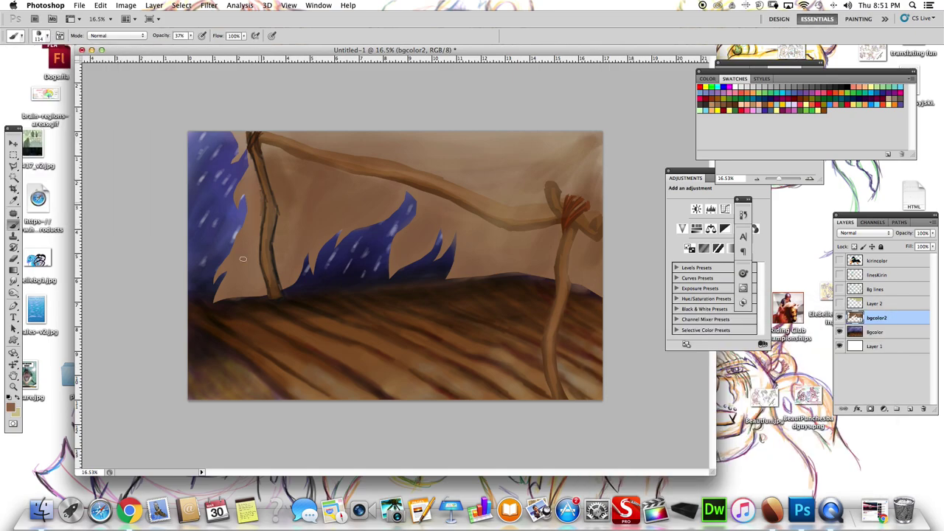
Paint a sampled sky colour over the area right of the blue foliage
{"action": "left_click", "coordinate": [14, 408]}
{"action": "key", "text": "Return"}
{"action": "left_click", "coordinate": [39, 36]}
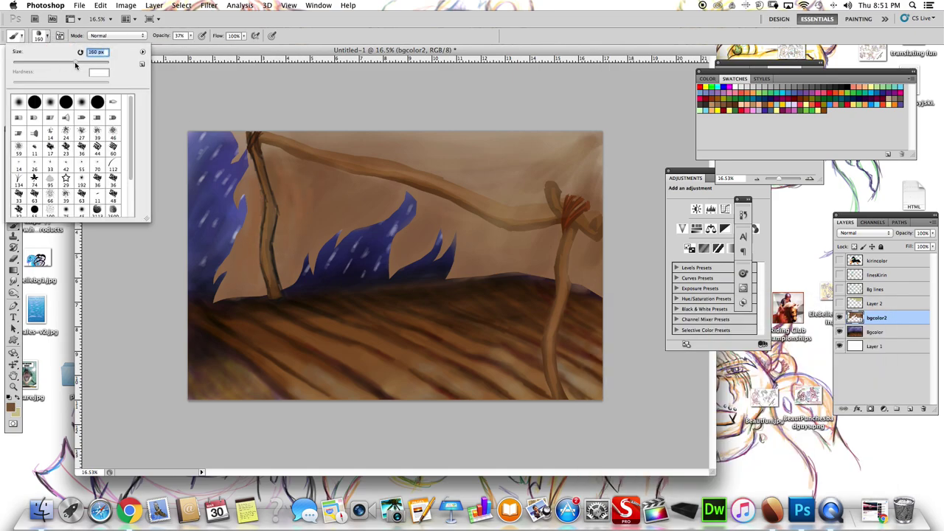
{"action": "key", "text": "Return"}
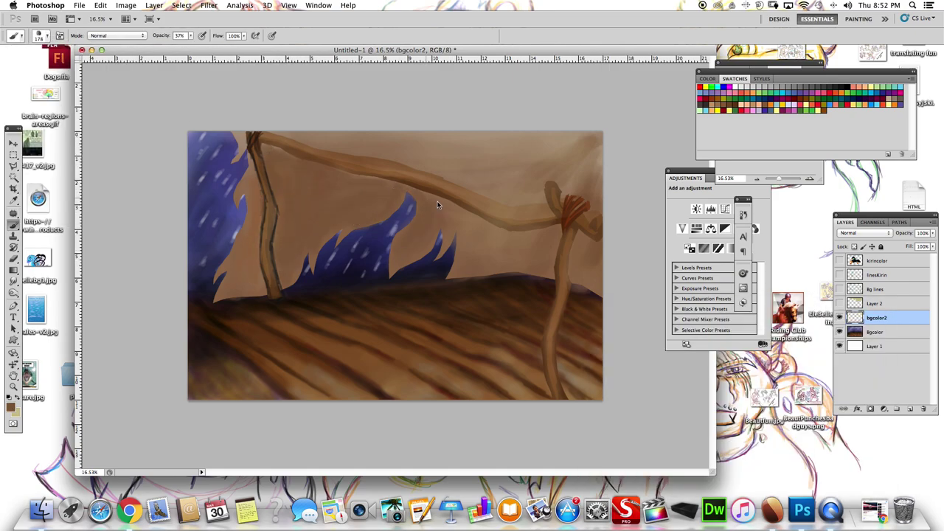
{"action": "left_click_drag", "start_coordinate": [437, 205], "coordinate": [545, 239]}
Draw a dark outline along the upper branch
{"action": "left_click", "coordinate": [14, 221]}
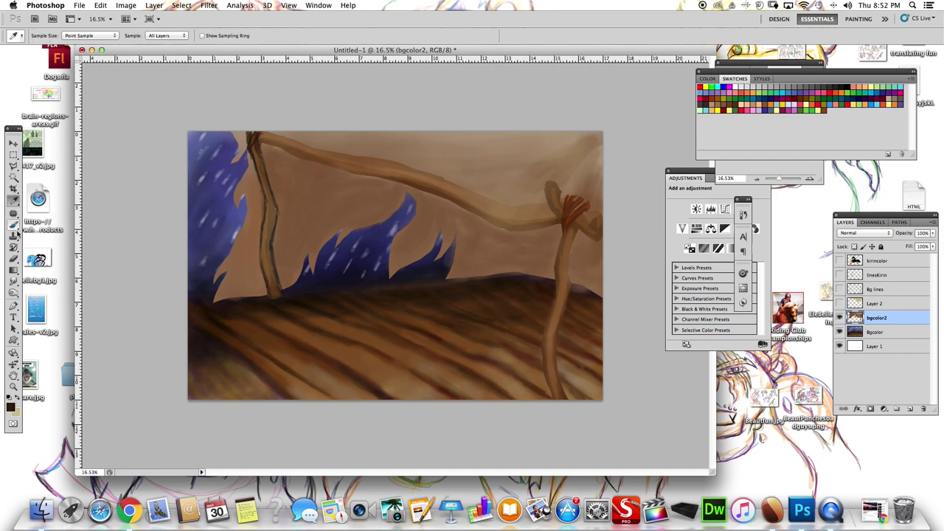
{"action": "key", "text": "bracketright"}
{"action": "key", "text": "bracketright"}
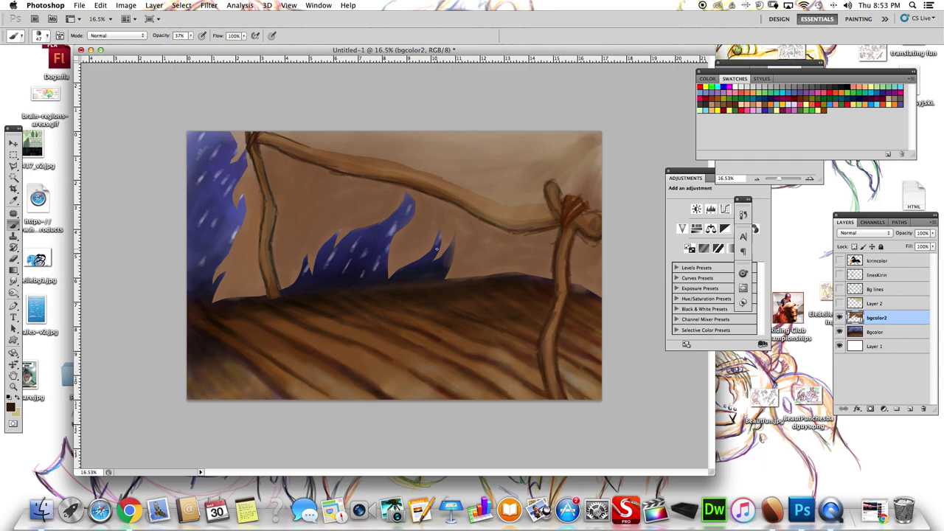
{"action": "left_click_drag", "start_coordinate": [269, 134], "coordinate": [484, 192]}
{"action": "left_click", "coordinate": [11, 405]}
{"action": "left_click", "coordinate": [854, 295]}
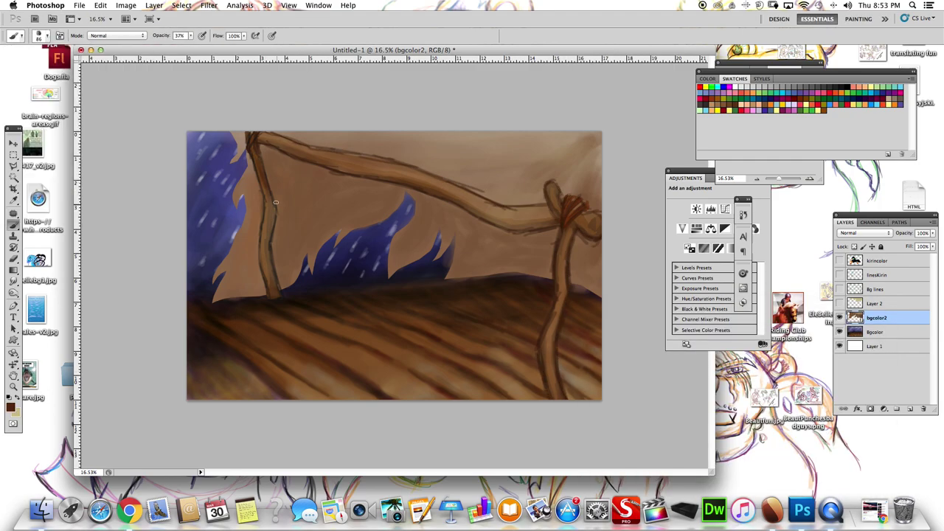
{"action": "left_click", "coordinate": [101, 5]}
{"action": "left_click", "coordinate": [111, 31]}
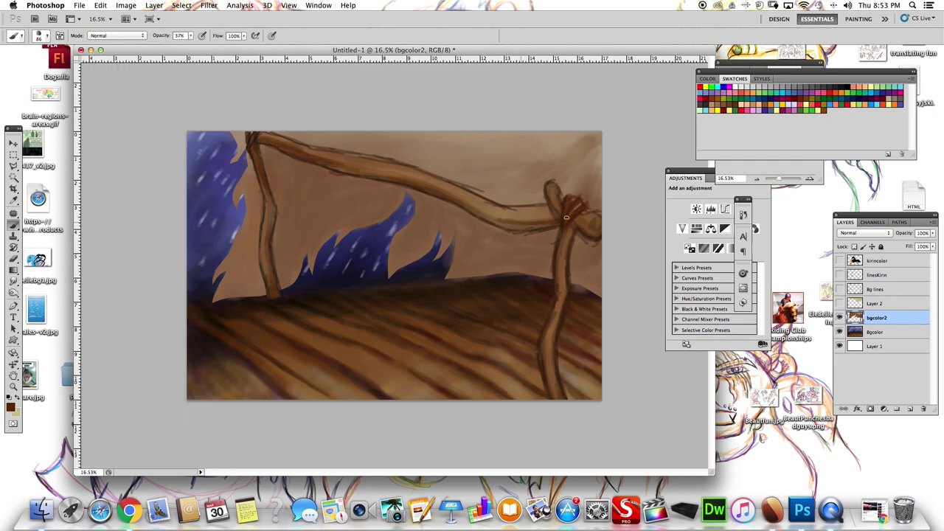
Lighten the sky beside the blue foliage and shade the right hill edge dark brown
{"action": "left_click", "coordinate": [839, 261]}
{"action": "left_click", "coordinate": [839, 260]}
{"action": "left_click", "coordinate": [40, 35]}
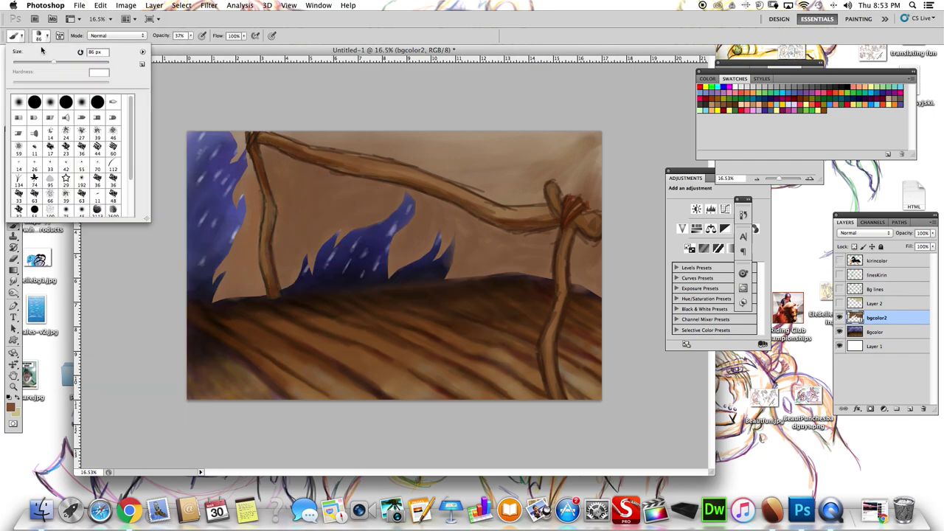
{"action": "left_click", "coordinate": [41, 35]}
{"action": "left_click_drag", "start_coordinate": [357, 227], "coordinate": [398, 187]}
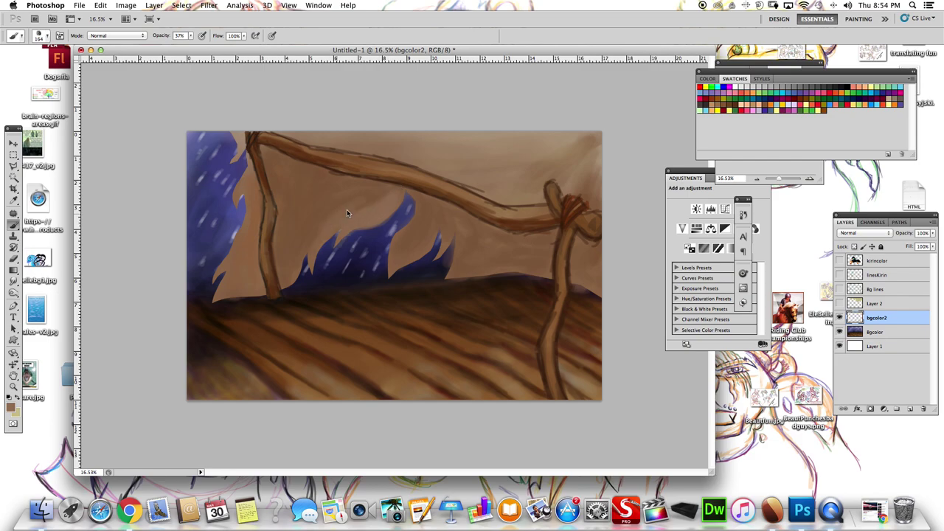
{"action": "left_click_drag", "start_coordinate": [520, 265], "coordinate": [457, 280]}
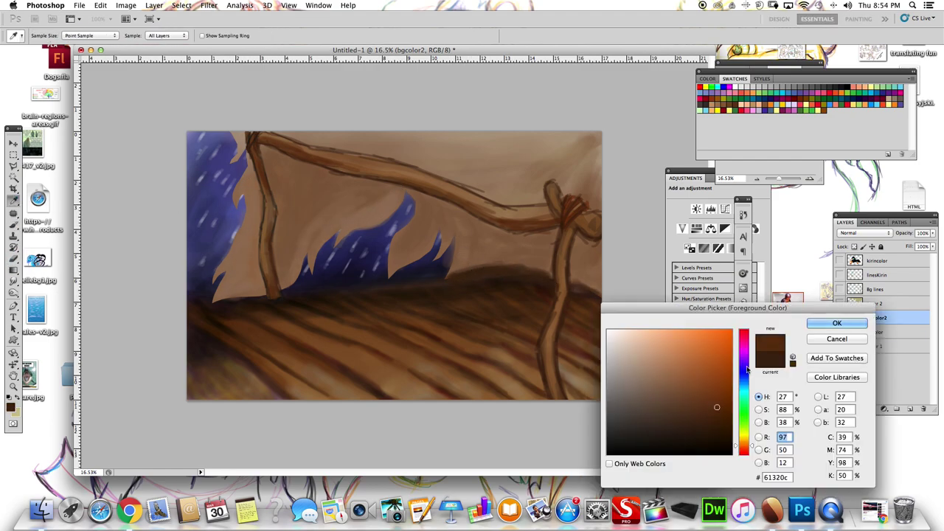
Set the brush to size 288 at 11% opacity and show the khaki foliage layer
{"action": "left_click", "coordinate": [40, 35]}
{"action": "type", "text": "288"}
{"action": "key", "text": "Return"}
{"action": "key", "text": "1"}
{"action": "key", "text": "1"}
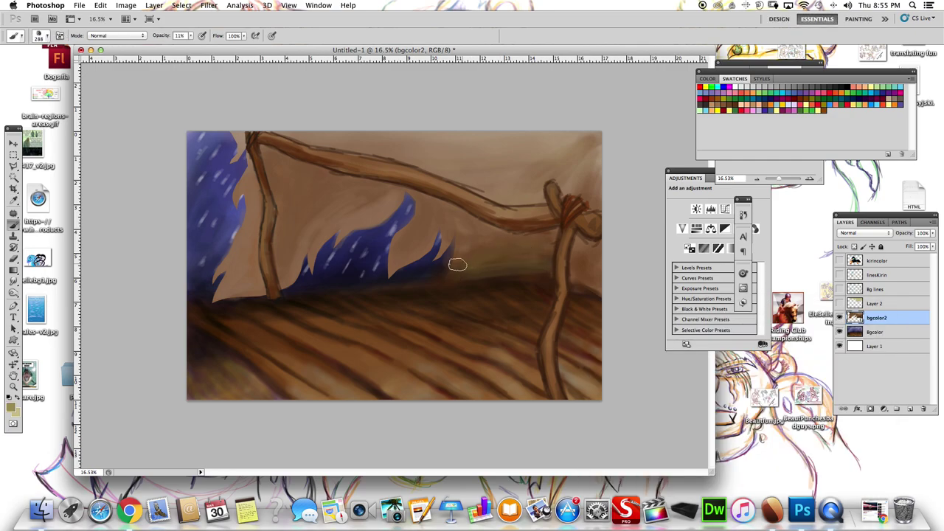
{"action": "left_click", "coordinate": [839, 303]}
On Layer 2, lasso the right edge beside the branch and gradient-fill it with tan
{"action": "left_click", "coordinate": [13, 165]}
{"action": "left_click", "coordinate": [838, 289]}
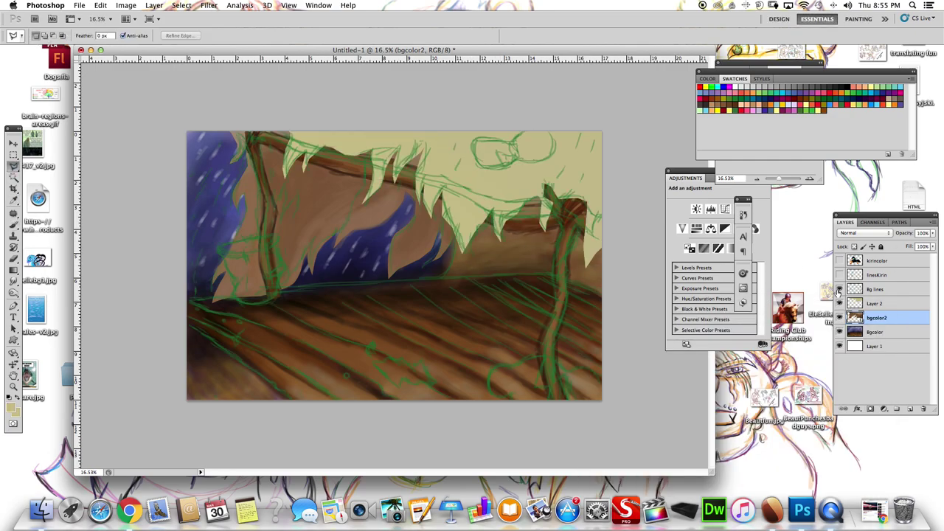
{"action": "left_click", "coordinate": [874, 303]}
{"action": "left_click_drag", "start_coordinate": [568, 230], "coordinate": [565, 301]}
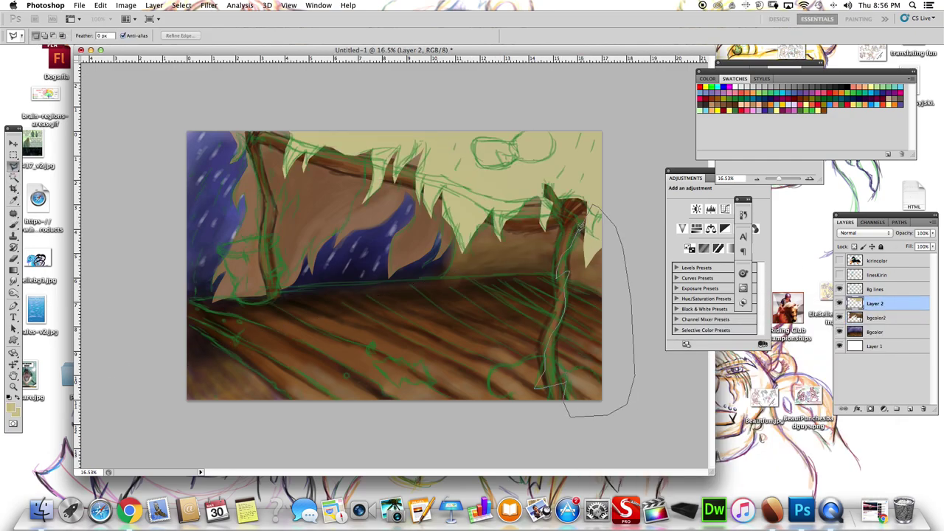
{"action": "left_click_drag", "start_coordinate": [579, 225], "coordinate": [578, 221]}
{"action": "left_click", "coordinate": [895, 320]}
{"action": "key", "text": "g"}
{"action": "left_click_drag", "start_coordinate": [568, 295], "coordinate": [621, 359]}
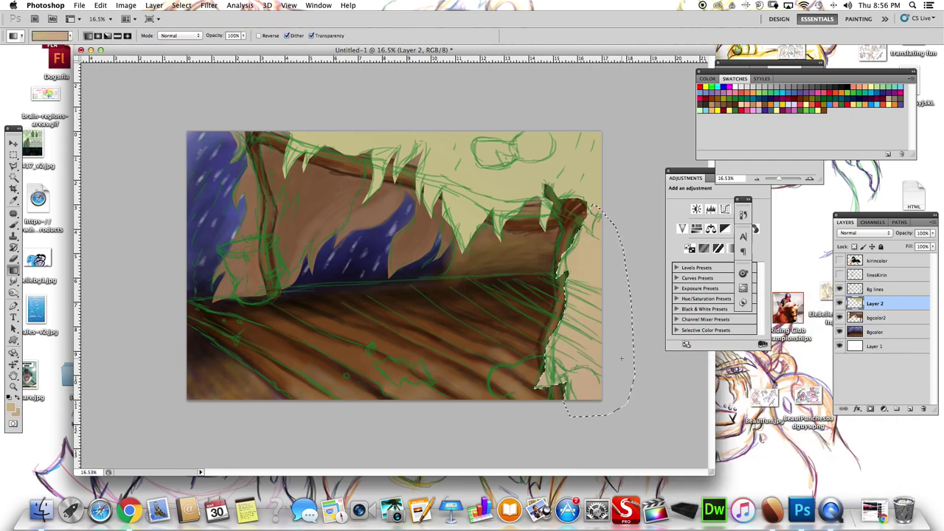
{"action": "key", "text": "ctrl+d"}
Hide the green sketch lines and pick a pale khaki brush colour for the foliage
{"action": "key", "text": "b"}
{"action": "left_click", "coordinate": [46, 36]}
{"action": "double_click", "coordinate": [96, 103]}
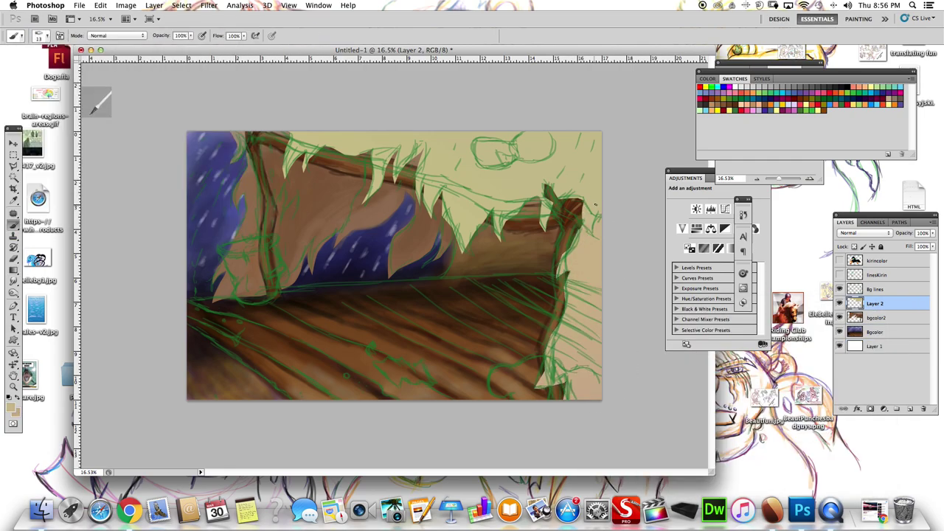
{"action": "left_click", "coordinate": [840, 289]}
{"action": "key", "text": "i"}
{"action": "scroll", "coordinate": [394, 265], "scroll_direction": "up", "scroll_amount": 2}
{"action": "left_click", "coordinate": [13, 407]}
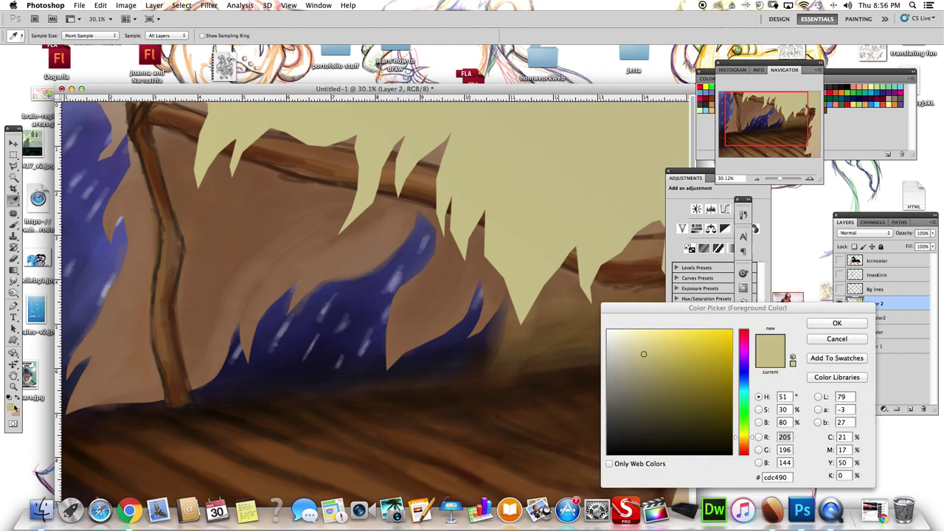
{"action": "left_click", "coordinate": [836, 324]}
{"action": "key", "text": "b"}
{"action": "left_click", "coordinate": [46, 35]}
Paint pale strokes on the top-left foliage and enlarge the brush to 349
{"action": "mouse_move", "coordinate": [195, 177]}
{"action": "left_mouse_down"}
{"action": "mouse_move", "coordinate": [234, 124]}
{"action": "mouse_move", "coordinate": [186, 102]}
{"action": "left_mouse_up"}
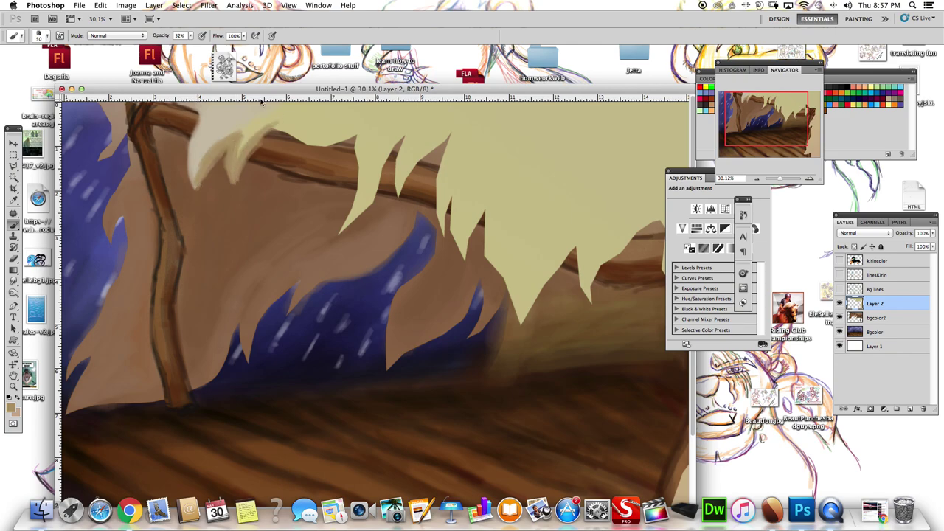
{"action": "left_click_drag", "start_coordinate": [214, 158], "coordinate": [274, 126]}
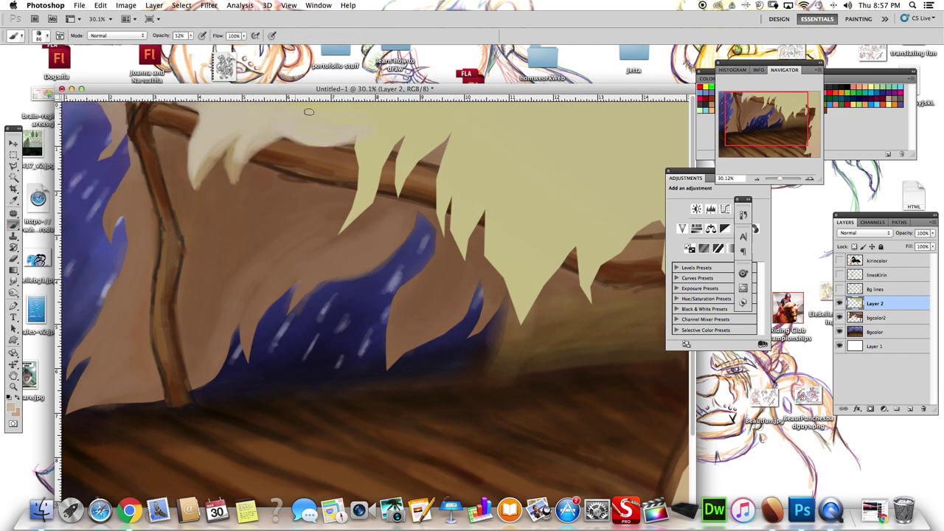
{"action": "key", "text": "super+minus"}
{"action": "left_click", "coordinate": [46, 35]}
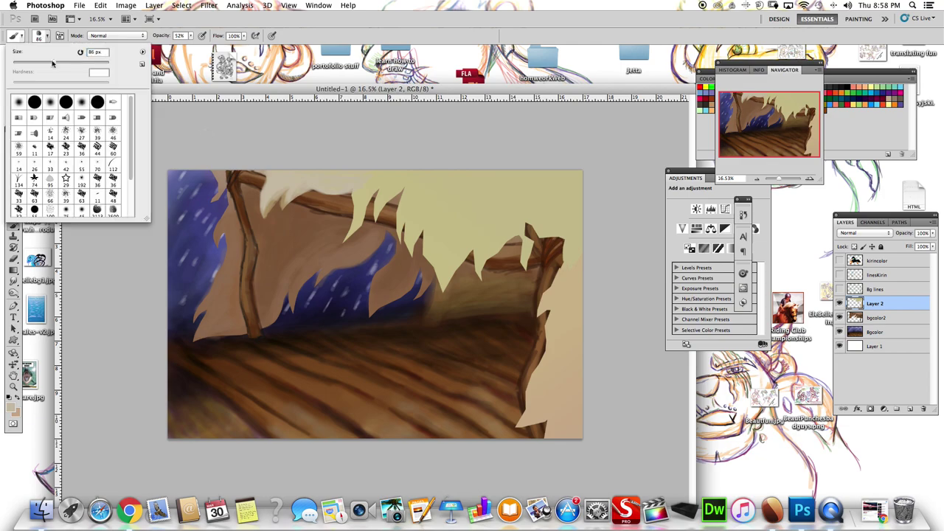
{"action": "left_click_drag", "start_coordinate": [52, 64], "coordinate": [73, 63]}
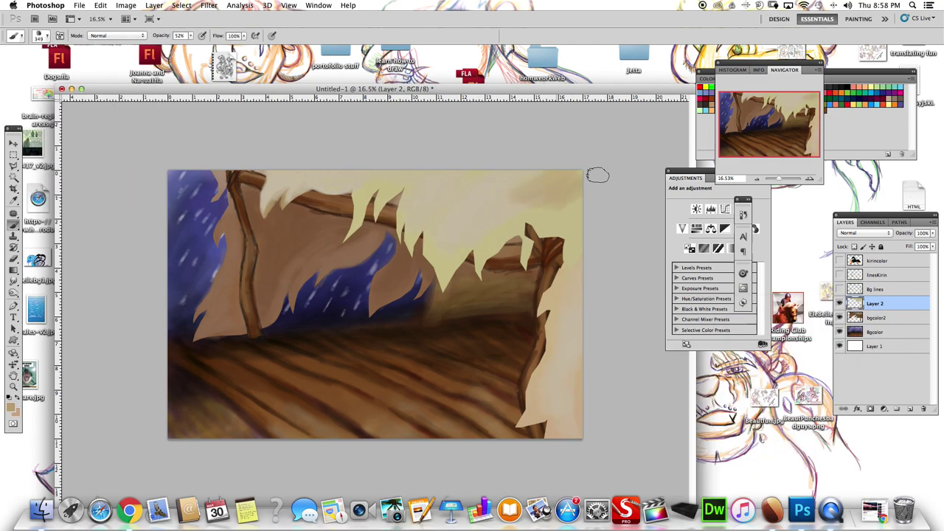
{"action": "left_click_drag", "start_coordinate": [770, 179], "coordinate": [788, 177]}
{"action": "left_click_drag", "start_coordinate": [769, 125], "coordinate": [747, 101]}
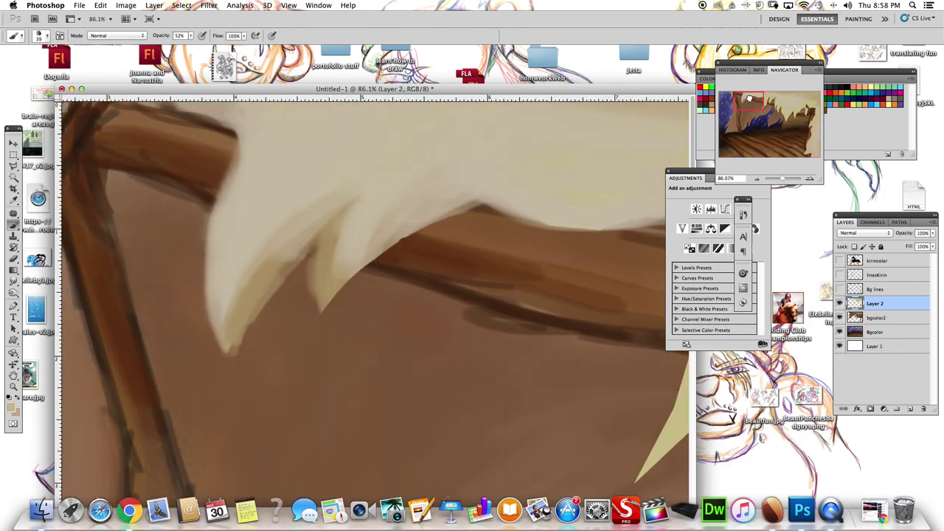
Lengthen the inner and lower foliage tips in pale tan and paint along the foliage edge
{"action": "left_click_drag", "start_coordinate": [342, 189], "coordinate": [338, 215]}
{"action": "mouse_move", "coordinate": [221, 304]}
{"action": "left_mouse_down"}
{"action": "mouse_move", "coordinate": [263, 295]}
{"action": "mouse_move", "coordinate": [255, 369]}
{"action": "left_mouse_up"}
{"action": "left_click_drag", "start_coordinate": [331, 289], "coordinate": [512, 181]}
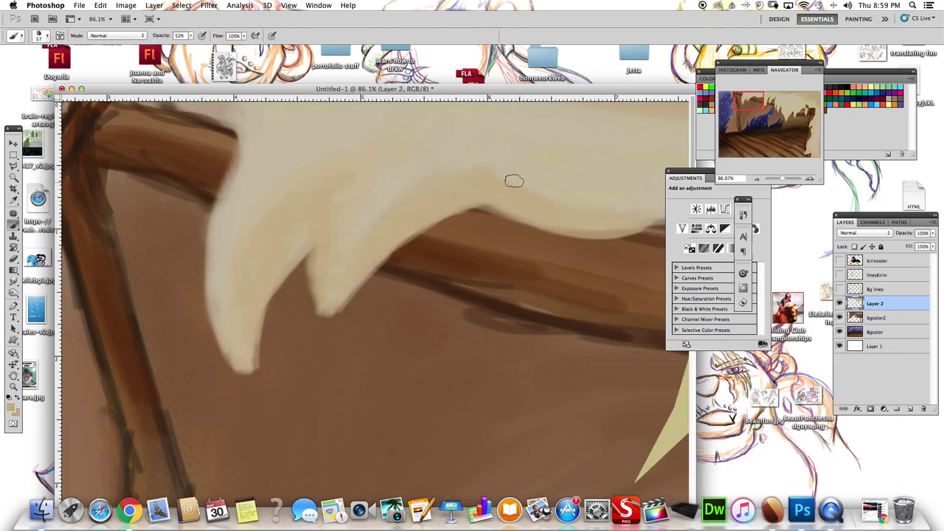
{"action": "key", "text": "ctrl+0"}
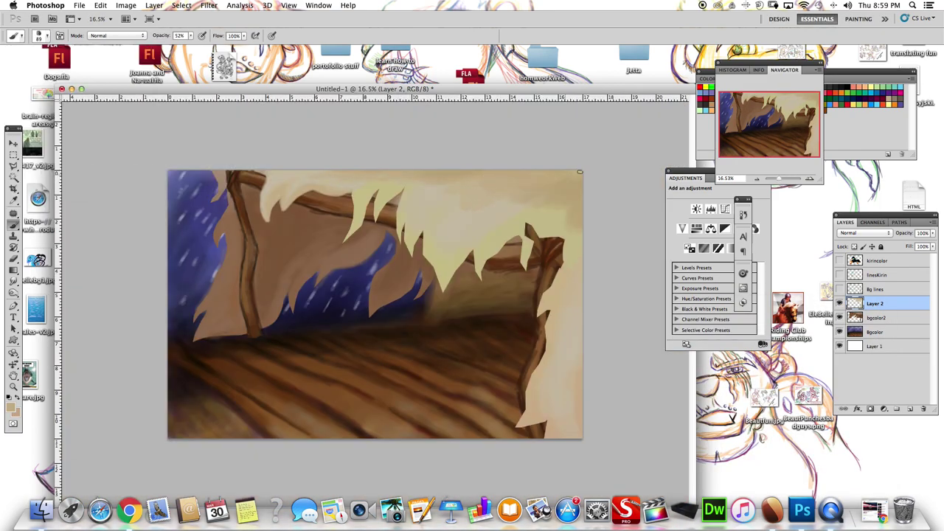
{"action": "left_click", "coordinate": [840, 289]}
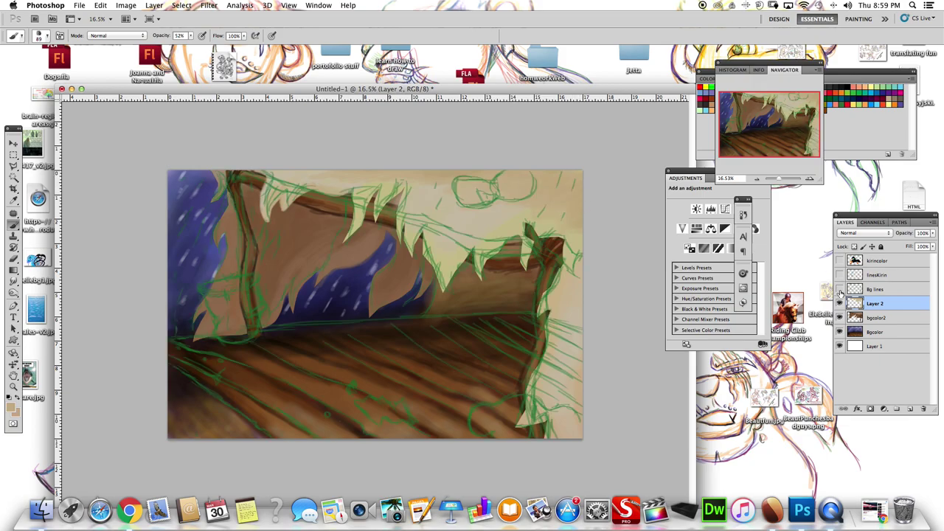
{"action": "left_click", "coordinate": [839, 289]}
With a size 120 brush, paint white highlights down the left icicle
{"action": "left_click_drag", "start_coordinate": [768, 179], "coordinate": [773, 179]}
{"action": "left_click", "coordinate": [42, 36]}
{"action": "left_click_drag", "start_coordinate": [50, 62], "coordinate": [55, 62]}
{"action": "key", "text": "Return"}
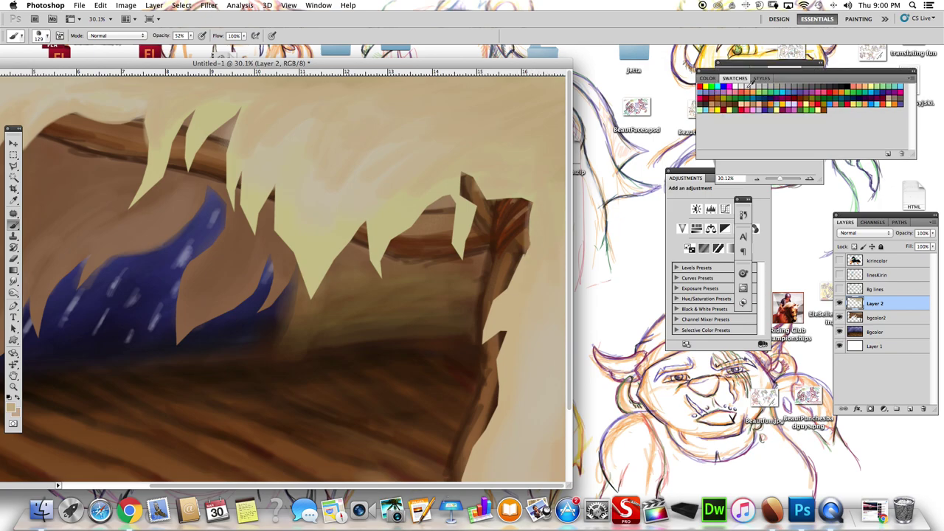
{"action": "mouse_move", "coordinate": [269, 111]}
{"action": "left_mouse_down"}
{"action": "mouse_move", "coordinate": [247, 155]}
{"action": "mouse_move", "coordinate": [317, 301]}
{"action": "left_mouse_up"}
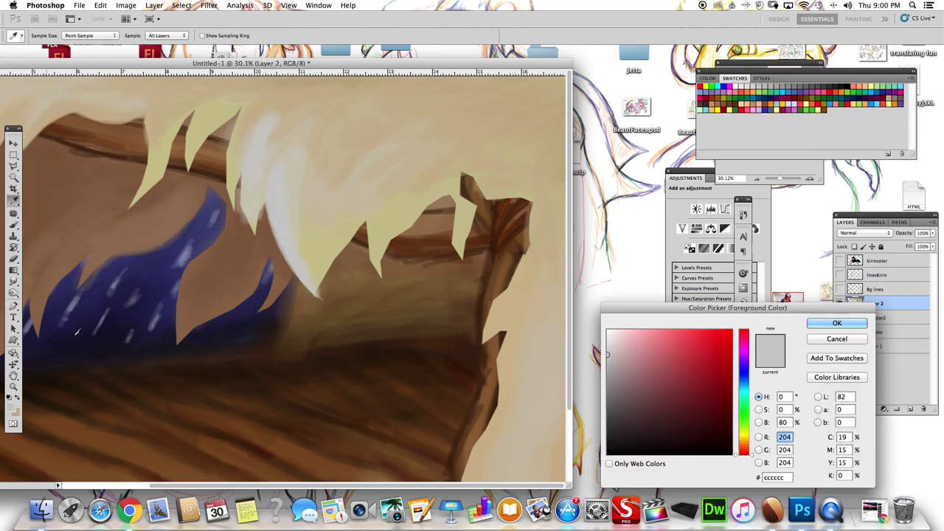
Paint tan-yellow highlights over the right-hand icicles
{"action": "left_click", "coordinate": [11, 404]}
{"action": "left_click", "coordinate": [815, 327]}
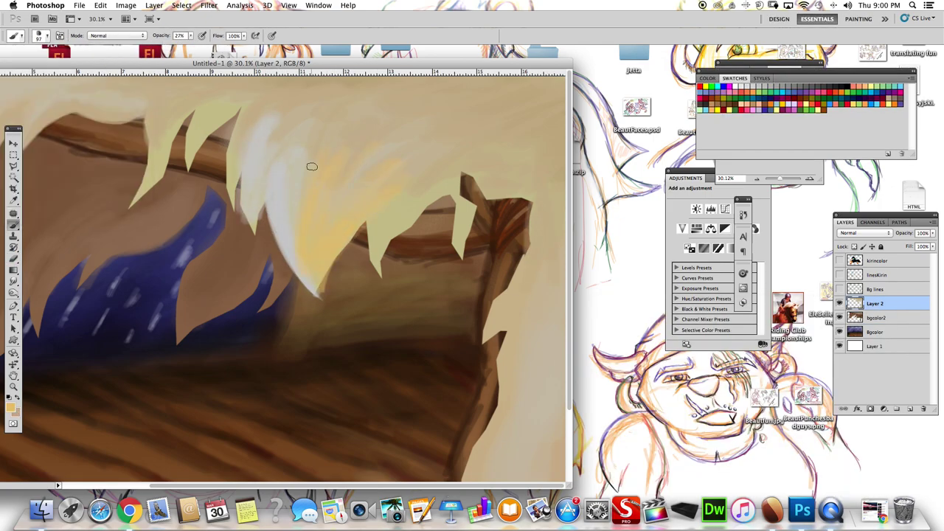
{"action": "key", "text": "bracketright"}
{"action": "key", "text": "bracketright"}
{"action": "mouse_move", "coordinate": [317, 177]}
{"action": "left_mouse_down"}
{"action": "mouse_move", "coordinate": [375, 200]}
{"action": "mouse_move", "coordinate": [404, 197]}
{"action": "left_mouse_up"}
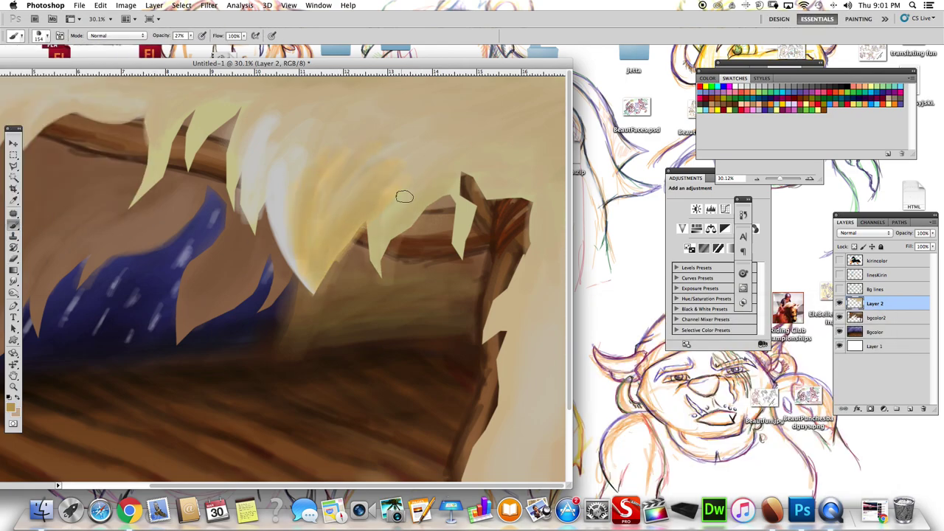
{"action": "scroll", "coordinate": [404, 197], "scroll_direction": "down", "scroll_amount": 3}
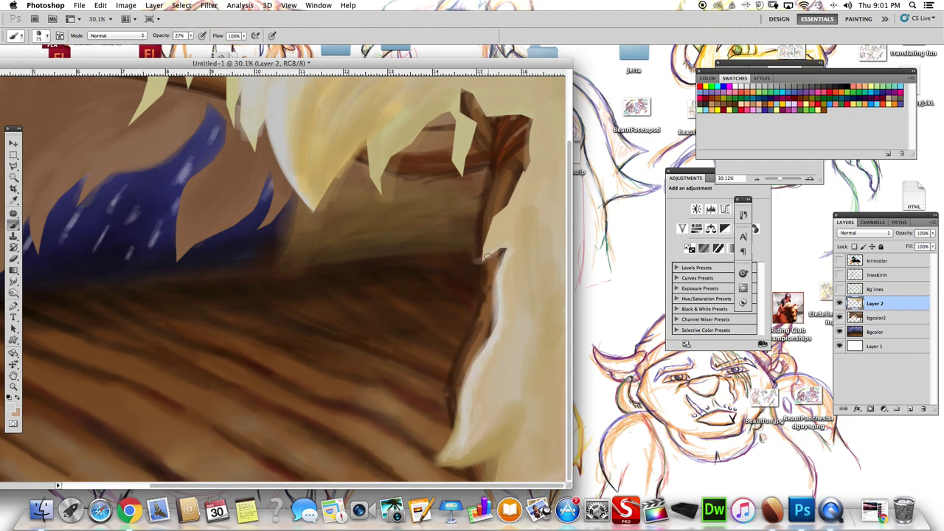
{"action": "left_click", "coordinate": [781, 181]}
With a size 380 brush at 6% opacity, faintly darken the painting's right edge
{"action": "left_click", "coordinate": [42, 35]}
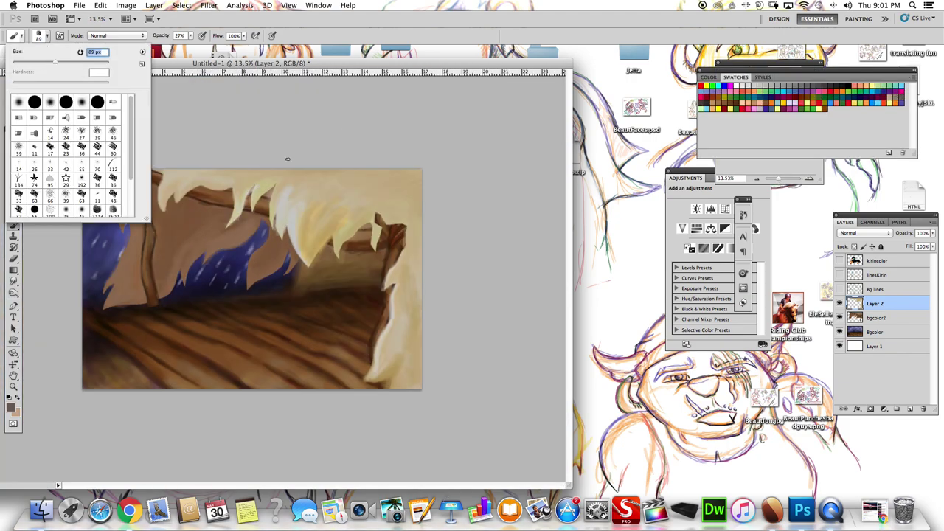
{"action": "left_click_drag", "start_coordinate": [30, 50], "coordinate": [55, 50]}
{"action": "key", "text": "Return"}
{"action": "key", "text": "0"}
{"action": "key", "text": "6"}
{"action": "left_click_drag", "start_coordinate": [413, 308], "coordinate": [402, 244]}
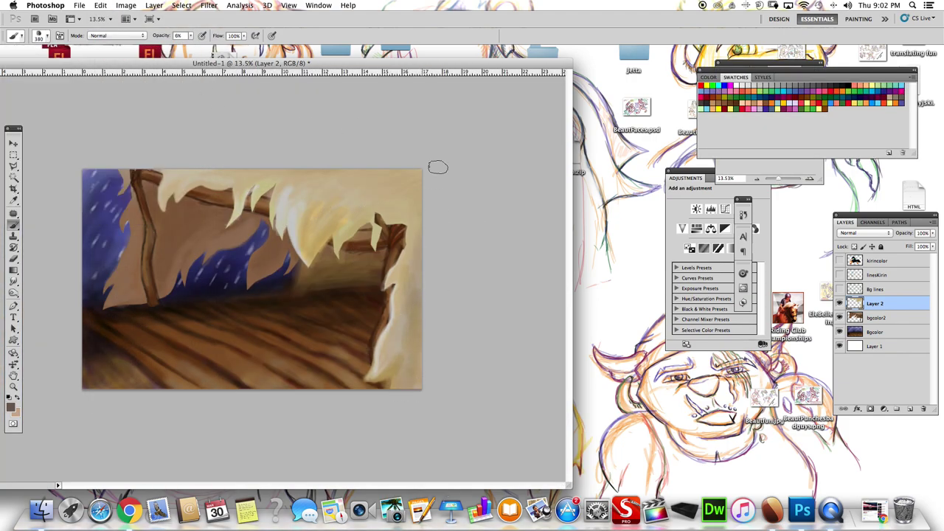
Shrink the brush and set Layer 2 to Multiply in Blending Options
{"action": "right_click", "coordinate": [225, 181]}
{"action": "type", "text": "34"}
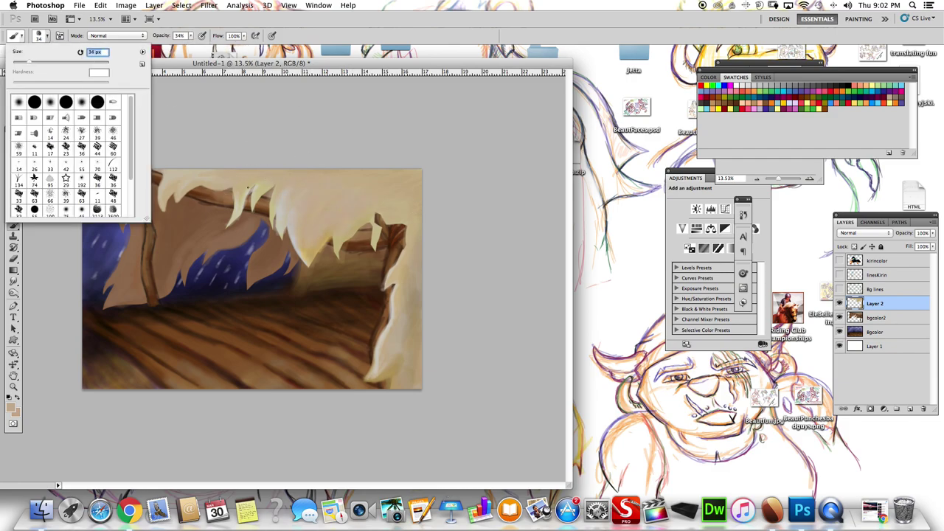
{"action": "key", "text": "Return"}
{"action": "right_click", "coordinate": [874, 303]}
{"action": "left_click", "coordinate": [811, 219]}
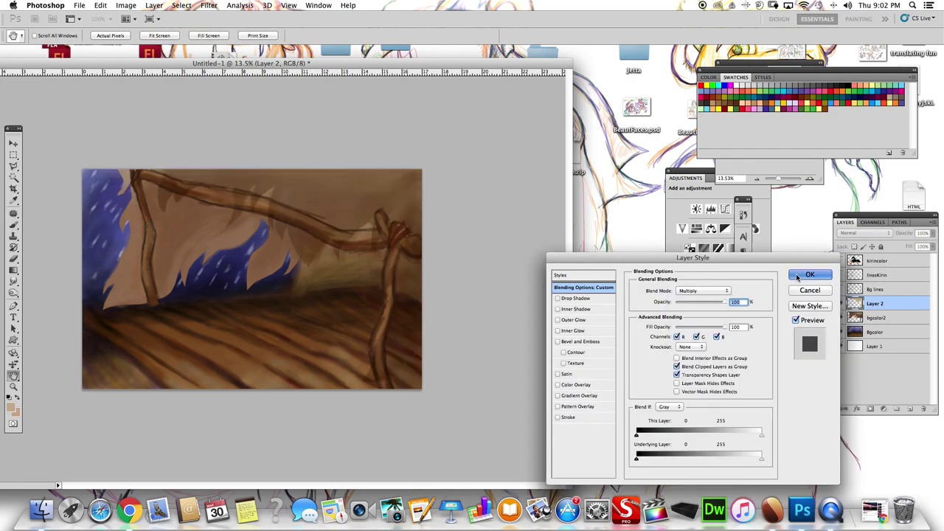
{"action": "left_click", "coordinate": [860, 273]}
Erase the area right of the rope and paint a cream stroke beside the post top
{"action": "key", "text": "e"}
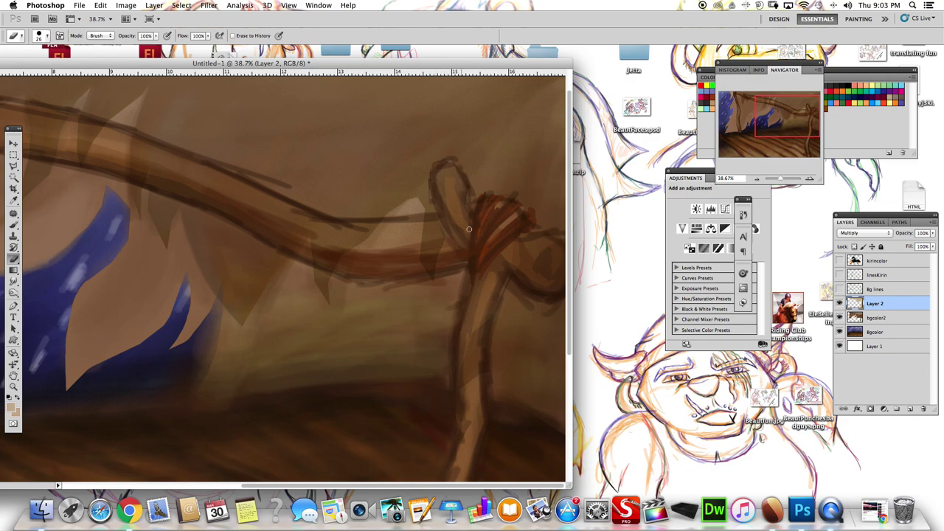
{"action": "scroll", "coordinate": [469, 229], "scroll_direction": "down", "scroll_amount": 1}
{"action": "left_click_drag", "start_coordinate": [516, 236], "coordinate": [518, 251]}
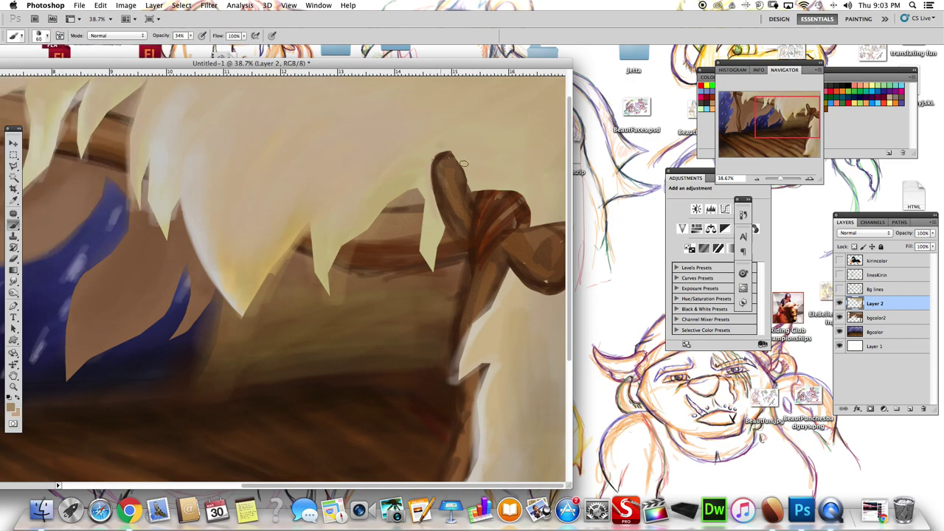
{"action": "left_click_drag", "start_coordinate": [784, 180], "coordinate": [779, 179]}
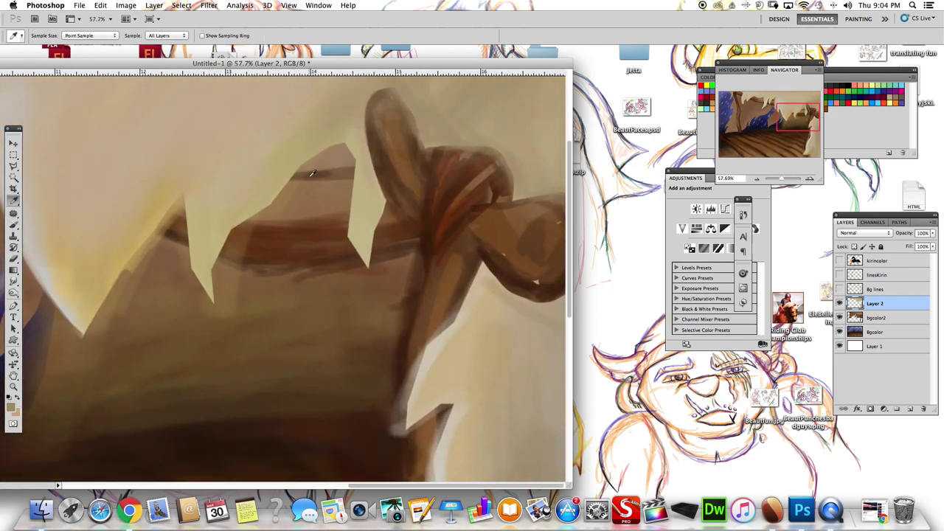
{"action": "left_click_drag", "start_coordinate": [355, 137], "coordinate": [351, 198]}
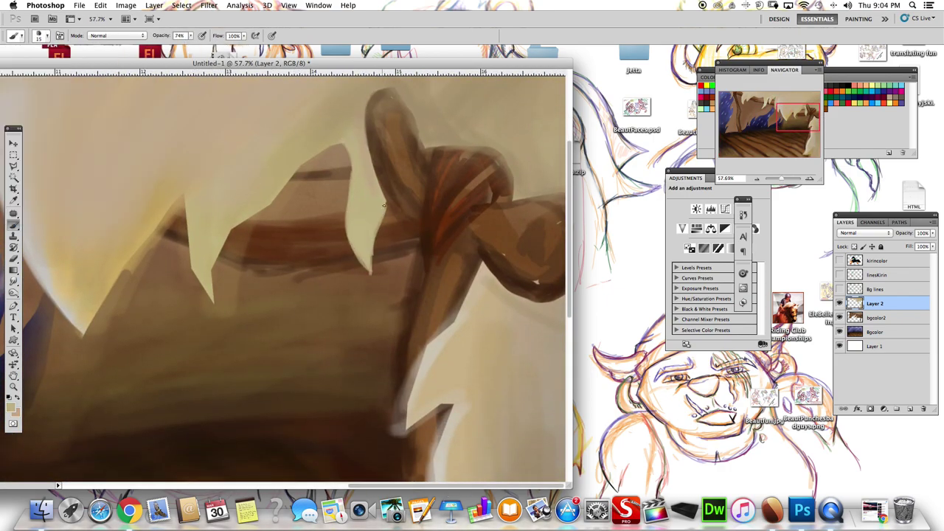
Lighten the brown cloth top and paint reddish-brown strokes on the knotted post at 74% opacity
{"action": "key", "text": "e"}
{"action": "mouse_move", "coordinate": [406, 110]}
{"action": "left_mouse_down"}
{"action": "mouse_move", "coordinate": [435, 150]}
{"action": "mouse_move", "coordinate": [487, 181]}
{"action": "left_mouse_up"}
{"action": "key", "text": "b"}
{"action": "left_click_drag", "start_coordinate": [442, 140], "coordinate": [561, 203]}
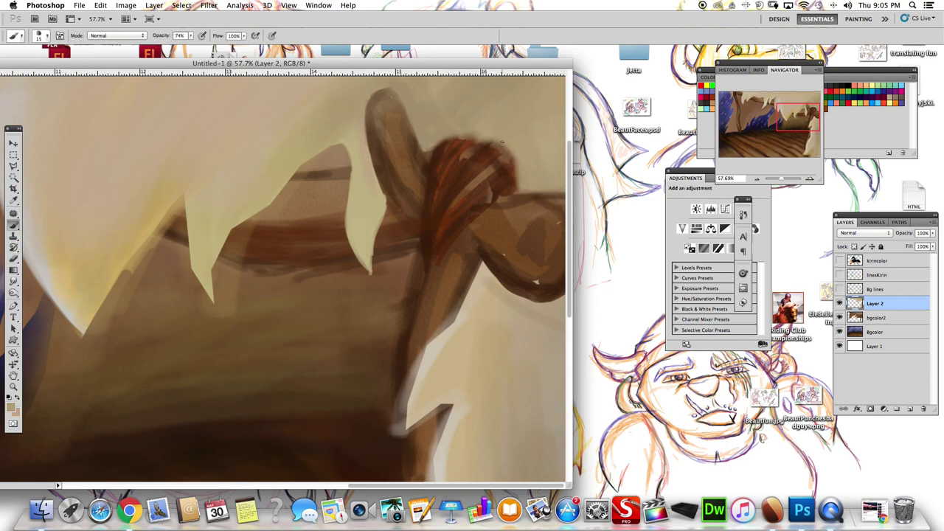
{"action": "key", "text": "bracketright"}
{"action": "key", "text": "bracketright"}
{"action": "key", "text": "bracketright"}
{"action": "left_click_drag", "start_coordinate": [782, 178], "coordinate": [771, 178]}
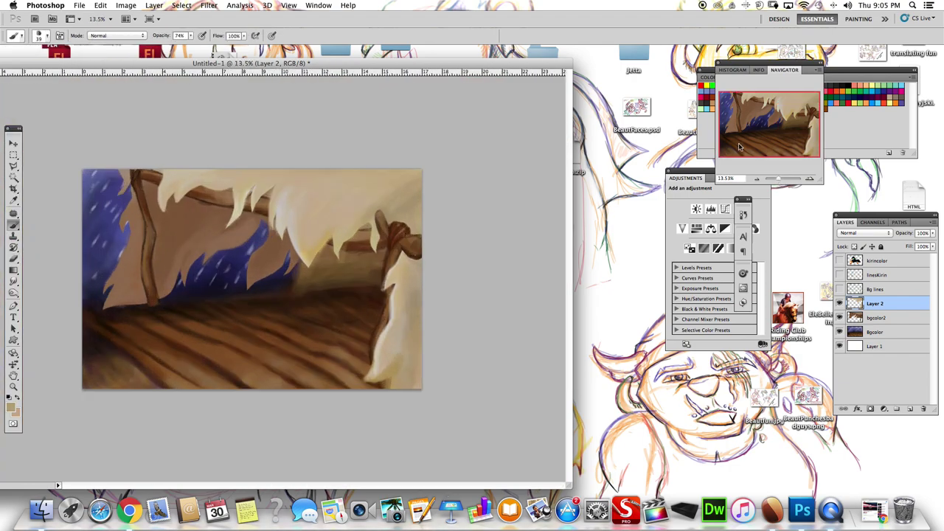
{"action": "left_click", "coordinate": [14, 259]}
Merge the painting layers down into Bgcolor
{"action": "right_click", "coordinate": [899, 312]}
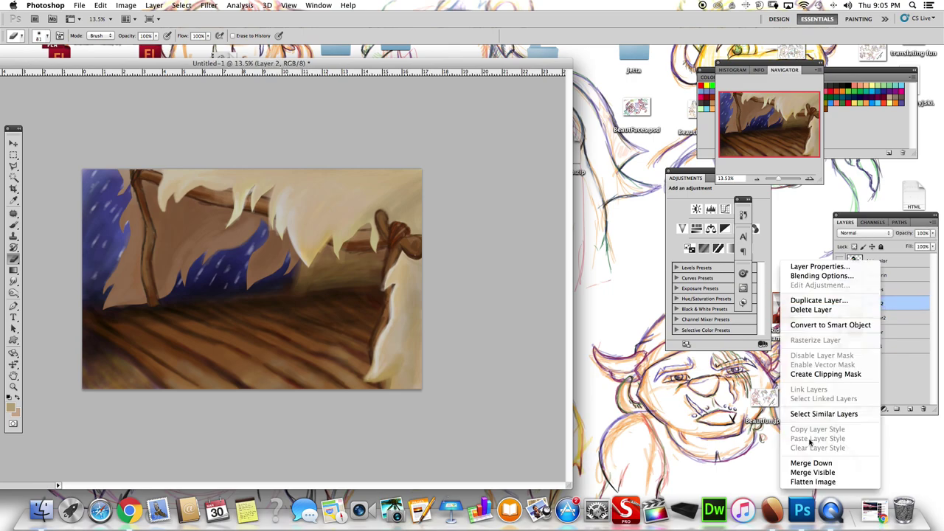
{"action": "left_click", "coordinate": [808, 473]}
{"action": "key", "text": "b"}
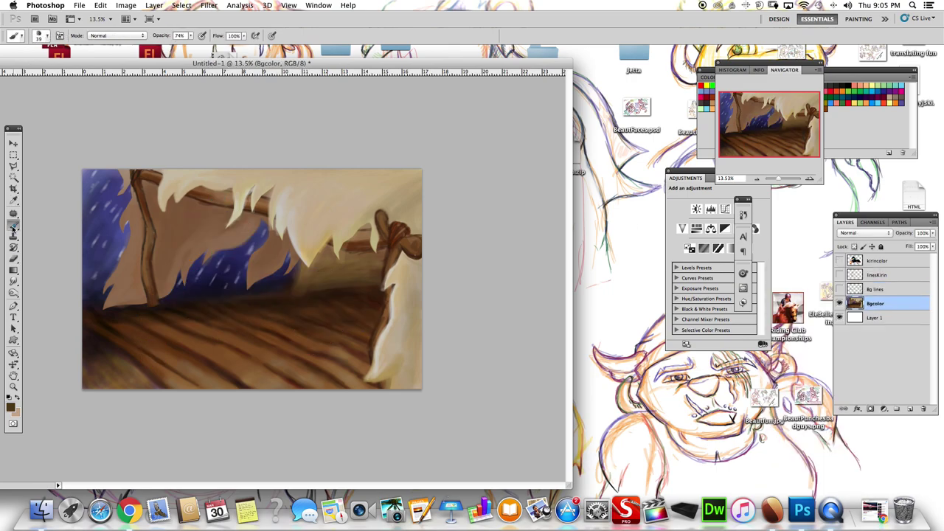
{"action": "left_click_drag", "start_coordinate": [771, 178], "coordinate": [784, 177]}
{"action": "left_click_drag", "start_coordinate": [769, 124], "coordinate": [808, 107]}
Darken the post top's edges and wrapped cloth, then reveal the kirincolor Doberman layer
{"action": "left_click", "coordinate": [42, 36]}
{"action": "key", "text": "Escape"}
{"action": "left_click_drag", "start_coordinate": [270, 218], "coordinate": [306, 347]}
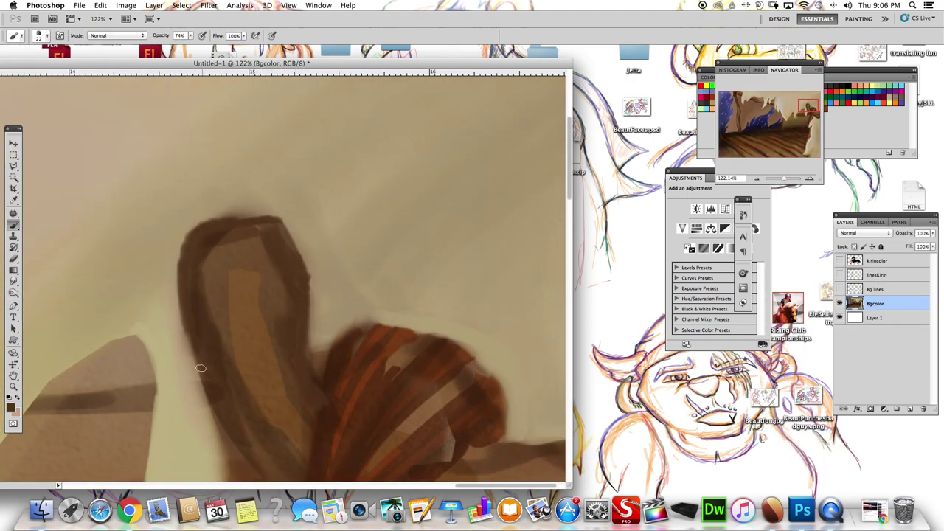
{"action": "left_click_drag", "start_coordinate": [193, 307], "coordinate": [222, 464]}
{"action": "mouse_move", "coordinate": [336, 346]}
{"action": "left_mouse_down"}
{"action": "mouse_move", "coordinate": [472, 362]}
{"action": "mouse_move", "coordinate": [456, 455]}
{"action": "mouse_move", "coordinate": [46, 36]}
{"action": "left_mouse_up"}
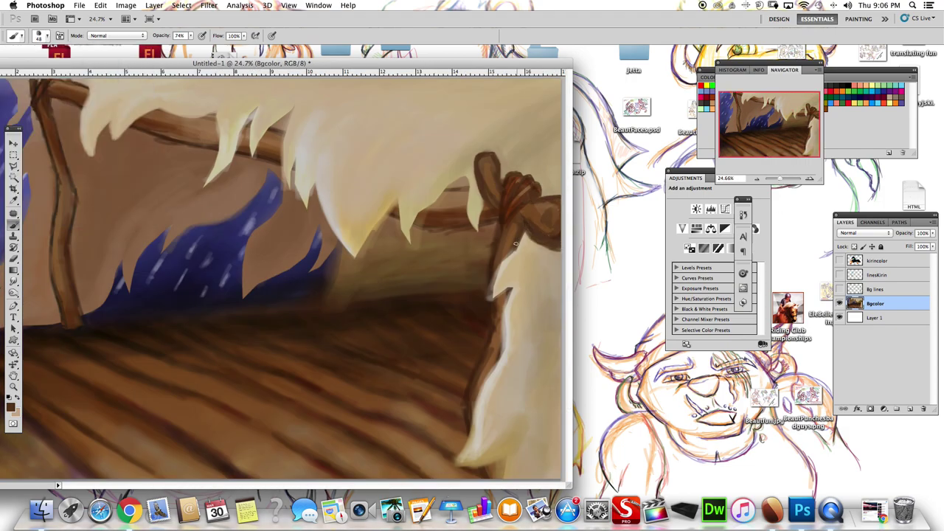
{"action": "left_click", "coordinate": [839, 261]}
{"action": "left_click_drag", "start_coordinate": [783, 178], "coordinate": [772, 180]}
Add a Hue/Saturation adjustment at Lightness -16 and create a layer named Shadows
{"action": "left_click", "coordinate": [695, 229]}
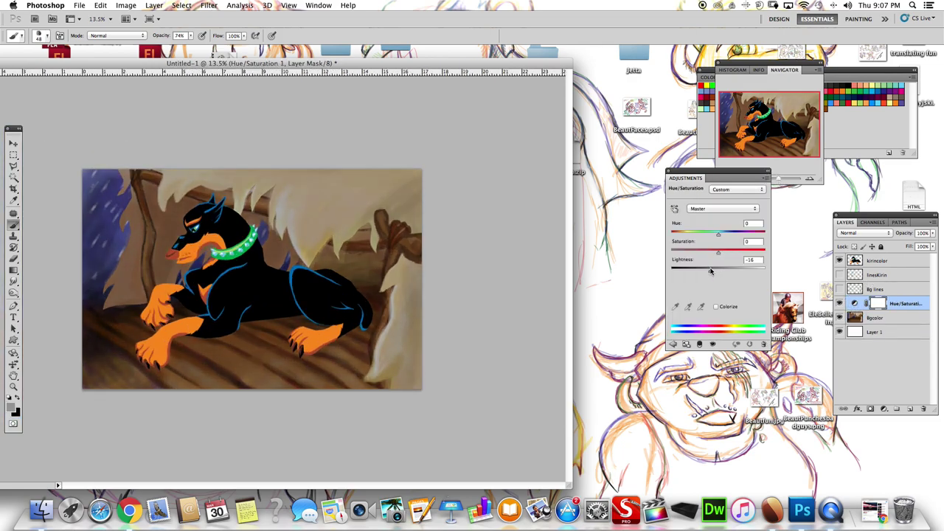
{"action": "left_click_drag", "start_coordinate": [719, 252], "coordinate": [710, 252]}
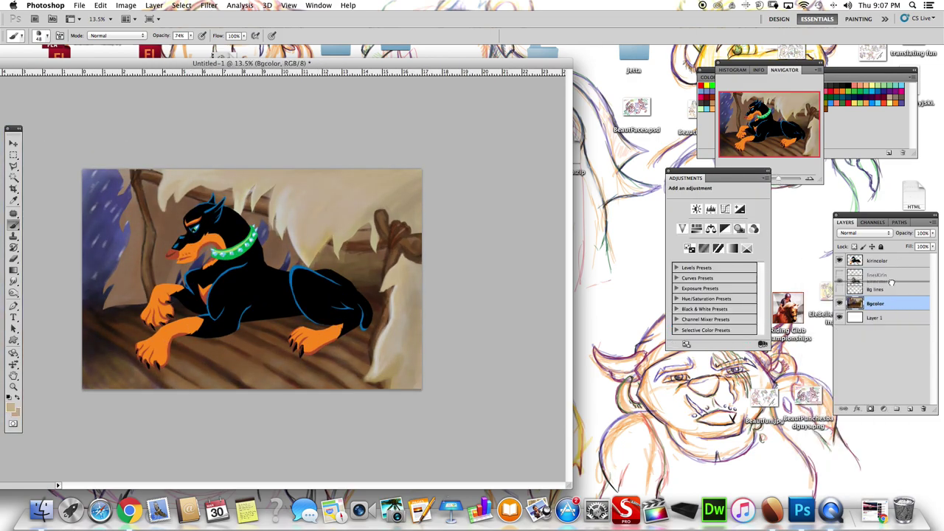
{"action": "type", "text": "Shadows"}
{"action": "key", "text": "Return"}
{"action": "left_click", "coordinate": [40, 35]}
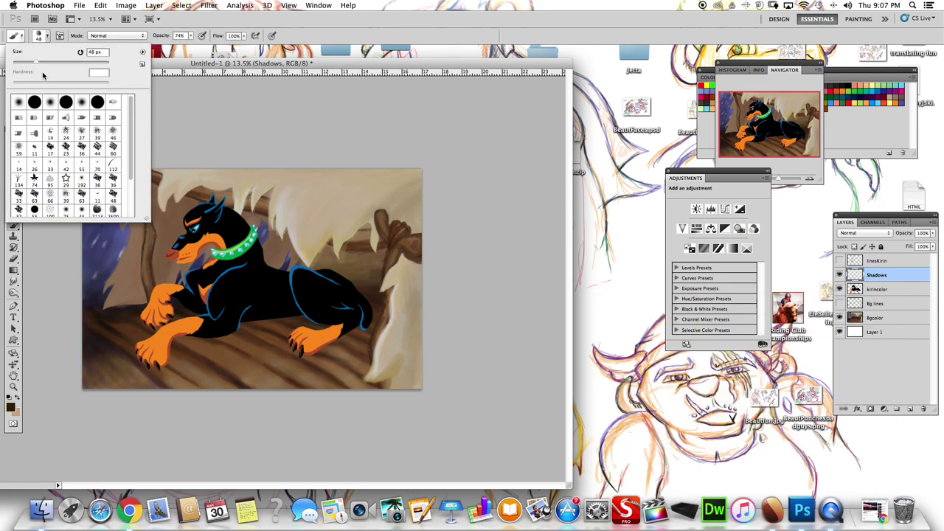
{"action": "left_click", "coordinate": [154, 156]}
Brush soft dark shadows under the dog's belly and back paw, using a 154 brush
{"action": "left_click_drag", "start_coordinate": [211, 324], "coordinate": [293, 327]}
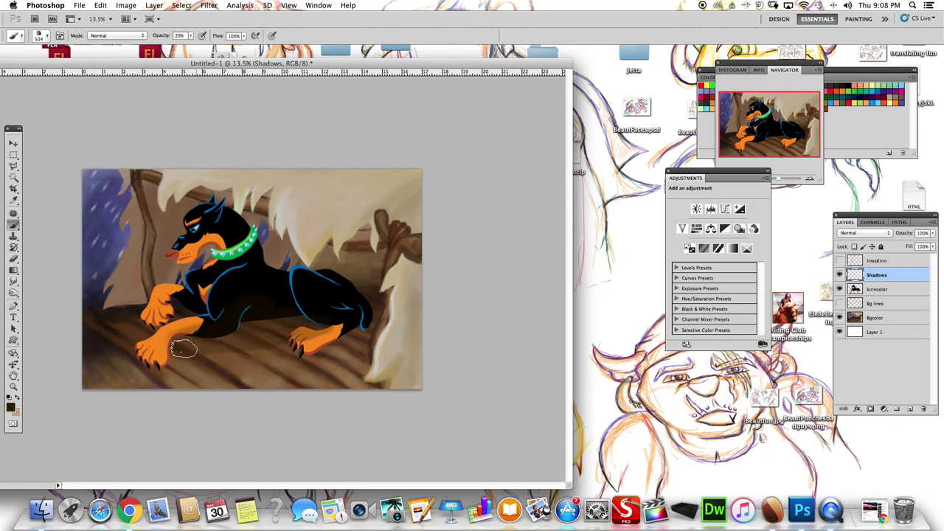
{"action": "mouse_move", "coordinate": [184, 350]}
{"action": "left_mouse_down"}
{"action": "mouse_move", "coordinate": [249, 358]}
{"action": "mouse_move", "coordinate": [284, 322]}
{"action": "mouse_move", "coordinate": [185, 337]}
{"action": "mouse_move", "coordinate": [256, 325]}
{"action": "mouse_move", "coordinate": [354, 339]}
{"action": "left_mouse_up"}
{"action": "key", "text": "ctrl+z"}
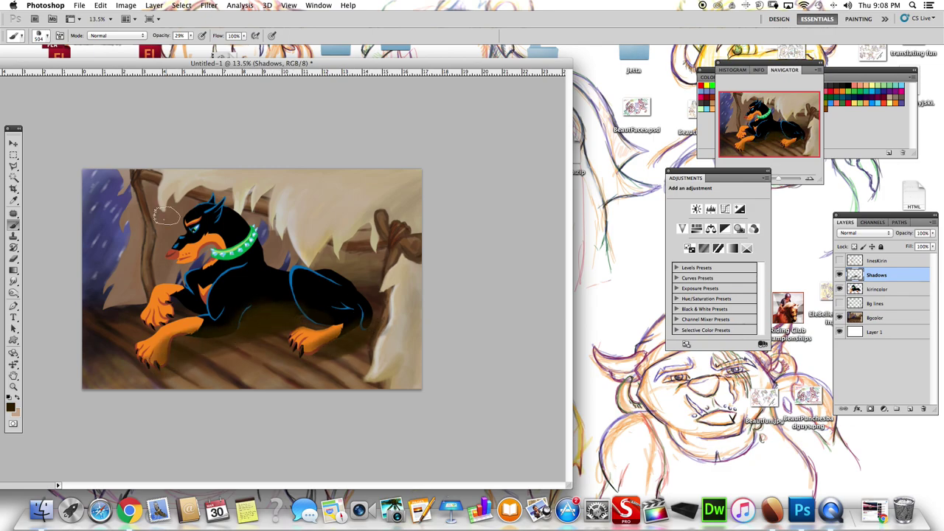
{"action": "key", "text": "e"}
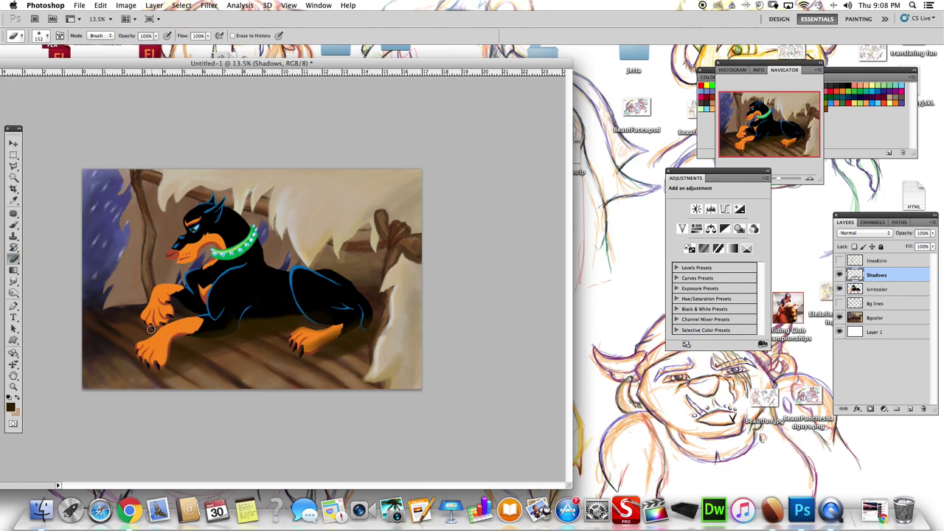
{"action": "key", "text": "b"}
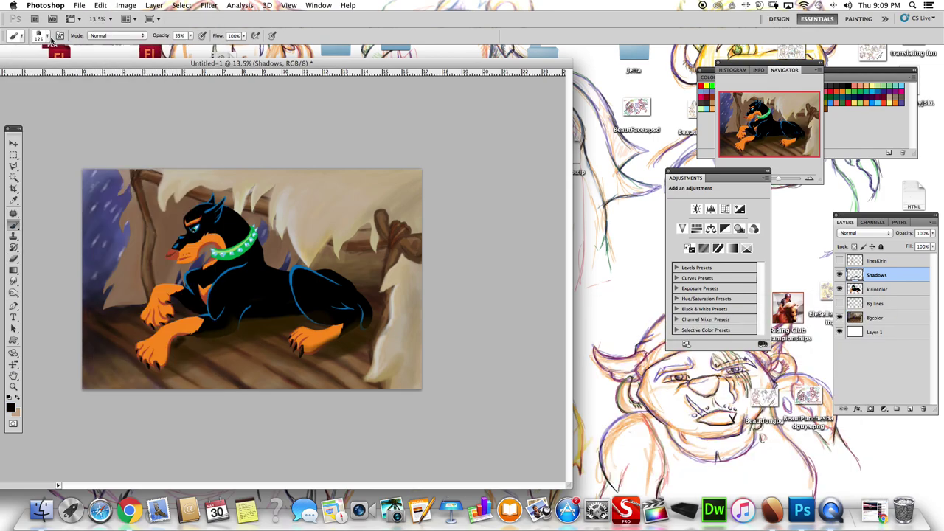
{"action": "left_click_drag", "start_coordinate": [207, 49], "coordinate": [173, 44]}
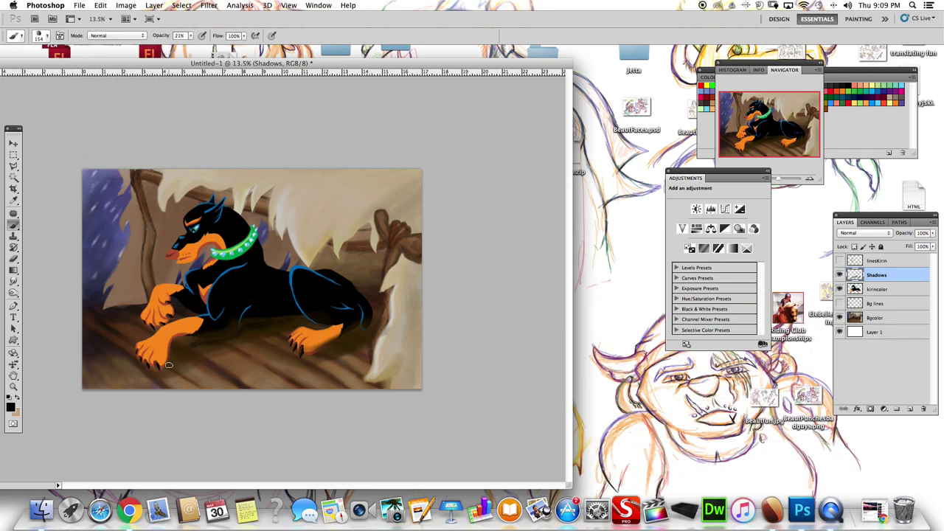
{"action": "key", "text": "e"}
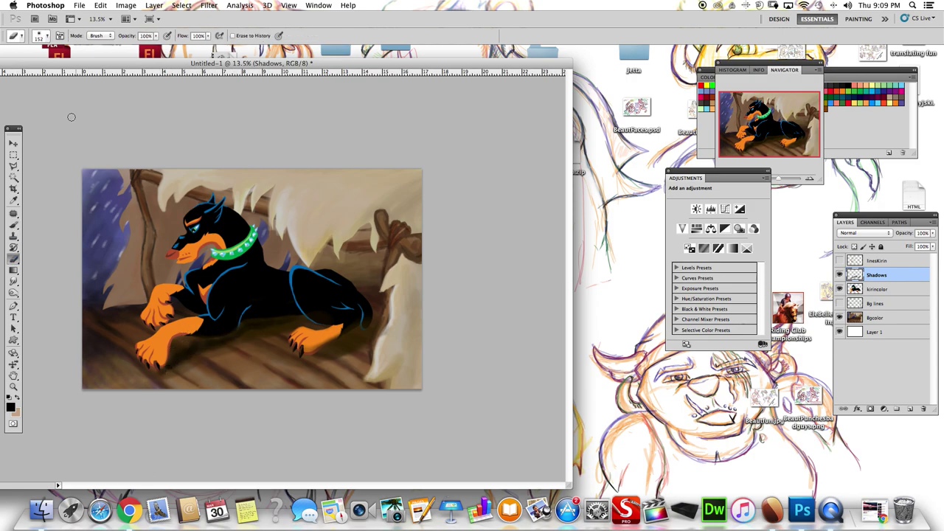
{"action": "key", "text": "b"}
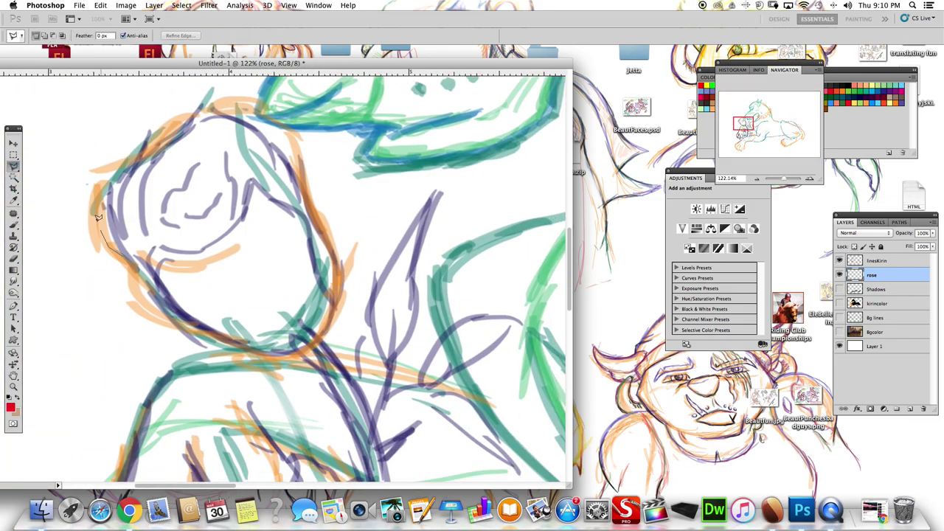
Fill the rose bloom selection with solid red
{"action": "left_click", "coordinate": [14, 269]}
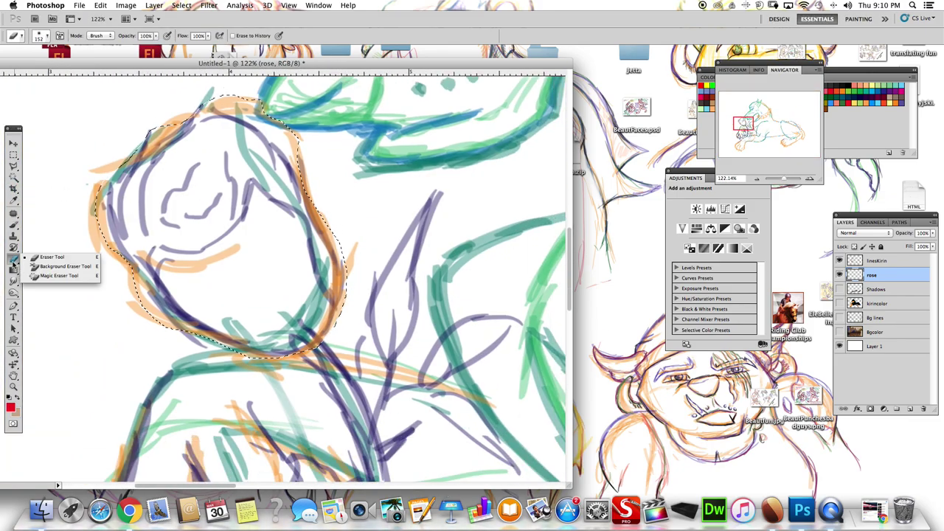
{"action": "left_click", "coordinate": [10, 407]}
{"action": "key", "text": "Return"}
{"action": "key", "text": "alt+BackSpace"}
{"action": "left_click", "coordinate": [15, 412]}
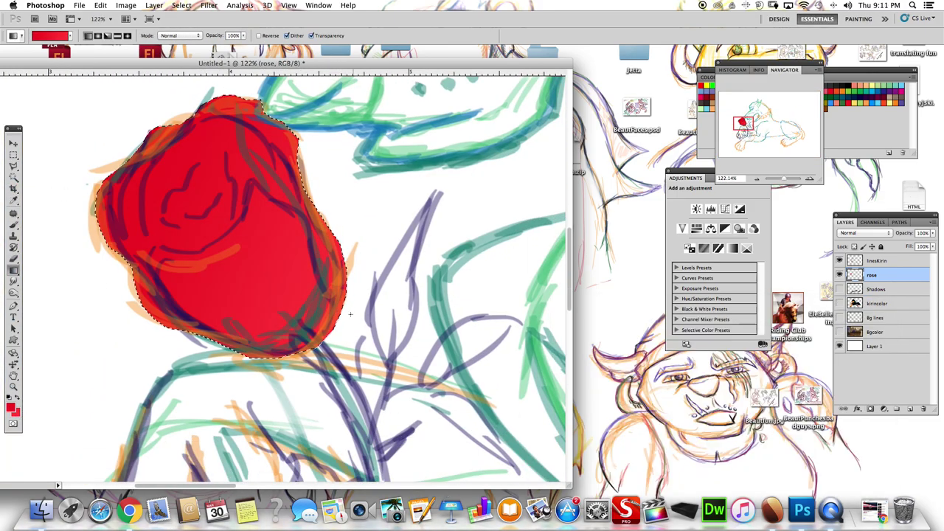
Lasso a curving stem below the bloom and fill it with a green gradient
{"action": "left_click", "coordinate": [819, 92]}
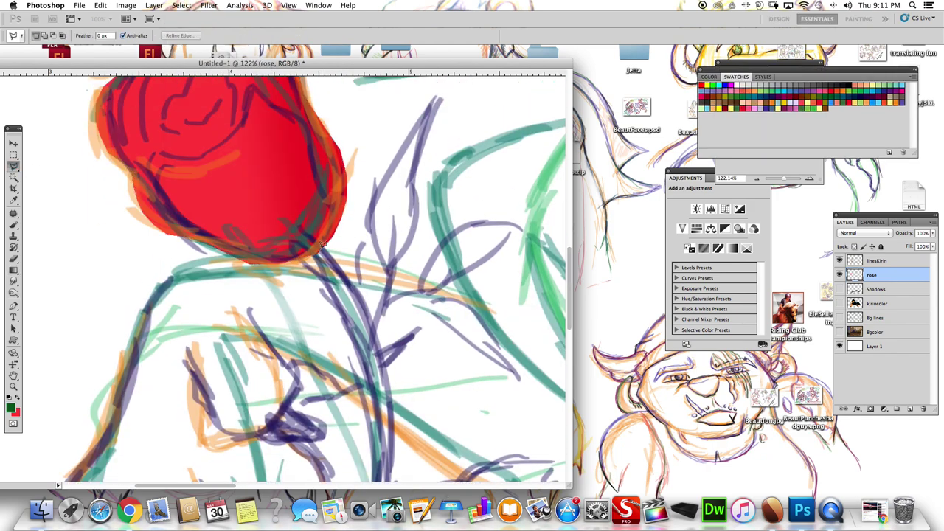
{"action": "scroll", "coordinate": [390, 341], "scroll_direction": "down", "scroll_amount": 5}
{"action": "left_click_drag", "start_coordinate": [391, 341], "coordinate": [401, 321]}
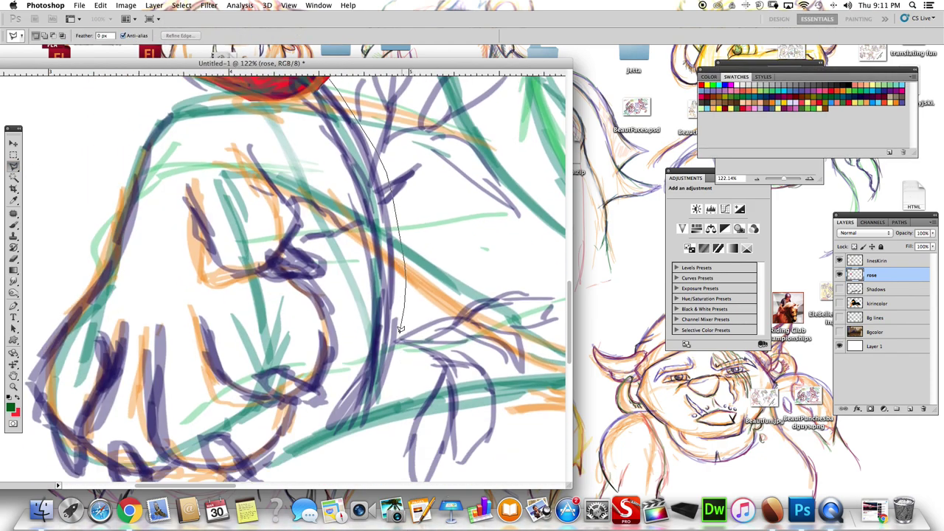
{"action": "left_click_drag", "start_coordinate": [363, 172], "coordinate": [346, 140]}
{"action": "left_click", "coordinate": [11, 407]}
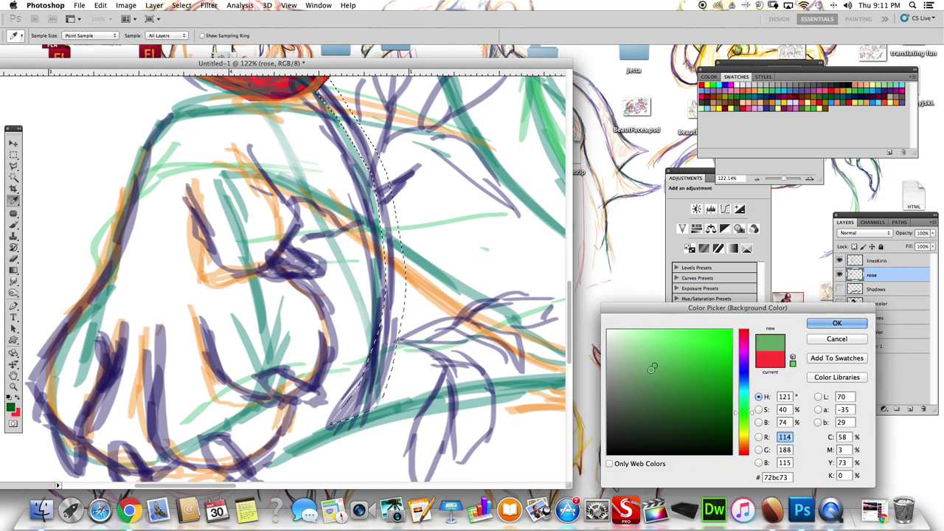
{"action": "left_click", "coordinate": [839, 320]}
{"action": "left_click", "coordinate": [13, 269]}
{"action": "left_click_drag", "start_coordinate": [332, 96], "coordinate": [396, 358]}
Check the rose alone at 57.7% zoom, then show the sketch layers again
{"action": "left_click", "coordinate": [839, 275], "text": "alt"}
{"action": "left_click_drag", "start_coordinate": [785, 179], "coordinate": [773, 178]}
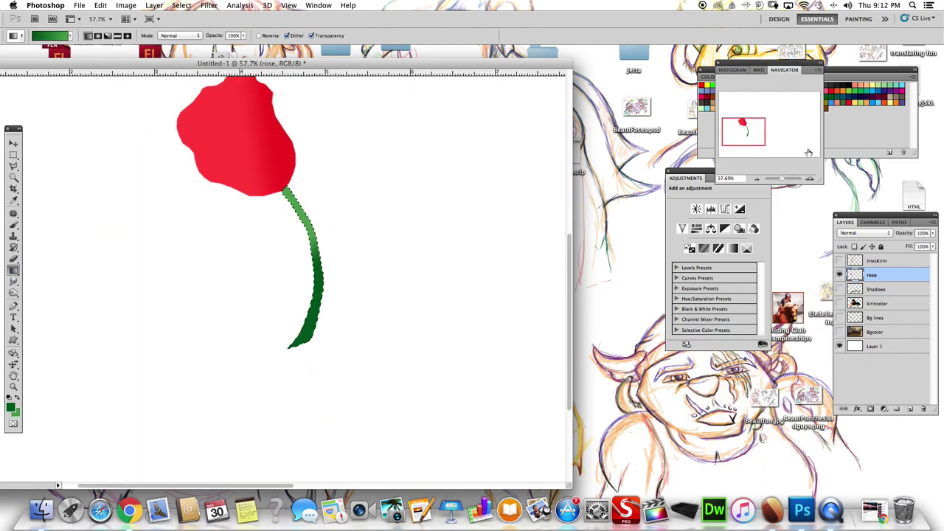
{"action": "left_click", "coordinate": [840, 274], "text": "alt"}
Paint full-opacity green leaves beside the stem, one in a darker sampled green
{"action": "key", "text": "Escape"}
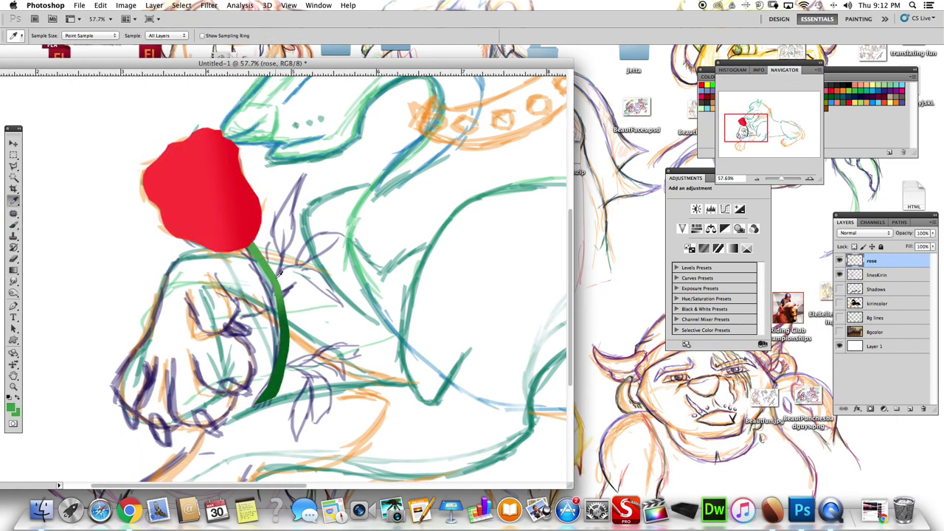
{"action": "key", "text": "0"}
{"action": "mouse_move", "coordinate": [279, 279]}
{"action": "left_mouse_down"}
{"action": "mouse_move", "coordinate": [292, 212]}
{"action": "mouse_move", "coordinate": [281, 241]}
{"action": "left_mouse_up"}
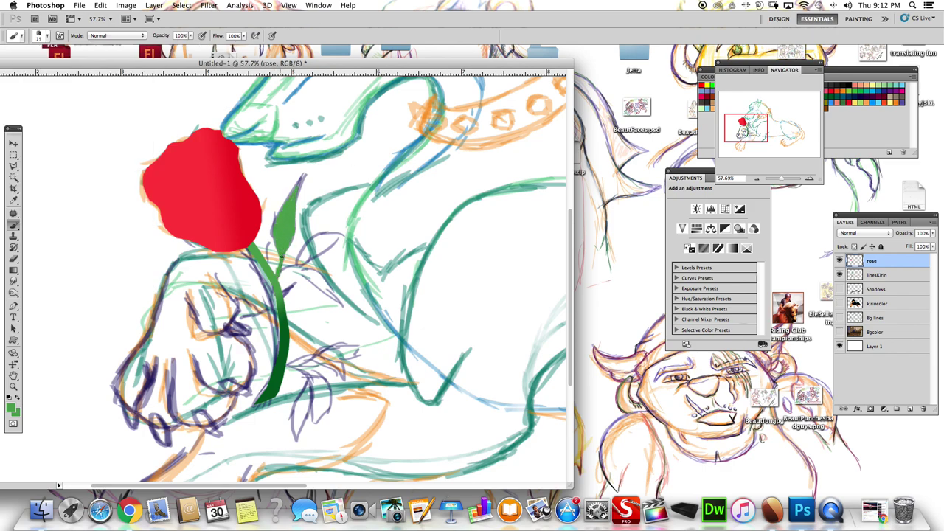
{"action": "key", "text": "i"}
{"action": "left_click", "coordinate": [239, 269]}
{"action": "key", "text": "b"}
{"action": "mouse_move", "coordinate": [322, 233]}
{"action": "left_mouse_down"}
{"action": "mouse_move", "coordinate": [345, 228]}
{"action": "mouse_move", "coordinate": [309, 256]}
{"action": "left_mouse_up"}
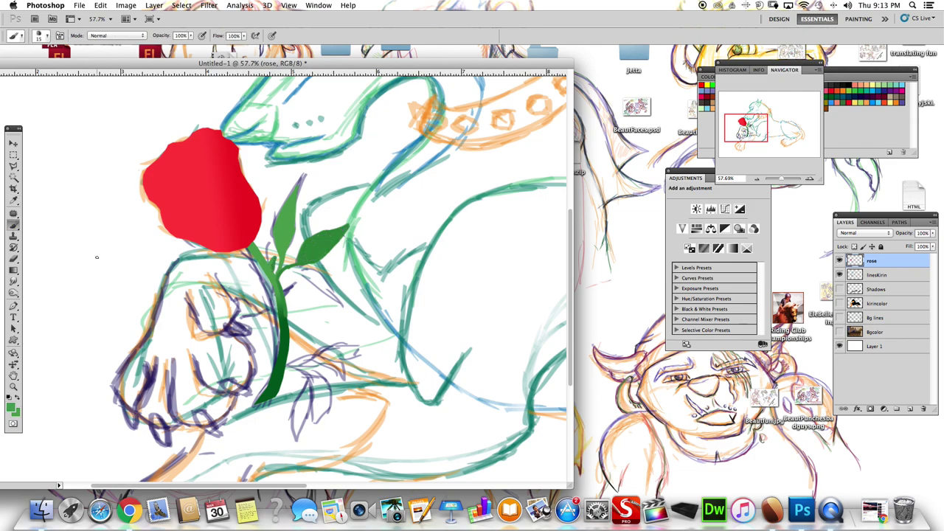
Paint two more dark green leaves below the lower branch and at the bottom
{"action": "left_click", "coordinate": [283, 307], "text": "alt"}
{"action": "mouse_move", "coordinate": [315, 369]}
{"action": "left_mouse_down"}
{"action": "mouse_move", "coordinate": [339, 367]}
{"action": "mouse_move", "coordinate": [369, 345]}
{"action": "left_mouse_up"}
{"action": "key", "text": "e"}
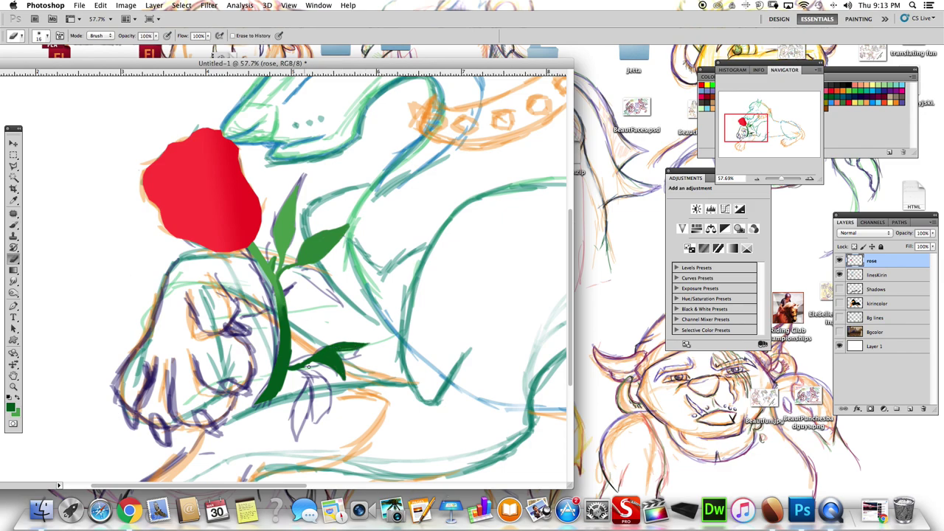
{"action": "key", "text": "b"}
{"action": "left_click_drag", "start_coordinate": [322, 415], "coordinate": [308, 396]}
{"action": "key", "text": "e"}
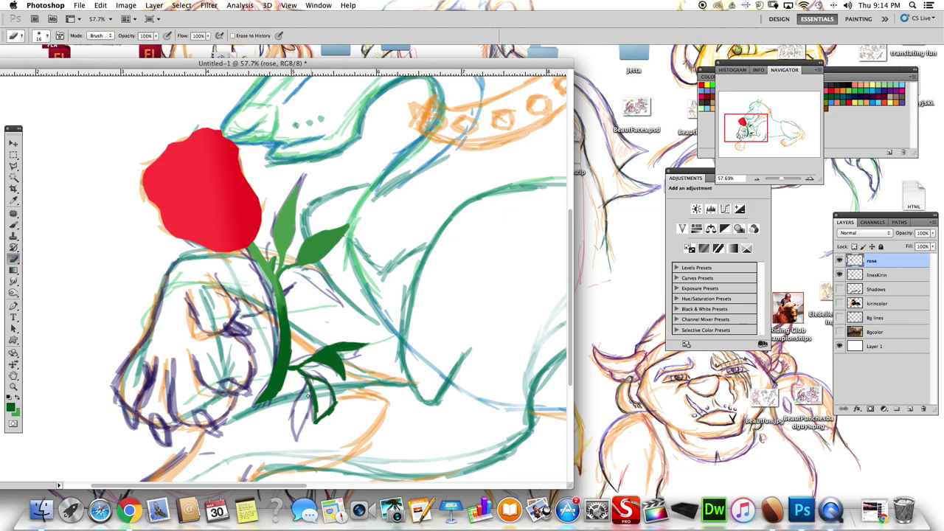
{"action": "key", "text": "b"}
Paint a darker vein on the upper leaf with a size 14 brush
{"action": "left_click", "coordinate": [39, 36]}
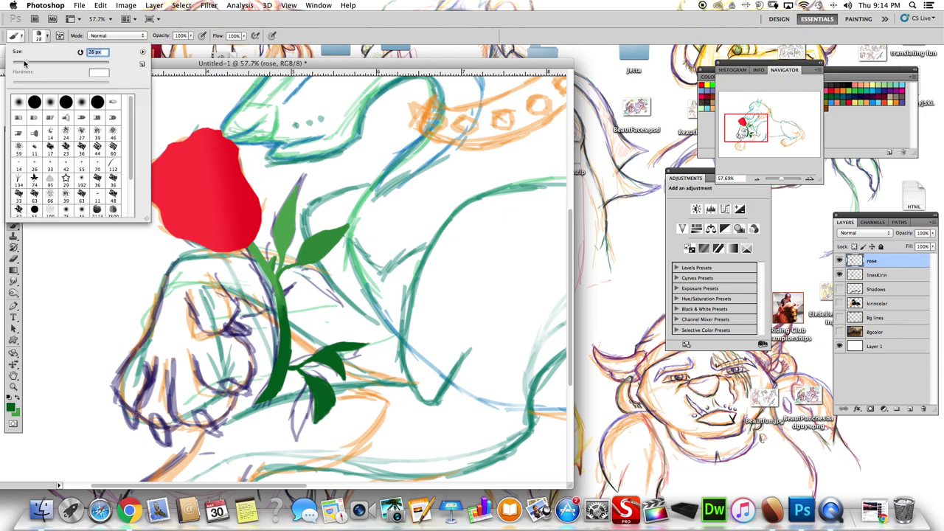
{"action": "left_click", "coordinate": [100, 5]}
{"action": "left_click_drag", "start_coordinate": [291, 195], "coordinate": [283, 221]}
{"action": "key", "text": "e"}
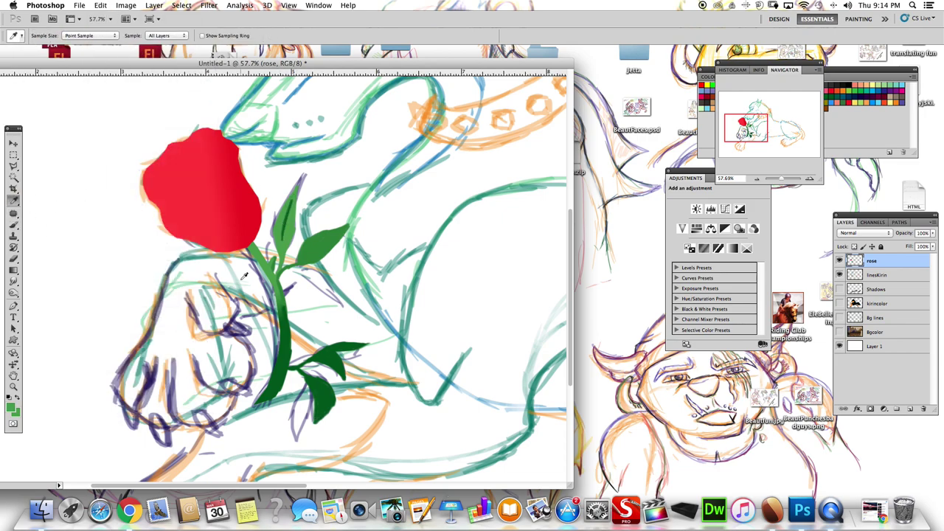
{"action": "key", "text": "b"}
{"action": "key", "text": "ctrl+z"}
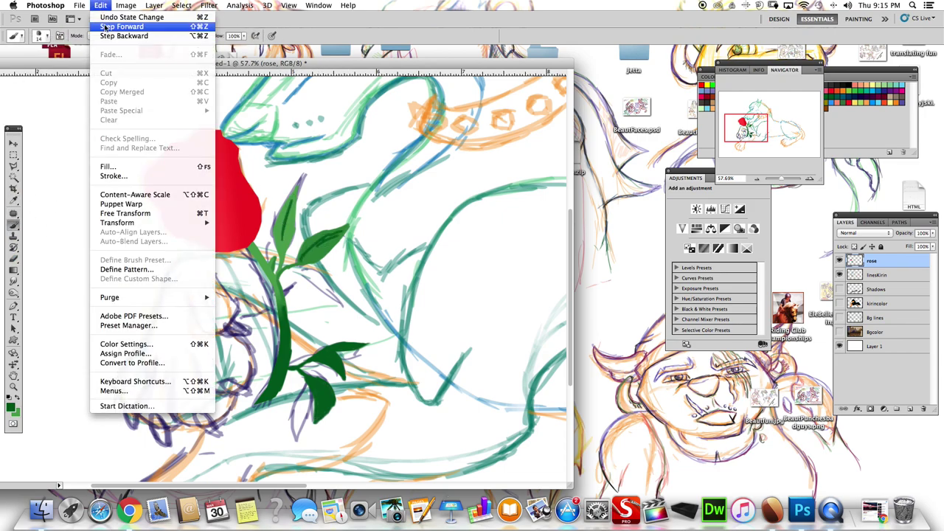
{"action": "key", "text": "e"}
{"action": "key", "text": "b"}
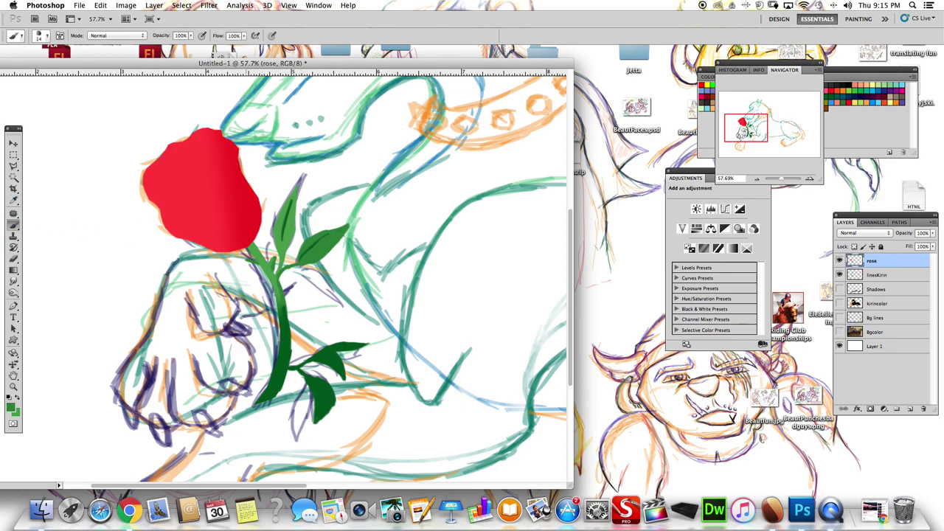
Erase along the stem with a size 9 brush to soften its edge
{"action": "left_click", "coordinate": [11, 407]}
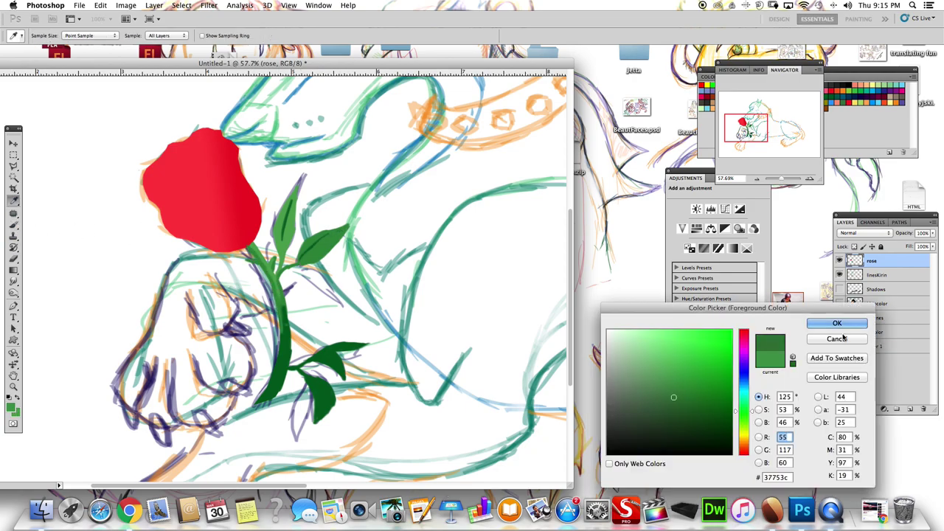
{"action": "key", "text": "Escape"}
{"action": "left_click", "coordinate": [38, 35]}
{"action": "key", "text": "Return"}
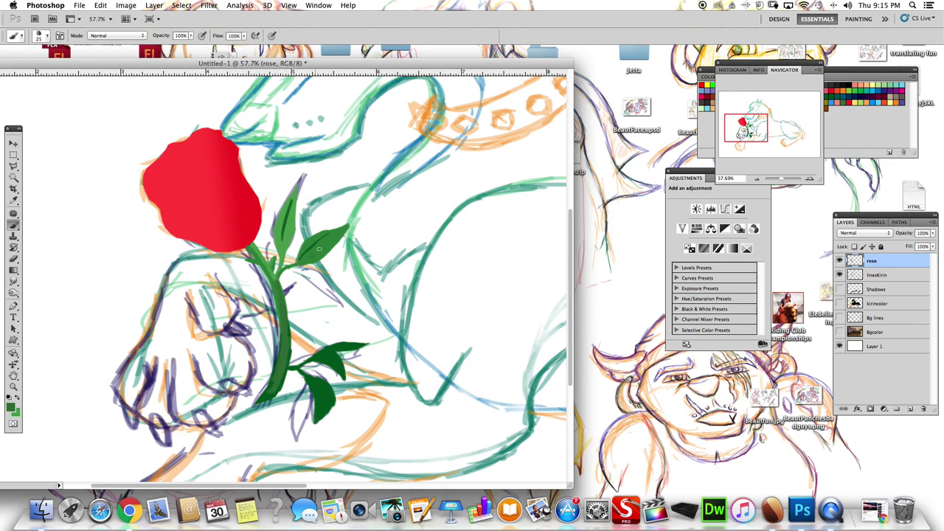
{"action": "left_click", "coordinate": [38, 35]}
{"action": "double_click", "coordinate": [19, 133]}
{"action": "key", "text": "e"}
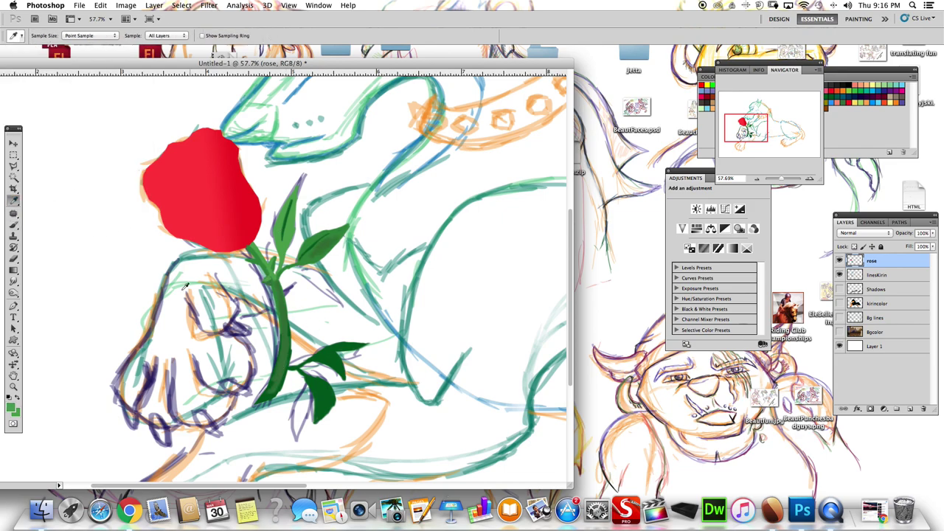
{"action": "left_click_drag", "start_coordinate": [259, 402], "coordinate": [279, 295]}
{"action": "left_click", "coordinate": [839, 274]}
Paint dark red shading at the rose's base and right edge with a size 20 brush
{"action": "key", "text": "b"}
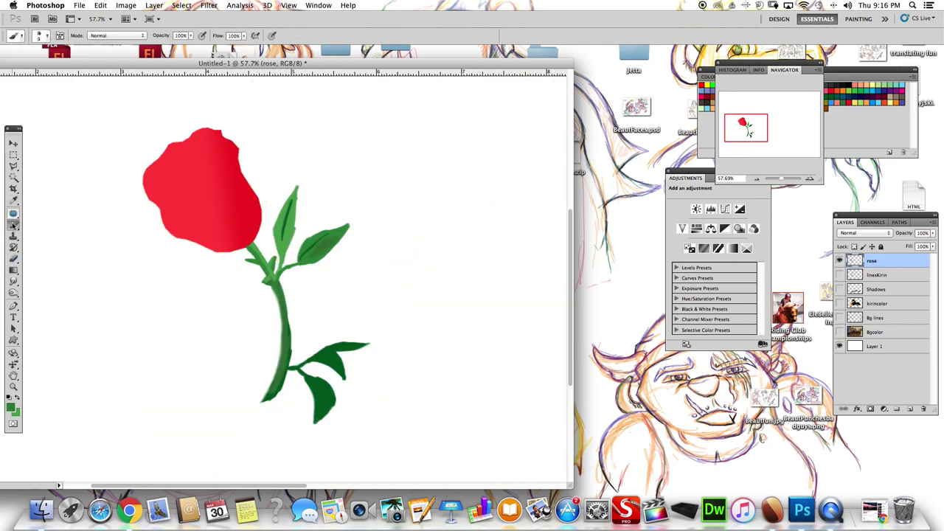
{"action": "left_click", "coordinate": [840, 274]}
{"action": "left_click", "coordinate": [819, 104]}
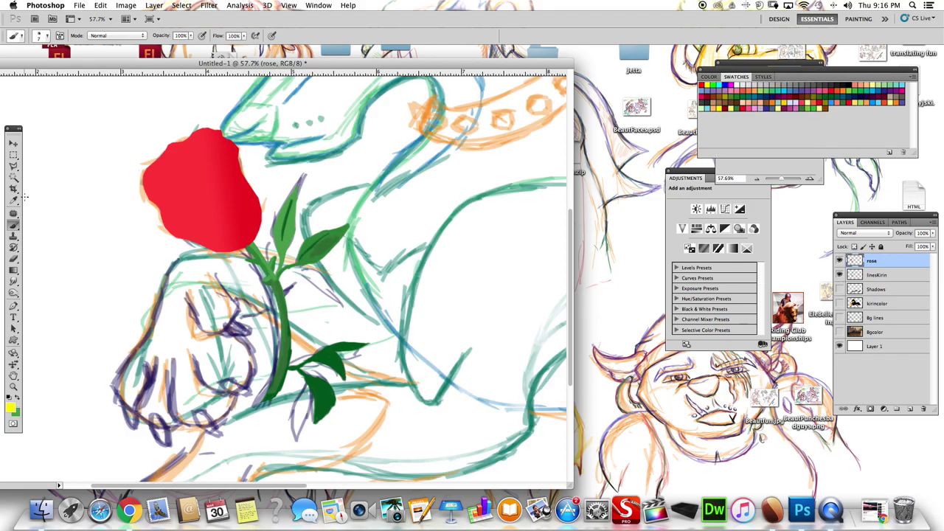
{"action": "left_click", "coordinate": [243, 236], "text": "alt"}
{"action": "mouse_move", "coordinate": [225, 246]}
{"action": "left_mouse_down"}
{"action": "mouse_move", "coordinate": [251, 239]}
{"action": "mouse_move", "coordinate": [254, 186]}
{"action": "left_mouse_up"}
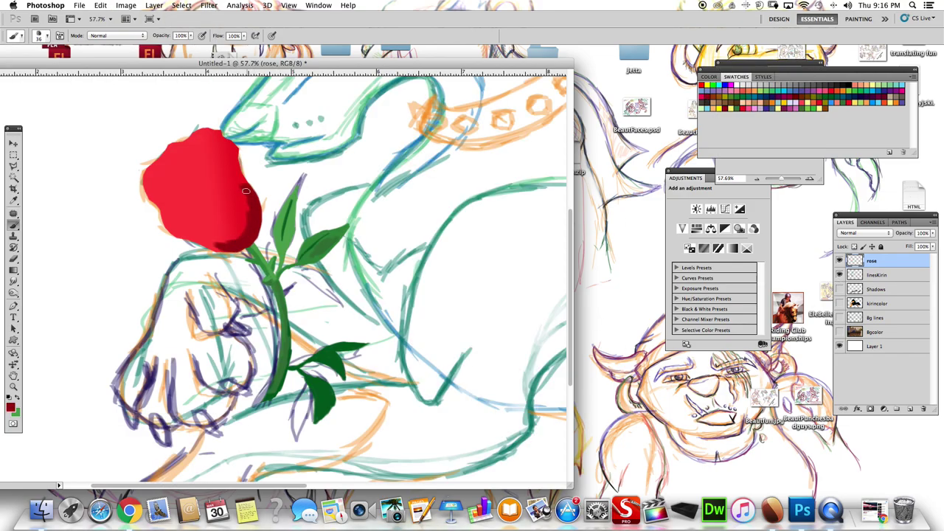
{"action": "left_click", "coordinate": [38, 36]}
{"action": "left_click_drag", "start_coordinate": [42, 52], "coordinate": [36, 52]}
{"action": "key", "text": "Return"}
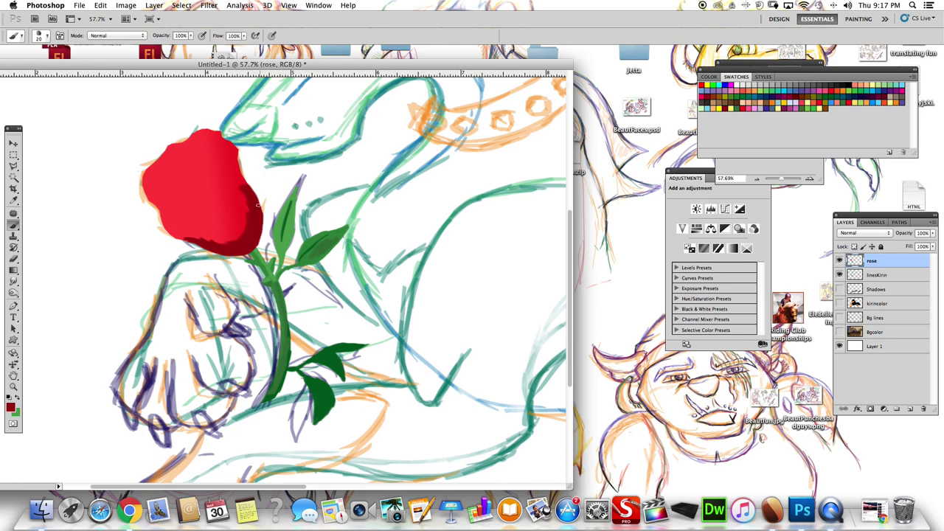
Paint dark red petal spirals on the rose with a size 9 brush
{"action": "left_click", "coordinate": [289, 310], "text": "alt"}
{"action": "key", "text": "bracketleft"}
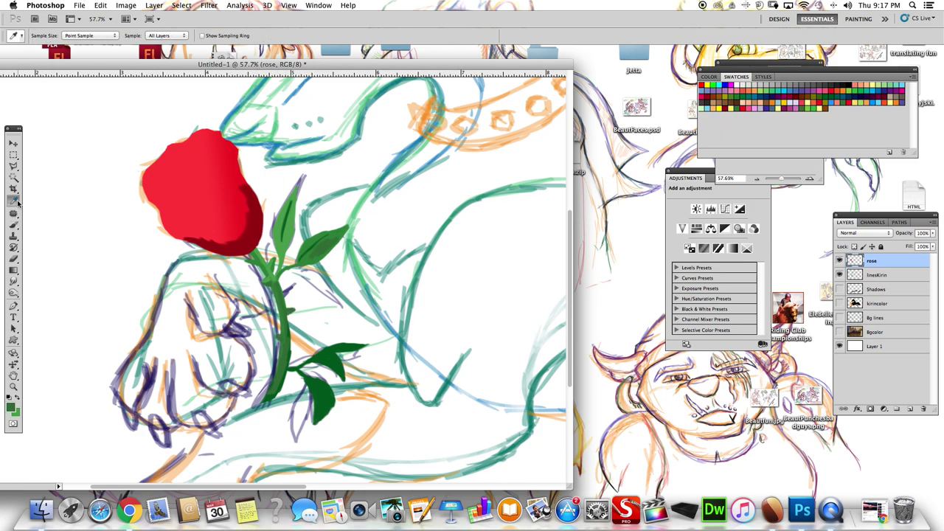
{"action": "key", "text": "bracketleft"}
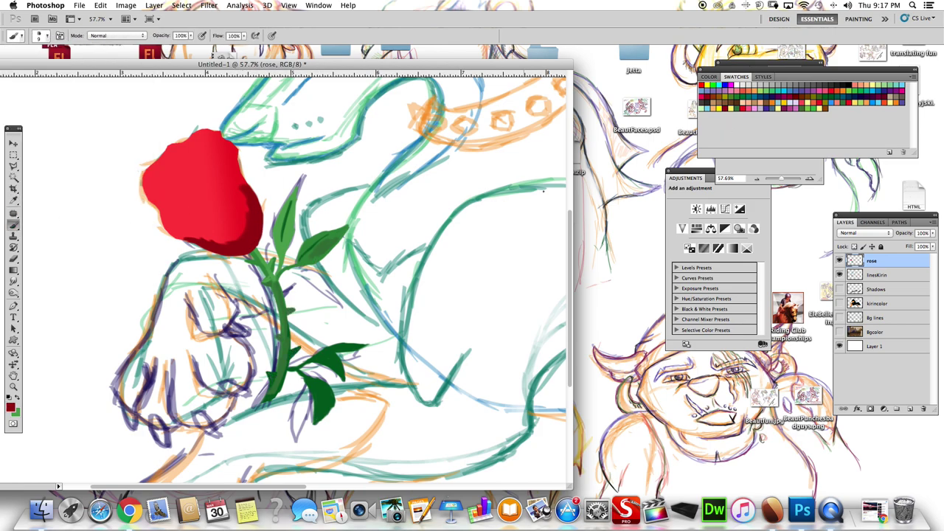
{"action": "mouse_move", "coordinate": [211, 170]}
{"action": "left_mouse_down"}
{"action": "mouse_move", "coordinate": [165, 193]}
{"action": "mouse_move", "coordinate": [193, 148]}
{"action": "left_mouse_up"}
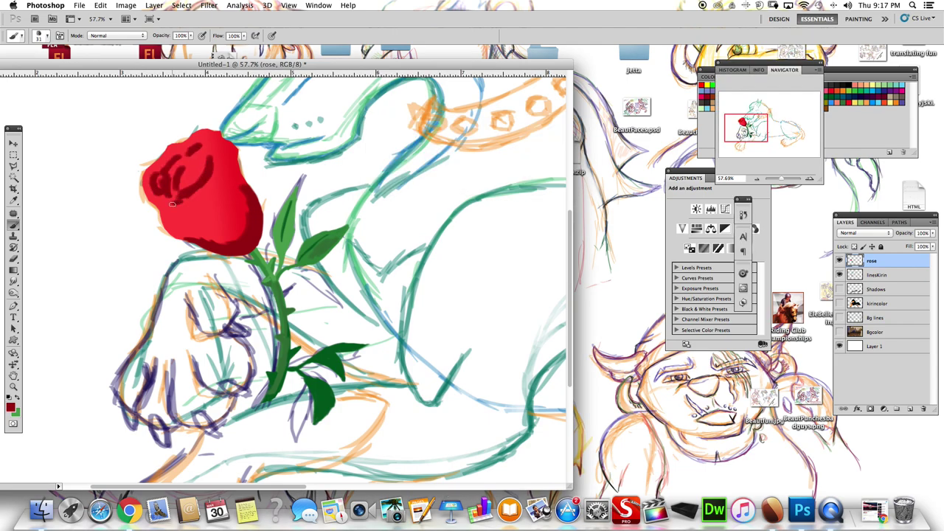
{"action": "mouse_move", "coordinate": [172, 204]}
{"action": "left_mouse_down"}
{"action": "mouse_move", "coordinate": [214, 152]}
{"action": "mouse_move", "coordinate": [179, 215]}
{"action": "left_mouse_up"}
Add light pink highlights to the rose petals and fit the picture on screen
{"action": "left_click", "coordinate": [11, 408]}
{"action": "left_click", "coordinate": [836, 297]}
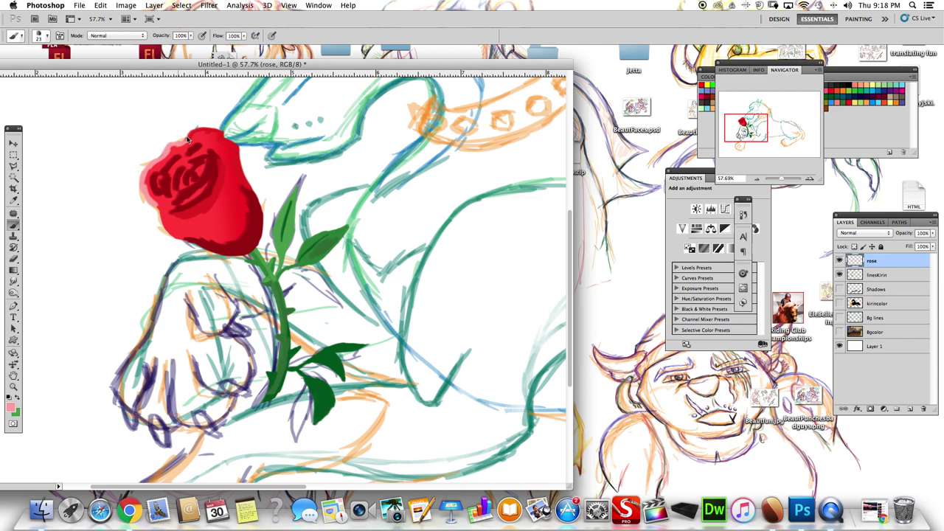
{"action": "mouse_move", "coordinate": [148, 148]}
{"action": "left_mouse_down"}
{"action": "mouse_move", "coordinate": [177, 229]}
{"action": "mouse_move", "coordinate": [217, 174]}
{"action": "left_mouse_up"}
{"action": "key", "text": "ctrl+0"}
Hide the sketch lines and show the kirincolor, Shadows and Bgcolor layers
{"action": "left_click", "coordinate": [839, 275]}
{"action": "left_click", "coordinate": [839, 303]}
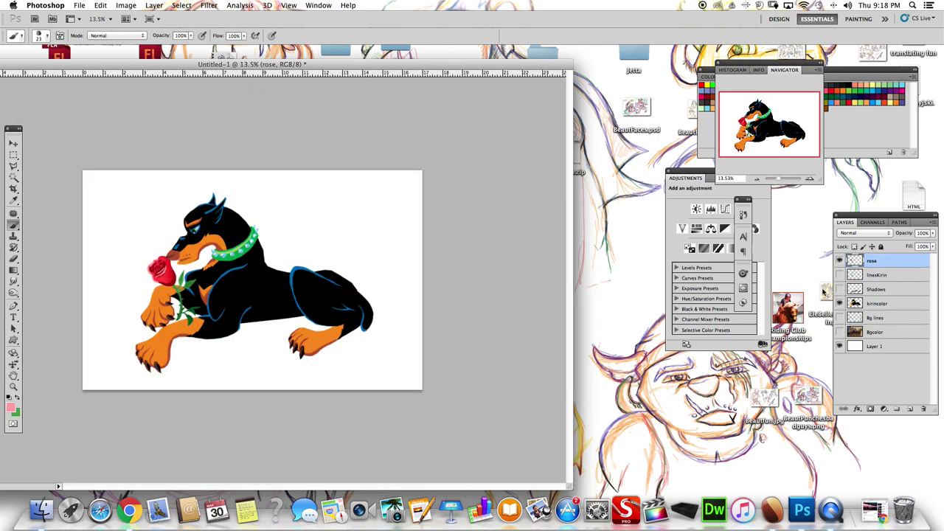
{"action": "left_click", "coordinate": [839, 289]}
{"action": "left_click", "coordinate": [839, 332]}
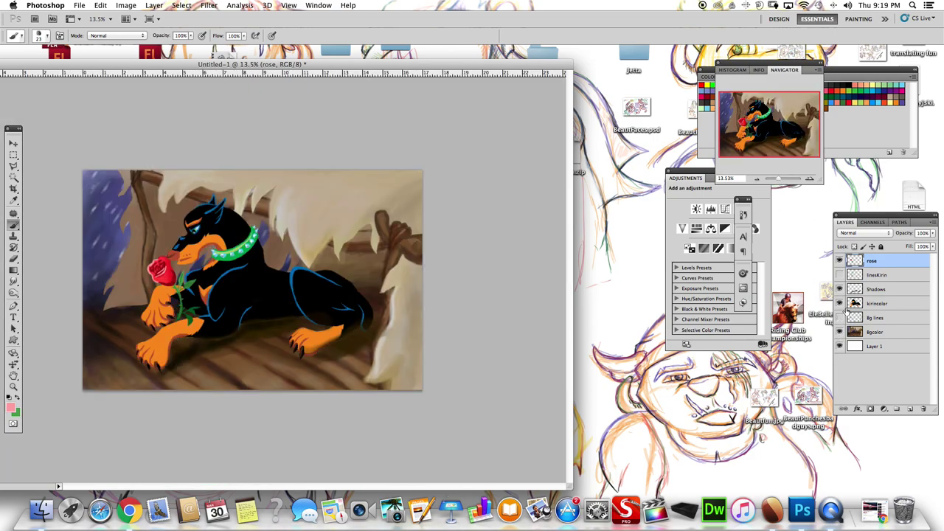
{"action": "left_click_drag", "start_coordinate": [780, 179], "coordinate": [807, 179]}
Sample the rose's red as the foreground colour and set a 12 px brush
{"action": "key", "text": "i"}
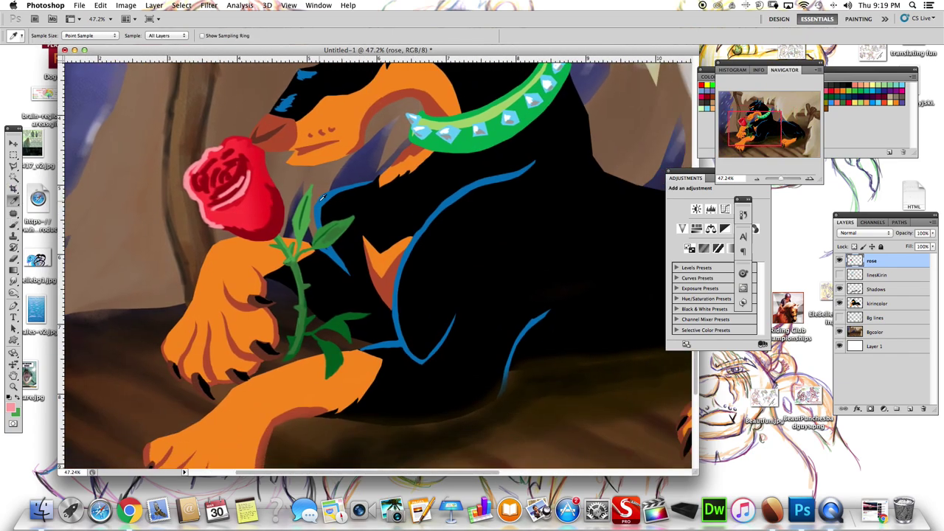
{"action": "left_click", "coordinate": [228, 185]}
{"action": "left_click", "coordinate": [11, 407]}
{"action": "left_click", "coordinate": [837, 323]}
{"action": "key", "text": "b"}
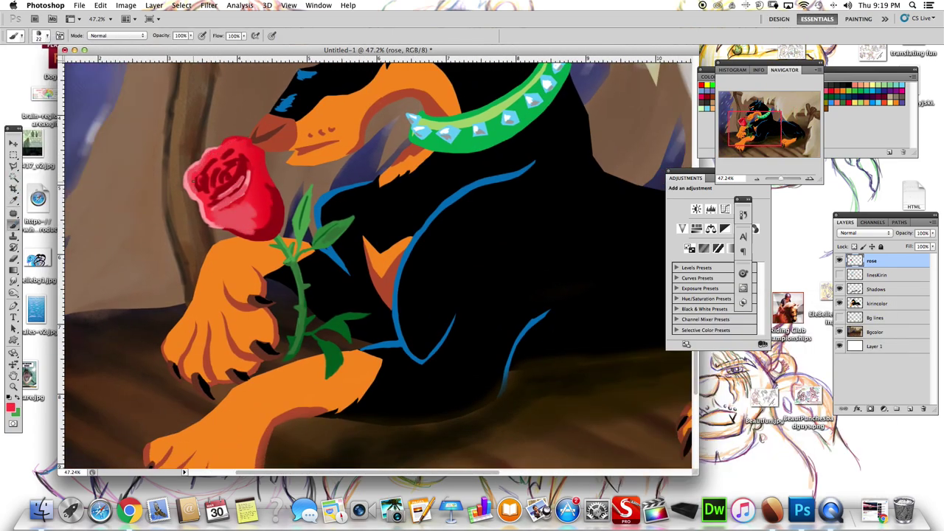
{"action": "left_click", "coordinate": [39, 36]}
{"action": "double_click", "coordinate": [19, 102]}
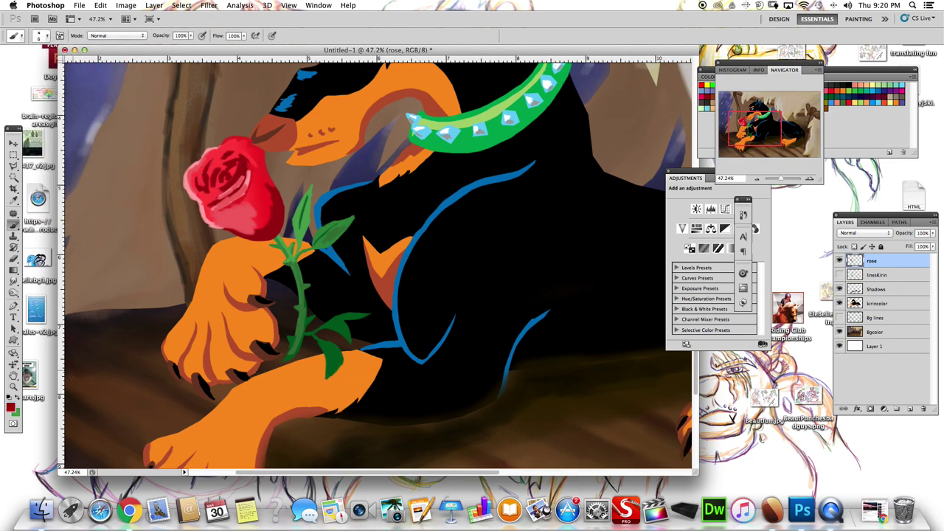
{"action": "left_click", "coordinate": [38, 36]}
{"action": "double_click", "coordinate": [34, 102]}
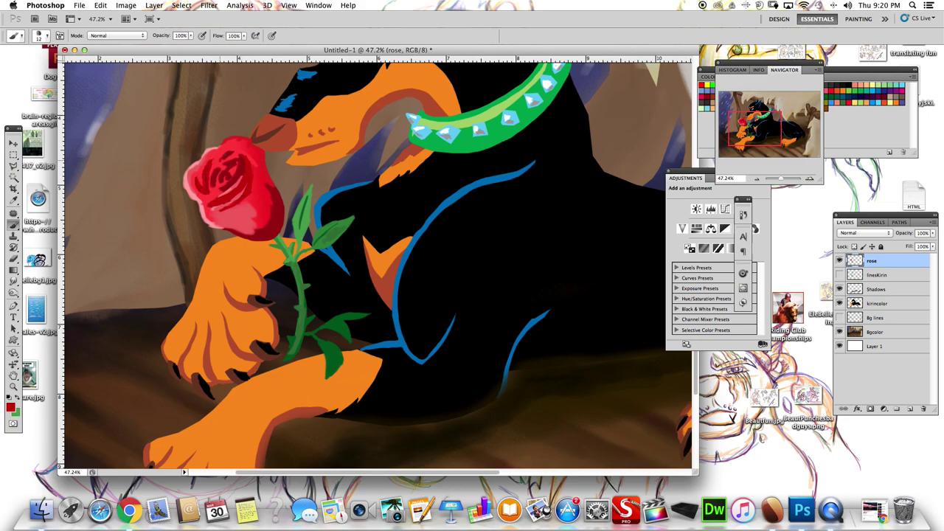
Paint dark green on the lower rose stem
{"action": "scroll", "coordinate": [377, 265], "scroll_direction": "down", "scroll_amount": 5}
{"action": "scroll", "coordinate": [376, 266], "scroll_direction": "up", "scroll_amount": 4}
{"action": "key", "text": "l"}
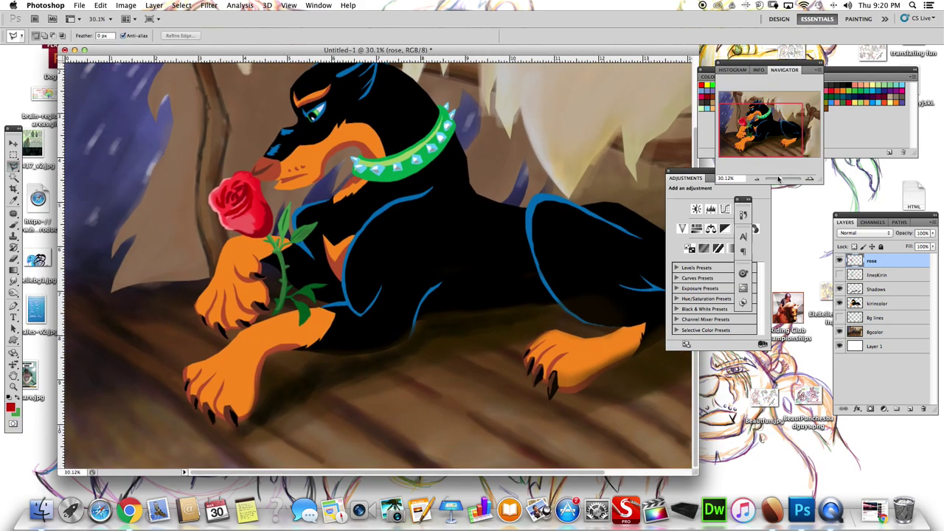
{"action": "left_click", "coordinate": [13, 225]}
{"action": "left_click", "coordinate": [38, 36]}
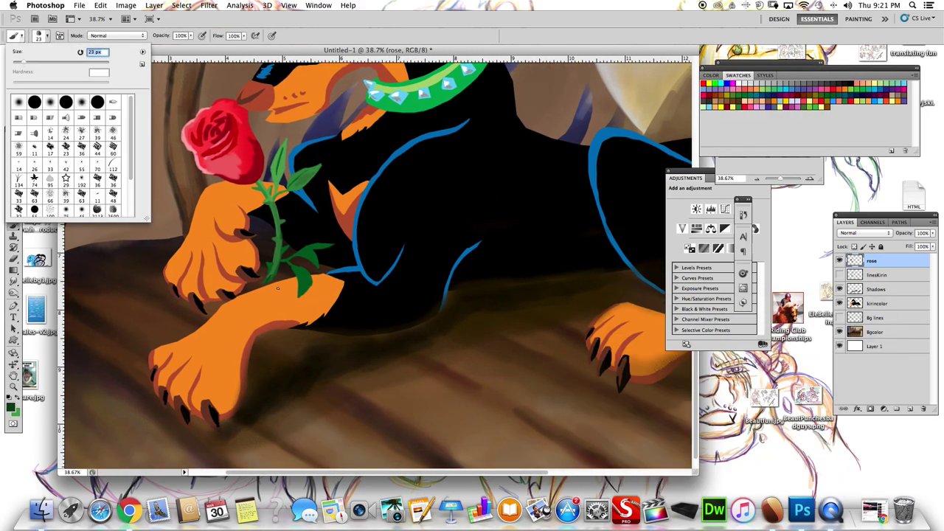
{"action": "double_click", "coordinate": [33, 102]}
{"action": "left_click_drag", "start_coordinate": [272, 273], "coordinate": [278, 248]}
{"action": "left_click", "coordinate": [38, 36]}
{"action": "double_click", "coordinate": [33, 101]}
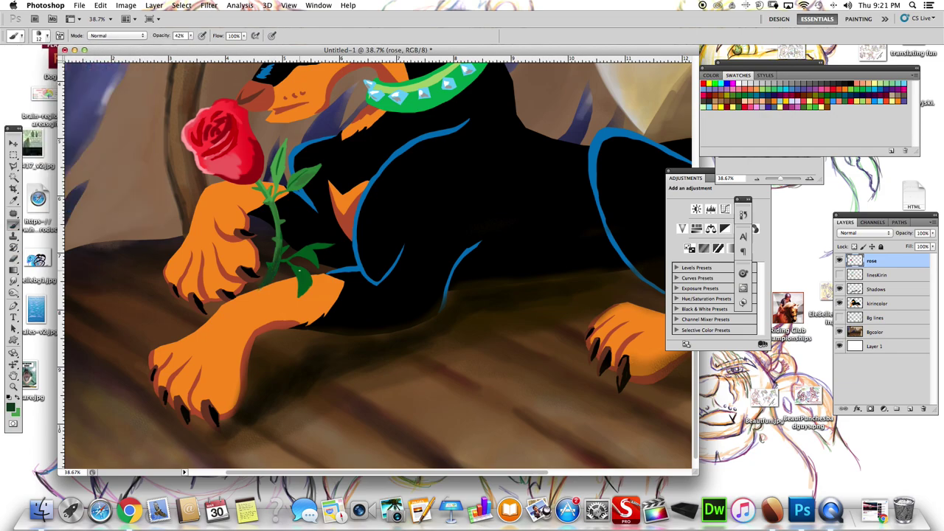
Select Bgcolor with a 66 px brush and show the green background sketch lines
{"action": "key", "text": "ctrl+0"}
{"action": "left_click", "coordinate": [874, 332]}
{"action": "left_click", "coordinate": [39, 35]}
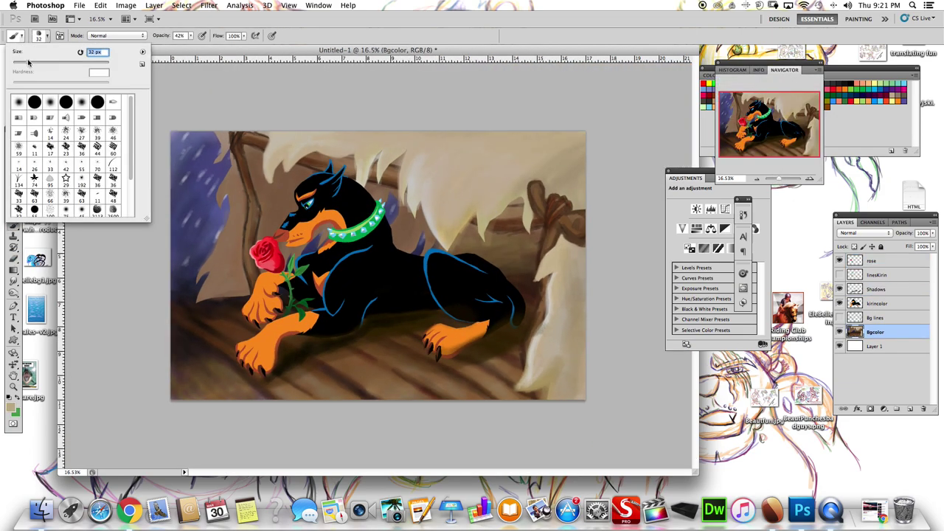
{"action": "left_click_drag", "start_coordinate": [35, 61], "coordinate": [41, 61]}
{"action": "left_click", "coordinate": [483, 233]}
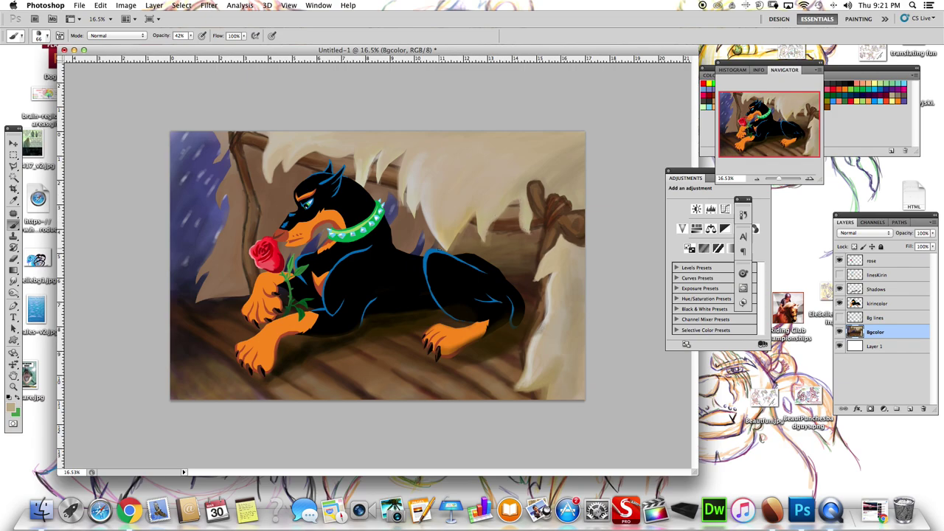
{"action": "left_click", "coordinate": [840, 317]}
Add a new layer named water above Shadows with light blue as the paint colour
{"action": "left_click", "coordinate": [876, 289]}
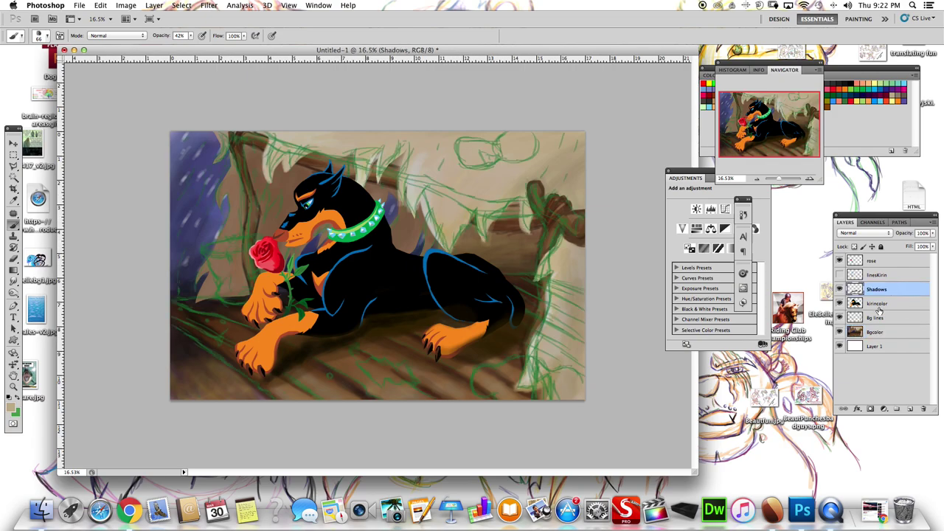
{"action": "key", "text": "ctrl+shift+alt+n"}
{"action": "type", "text": "water"}
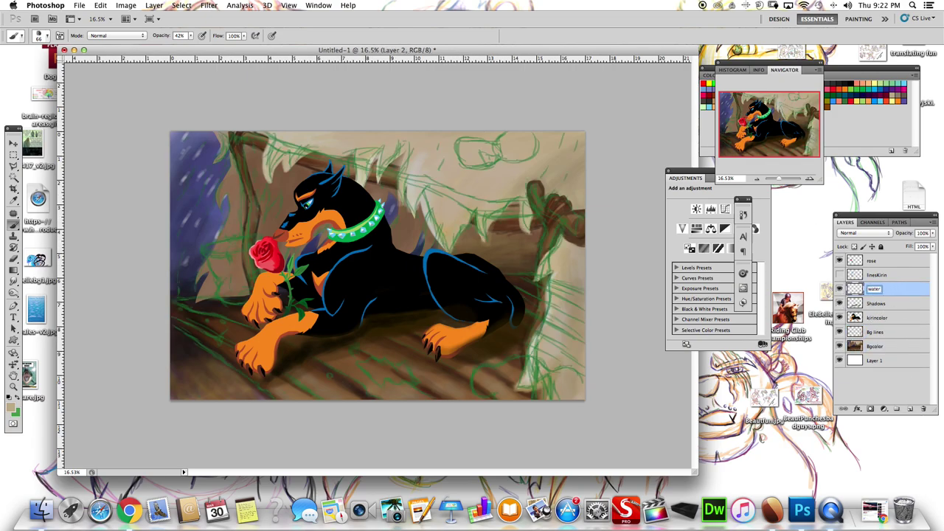
{"action": "key", "text": "Return"}
{"action": "left_click", "coordinate": [13, 404]}
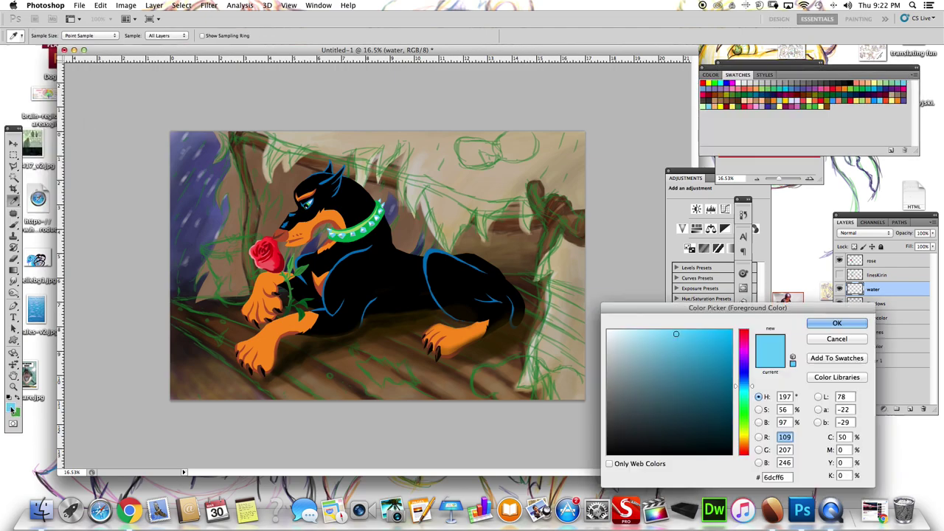
{"action": "left_click", "coordinate": [886, 308]}
Paint soft blue patches at the upper right and bottom right
{"action": "mouse_move", "coordinate": [507, 134]}
{"action": "left_mouse_down"}
{"action": "mouse_move", "coordinate": [516, 153]}
{"action": "mouse_move", "coordinate": [514, 134]}
{"action": "mouse_move", "coordinate": [470, 156]}
{"action": "left_mouse_up"}
{"action": "left_click_drag", "start_coordinate": [507, 396], "coordinate": [493, 390]}
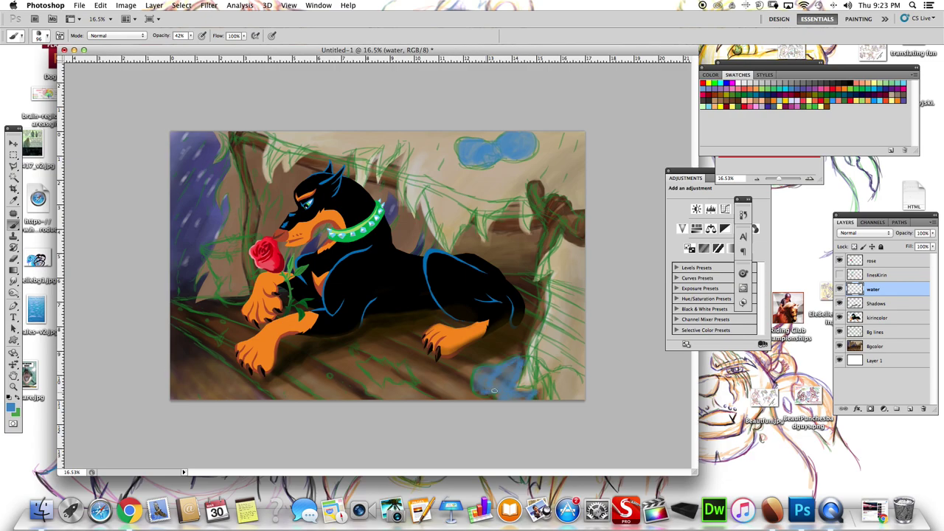
{"action": "left_click_drag", "start_coordinate": [516, 144], "coordinate": [465, 151]}
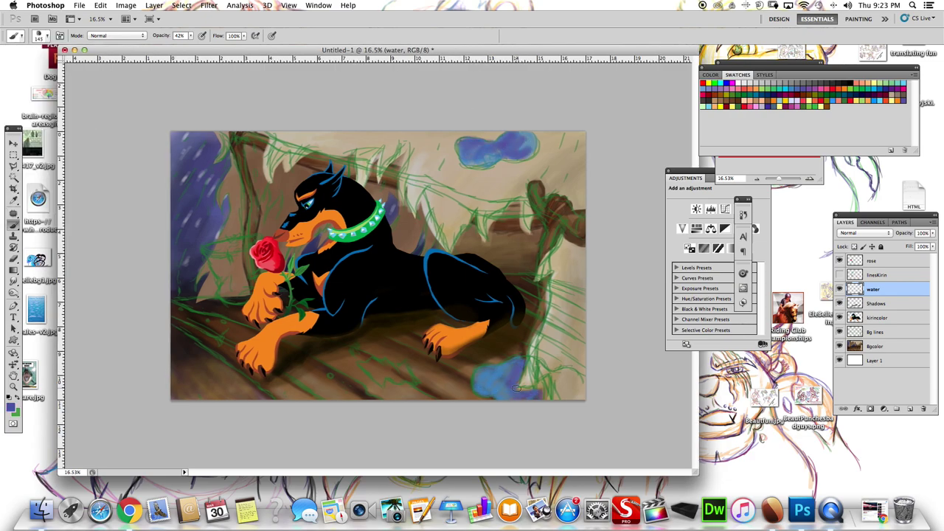
{"action": "left_click_drag", "start_coordinate": [516, 369], "coordinate": [487, 391]}
Outline a zigzag crumpled paper on the floor and fill it with brown and white
{"action": "scroll", "coordinate": [398, 380], "scroll_direction": "up", "scroll_amount": 5}
{"action": "mouse_move", "coordinate": [359, 422]}
{"action": "left_mouse_down"}
{"action": "mouse_move", "coordinate": [408, 361]}
{"action": "mouse_move", "coordinate": [484, 404]}
{"action": "left_mouse_up"}
{"action": "left_click_drag", "start_coordinate": [317, 340], "coordinate": [365, 413]}
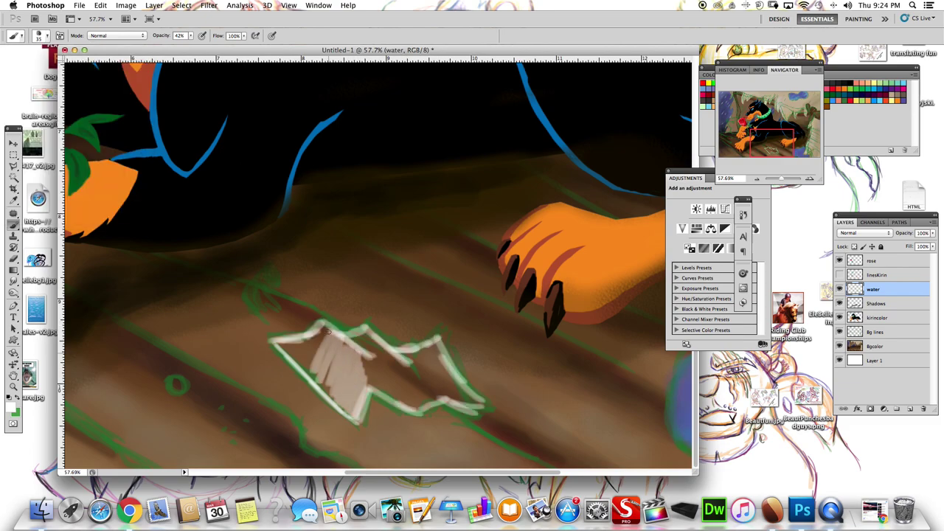
{"action": "left_click_drag", "start_coordinate": [280, 343], "coordinate": [354, 406]}
{"action": "mouse_move", "coordinate": [310, 335]}
{"action": "left_mouse_down"}
{"action": "mouse_move", "coordinate": [406, 353]}
{"action": "mouse_move", "coordinate": [458, 383]}
{"action": "left_mouse_up"}
{"action": "left_click", "coordinate": [413, 369], "text": "alt"}
Shade the paper with white highlights, darker fold lines and broad grey strokes
{"action": "left_click_drag", "start_coordinate": [443, 347], "coordinate": [420, 402]}
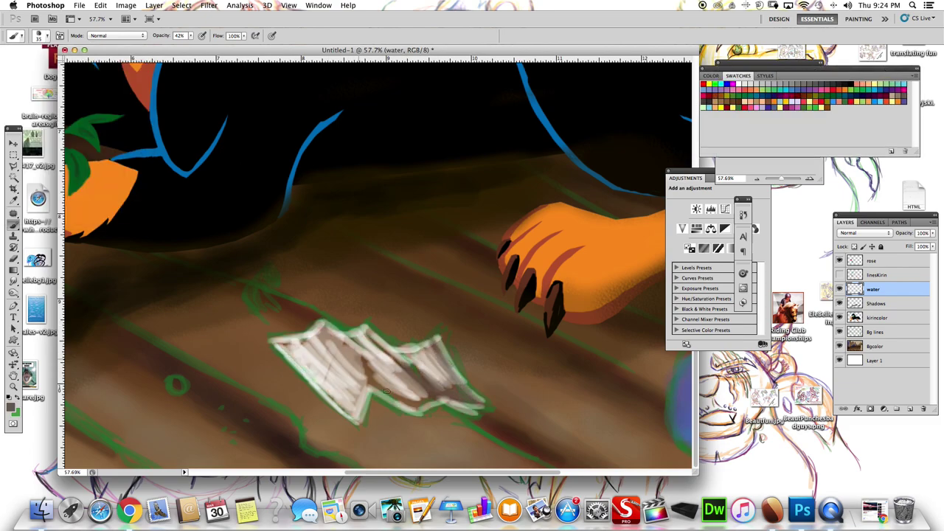
{"action": "left_click_drag", "start_coordinate": [362, 365], "coordinate": [443, 410]}
{"action": "mouse_move", "coordinate": [369, 336]}
{"action": "left_mouse_down"}
{"action": "mouse_move", "coordinate": [325, 417]}
{"action": "mouse_move", "coordinate": [317, 405]}
{"action": "left_mouse_up"}
{"action": "left_click_drag", "start_coordinate": [295, 347], "coordinate": [428, 391]}
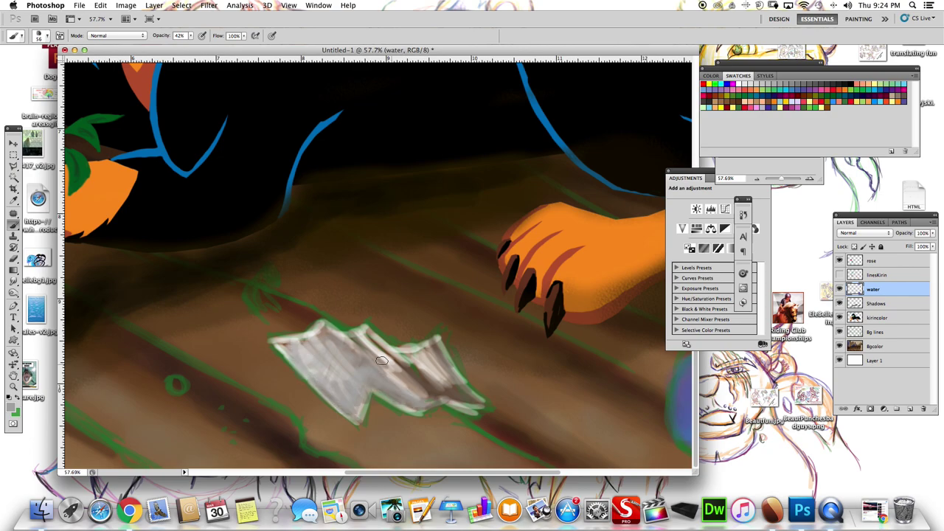
{"action": "left_click_drag", "start_coordinate": [354, 343], "coordinate": [472, 398]}
{"action": "left_click_drag", "start_coordinate": [413, 346], "coordinate": [465, 391]}
{"action": "mouse_move", "coordinate": [306, 349]}
{"action": "left_mouse_down"}
{"action": "mouse_move", "coordinate": [354, 383]}
{"action": "mouse_move", "coordinate": [420, 369]}
{"action": "mouse_move", "coordinate": [461, 383]}
{"action": "left_mouse_up"}
Darken the top and bottom-right blue patches at 20% brush opacity
{"action": "left_click_drag", "start_coordinate": [784, 179], "coordinate": [771, 181]}
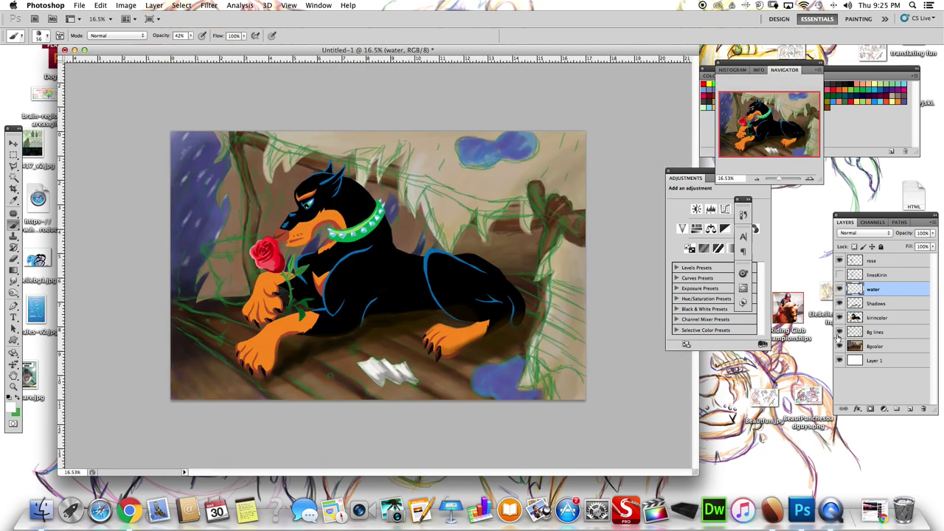
{"action": "mouse_move", "coordinate": [511, 145]}
{"action": "left_mouse_down"}
{"action": "mouse_move", "coordinate": [487, 144]}
{"action": "mouse_move", "coordinate": [474, 169]}
{"action": "mouse_move", "coordinate": [523, 136]}
{"action": "left_mouse_up"}
{"action": "key", "text": "2"}
{"action": "mouse_move", "coordinate": [479, 387]}
{"action": "left_mouse_down"}
{"action": "mouse_move", "coordinate": [539, 394]}
{"action": "mouse_move", "coordinate": [478, 384]}
{"action": "left_mouse_up"}
Lighten both blue patches with a 158 px brush
{"action": "left_click", "coordinate": [11, 405]}
{"action": "left_click", "coordinate": [900, 322]}
{"action": "left_click", "coordinate": [41, 35]}
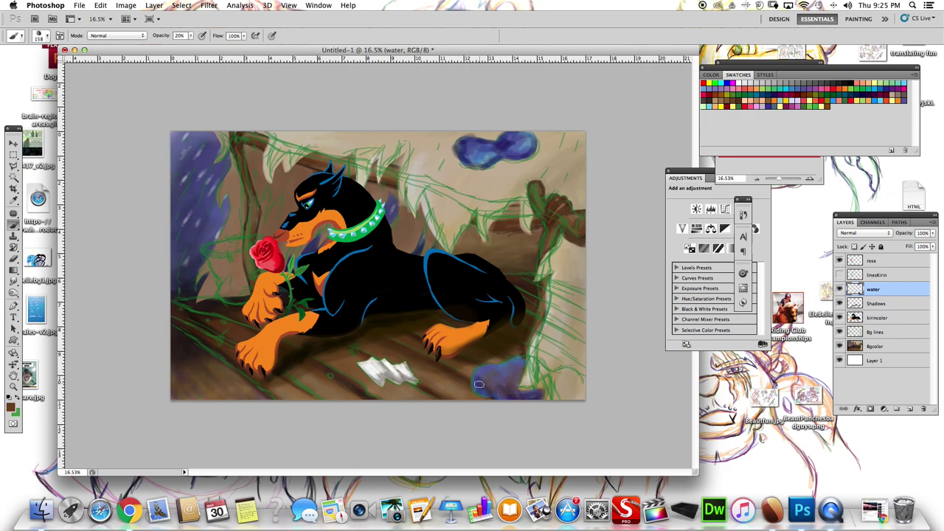
{"action": "left_click_drag", "start_coordinate": [516, 136], "coordinate": [476, 155]}
{"action": "left_click_drag", "start_coordinate": [501, 362], "coordinate": [516, 394]}
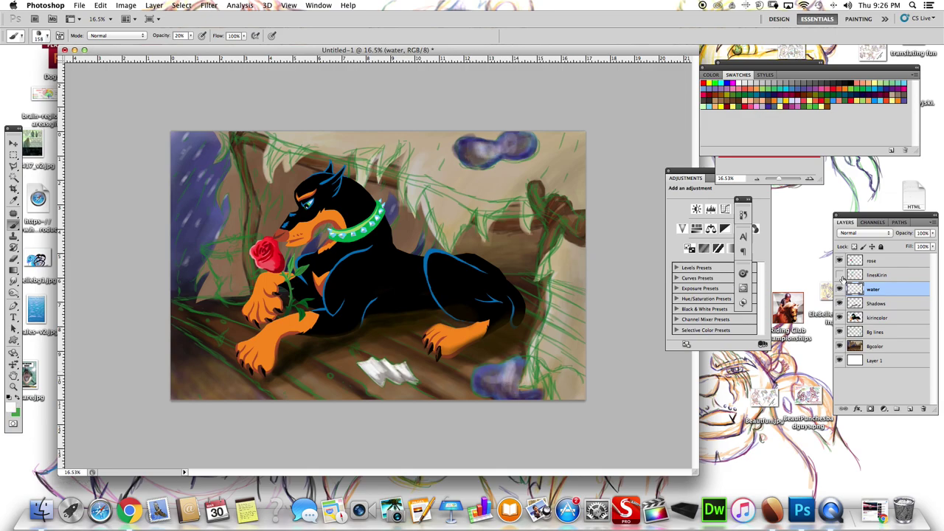
Hide the green sketch lines and soften the bottom-right patch with a 91 px brush
{"action": "left_click", "coordinate": [839, 332]}
{"action": "left_click", "coordinate": [41, 35]}
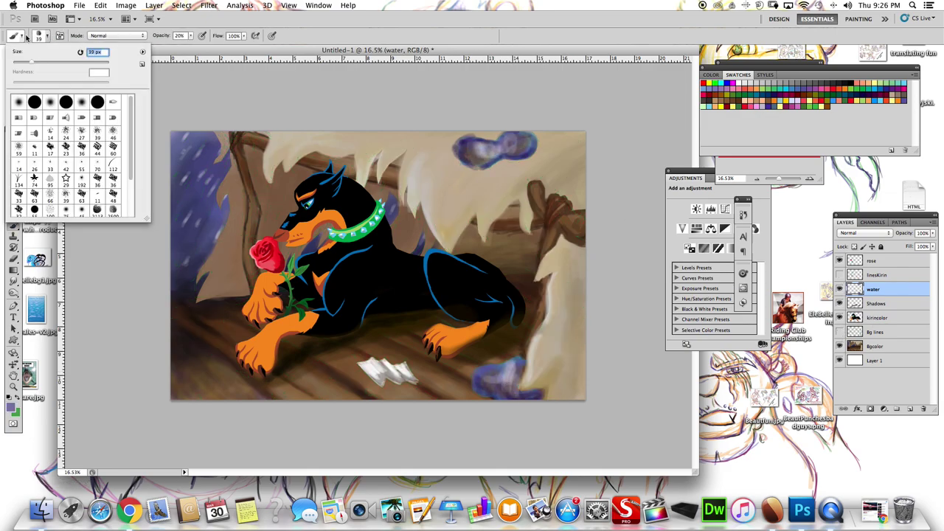
{"action": "left_click_drag", "start_coordinate": [110, 53], "coordinate": [87, 53]}
{"action": "left_click", "coordinate": [496, 141]}
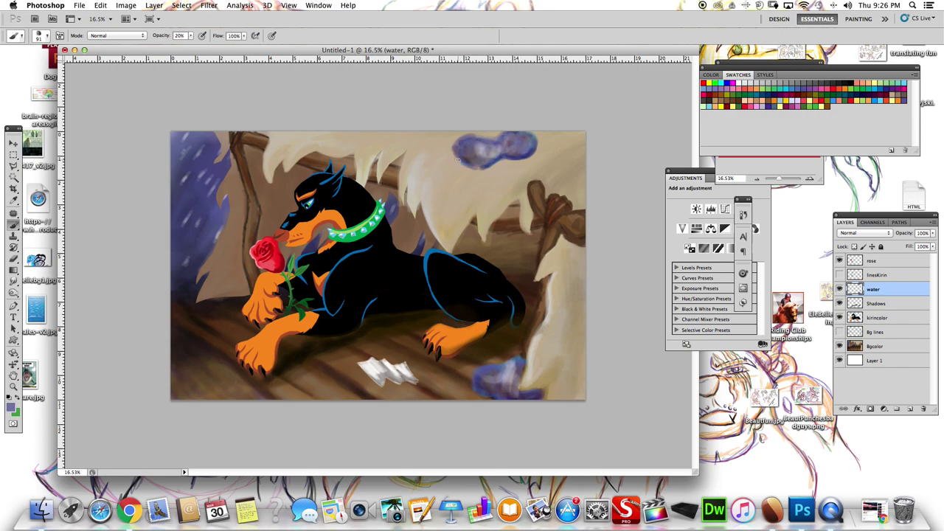
{"action": "mouse_move", "coordinate": [493, 369]}
{"action": "left_mouse_down"}
{"action": "mouse_move", "coordinate": [480, 391]}
{"action": "mouse_move", "coordinate": [516, 377]}
{"action": "left_mouse_up"}
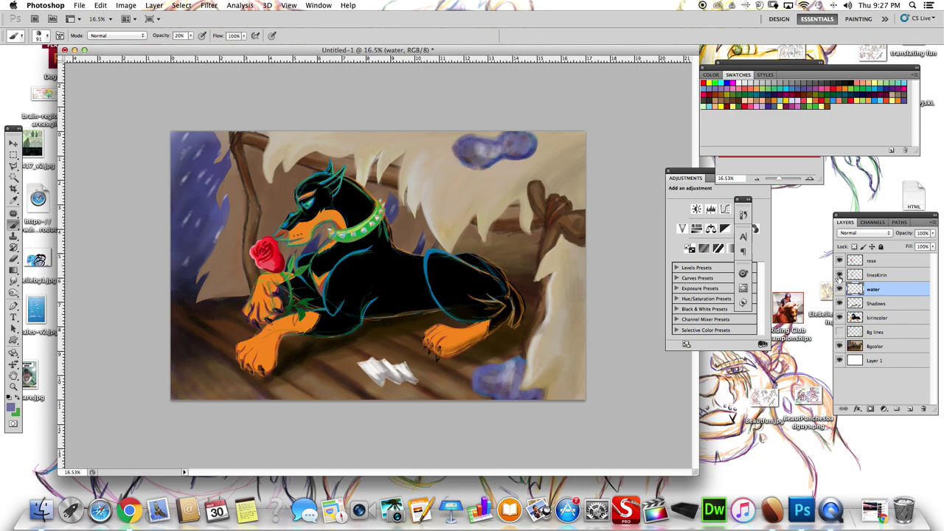
Show the sketch lines and hide the dog's colour and rose layers
{"action": "left_click", "coordinate": [839, 332]}
{"action": "left_click", "coordinate": [840, 317]}
{"action": "left_click", "coordinate": [839, 260]}
Sample grey from the painting and paint a bucket shape at the left
{"action": "key", "text": "i"}
{"action": "left_click", "coordinate": [900, 86]}
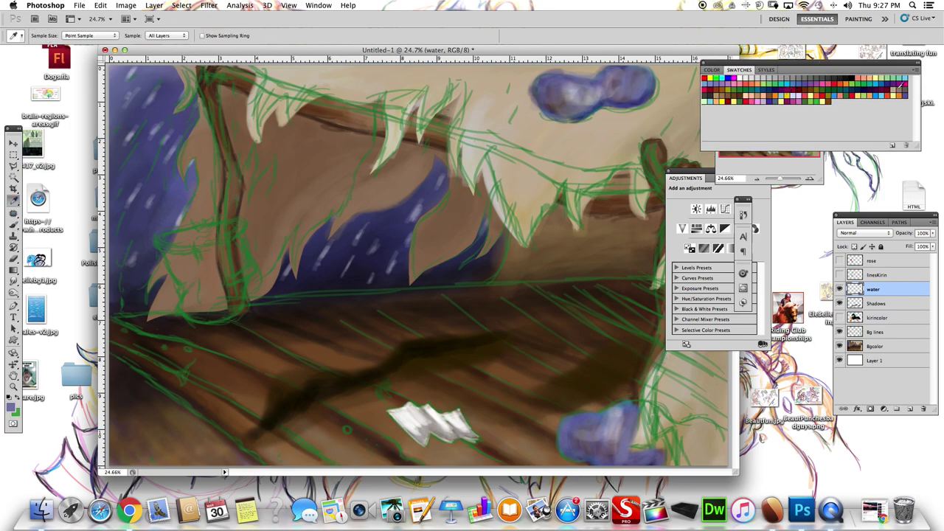
{"action": "key", "text": "b"}
{"action": "left_click", "coordinate": [44, 36]}
{"action": "key", "text": "Return"}
{"action": "mouse_move", "coordinate": [164, 257]}
{"action": "left_mouse_down"}
{"action": "mouse_move", "coordinate": [203, 274]}
{"action": "mouse_move", "coordinate": [218, 238]}
{"action": "mouse_move", "coordinate": [236, 288]}
{"action": "mouse_move", "coordinate": [221, 317]}
{"action": "mouse_move", "coordinate": [218, 249]}
{"action": "left_mouse_up"}
{"action": "left_click_drag", "start_coordinate": [243, 288], "coordinate": [249, 298]}
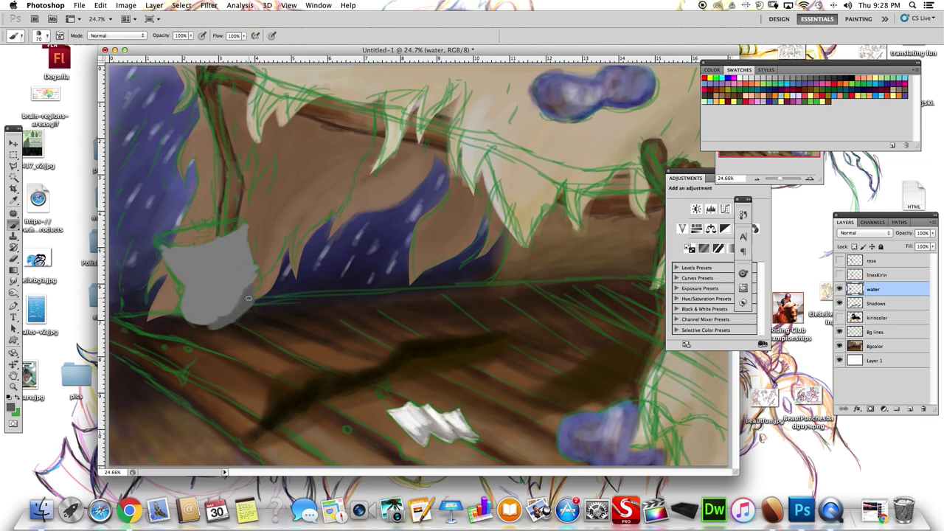
Fill the bucket's upper-left edge and add grey highlights and shading at 64% opacity
{"action": "key", "text": "bracketleft"}
{"action": "key", "text": "bracketleft"}
{"action": "key", "text": "bracketleft"}
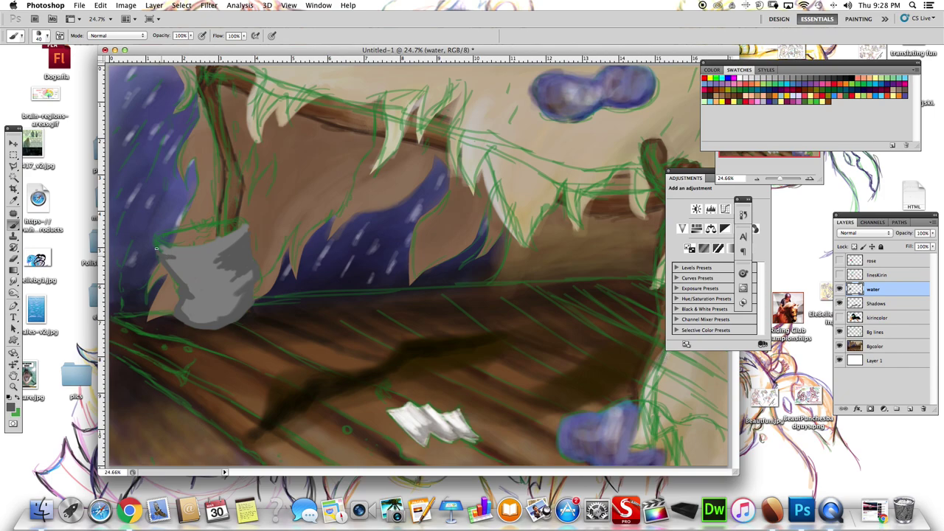
{"action": "key", "text": "bracketright"}
{"action": "key", "text": "bracketright"}
{"action": "key", "text": "bracketright"}
{"action": "left_click_drag", "start_coordinate": [156, 248], "coordinate": [171, 240]}
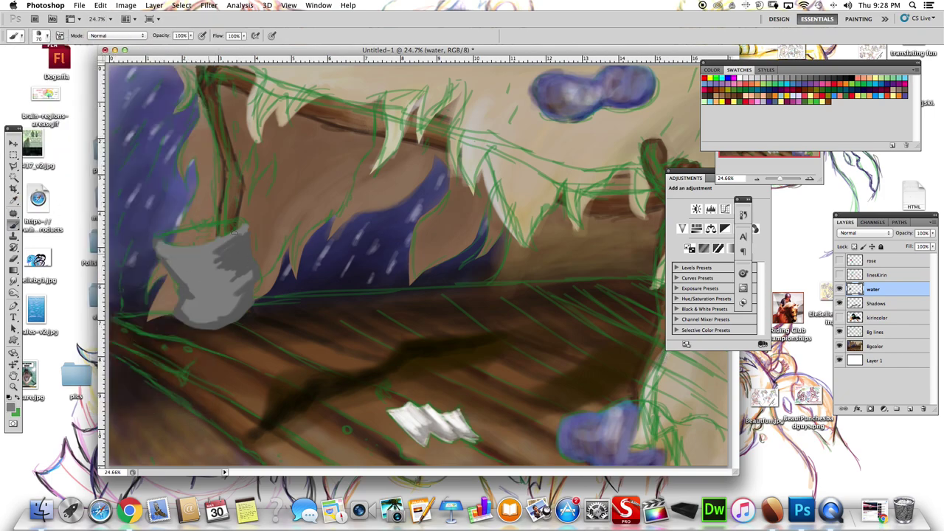
{"action": "key", "text": "6"}
{"action": "key", "text": "4"}
{"action": "left_click_drag", "start_coordinate": [177, 266], "coordinate": [214, 317]}
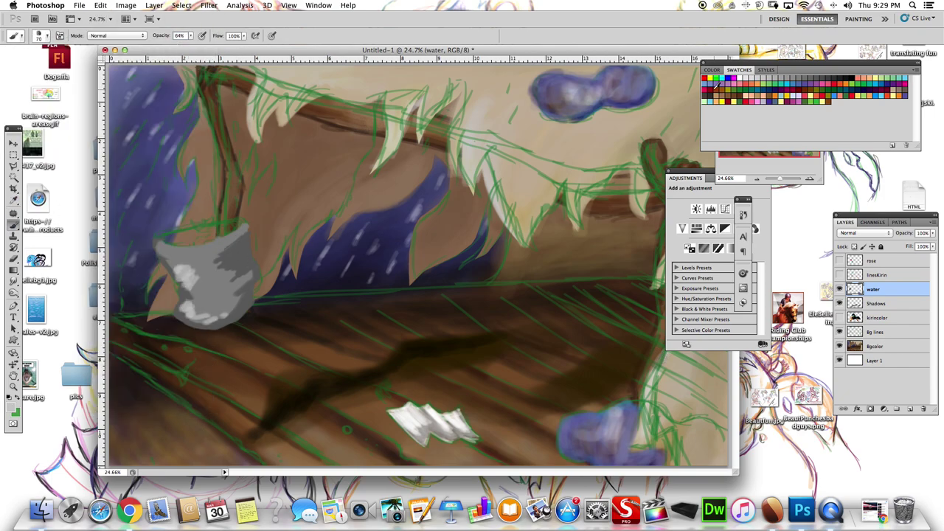
{"action": "mouse_move", "coordinate": [227, 280]}
{"action": "left_mouse_down"}
{"action": "mouse_move", "coordinate": [235, 301]}
{"action": "mouse_move", "coordinate": [170, 244]}
{"action": "mouse_move", "coordinate": [236, 221]}
{"action": "left_mouse_up"}
{"action": "left_click_drag", "start_coordinate": [784, 179], "coordinate": [782, 180]}
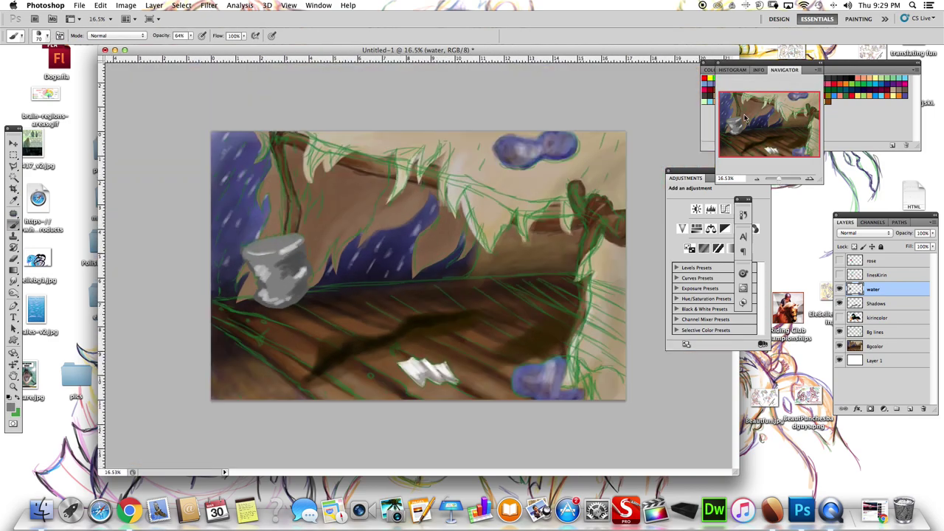
Paint blue water in the bucket and move the water layer below kirincolor
{"action": "left_click_drag", "start_coordinate": [251, 247], "coordinate": [291, 240]}
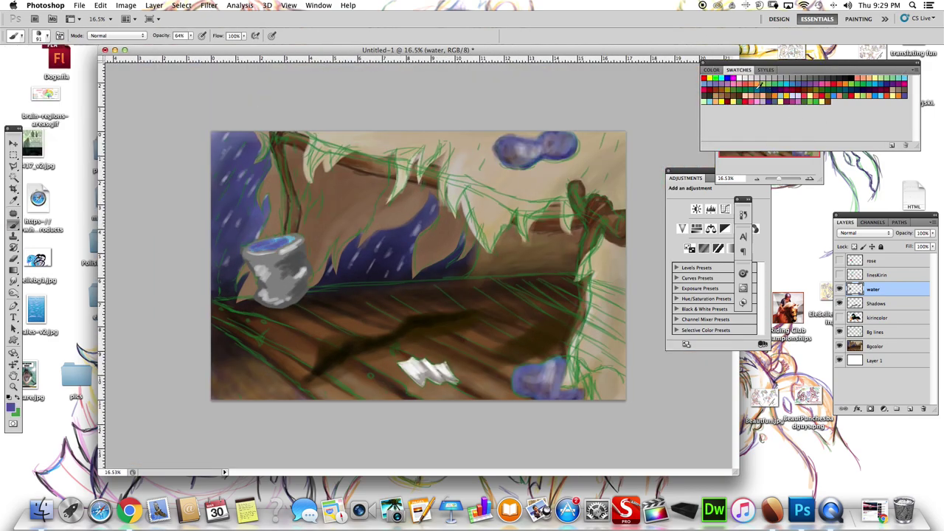
{"action": "key", "text": "1"}
{"action": "key", "text": "4"}
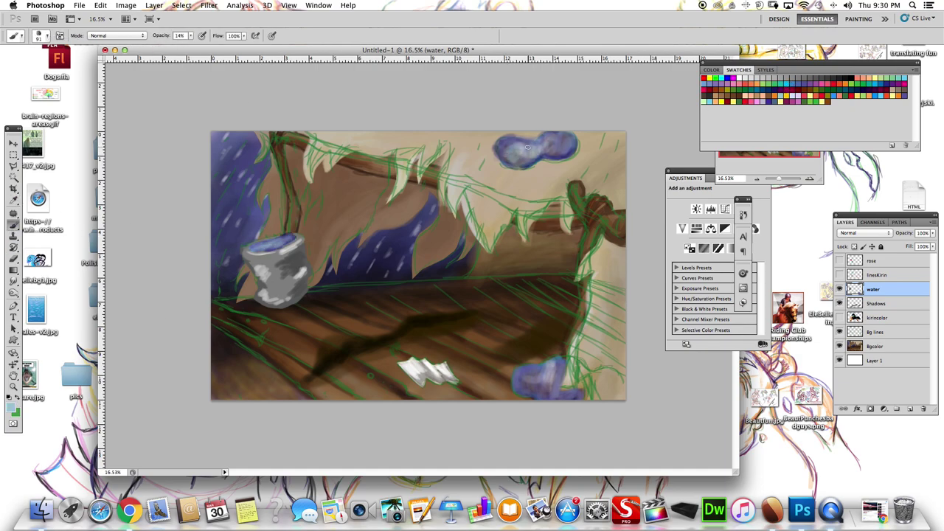
{"action": "left_click", "coordinate": [838, 332]}
{"action": "left_click", "coordinate": [840, 317]}
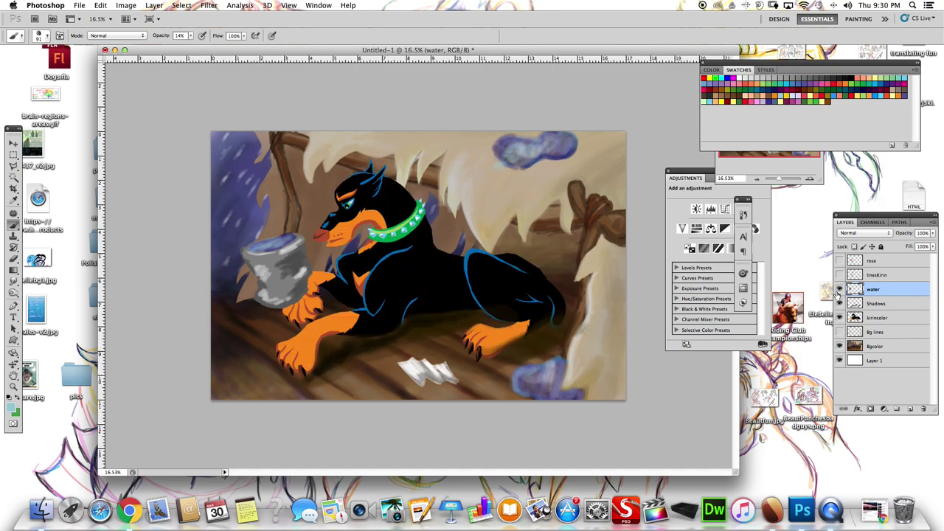
{"action": "left_click_drag", "start_coordinate": [844, 294], "coordinate": [857, 328]}
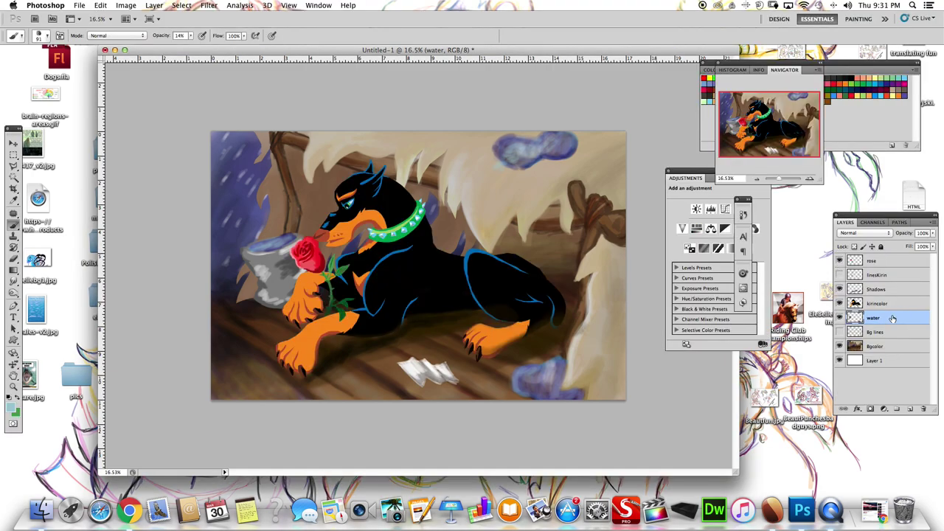
Set a 131 px brush at 10% opacity with a dark colour and hide the other layers
{"action": "left_click", "coordinate": [876, 290]}
{"action": "left_click", "coordinate": [738, 69]}
{"action": "left_click", "coordinate": [40, 36]}
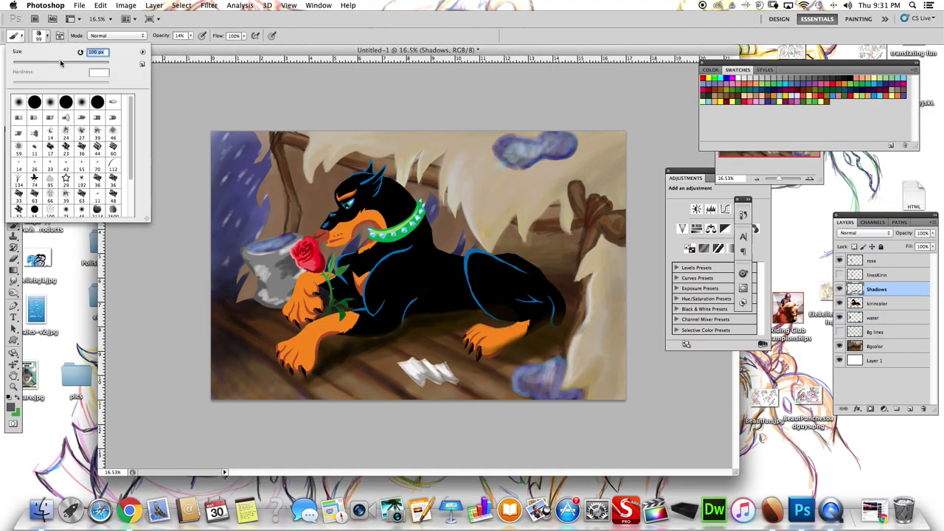
{"action": "key", "text": "1"}
{"action": "left_click", "coordinate": [789, 83]}
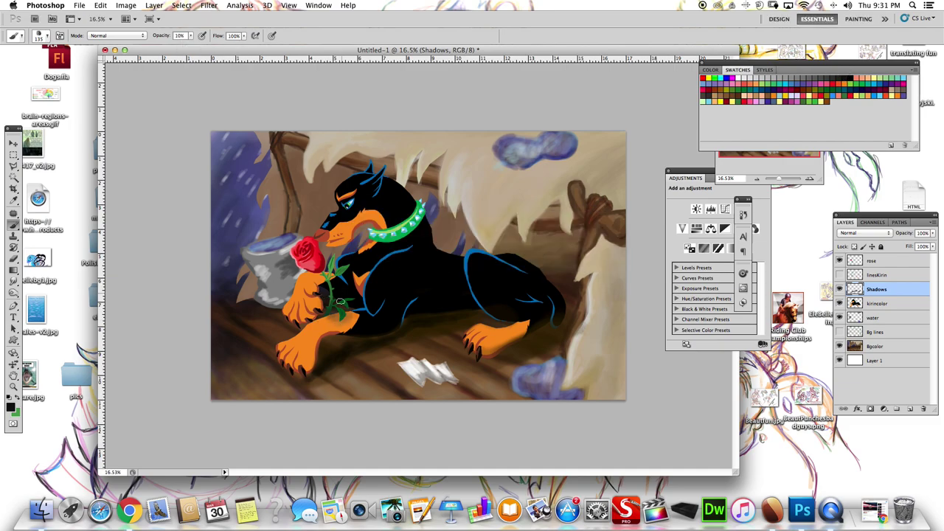
{"action": "left_click", "coordinate": [877, 317]}
{"action": "left_click", "coordinate": [839, 289]}
{"action": "left_click", "coordinate": [838, 303]}
{"action": "left_click", "coordinate": [838, 261]}
With a 60 px brush at 18% opacity, lighten the bucket's left rim and shade its top
{"action": "left_click_drag", "start_coordinate": [767, 178], "coordinate": [779, 178]}
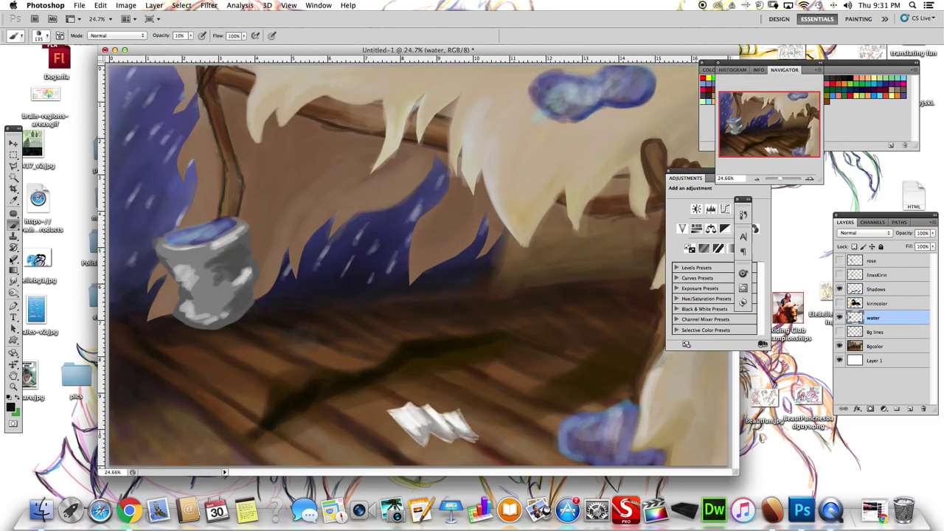
{"action": "left_click", "coordinate": [22, 36]}
{"action": "left_click_drag", "start_coordinate": [24, 64], "coordinate": [31, 64]}
{"action": "key", "text": "Return"}
{"action": "key", "text": "5"}
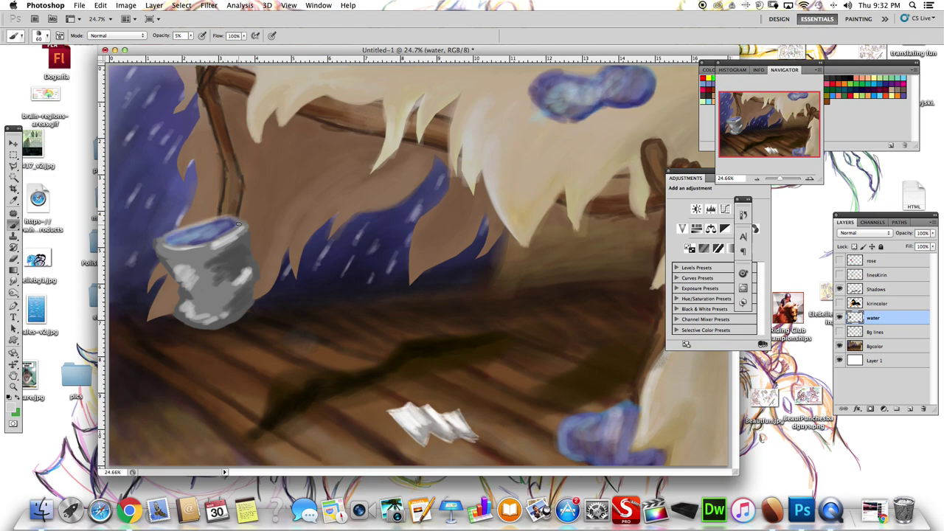
{"action": "key", "text": "1"}
{"action": "key", "text": "8"}
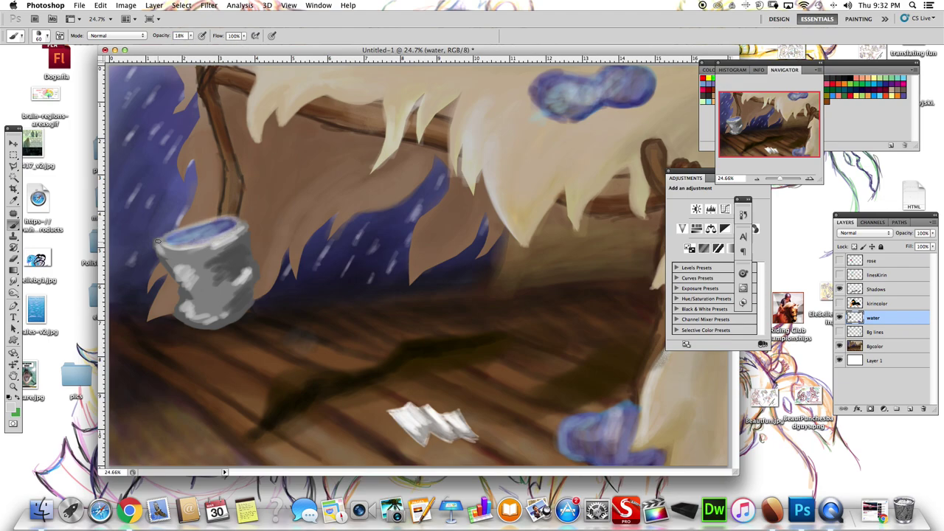
{"action": "mouse_move", "coordinate": [157, 240]}
{"action": "left_mouse_down"}
{"action": "mouse_move", "coordinate": [159, 259]}
{"action": "mouse_move", "coordinate": [212, 256]}
{"action": "left_mouse_up"}
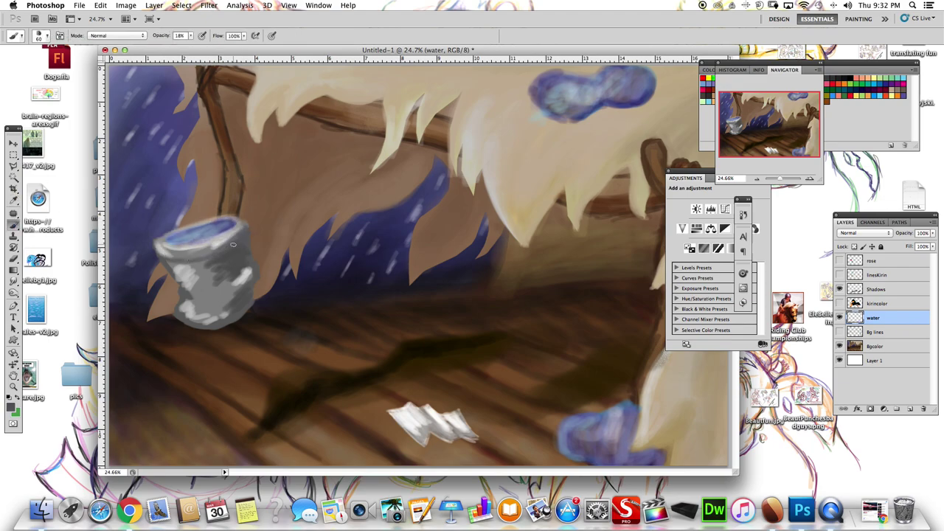
Shade the bucket with darker grey at 73 px, show the sketch lines, and highlight the rim light blue
{"action": "left_click", "coordinate": [863, 87]}
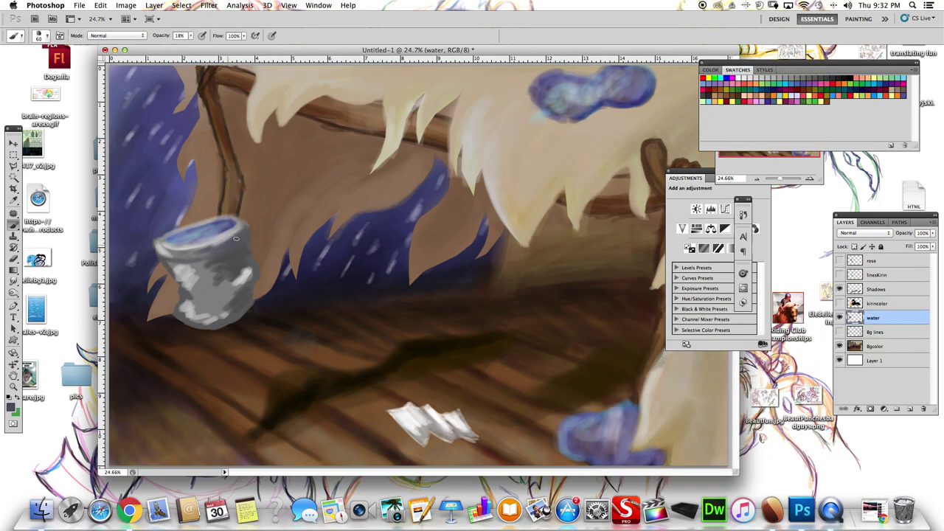
{"action": "mouse_move", "coordinate": [236, 239]}
{"action": "left_mouse_down"}
{"action": "mouse_move", "coordinate": [222, 298]}
{"action": "mouse_move", "coordinate": [176, 282]}
{"action": "left_mouse_up"}
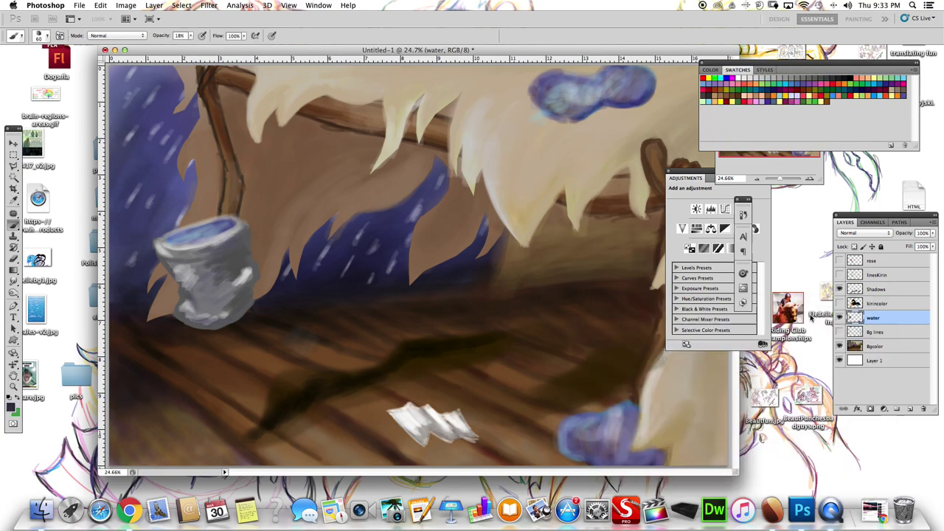
{"action": "key", "text": "bracketright"}
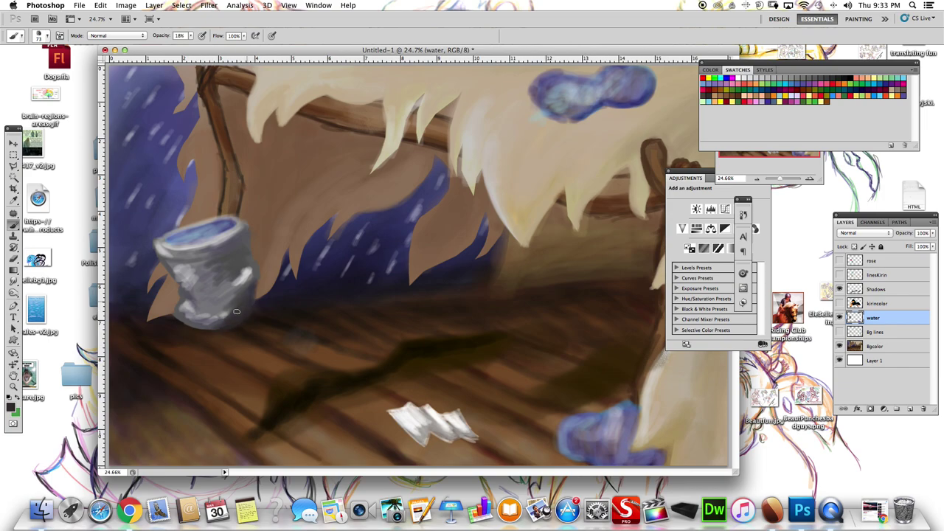
{"action": "mouse_move", "coordinate": [175, 314]}
{"action": "left_mouse_down"}
{"action": "mouse_move", "coordinate": [222, 310]}
{"action": "mouse_move", "coordinate": [243, 277]}
{"action": "mouse_move", "coordinate": [177, 273]}
{"action": "mouse_move", "coordinate": [221, 256]}
{"action": "mouse_move", "coordinate": [225, 295]}
{"action": "left_mouse_up"}
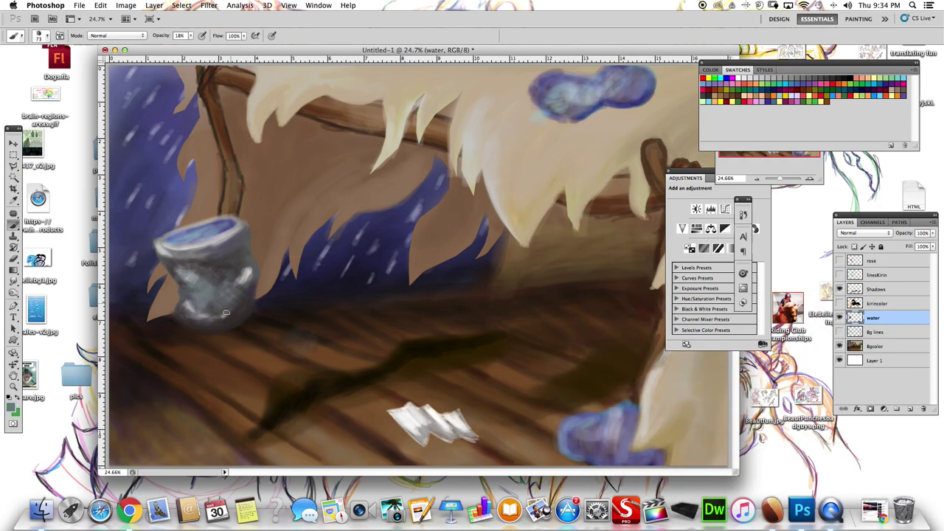
{"action": "scroll", "coordinate": [748, 166], "scroll_direction": "down", "scroll_amount": 3}
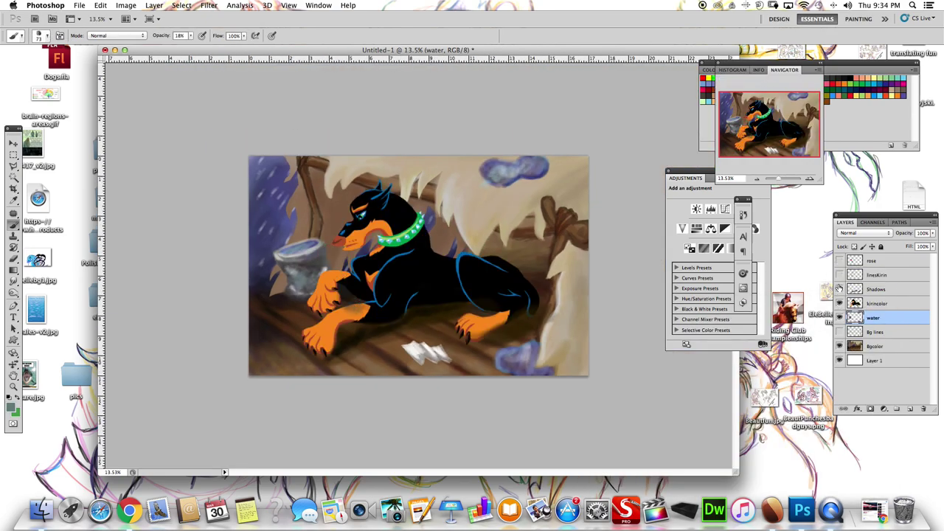
{"action": "left_click", "coordinate": [838, 332]}
{"action": "scroll", "coordinate": [835, 336], "scroll_direction": "up", "scroll_amount": 3}
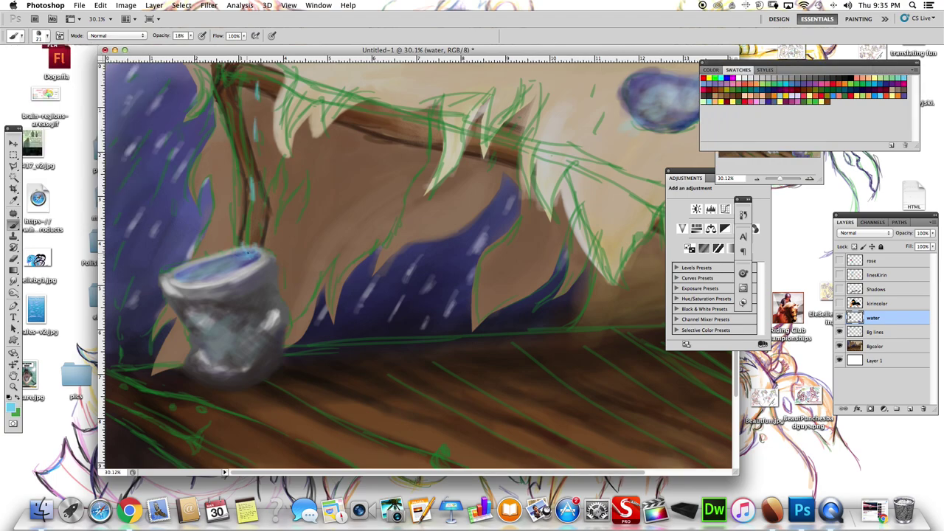
{"action": "left_click_drag", "start_coordinate": [243, 254], "coordinate": [251, 261]}
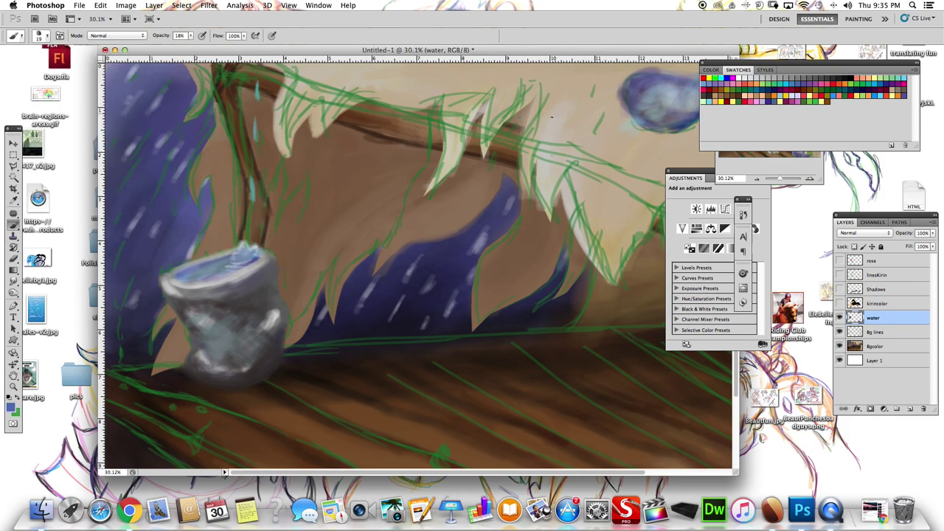
Undo the last bucket stroke, re-show background and shadow layers, and move water above Shadows
{"action": "key", "text": "super+alt+z"}
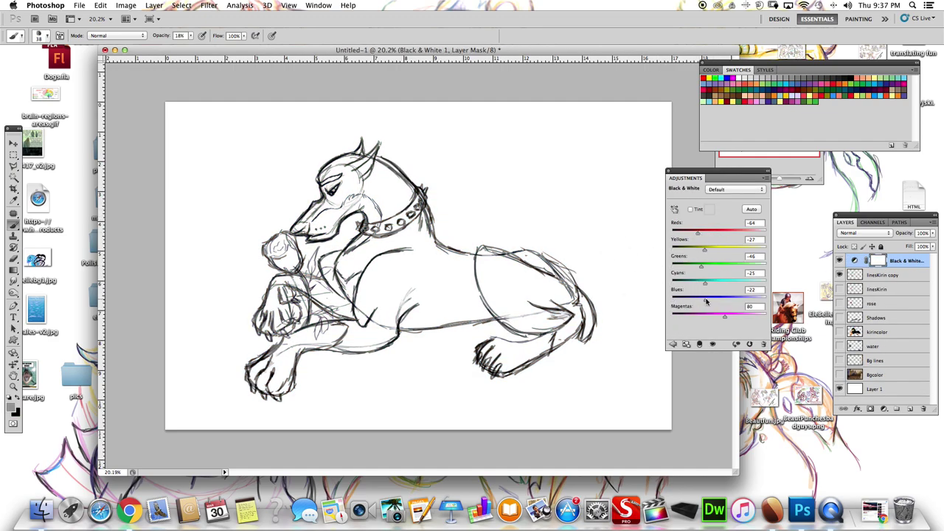
{"action": "left_click_drag", "start_coordinate": [839, 303], "coordinate": [840, 360]}
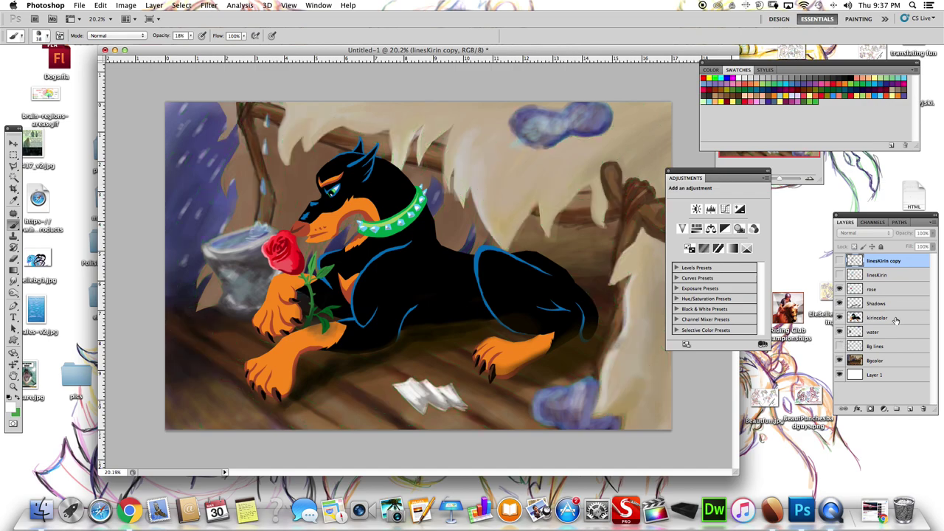
{"action": "left_click_drag", "start_coordinate": [886, 332], "coordinate": [893, 307]}
{"action": "right_click", "coordinate": [893, 306]}
Merge the water layer into the background colour and choose a thin brush
{"action": "left_click", "coordinate": [911, 333]}
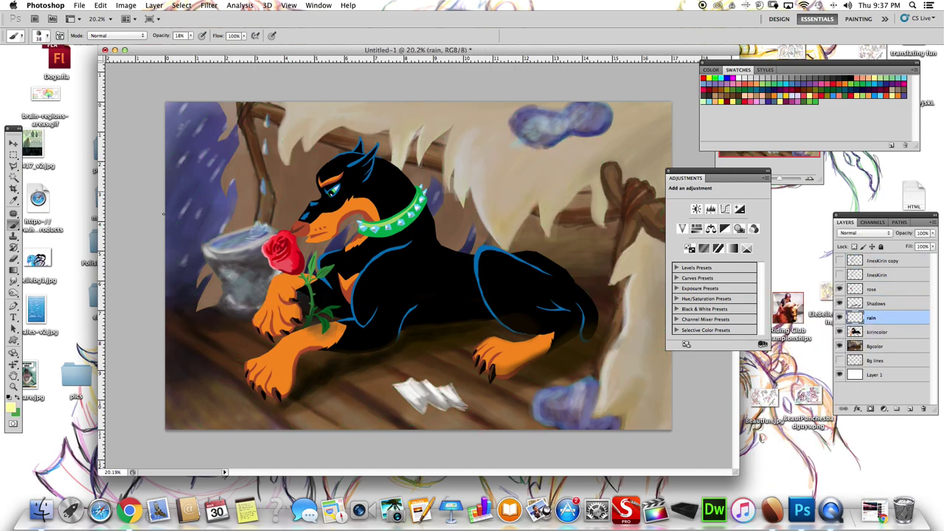
{"action": "left_click", "coordinate": [38, 36]}
{"action": "left_click", "coordinate": [436, 98]}
Paint thin white diagonal rain streaks across the whole scene, including the dog's body
{"action": "left_click_drag", "start_coordinate": [306, 165], "coordinate": [280, 198]}
{"action": "left_click_drag", "start_coordinate": [222, 351], "coordinate": [186, 400]}
{"action": "left_click_drag", "start_coordinate": [522, 286], "coordinate": [492, 355]}
{"action": "left_click_drag", "start_coordinate": [644, 365], "coordinate": [621, 428]}
{"action": "left_click_drag", "start_coordinate": [656, 152], "coordinate": [631, 189]}
{"action": "left_click_drag", "start_coordinate": [252, 204], "coordinate": [217, 250]}
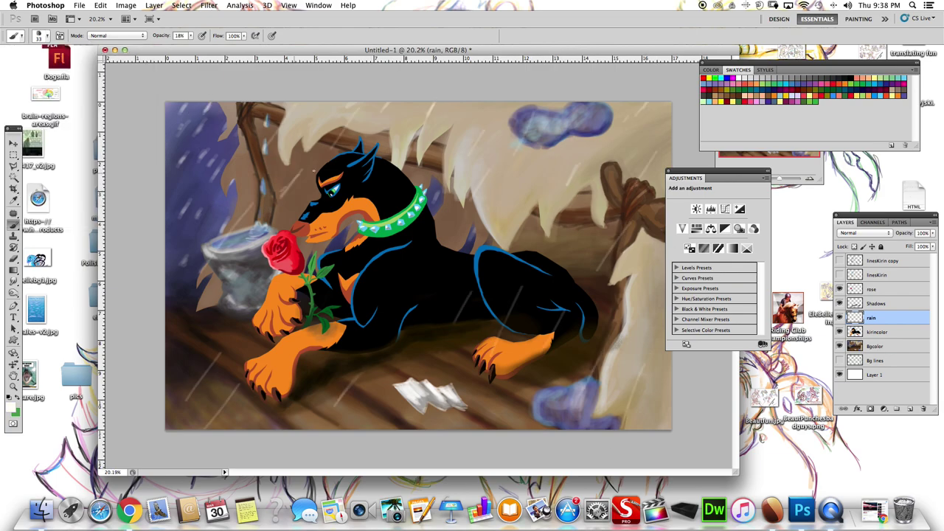
{"action": "left_click_drag", "start_coordinate": [233, 181], "coordinate": [199, 231]}
{"action": "mouse_move", "coordinate": [225, 124]}
{"action": "left_mouse_down"}
{"action": "mouse_move", "coordinate": [192, 163]}
{"action": "mouse_move", "coordinate": [212, 167]}
{"action": "left_mouse_up"}
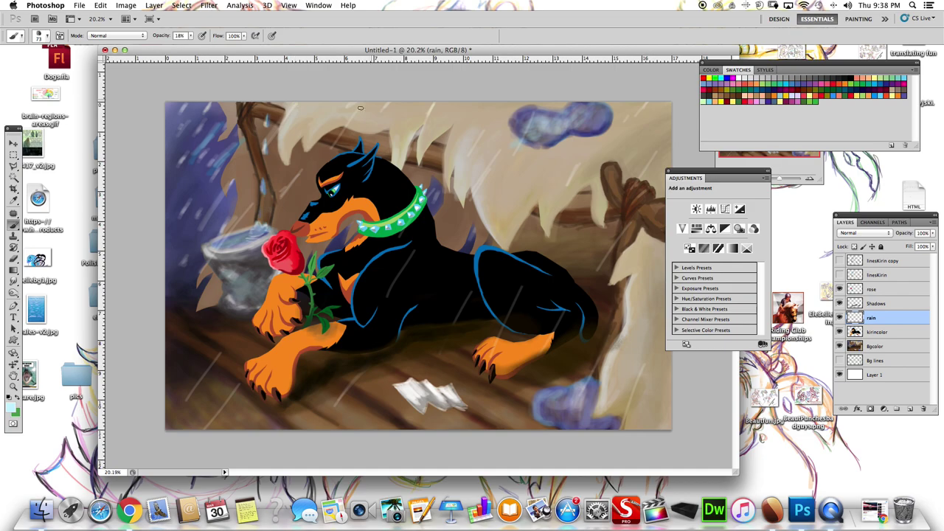
{"action": "left_click_drag", "start_coordinate": [369, 103], "coordinate": [330, 149]}
{"action": "mouse_move", "coordinate": [232, 337]}
{"action": "left_mouse_down"}
{"action": "mouse_move", "coordinate": [203, 367]}
{"action": "mouse_move", "coordinate": [206, 430]}
{"action": "left_mouse_up"}
{"action": "left_click_drag", "start_coordinate": [202, 320], "coordinate": [185, 341]}
{"action": "left_click_drag", "start_coordinate": [441, 267], "coordinate": [402, 331]}
{"action": "left_click_drag", "start_coordinate": [472, 273], "coordinate": [444, 328]}
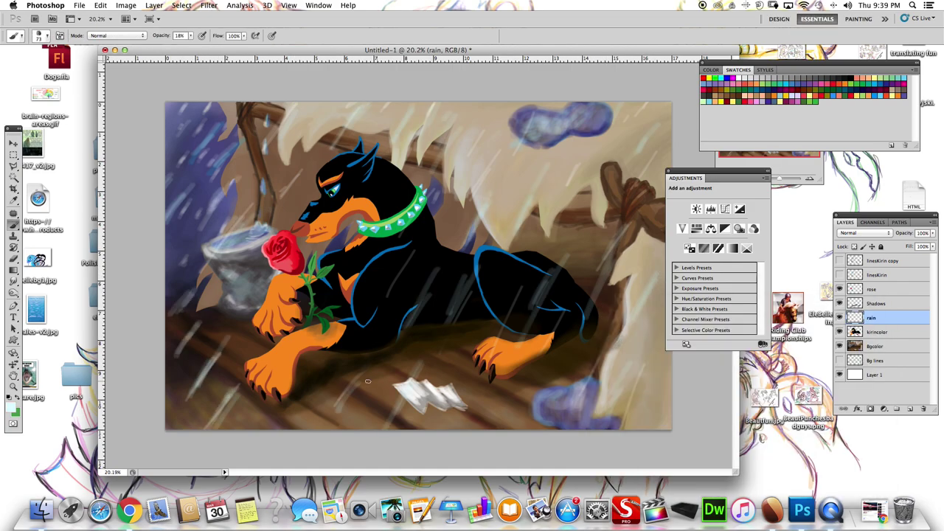
Move the rain above the dog and rose, then try and undo a -8 saturation tweak
{"action": "key", "text": "ctrl+bracketright"}
{"action": "key", "text": "ctrl+bracketright"}
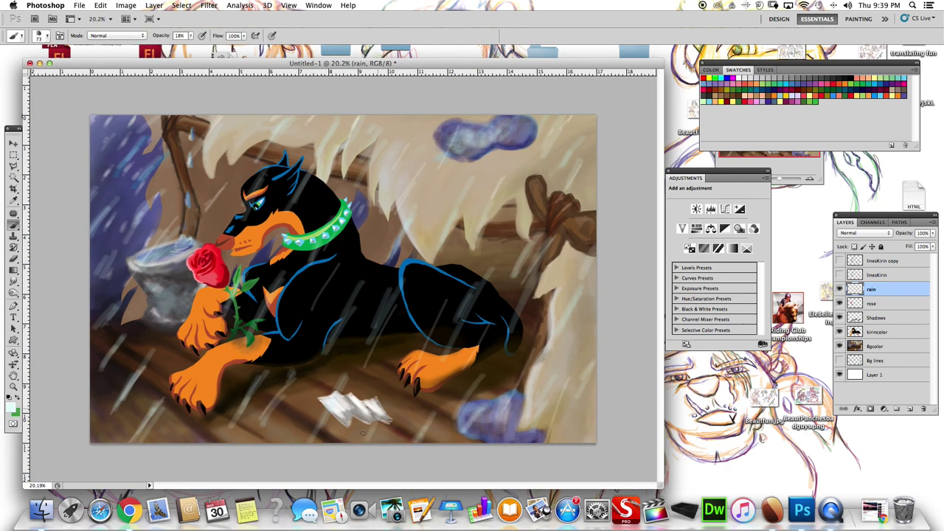
{"action": "left_click", "coordinate": [839, 289]}
{"action": "left_click", "coordinate": [878, 317]}
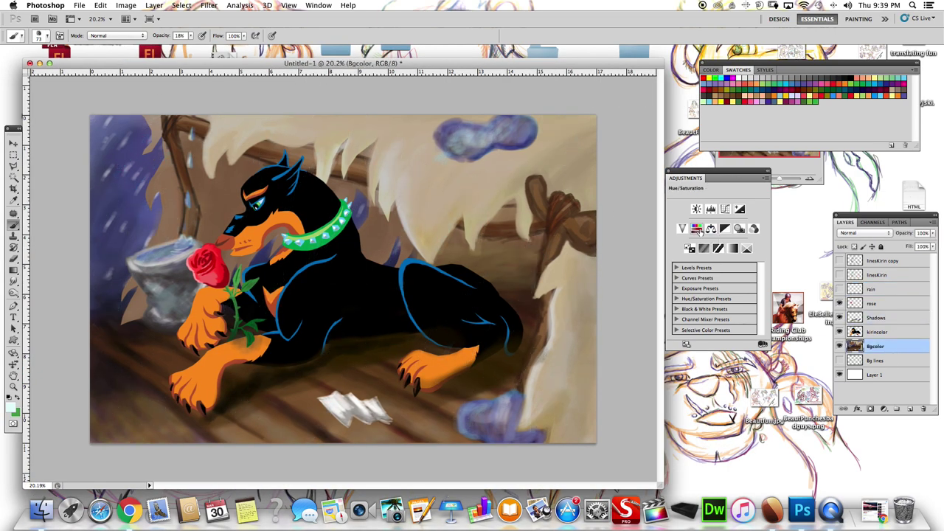
{"action": "left_click", "coordinate": [696, 229]}
{"action": "left_click_drag", "start_coordinate": [717, 251], "coordinate": [714, 253]}
{"action": "key", "text": "ctrl+alt+z"}
{"action": "key", "text": "ctrl+alt+z"}
Hide the rain and try eraser and paint colours on the background colour layer
{"action": "key", "text": "e"}
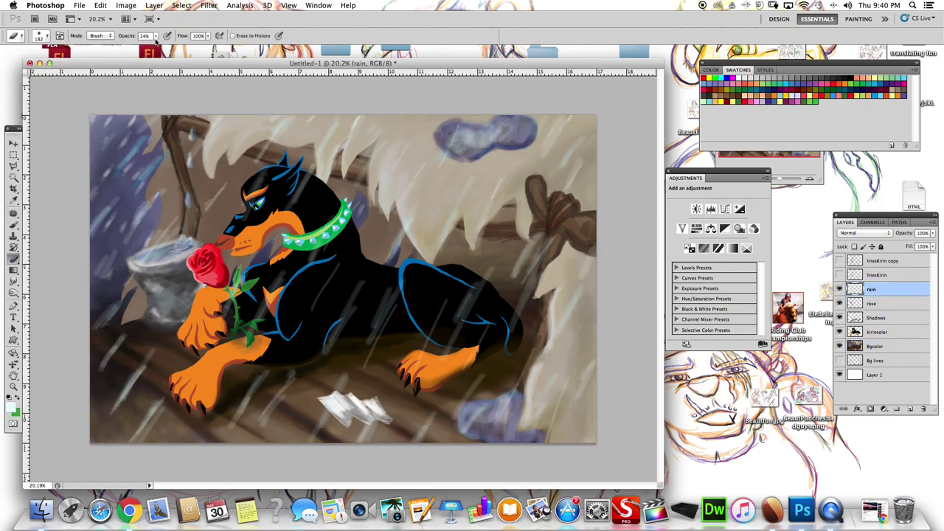
{"action": "left_click", "coordinate": [13, 221]}
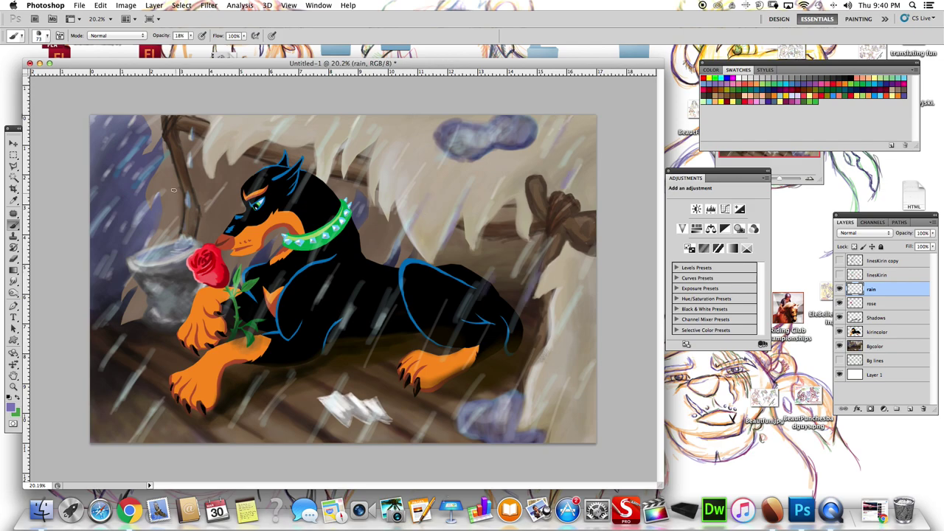
{"action": "left_click", "coordinate": [840, 290]}
{"action": "left_click", "coordinate": [875, 346]}
{"action": "key", "text": "e"}
{"action": "left_click", "coordinate": [40, 36]}
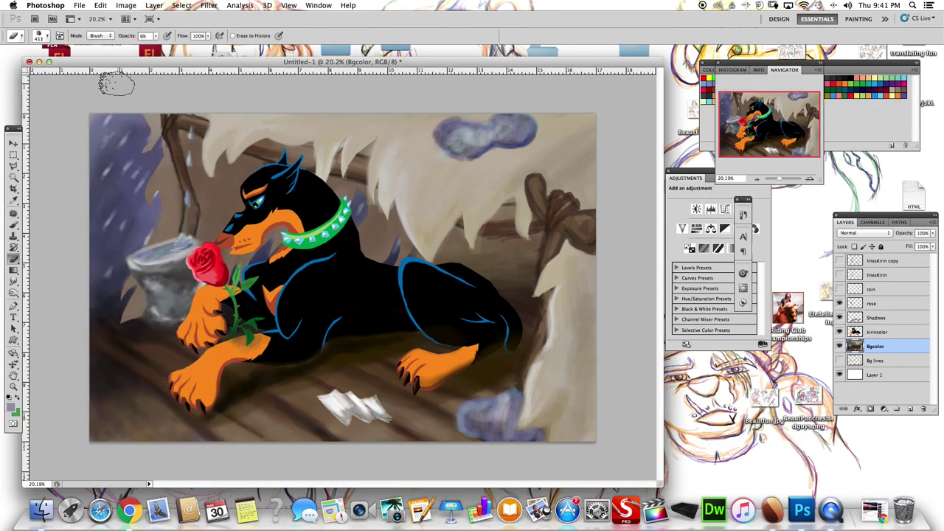
{"action": "left_click", "coordinate": [121, 222], "text": "alt"}
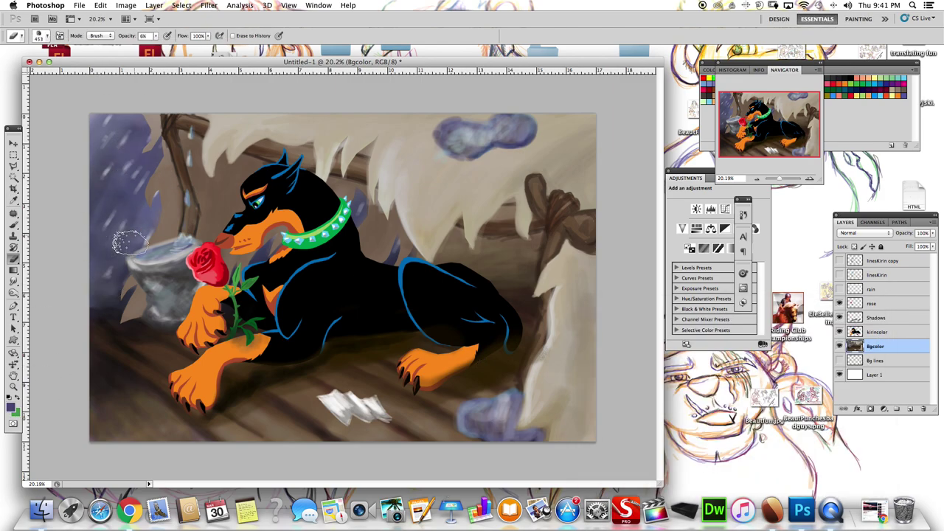
{"action": "left_click", "coordinate": [112, 407], "text": "alt"}
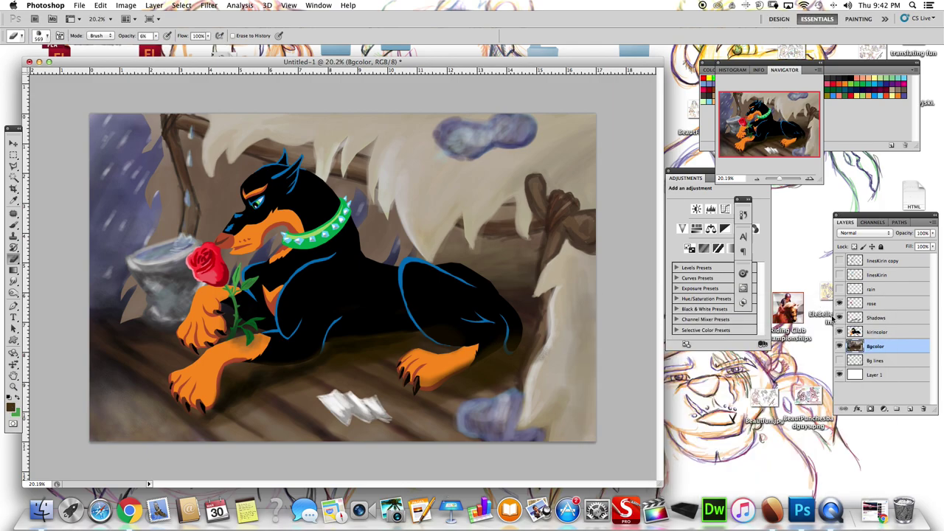
Show the rain streaks again and add a new layer to be named sig
{"action": "left_click", "coordinate": [840, 289]}
{"action": "left_click", "coordinate": [878, 274]}
{"action": "left_click", "coordinate": [909, 408]}
{"action": "double_click", "coordinate": [878, 274]}
Create the 'sig' layer and set a 13 px, 100% opacity brush for the signature
{"action": "type", "text": "sigb"}
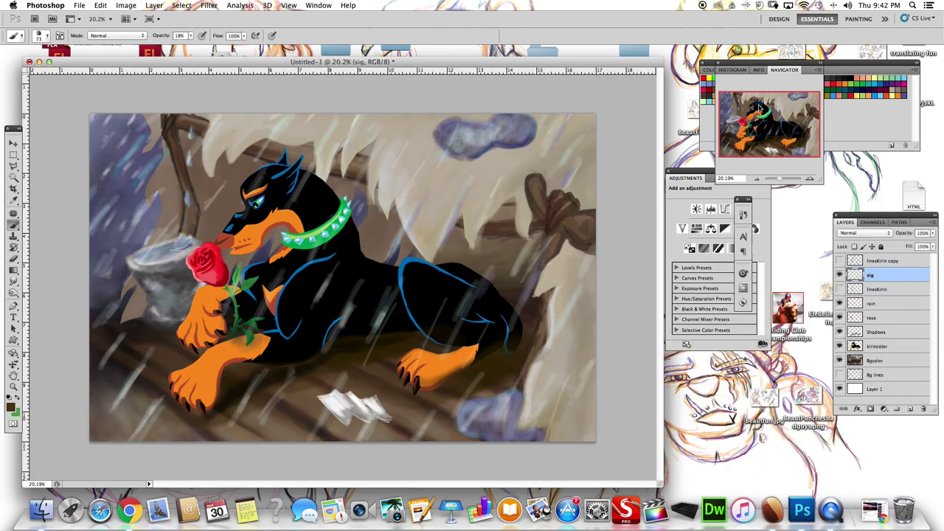
{"action": "left_click", "coordinate": [45, 36]}
{"action": "left_click_drag", "start_coordinate": [18, 64], "coordinate": [22, 65]}
{"action": "key", "text": "Return"}
{"action": "key", "text": "0"}
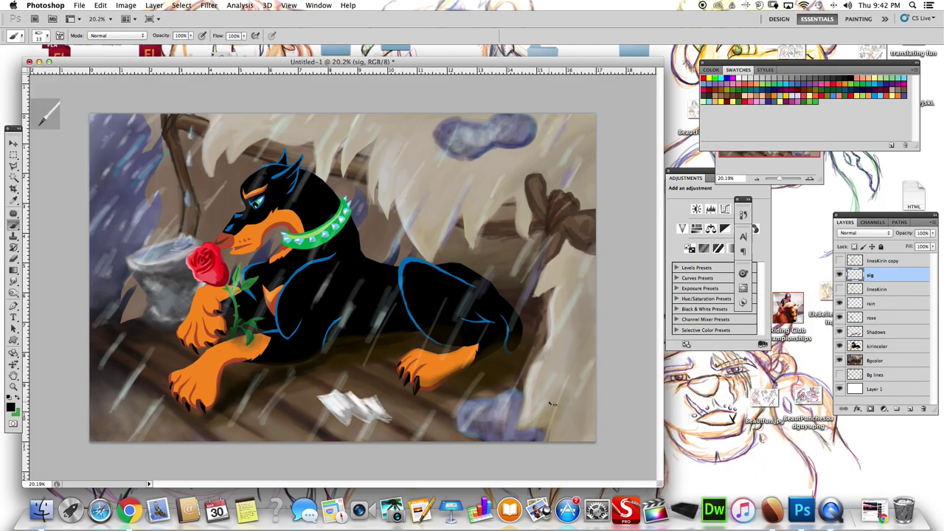
{"action": "key", "text": "super+z"}
On the background colour layer, set up a 22% exposure burn brush enlarged to 308 px
{"action": "left_click", "coordinate": [880, 303]}
{"action": "left_click", "coordinate": [877, 360]}
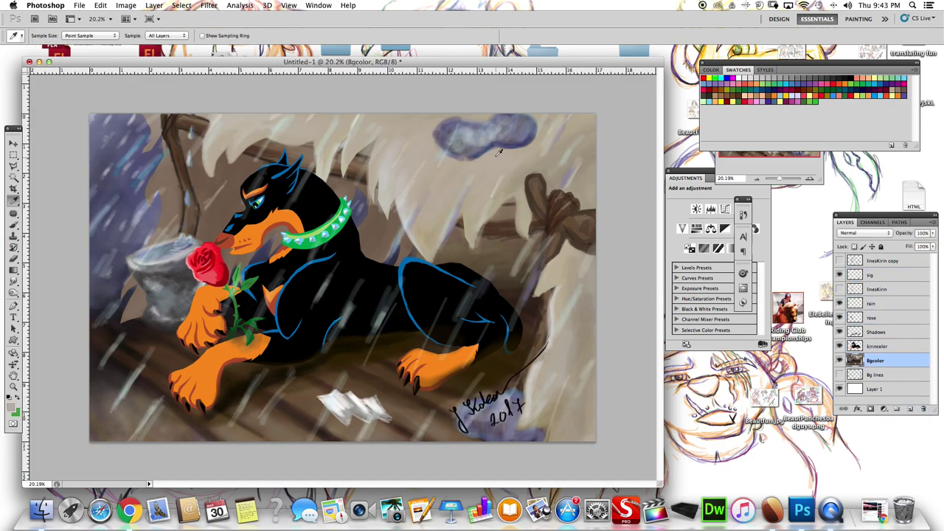
{"action": "left_click_drag", "start_coordinate": [13, 292], "coordinate": [44, 306]}
{"action": "left_click", "coordinate": [39, 36]}
{"action": "left_click_drag", "start_coordinate": [69, 63], "coordinate": [72, 63]}
{"action": "key", "text": "Return"}
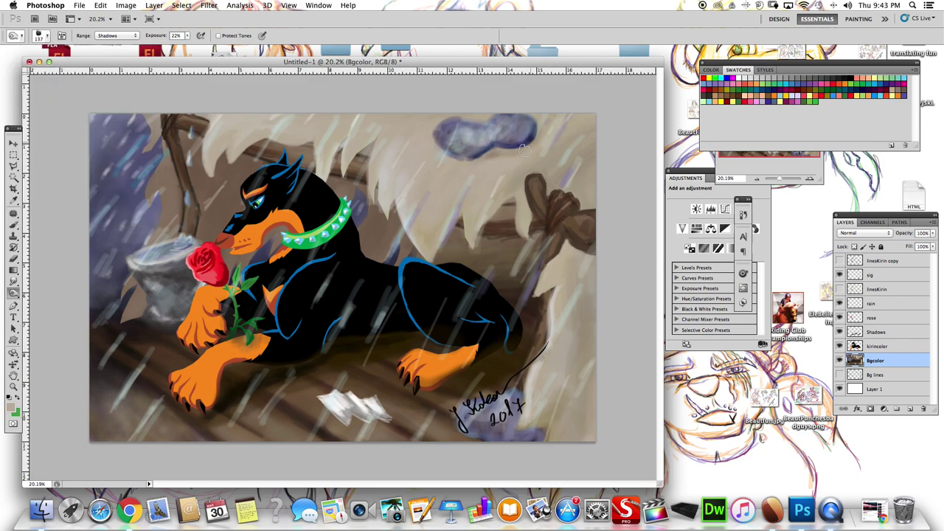
{"action": "key", "text": "bracketright"}
{"action": "key", "text": "bracketright"}
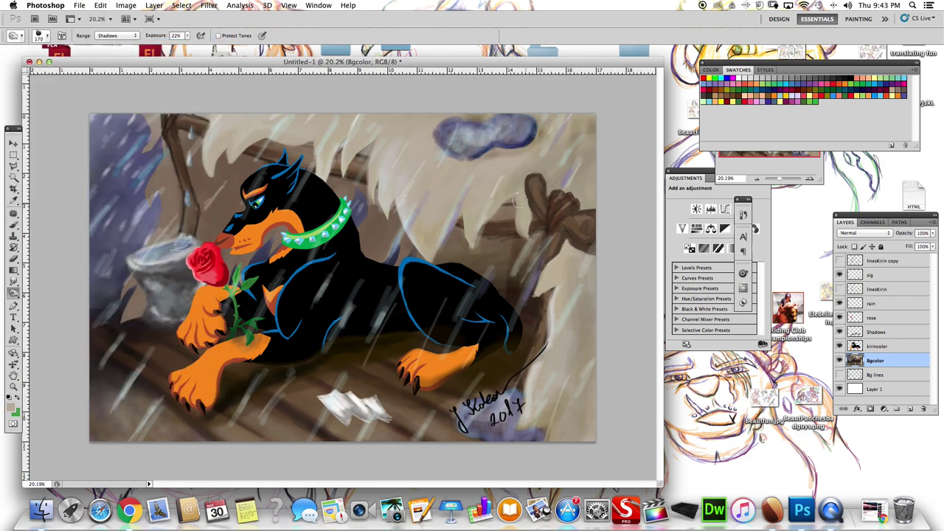
{"action": "key", "text": "bracketright"}
{"action": "key", "text": "bracketright"}
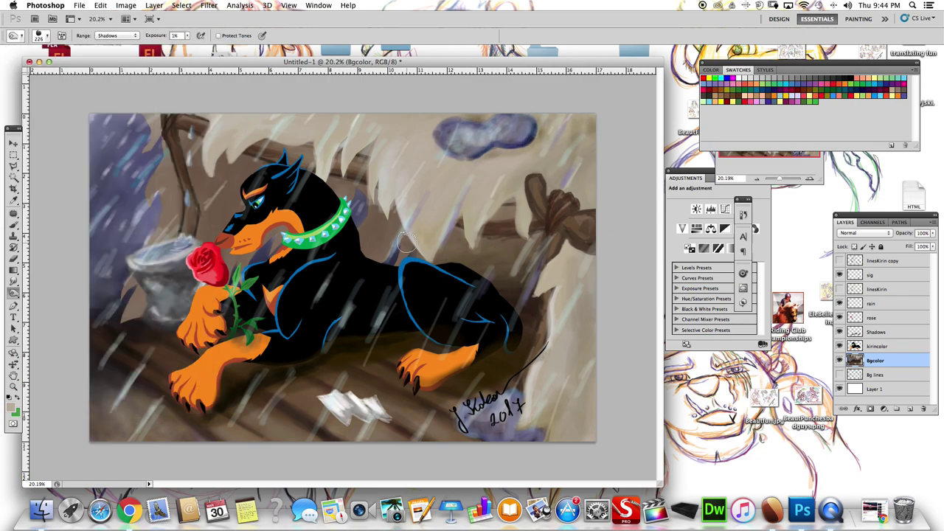
{"action": "key", "text": "bracketright"}
{"action": "key", "text": "bracketright"}
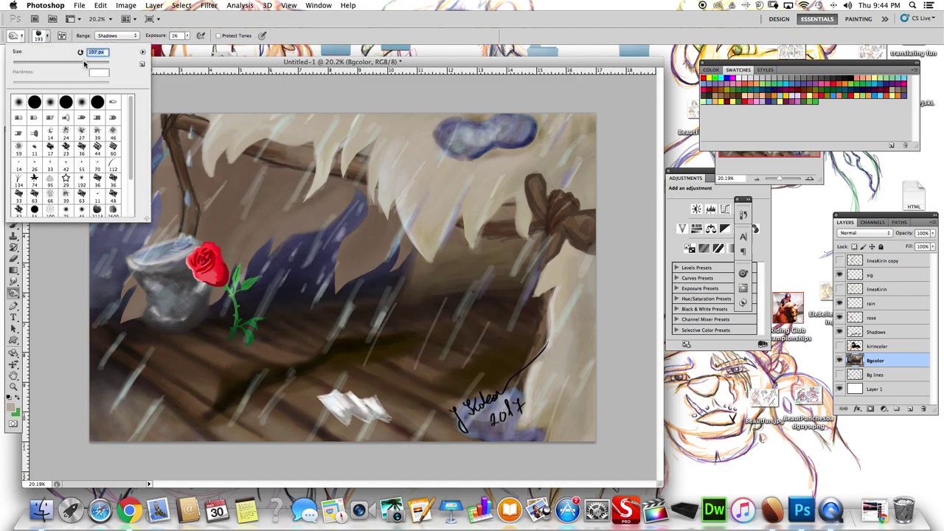
Smudge the Bgcolor layer with raised strength and a 48 px brush
{"action": "left_click", "coordinate": [13, 280]}
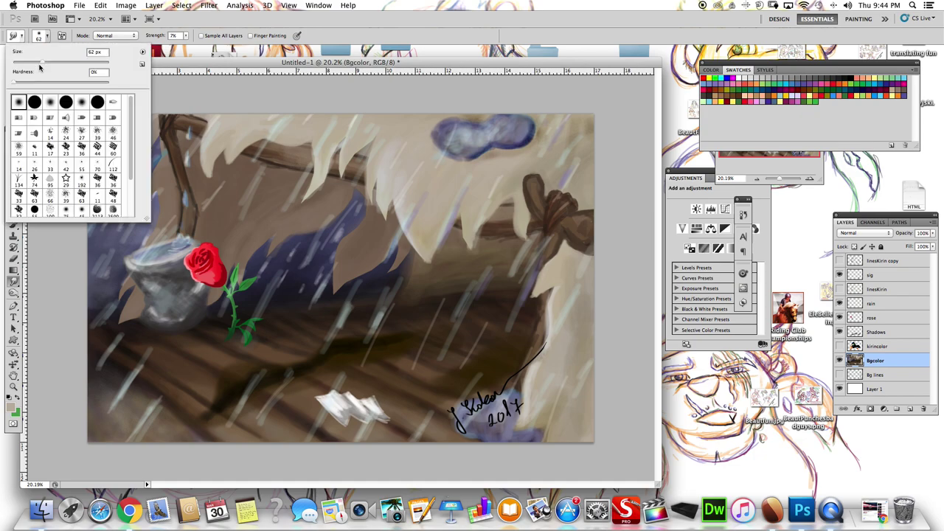
{"action": "key", "text": "2"}
{"action": "key", "text": "3"}
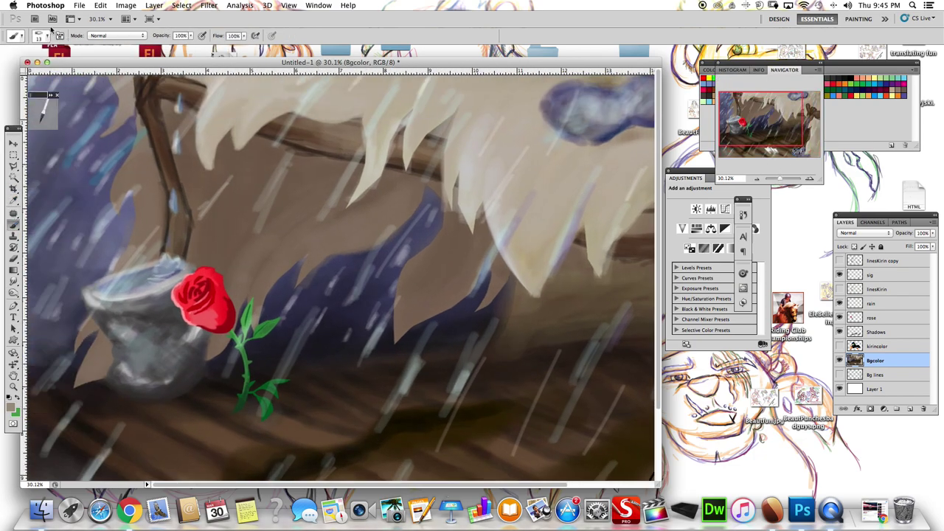
{"action": "key", "text": "bracketright"}
{"action": "key", "text": "bracketright"}
{"action": "key", "text": "bracketright"}
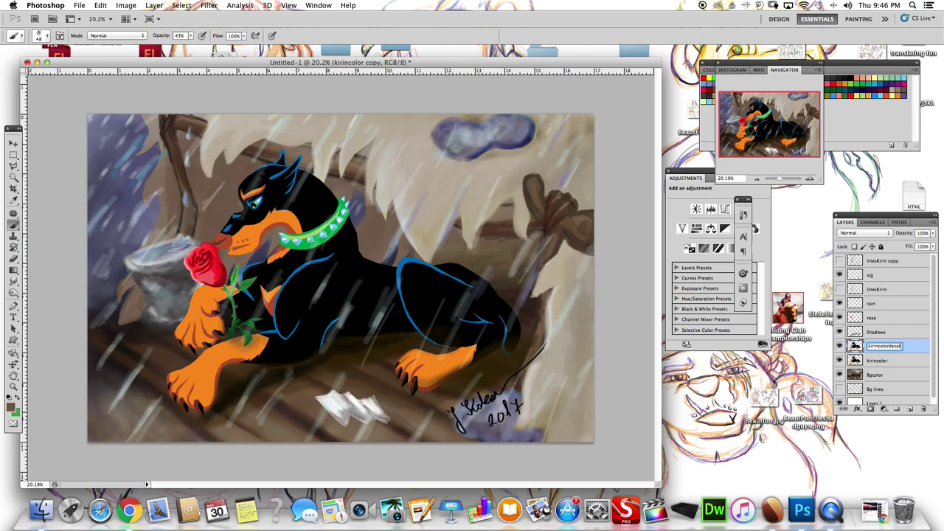
Name the copy kirincolordesaturated, then merge a Saturation -20 Hue/Saturation adjustment into it
{"action": "key", "text": "Return"}
{"action": "left_click", "coordinate": [697, 228]}
{"action": "right_click", "coordinate": [891, 346]}
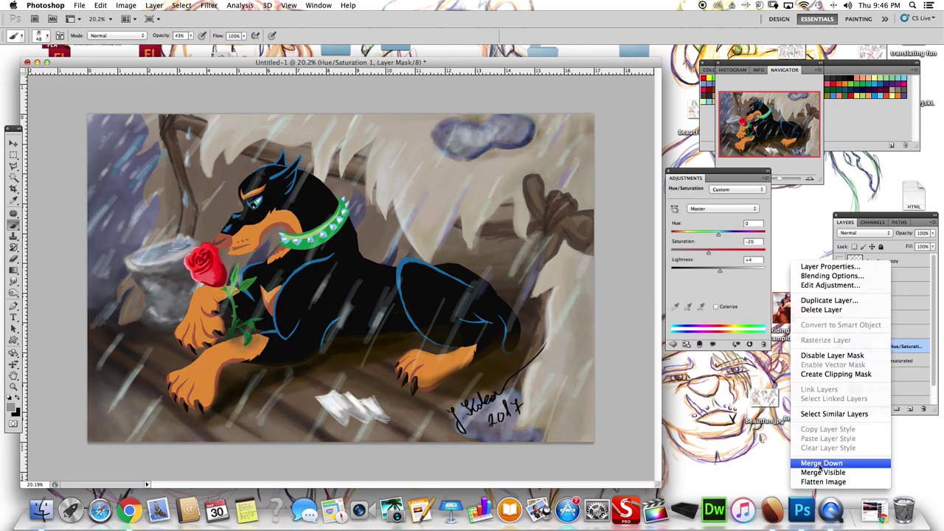
{"action": "left_click", "coordinate": [821, 463]}
Paint soft black shadows on the Shadows layer with a 174 px brush at 4–24% opacity
{"action": "left_click", "coordinate": [38, 35]}
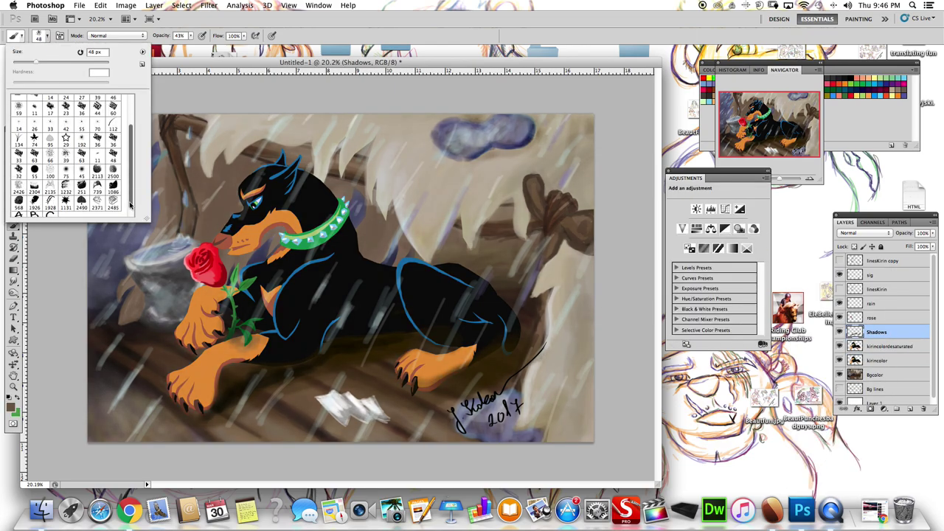
{"action": "double_click", "coordinate": [66, 156]}
{"action": "left_click", "coordinate": [11, 406]}
{"action": "left_click", "coordinate": [176, 420]}
{"action": "key", "text": "Return"}
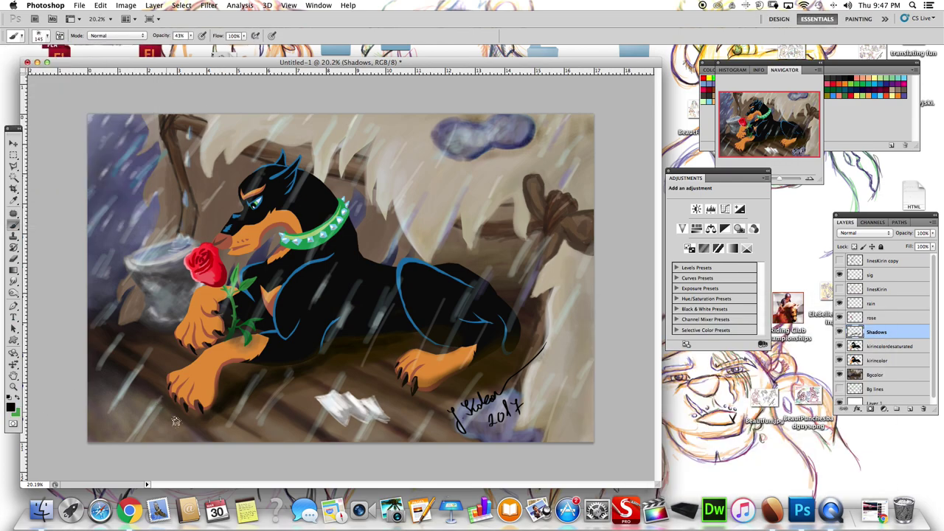
{"action": "left_click", "coordinate": [38, 36]}
{"action": "double_click", "coordinate": [113, 163]}
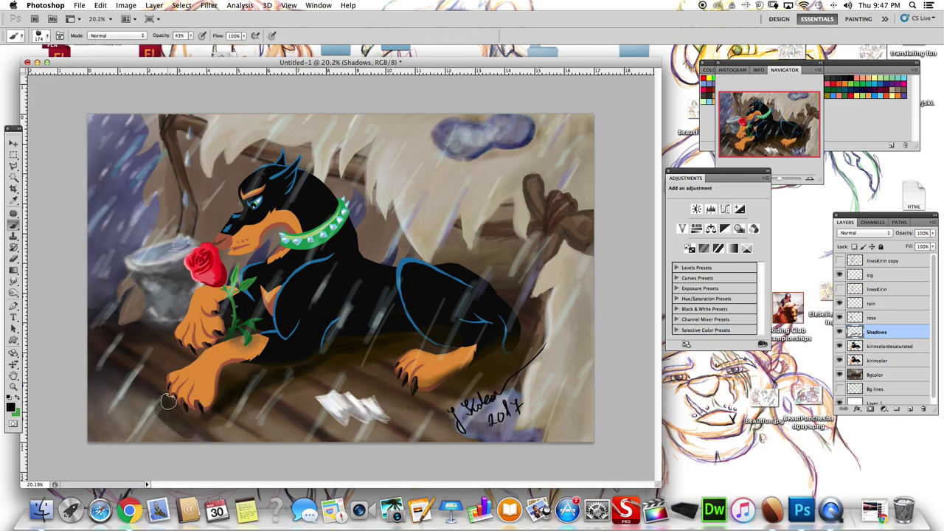
{"action": "key", "text": "0"}
{"action": "key", "text": "4"}
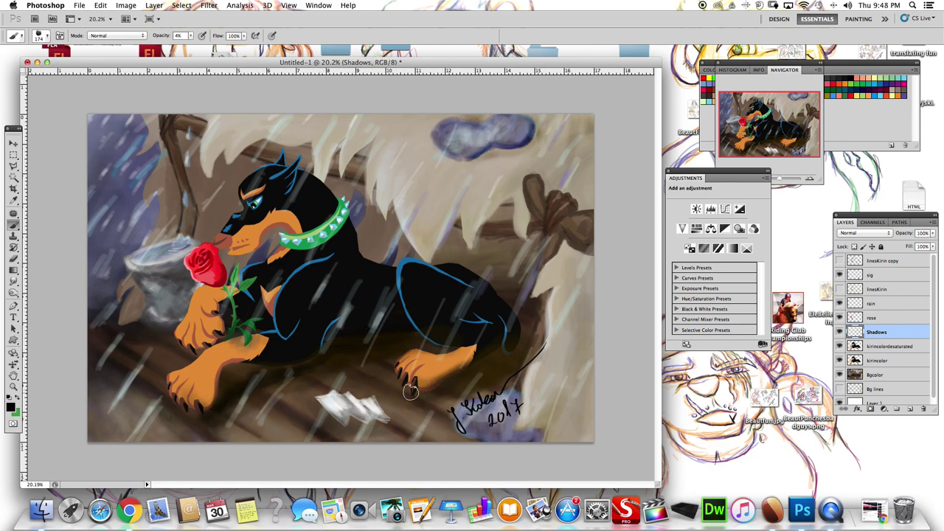
{"action": "key", "text": "2"}
{"action": "key", "text": "4"}
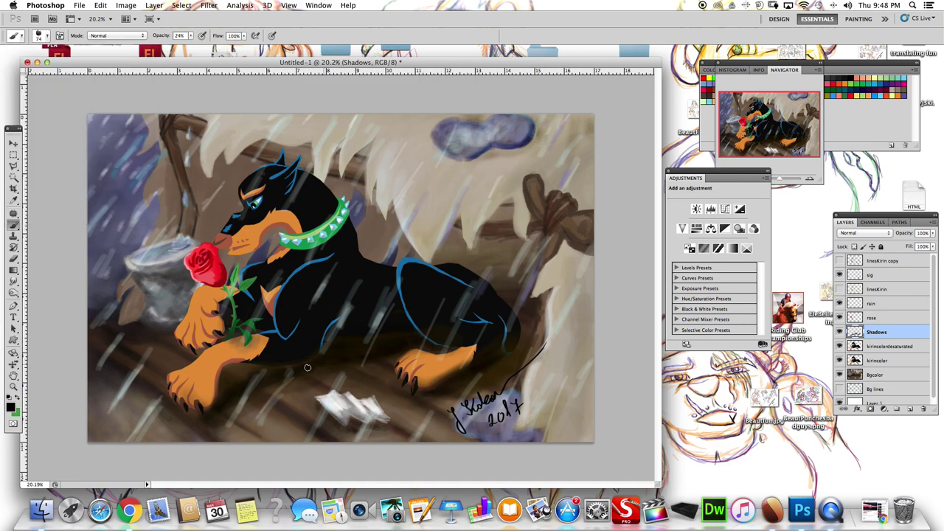
{"action": "left_click", "coordinate": [885, 316]}
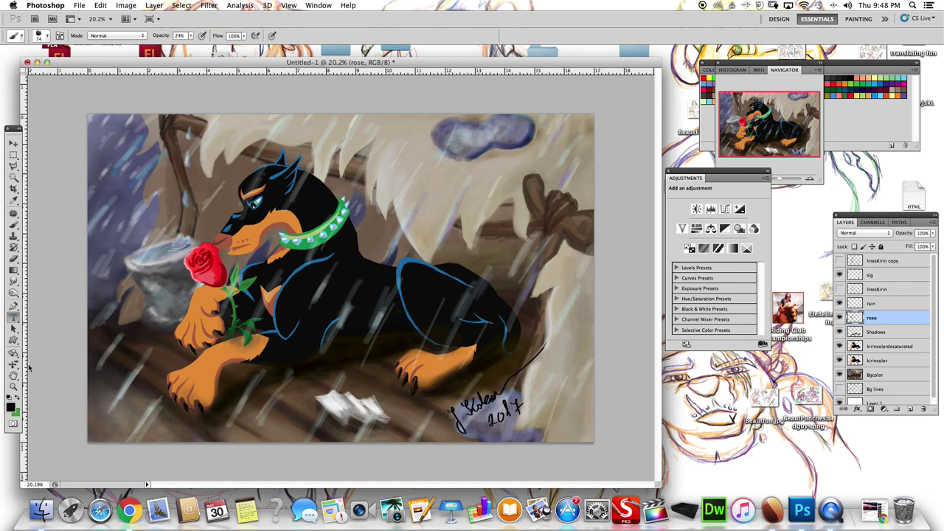
Type the quote 'all feelings...es the deepest' in the Death in the Shadow font
{"action": "left_click", "coordinate": [89, 35]}
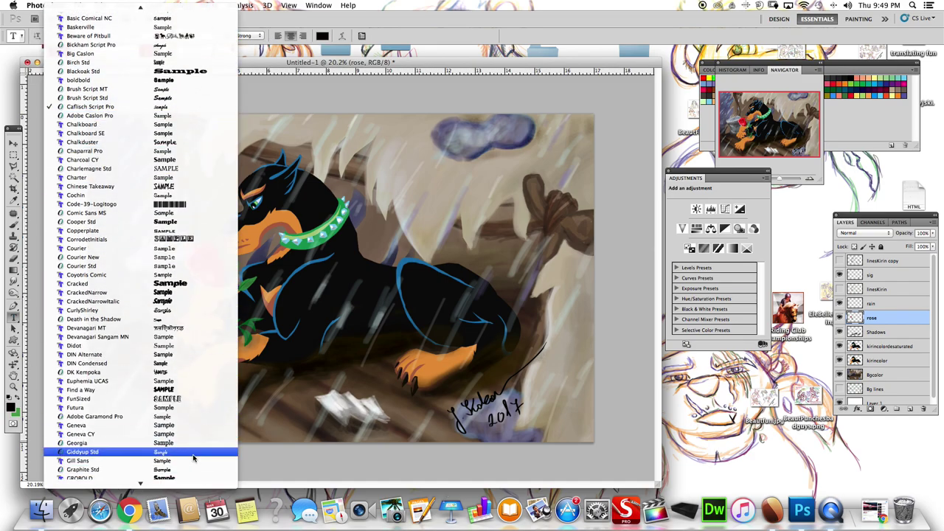
{"action": "left_click", "coordinate": [94, 319]}
{"action": "left_click", "coordinate": [178, 155]}
{"action": "type", "text": "They Say of Love is the sweetest"}
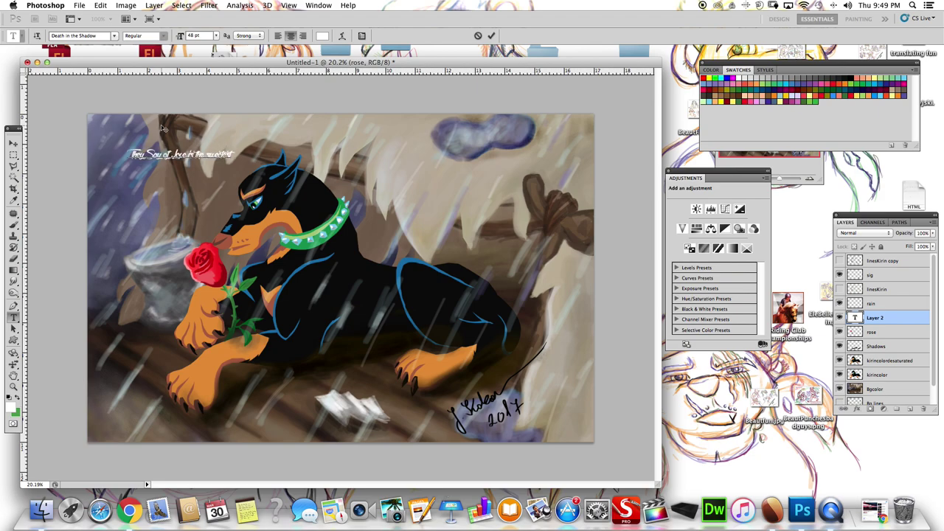
{"action": "type", "text": "all feelings..."}
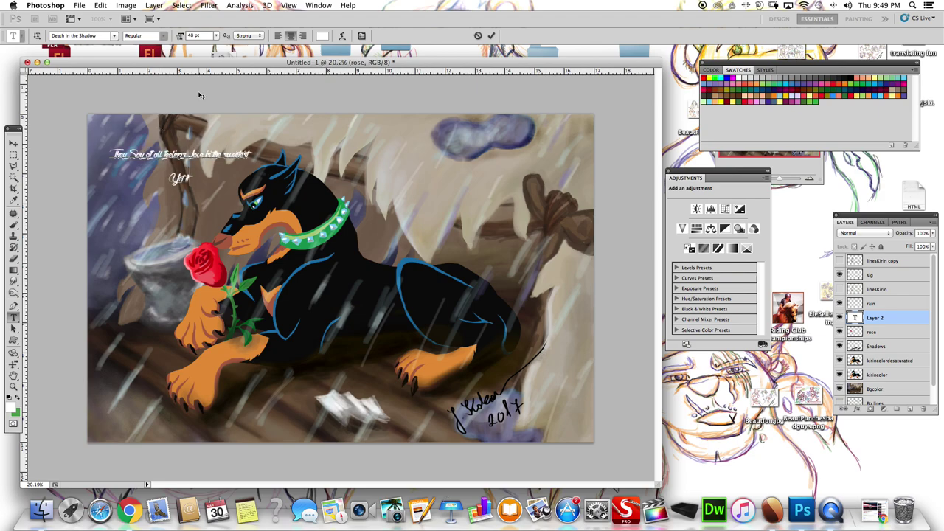
{"action": "type", "text": "es the deepest"}
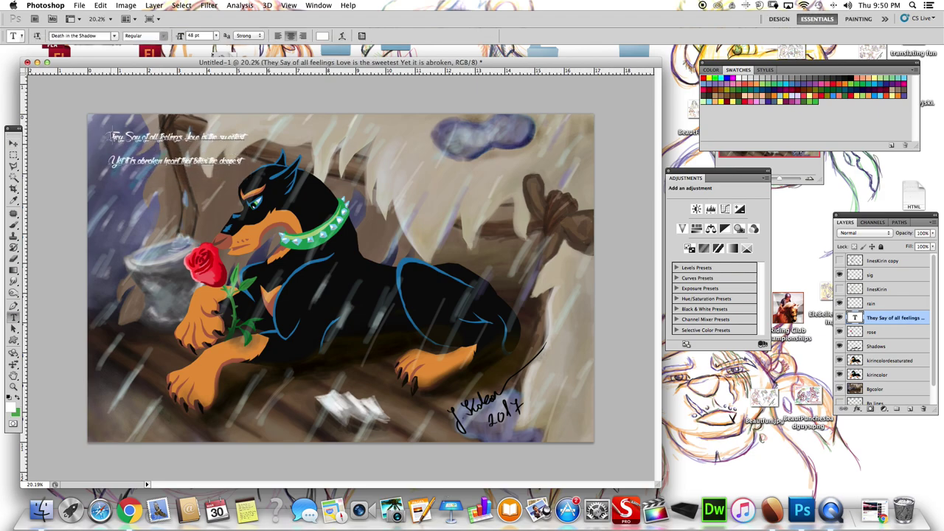
{"action": "left_click", "coordinate": [214, 35]}
Move the quote to the upper right and enlarge it to 90 pt
{"action": "left_click", "coordinate": [203, 88]}
{"action": "key", "text": "v"}
{"action": "mouse_move", "coordinate": [185, 177]}
{"action": "left_mouse_down"}
{"action": "mouse_move", "coordinate": [341, 327]}
{"action": "mouse_move", "coordinate": [425, 208]}
{"action": "mouse_move", "coordinate": [546, 193]}
{"action": "left_mouse_up"}
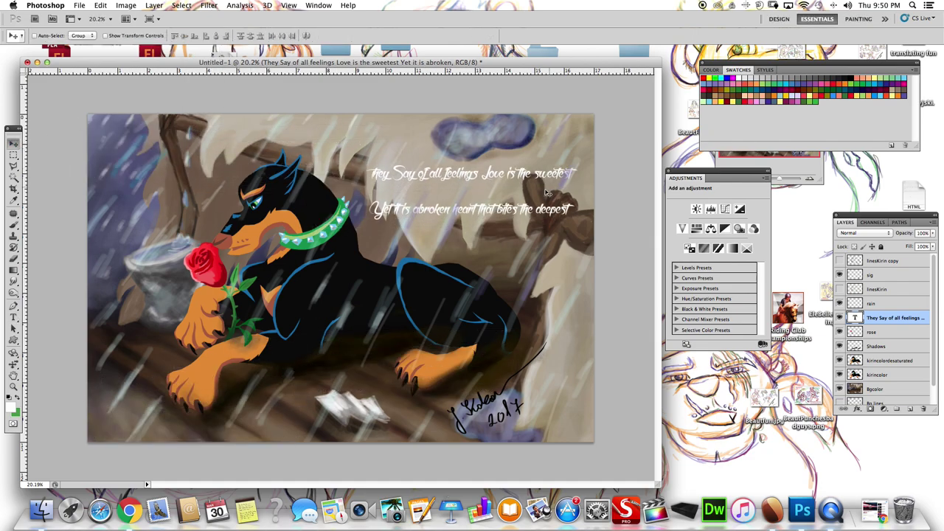
{"action": "double_click", "coordinate": [857, 318]}
{"action": "left_click", "coordinate": [181, 35]}
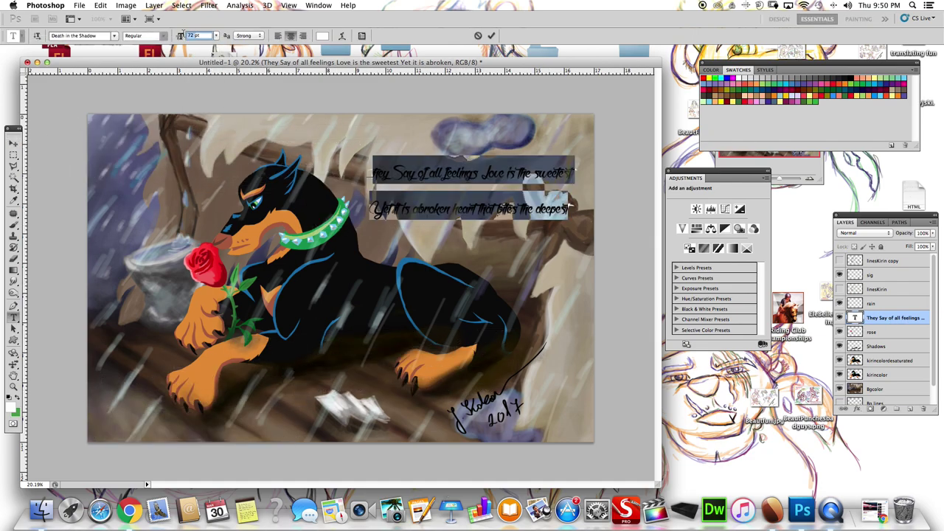
{"action": "type", "text": "90"}
{"action": "key", "text": "Return"}
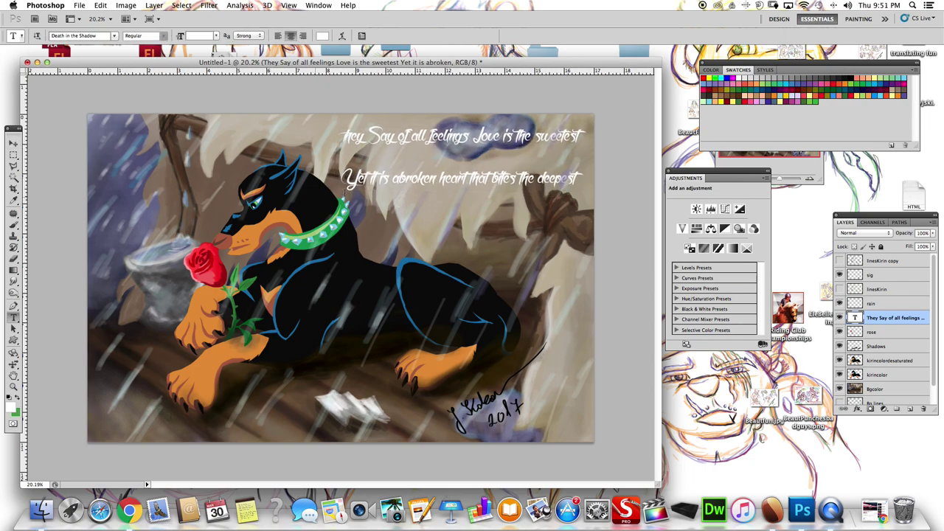
Set the quote's line spacing to 48 pt in the Character panel
{"action": "left_click", "coordinate": [361, 36]}
{"action": "left_click", "coordinate": [724, 258]}
{"action": "left_click", "coordinate": [713, 299]}
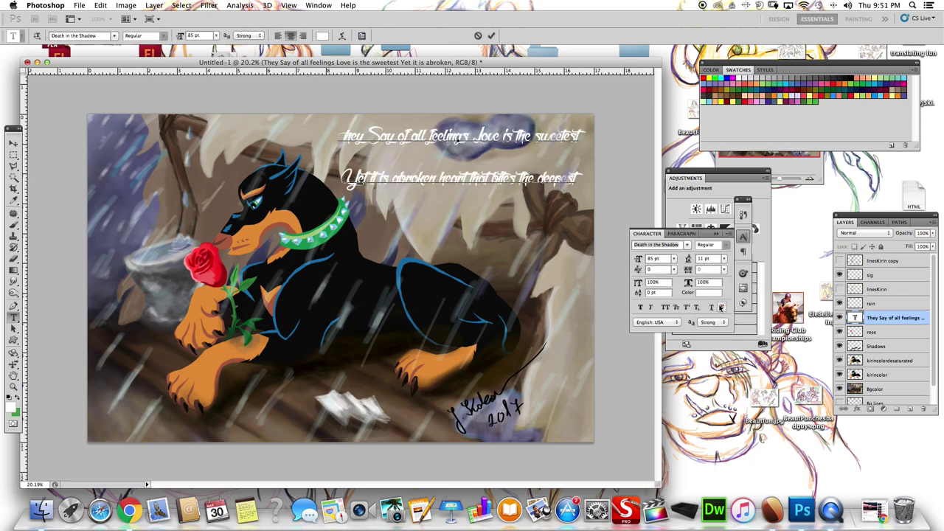
{"action": "left_click", "coordinate": [724, 259]}
{"action": "left_click", "coordinate": [712, 326]}
{"action": "left_click", "coordinate": [725, 259]}
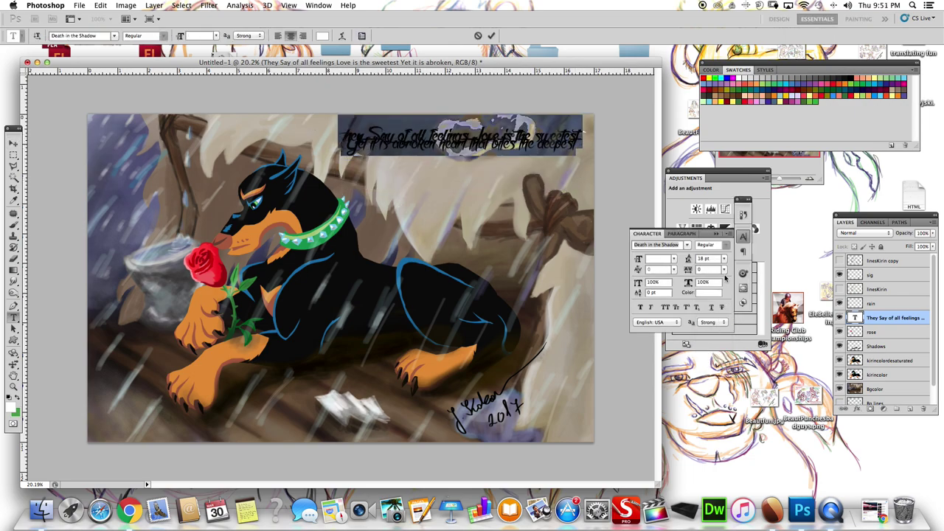
{"action": "left_click", "coordinate": [712, 331]}
{"action": "left_click", "coordinate": [725, 259]}
{"action": "left_click", "coordinate": [713, 336]}
{"action": "left_click", "coordinate": [724, 259]}
{"action": "left_click", "coordinate": [712, 341]}
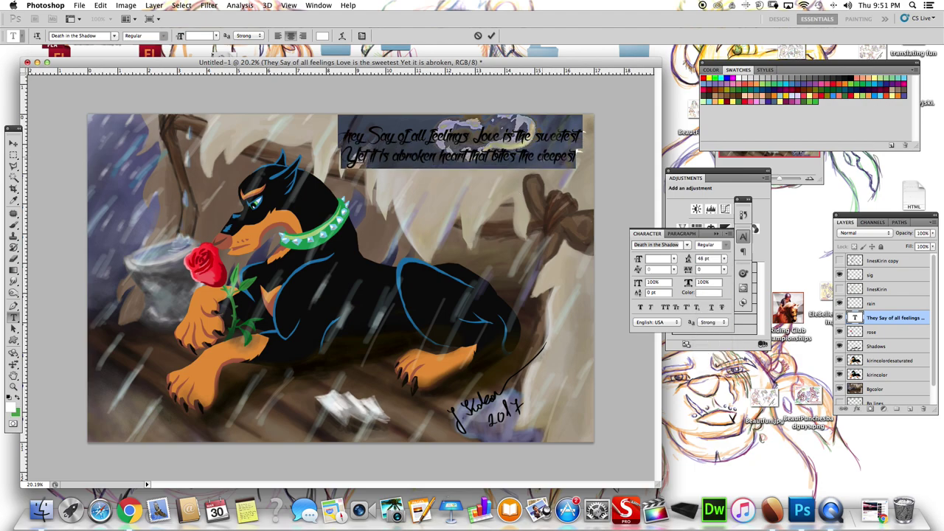
{"action": "left_click", "coordinate": [13, 155]}
Give the quote a drop shadow, colour it near-white and raise it in the layer stack
{"action": "double_click", "coordinate": [880, 318]}
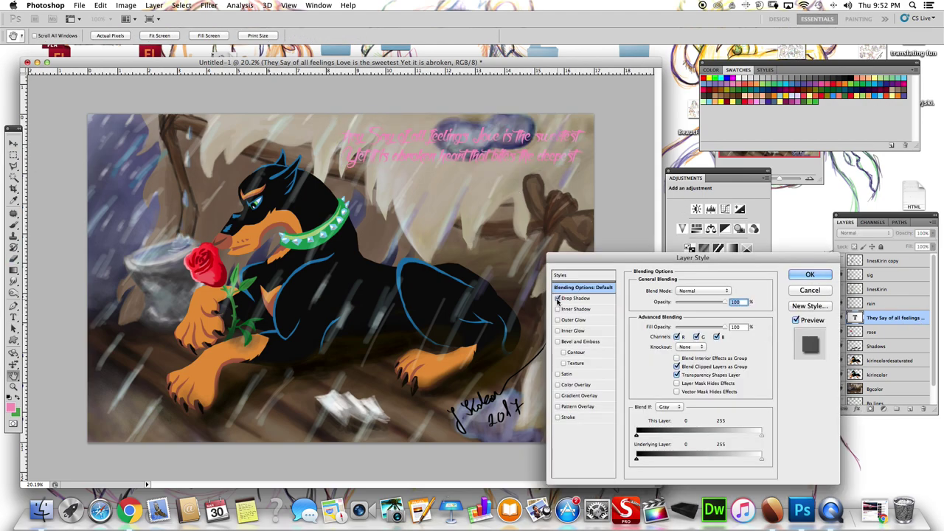
{"action": "left_click", "coordinate": [554, 297]}
{"action": "key", "text": "Return"}
{"action": "double_click", "coordinate": [855, 317]}
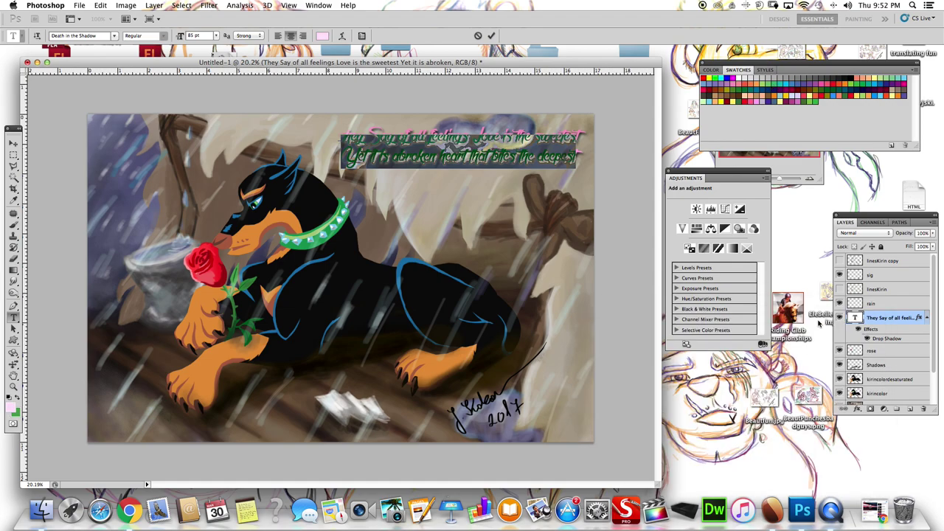
{"action": "left_click", "coordinate": [322, 135]}
{"action": "left_click", "coordinate": [322, 35]}
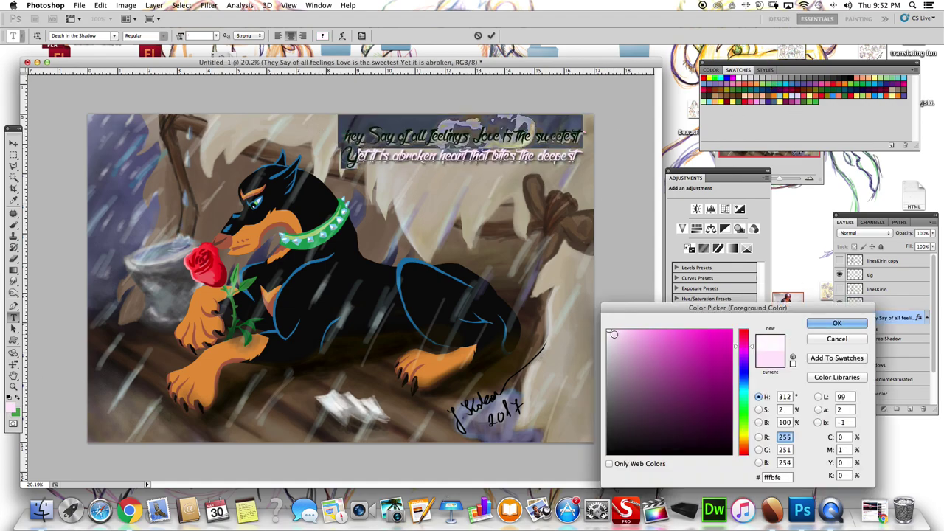
{"action": "left_click", "coordinate": [837, 337]}
{"action": "key", "text": "ctrl+bracketright"}
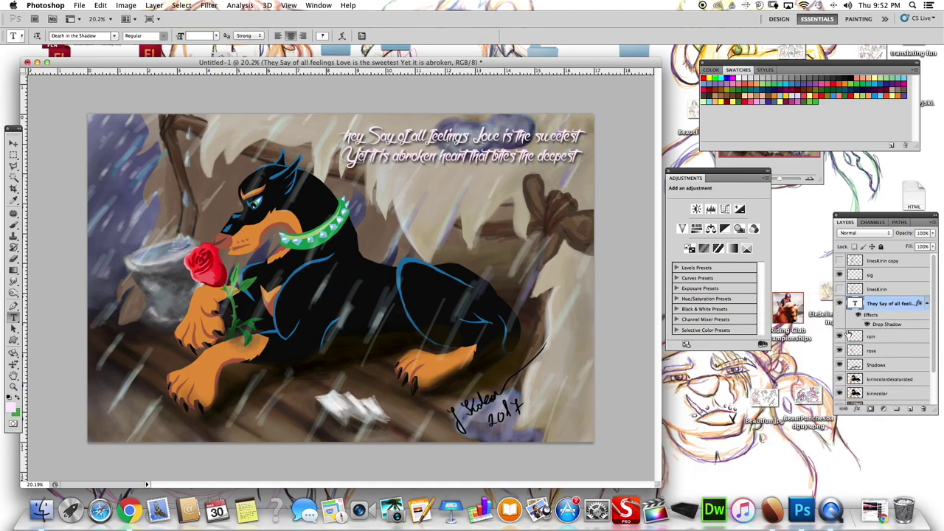
Nudge the quote slightly down-left and confirm its drop shadow settings
{"action": "double_click", "coordinate": [855, 303]}
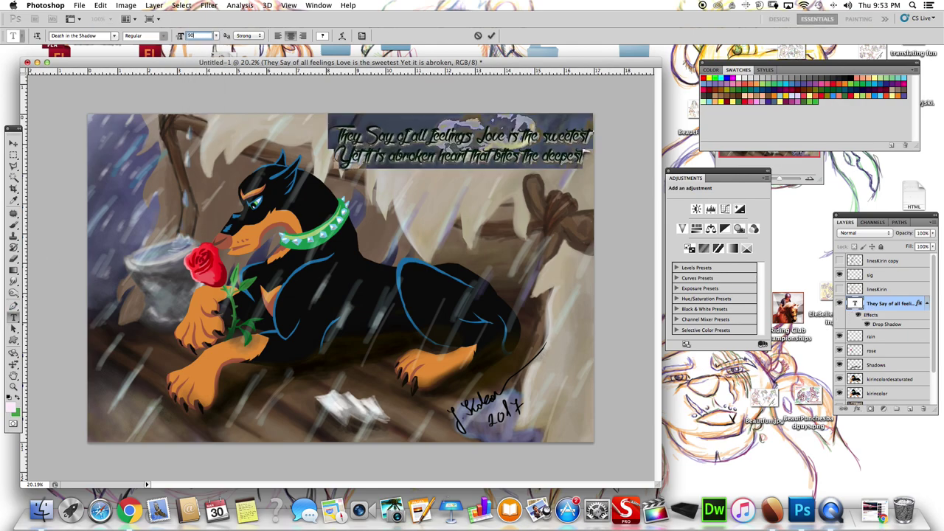
{"action": "left_click", "coordinate": [13, 143]}
{"action": "mouse_move", "coordinate": [478, 246]}
{"action": "left_mouse_down"}
{"action": "mouse_move", "coordinate": [275, 511]}
{"action": "mouse_move", "coordinate": [458, 257]}
{"action": "left_mouse_up"}
{"action": "double_click", "coordinate": [919, 303]}
{"action": "left_click", "coordinate": [559, 418]}
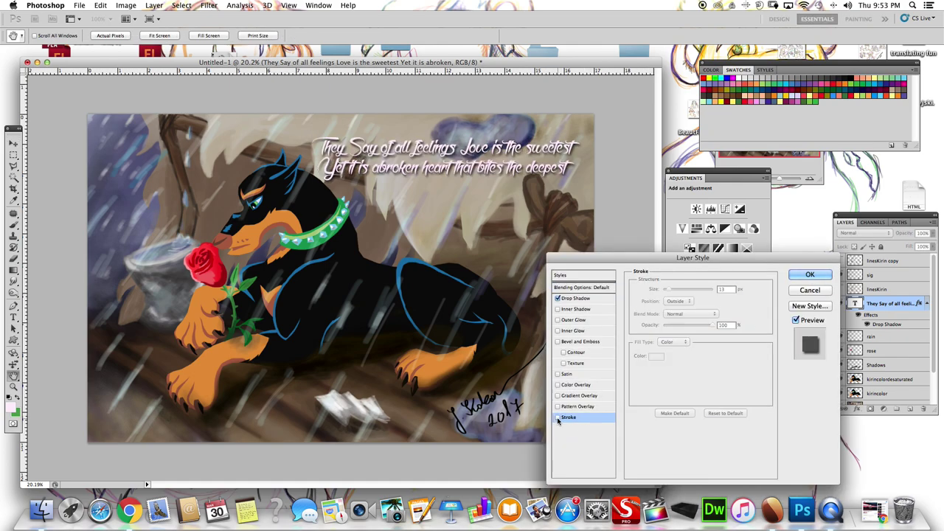
{"action": "left_click", "coordinate": [601, 300]}
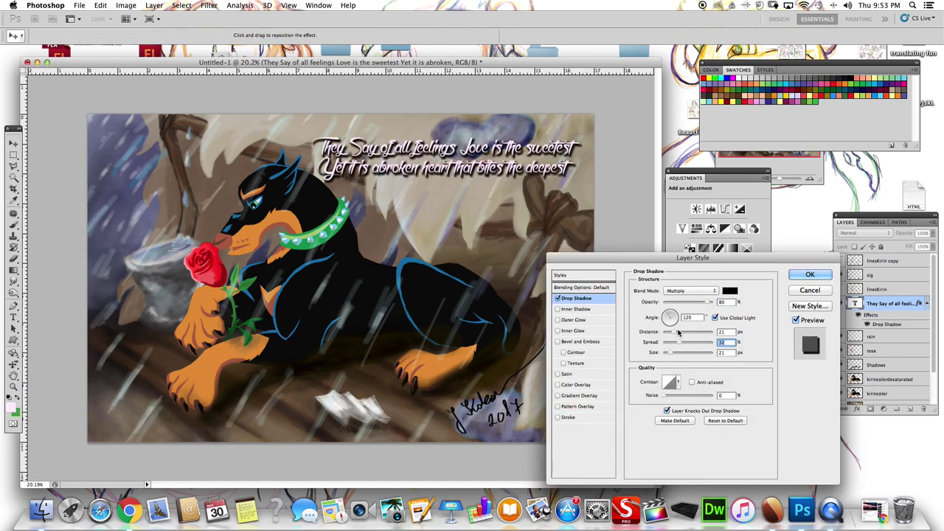
{"action": "key", "text": "Return"}
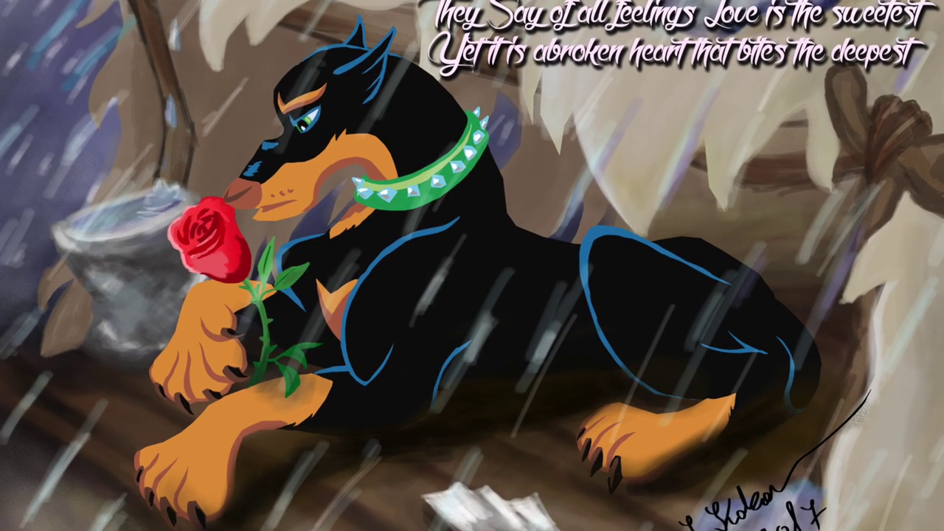